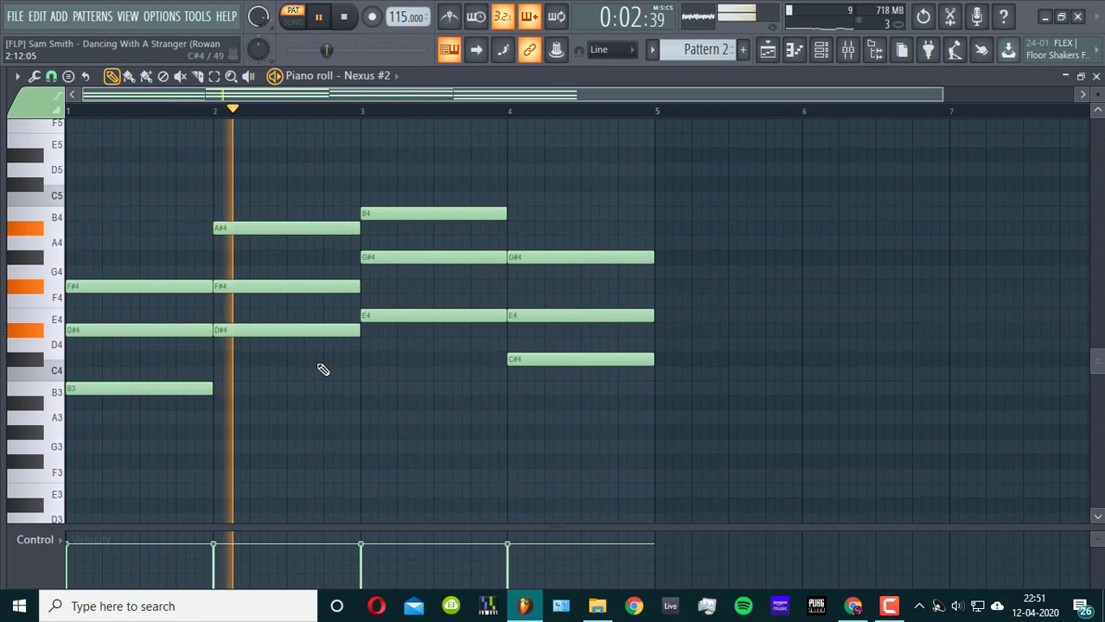
# - Stop playback and delete the upper notes of all four chords, keeping only B3, D#4, E4 and C#4
pyautogui.scroll(1, 320, 366)
pyautogui.scroll(-1, 321, 366)
pyautogui.scroll(1, 321, 381)
pyautogui.scroll(1, 316, 385)
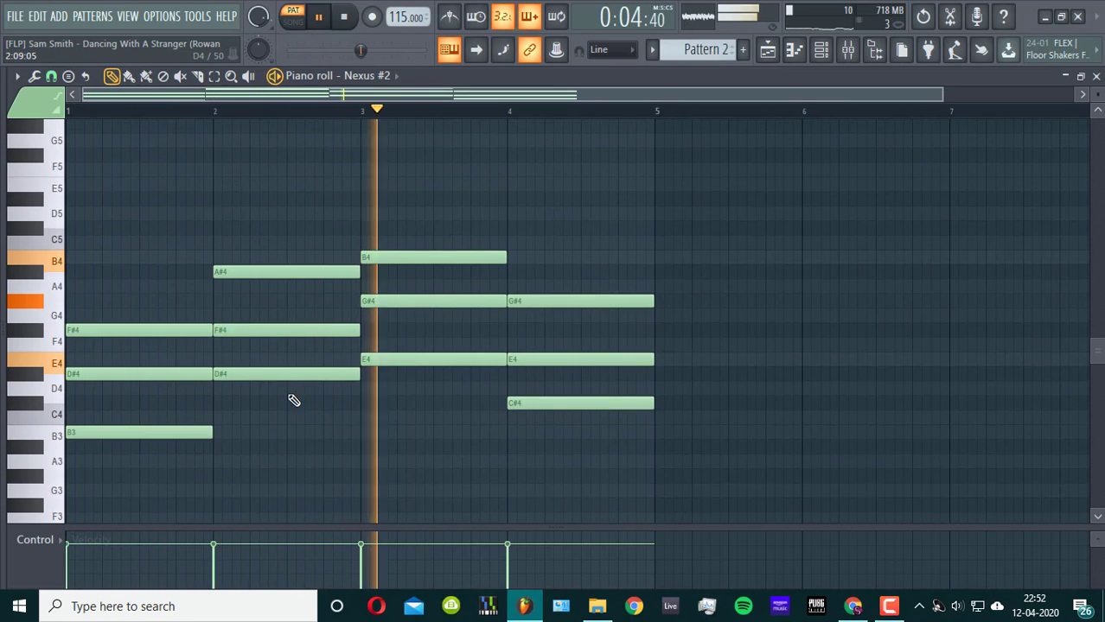
pyautogui.press('space')
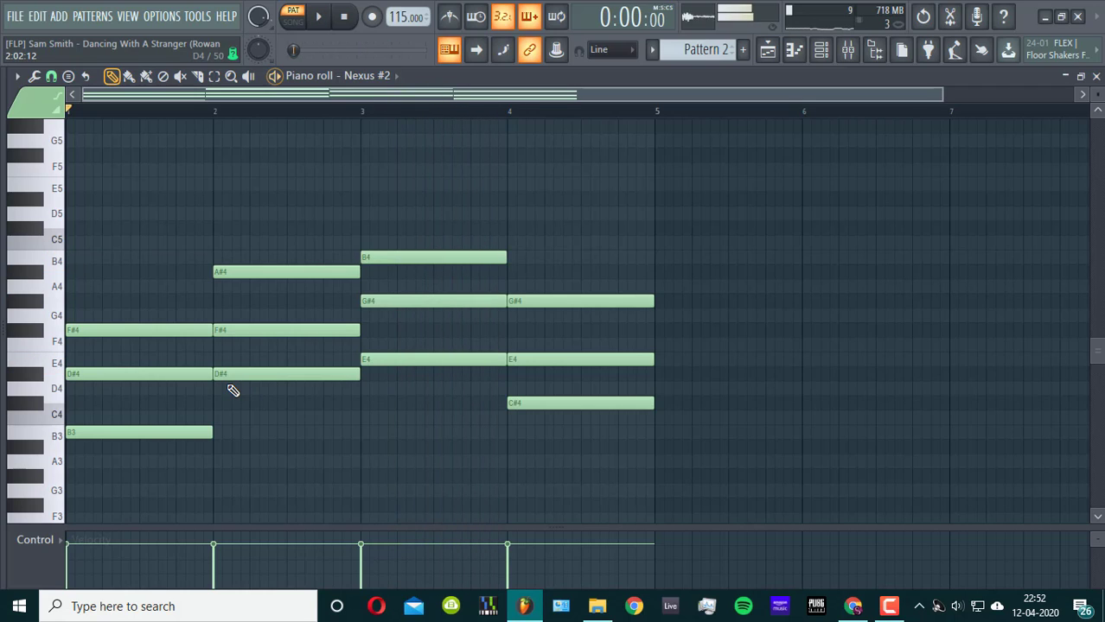
pyautogui.rightClick(118, 329)
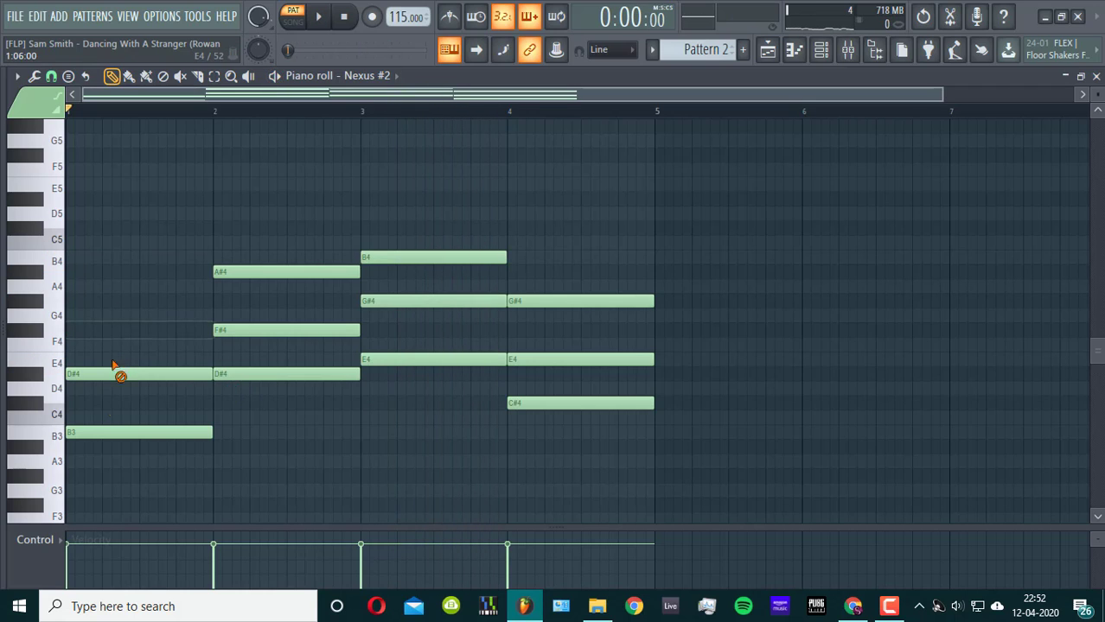
pyautogui.rightClick(119, 372)
pyautogui.rightClick(242, 272)
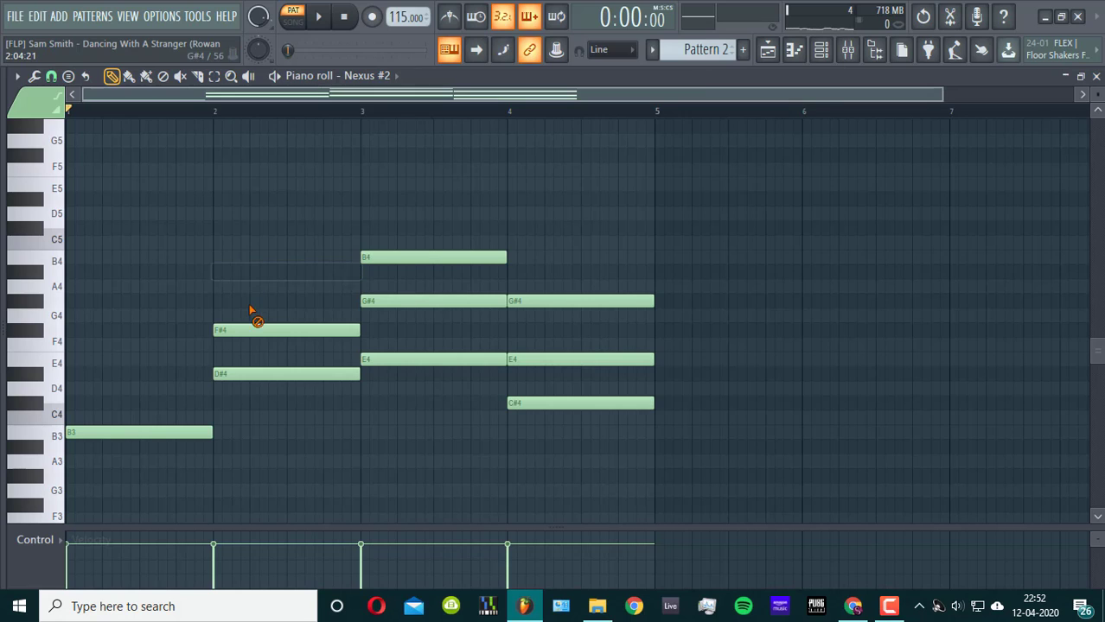
pyautogui.rightClick(252, 329)
pyautogui.rightClick(386, 258)
pyautogui.rightClick(398, 301)
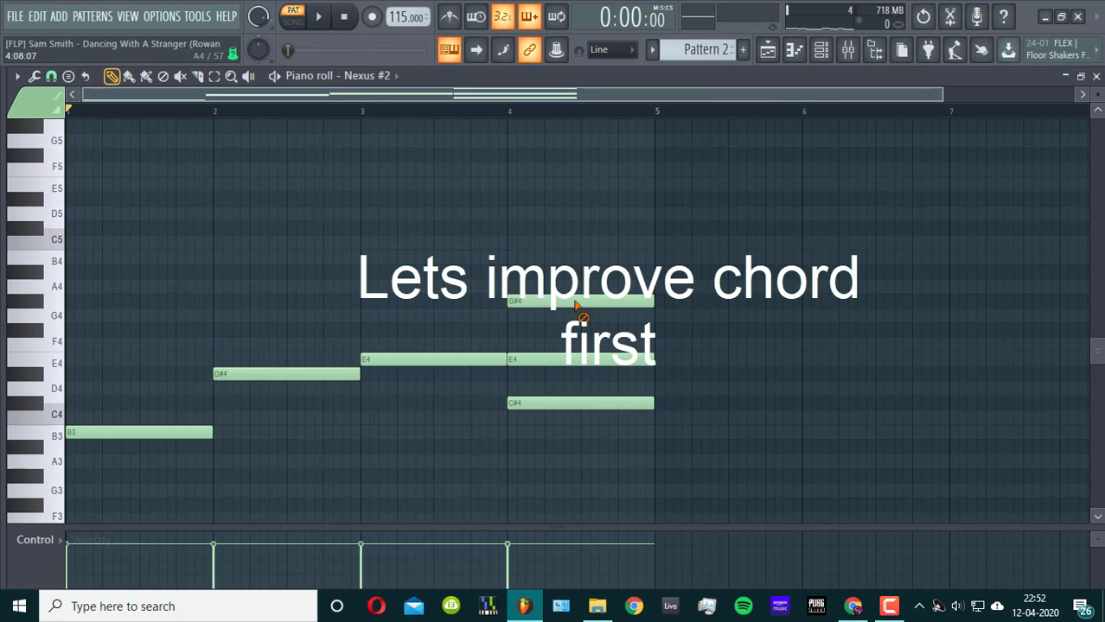
pyautogui.rightClick(575, 304)
pyautogui.rightClick(571, 360)
# - Stamp a Major 7th chord on B3 in bar 1, lengthen it to the full bar and audition it
pyautogui.click(84, 77)
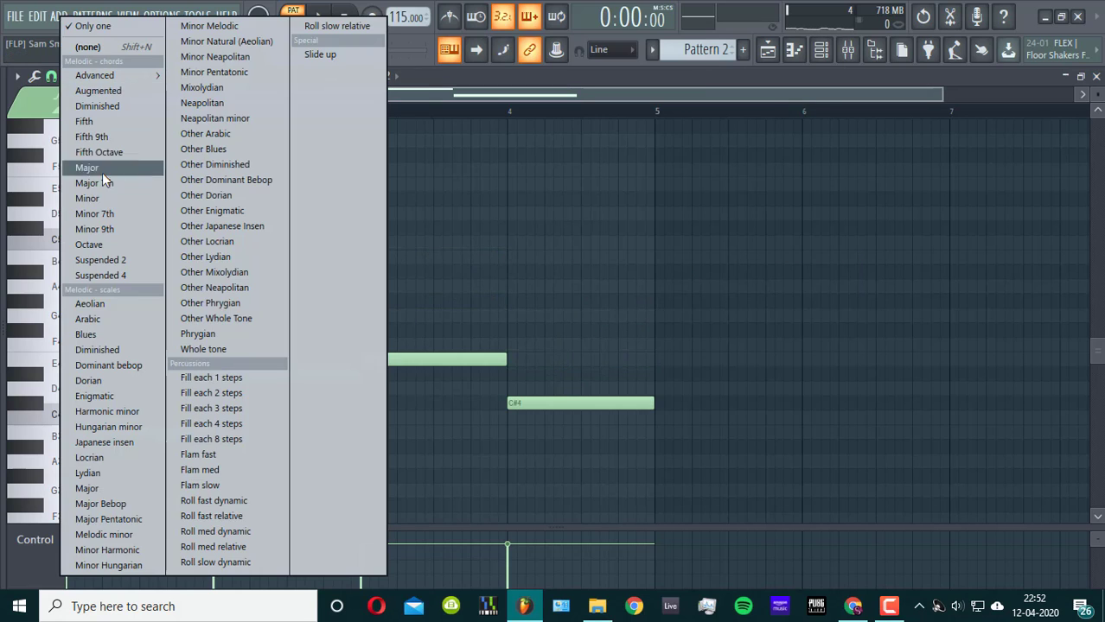
pyautogui.click(106, 187)
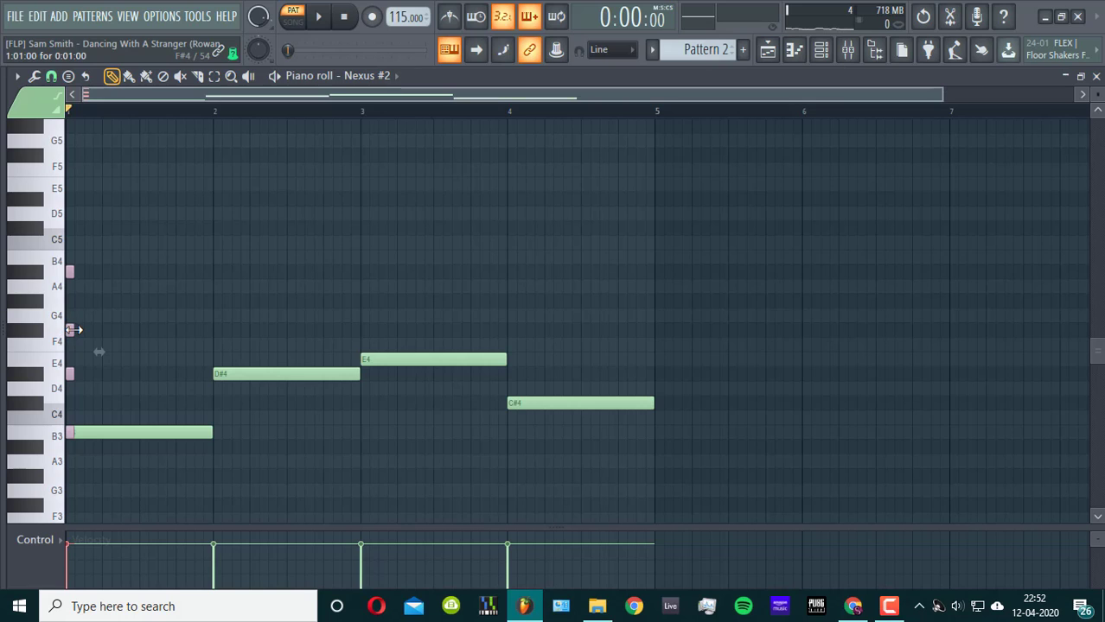
pyautogui.moveTo(73, 329); pyautogui.dragTo(175, 312)
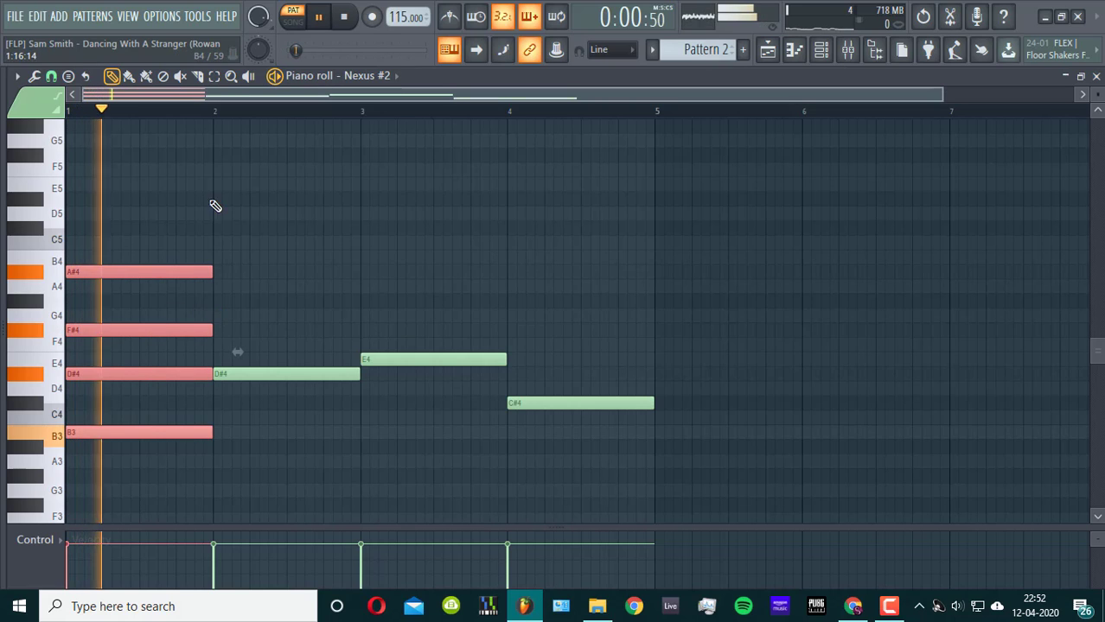
pyautogui.press('space')
pyautogui.press('space')
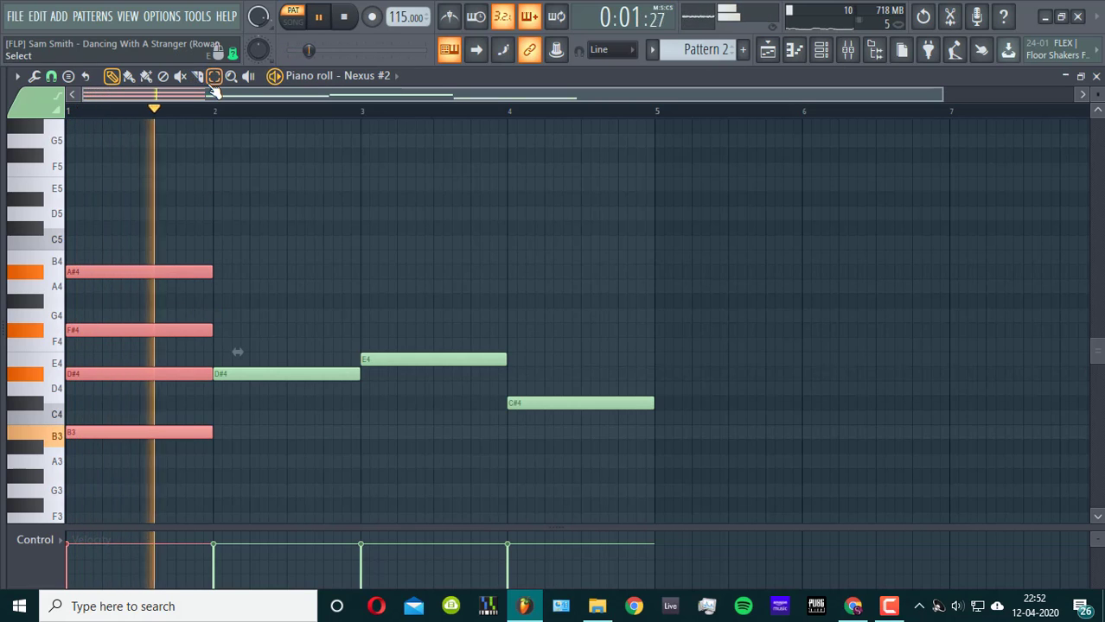
pyautogui.press('space')
# - Stamp a Minor 7th chord on D#4 in bar 2, lasting the full bar, and play it back
pyautogui.click(108, 76)
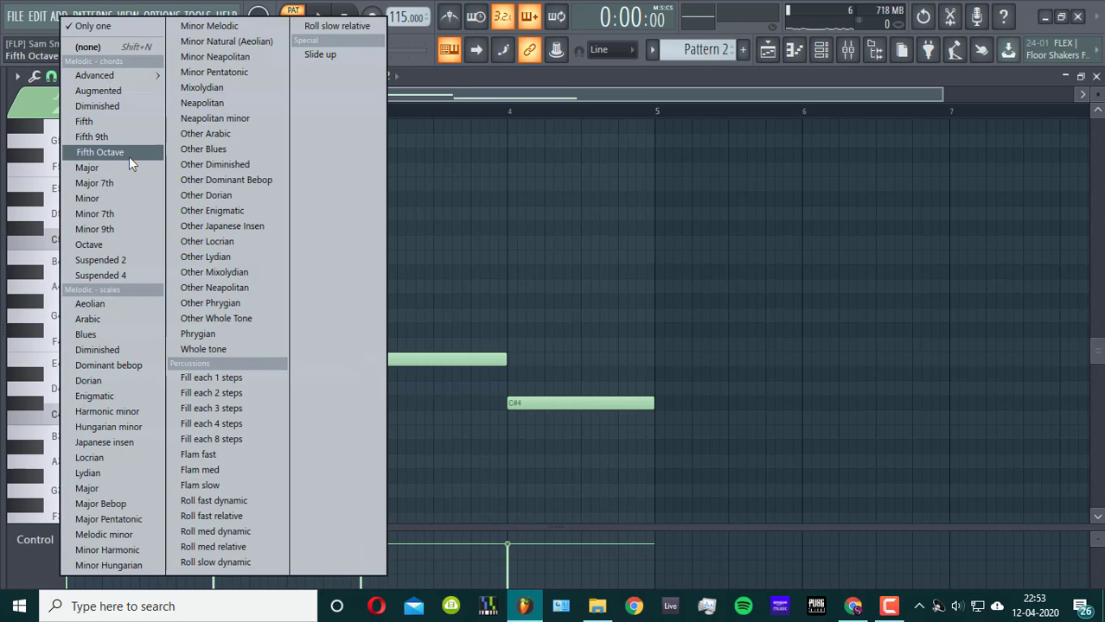
pyautogui.click(135, 215)
pyautogui.moveTo(237, 358); pyautogui.dragTo(222, 374)
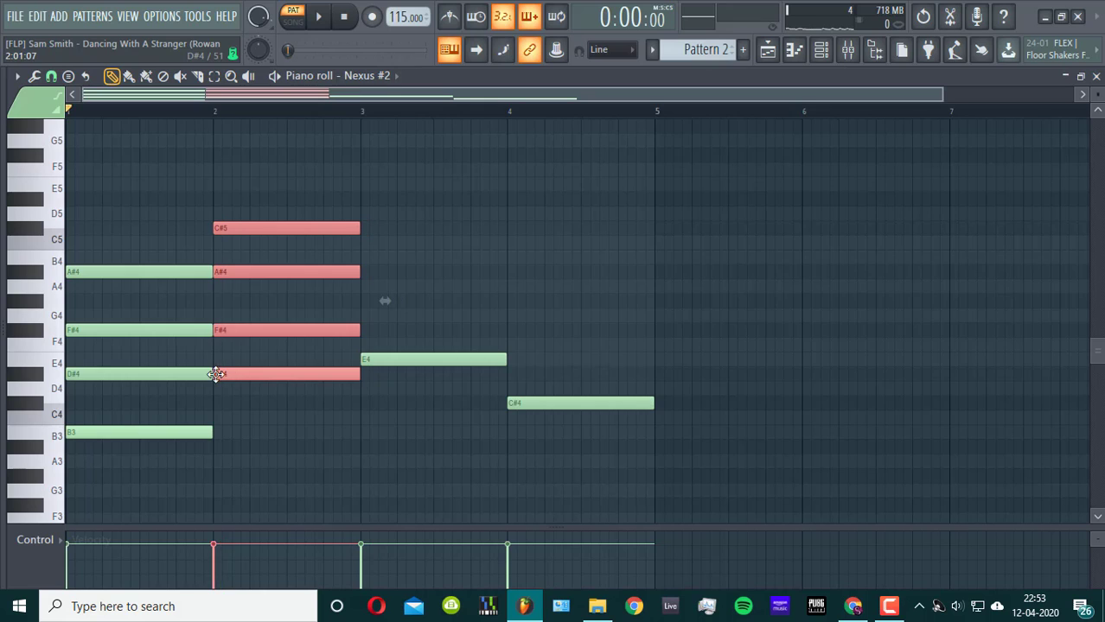
pyautogui.press('space')
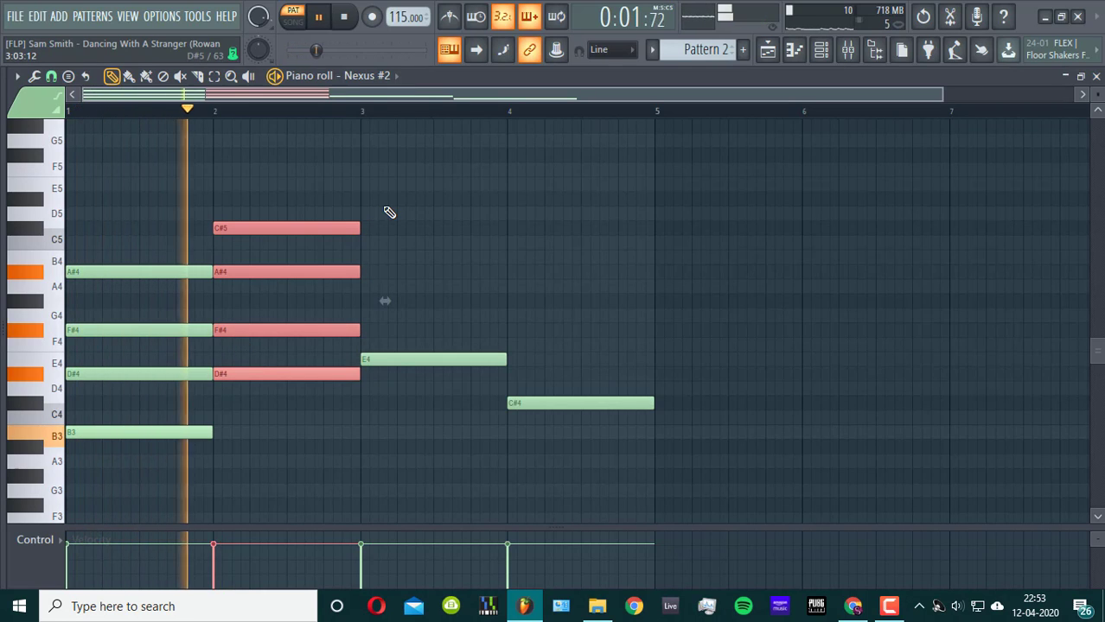
pyautogui.press('space')
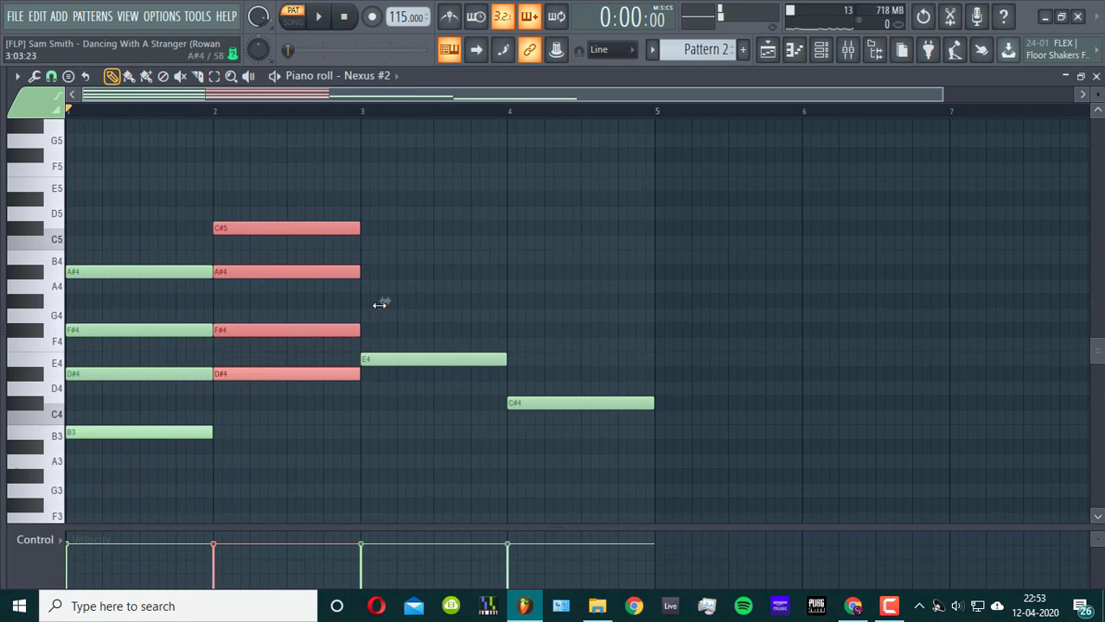
# - Stamp a full-bar Major 7th chord on E4 in bar 3 and audition the first three chords
pyautogui.keyDown('ctrl'); pyautogui.click(380, 305); pyautogui.keyUp('ctrl')
pyautogui.click(71, 78)
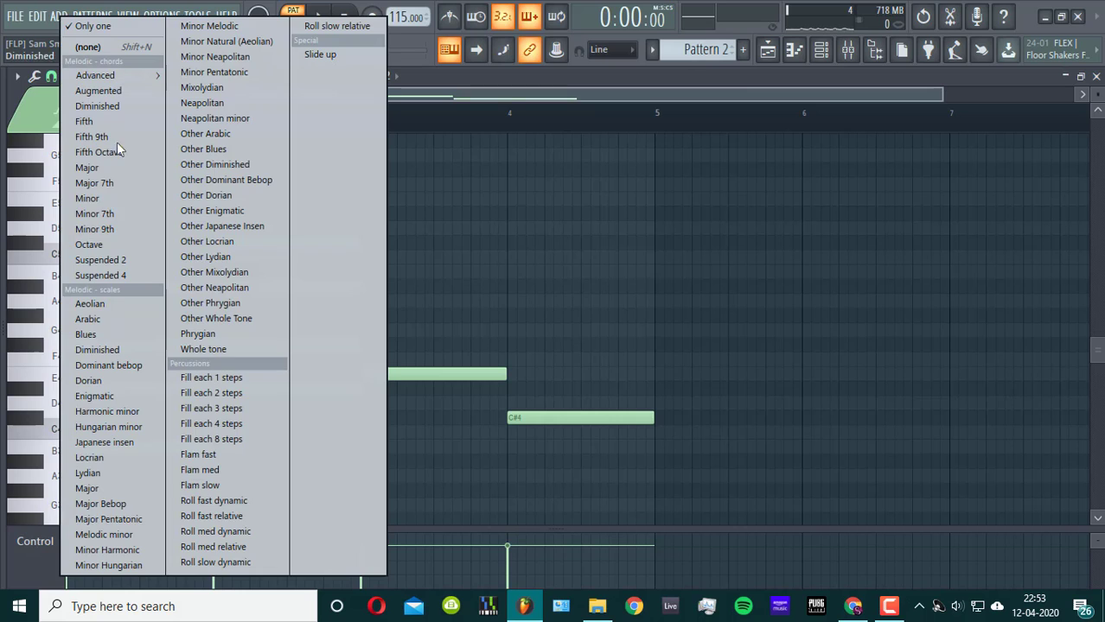
pyautogui.click(95, 183)
pyautogui.moveTo(362, 242); pyautogui.dragTo(371, 373)
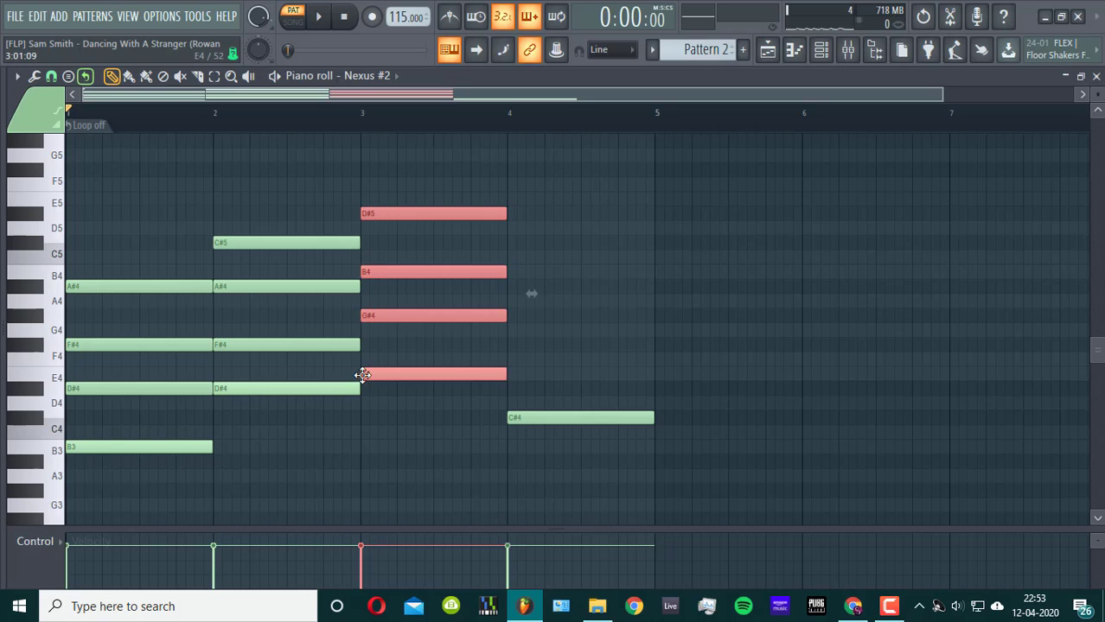
pyautogui.click(373, 373)
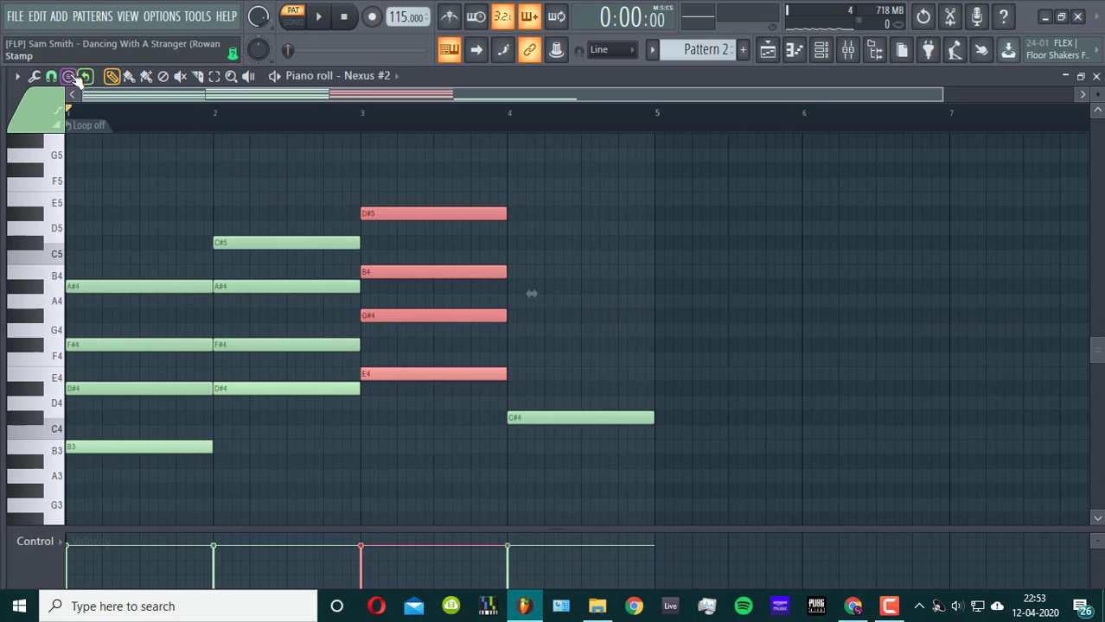
pyautogui.press('space')
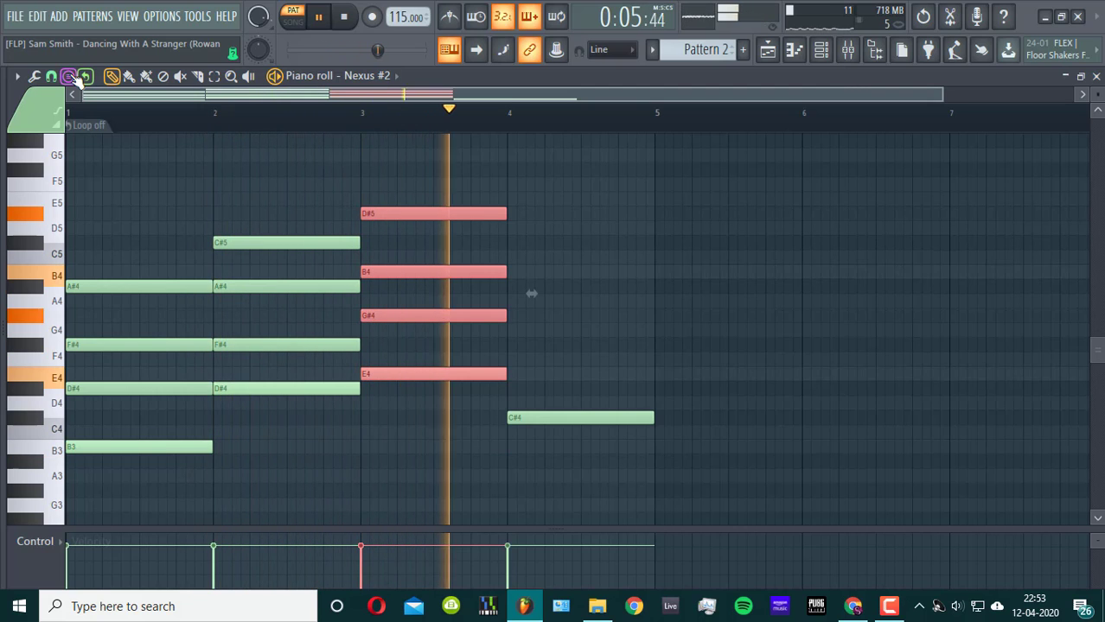
pyautogui.press('space')
# - Stamp a full-bar Minor 7th chord on C#4 in bar 4 and play back the progression
pyautogui.click(74, 77)
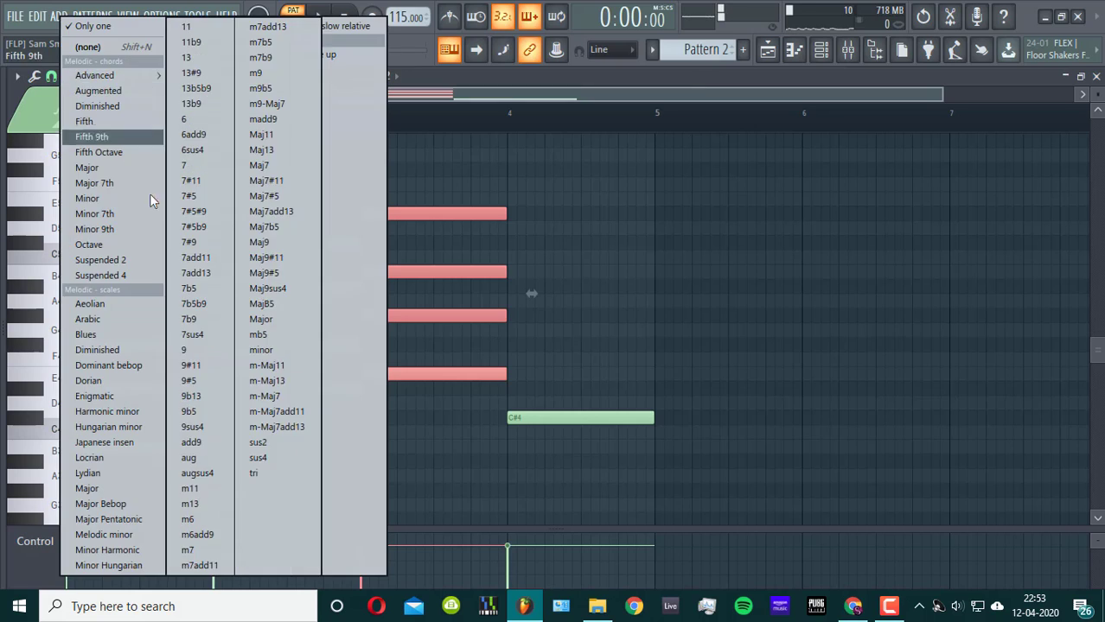
pyautogui.click(151, 212)
pyautogui.click(514, 420)
pyautogui.press('space')
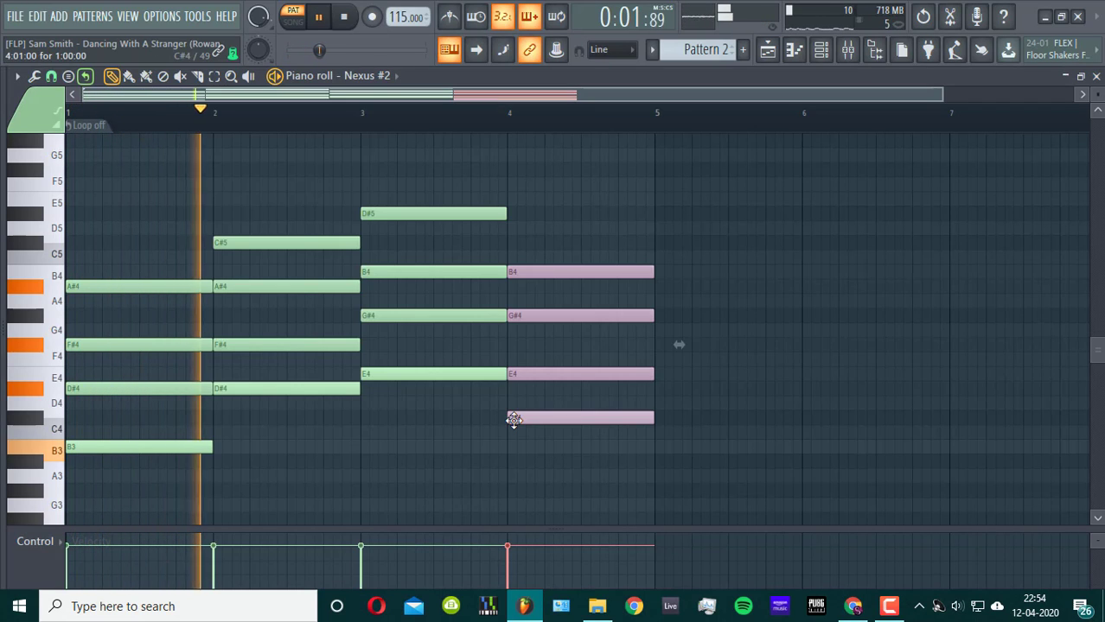
pyautogui.scroll(-1, 522, 425)
pyautogui.scroll(1, 522, 426)
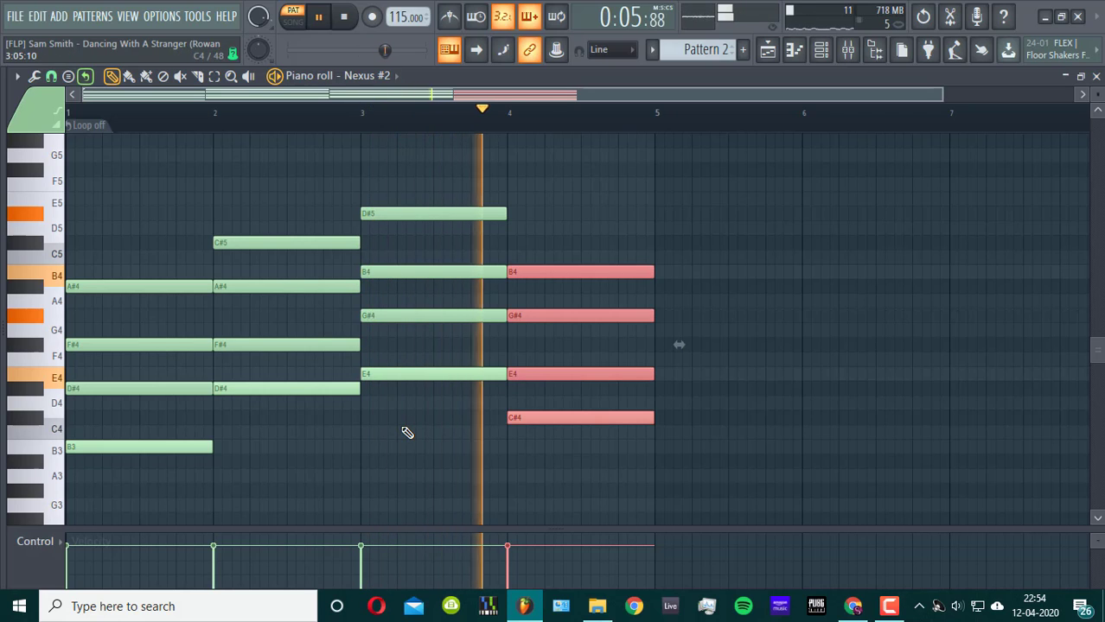
# - Copy all of Pattern 2's chords and paste them into Pattern 1 in place of its existing notes, then play it
pyautogui.hotkey('ctrl', 'a')
pyautogui.press('space')
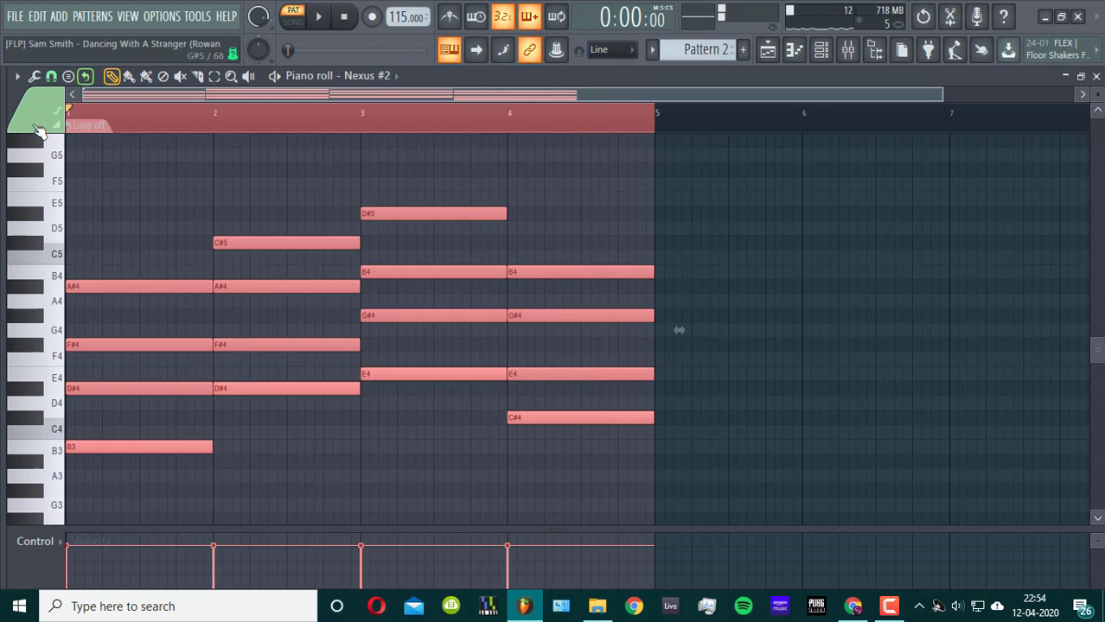
pyautogui.click(37, 15)
pyautogui.click(52, 76)
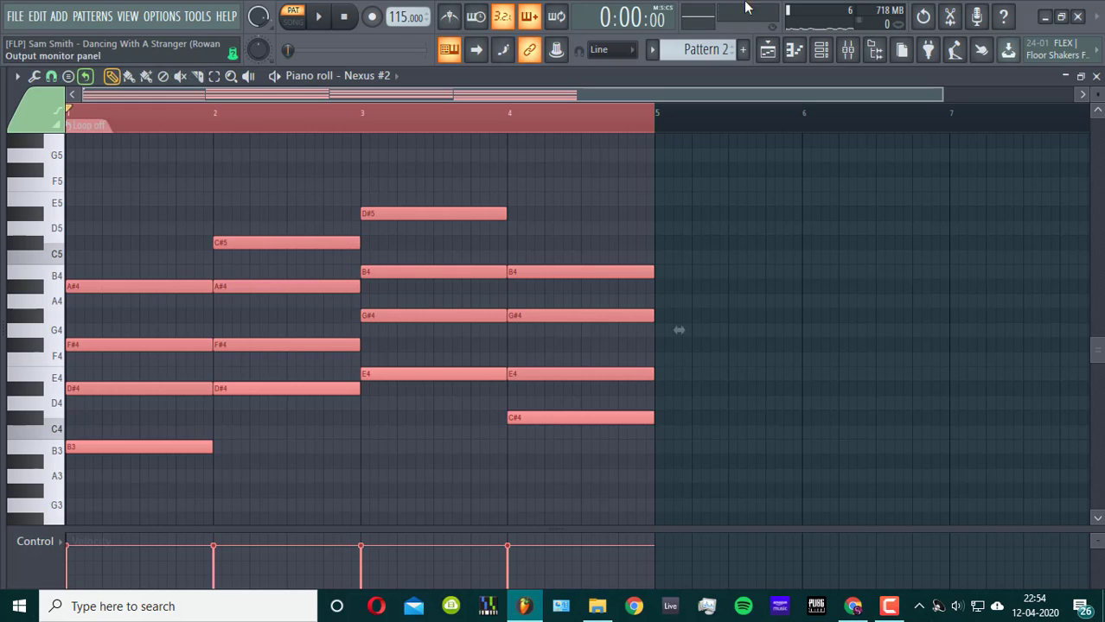
pyautogui.click(767, 50)
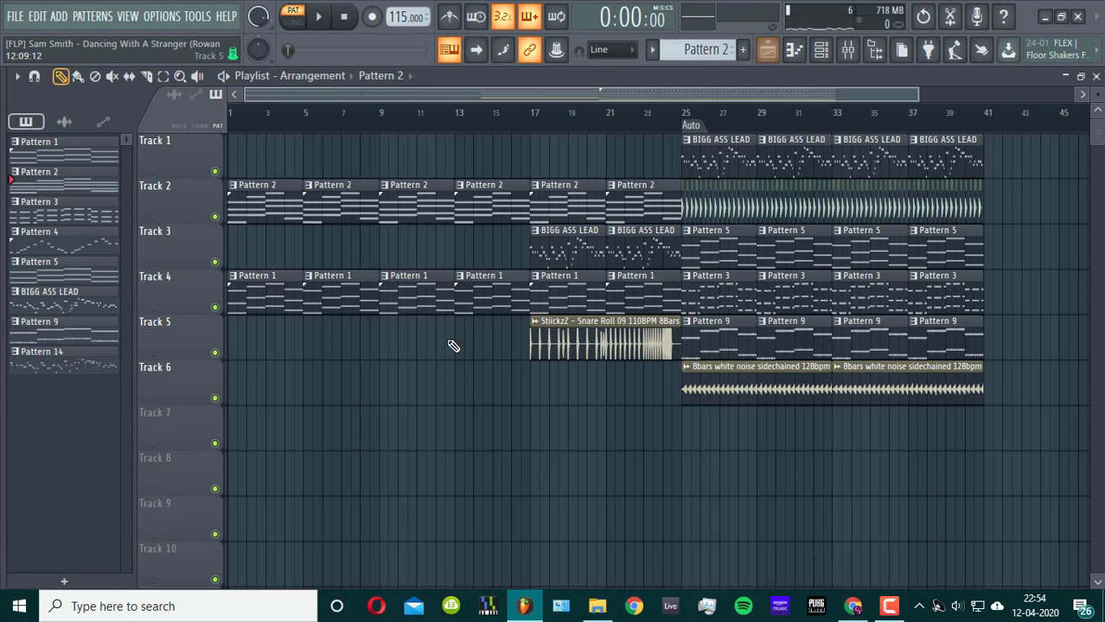
pyautogui.doubleClick(361, 311)
pyautogui.moveTo(495, 97); pyautogui.dragTo(123, 99)
pyautogui.hotkey('ctrl', 'a')
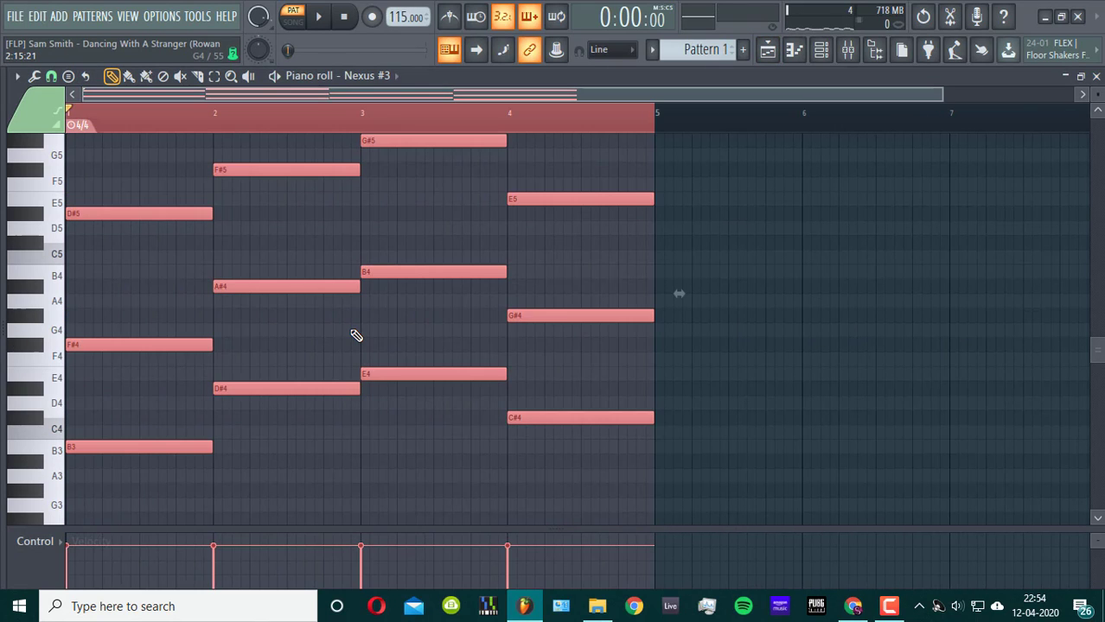
pyautogui.press('Delete')
pyautogui.hotkey('ctrl', 'v')
pyautogui.press('space')
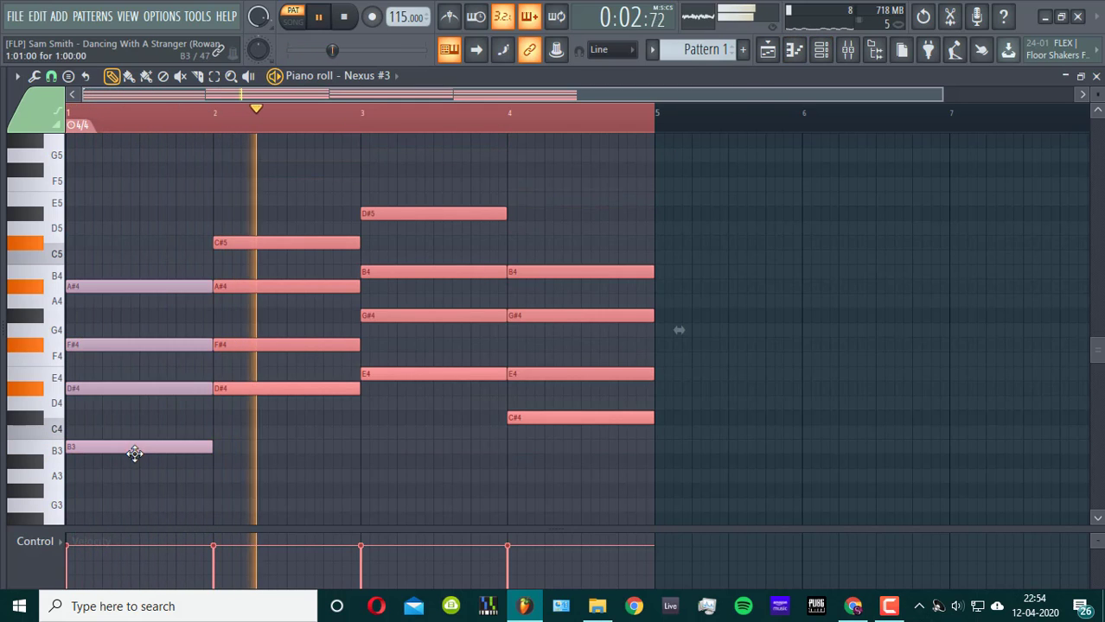
# - Transpose all of Pattern 1's pasted chords up one octave, so the first starts on B4, and audition them
pyautogui.moveTo(136, 449); pyautogui.dragTo(9, 273)
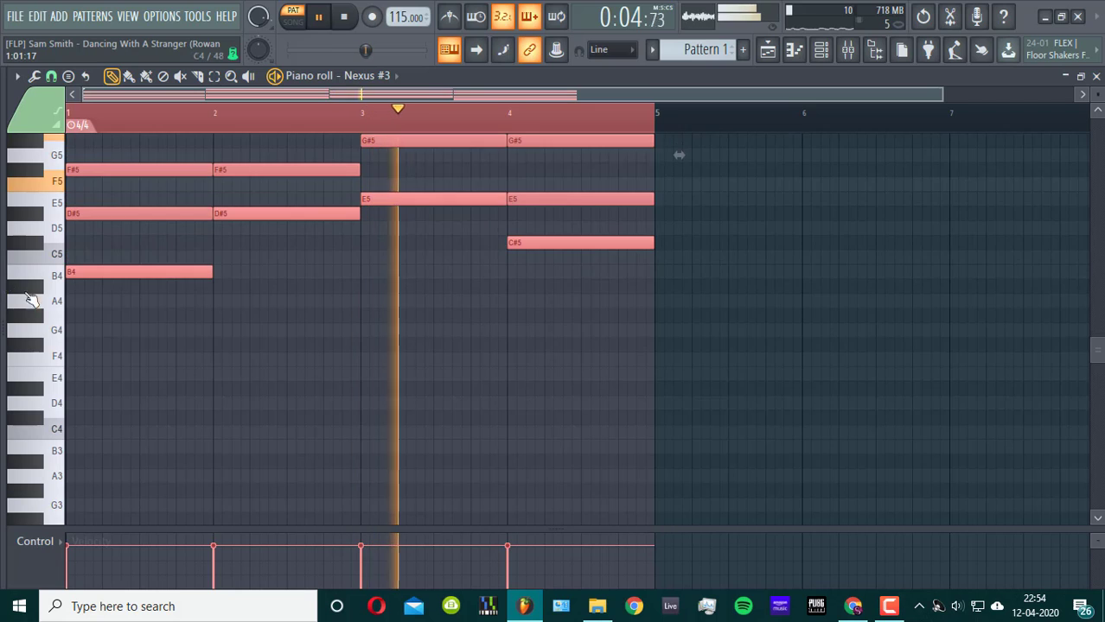
pyautogui.press('space')
pyautogui.press('space')
pyautogui.scroll(1, 184, 364)
# - Open Pattern 2 from the playlist, copy all its chord notes and play the pattern on its own
pyautogui.click(767, 50)
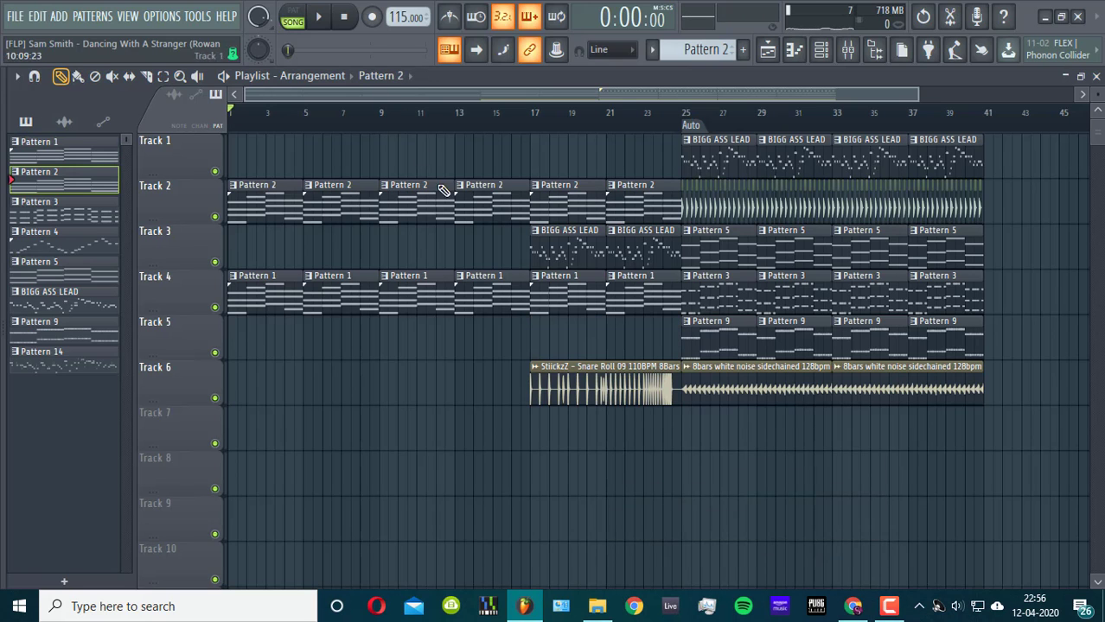
pyautogui.doubleClick(431, 214)
pyautogui.hotkey('ctrl', 'a')
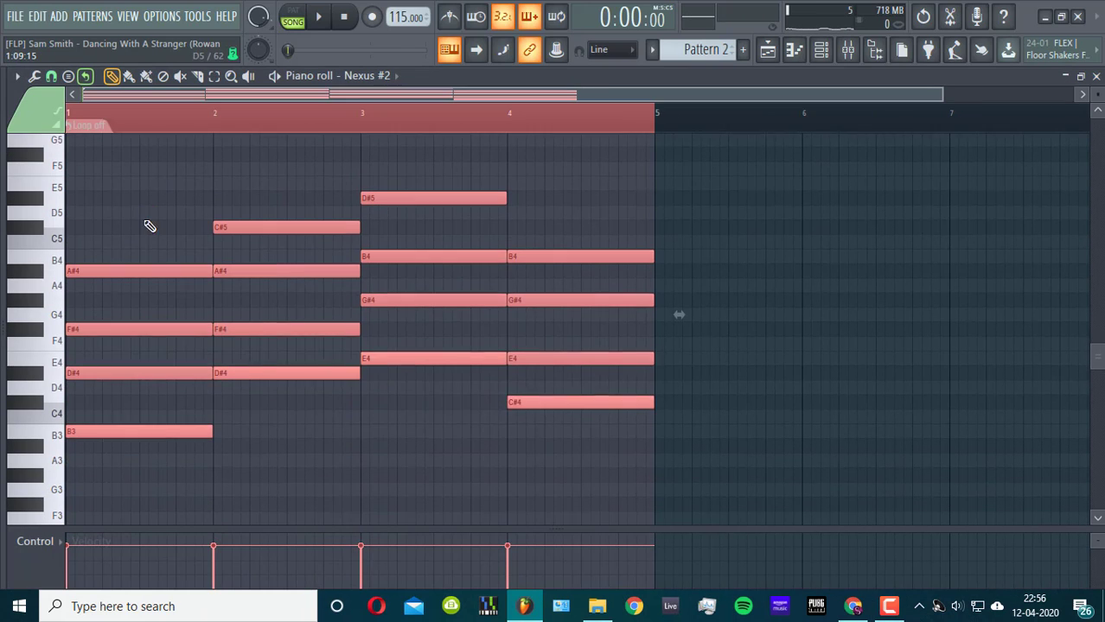
pyautogui.click(37, 17)
pyautogui.click(73, 90)
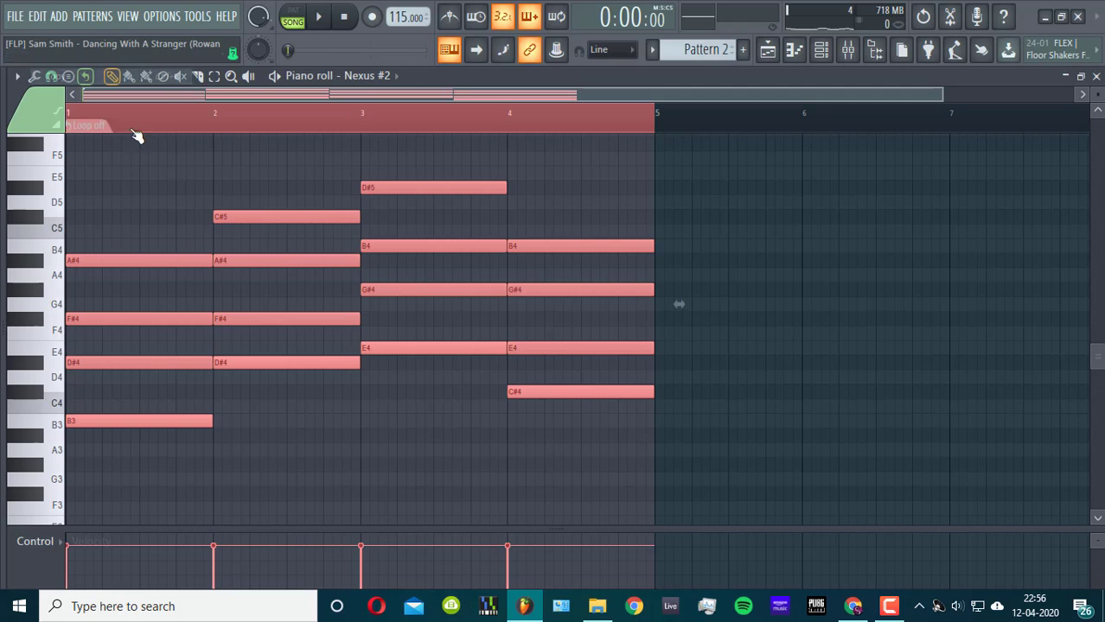
pyautogui.click(320, 19)
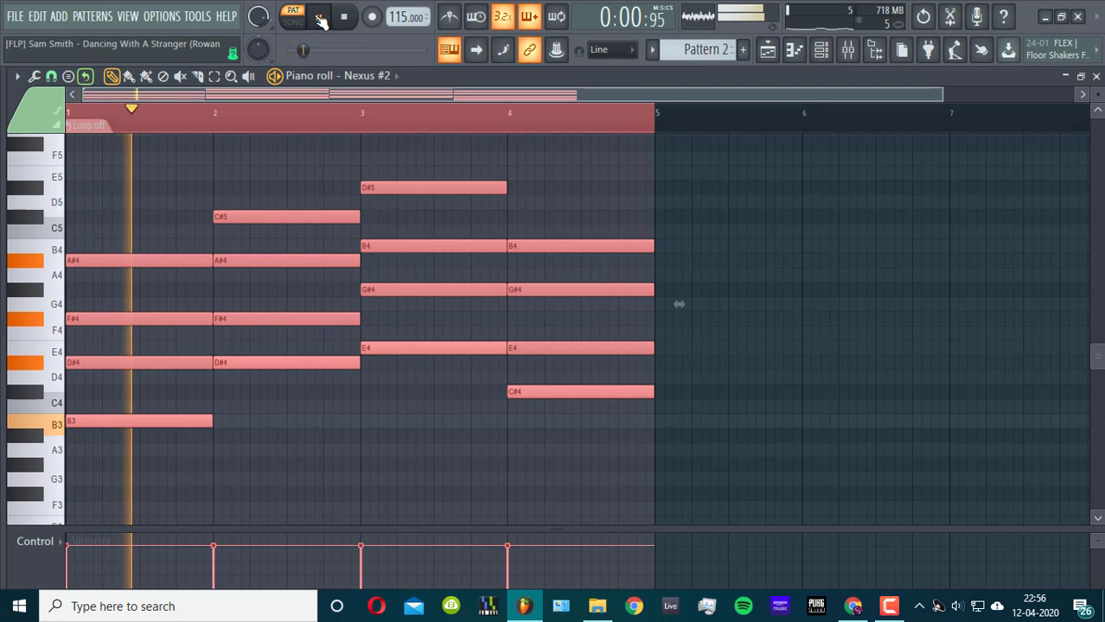
pyautogui.press('space')
# - Add another Nexus instrument to the channel rack and show its Piano category presets
pyautogui.click(821, 52)
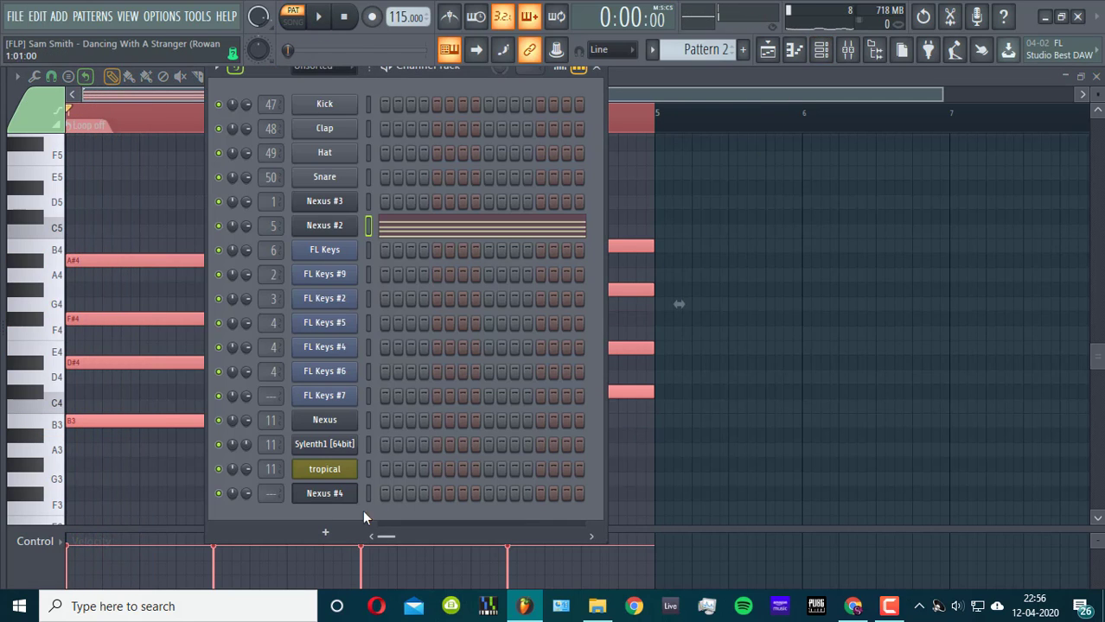
pyautogui.click(325, 533)
pyautogui.click(373, 443)
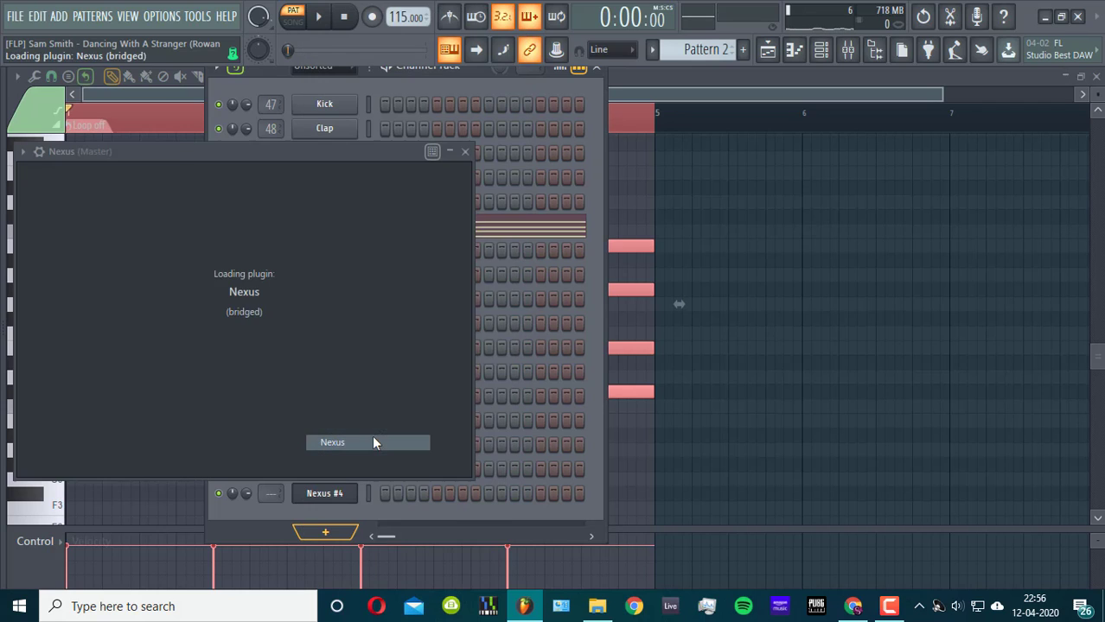
pyautogui.click(300, 317)
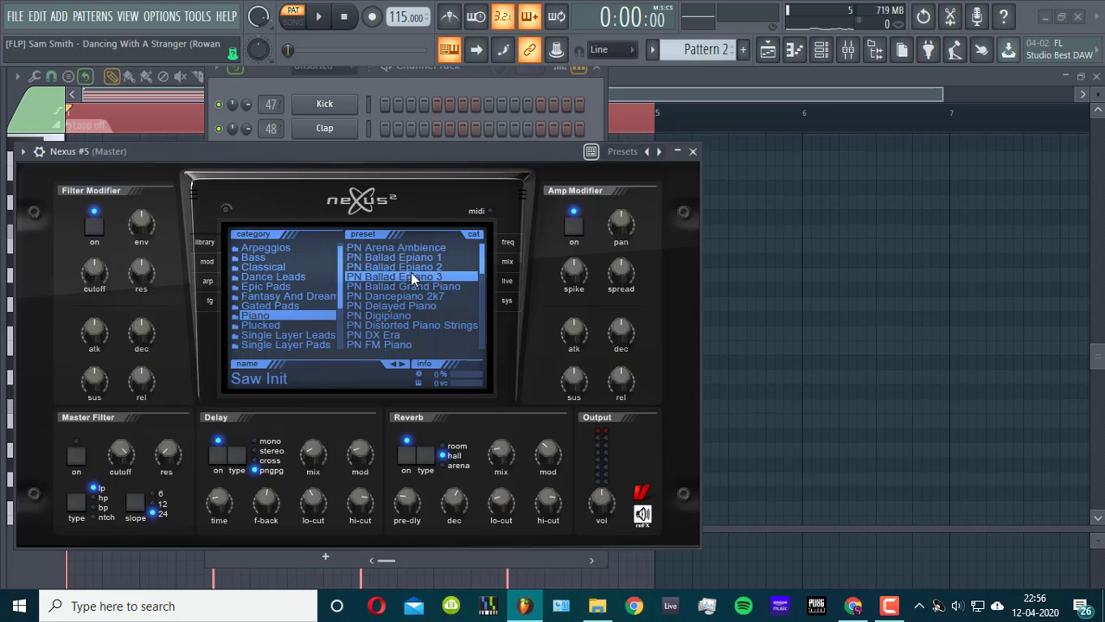
# - Open the new Nexus channel's piano roll and place the copied chords in Pattern 6
pyautogui.click(38, 152)
pyautogui.click(509, 86)
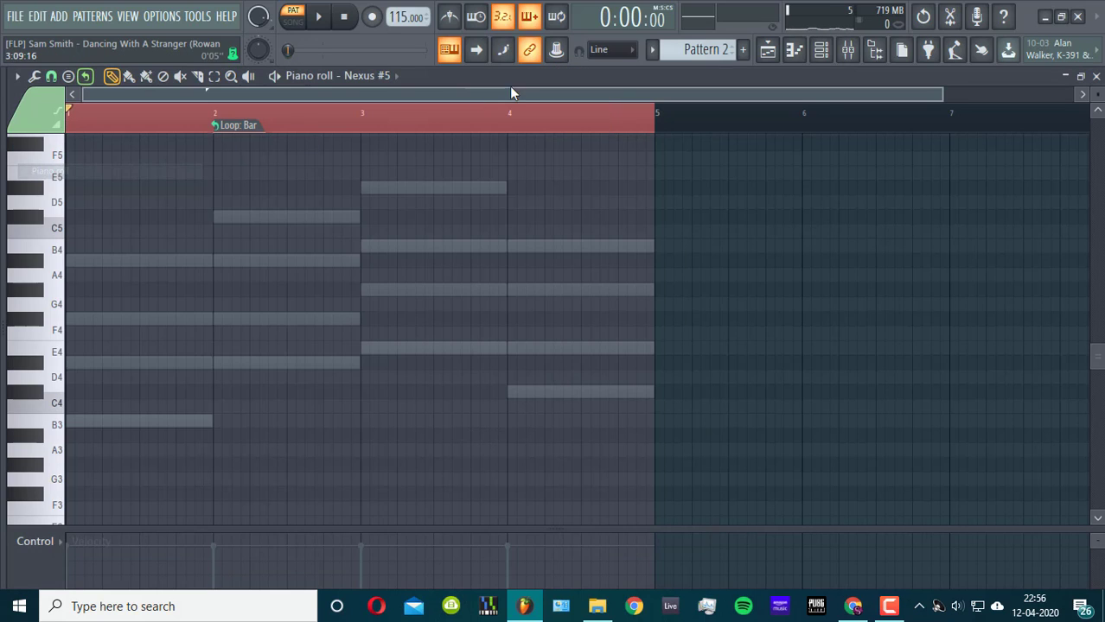
pyautogui.scroll(4, 694, 49)
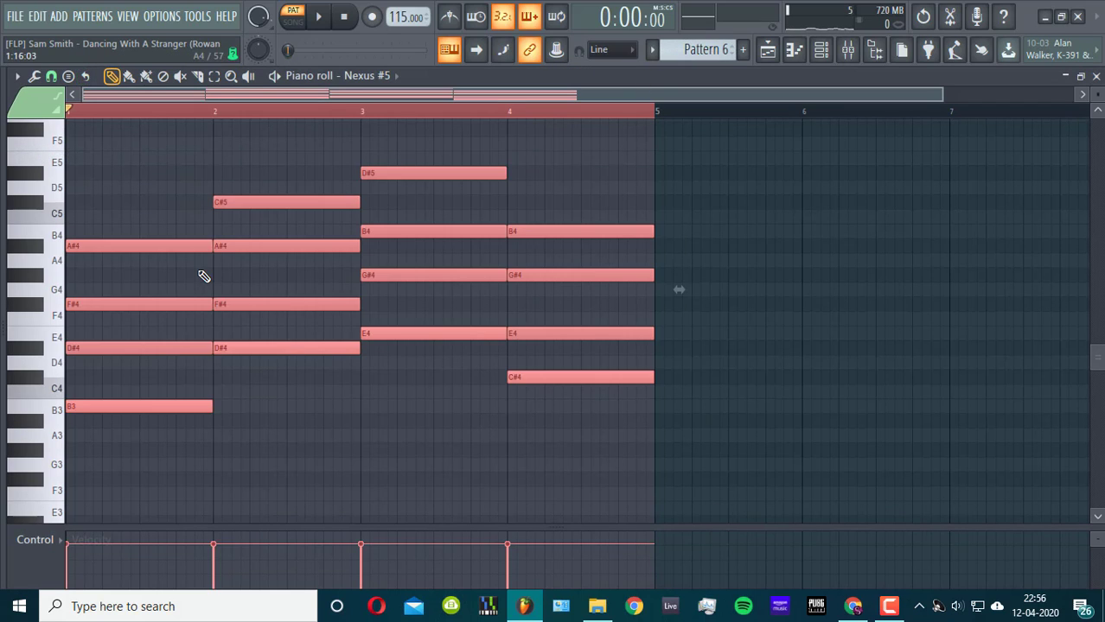
# - Load the PN Nexus Grandpiano Soft preset on the new Nexus channel while Pattern 6 plays, and return to the playlist
pyautogui.moveTo(208, 246)
pyautogui.mouseDown()
pyautogui.moveTo(84, 271)
pyautogui.moveTo(104, 244)
pyautogui.moveTo(133, 235)
pyautogui.moveTo(199, 240)
pyautogui.mouseUp()
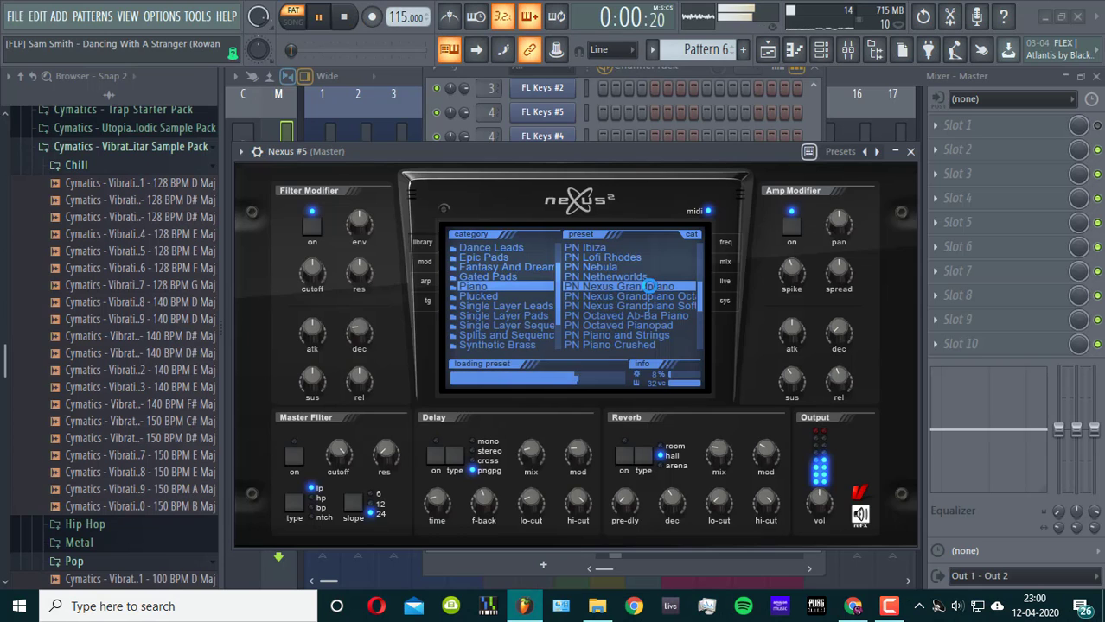
pyautogui.click(674, 304)
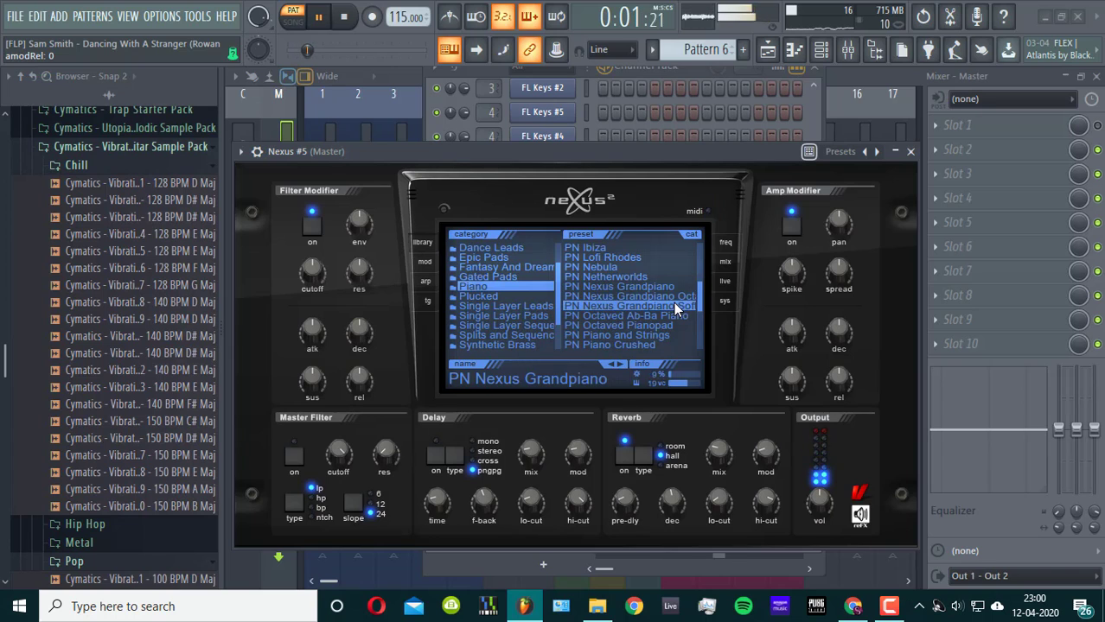
pyautogui.click(770, 52)
pyautogui.click(661, 111)
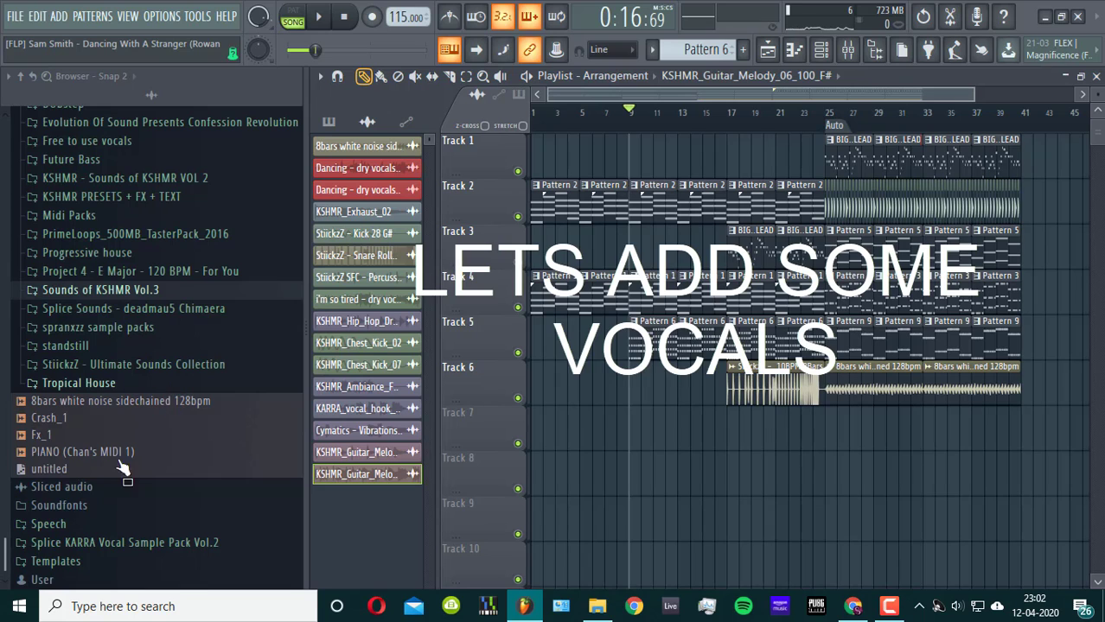
# - Open the KARRA Vocal Sample Pack Vol. 2 in the browser and look through its processed wet vocals
pyautogui.click(130, 543)
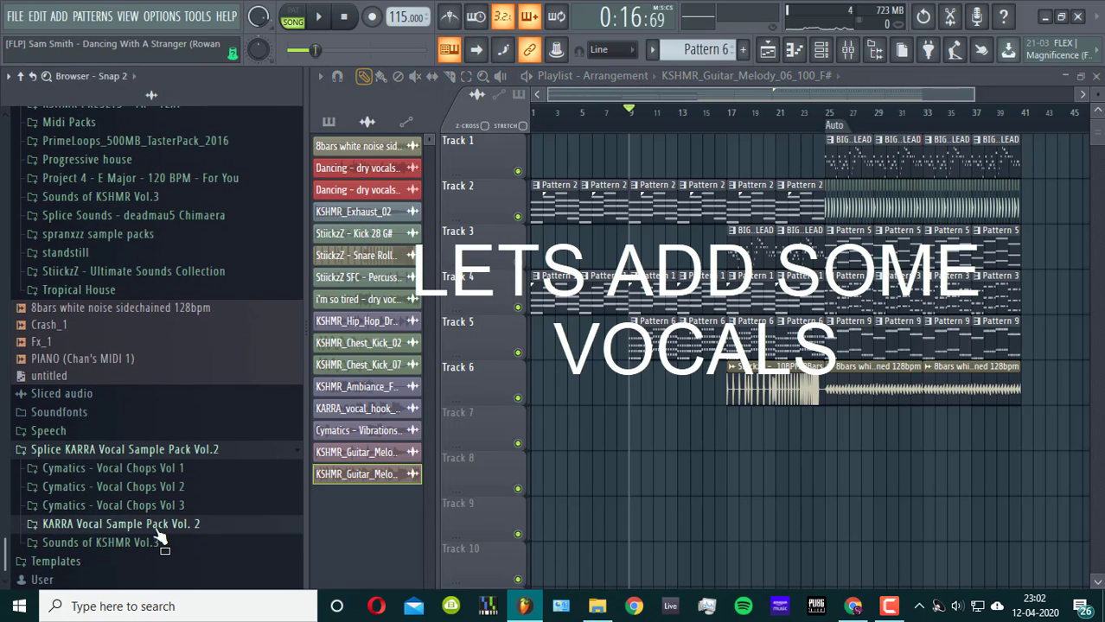
pyautogui.click(148, 526)
pyautogui.click(149, 524)
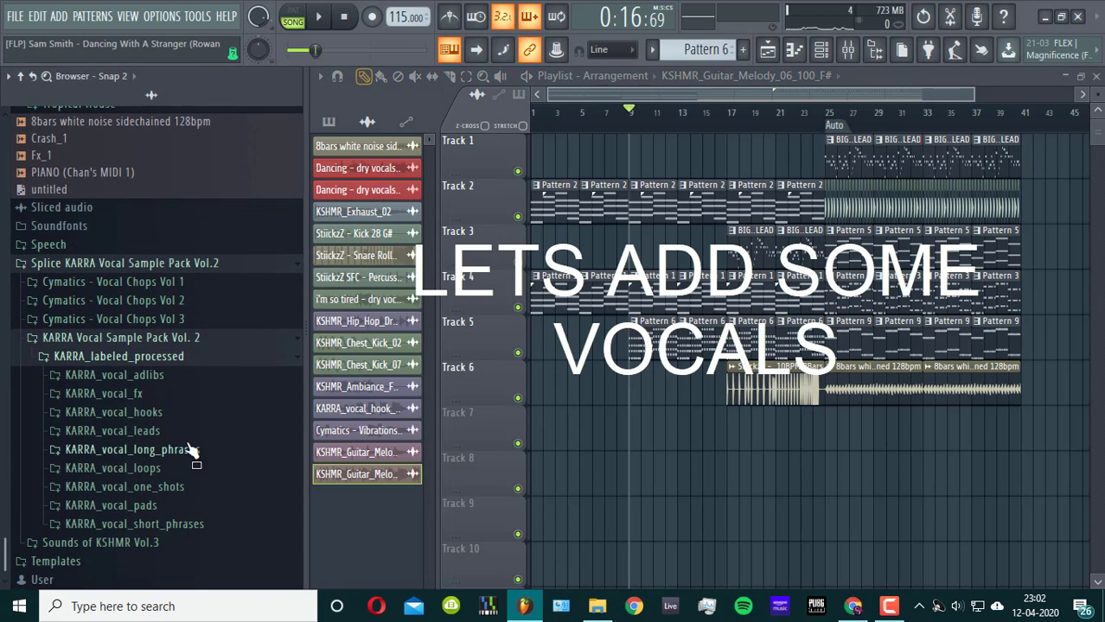
pyautogui.click(182, 450)
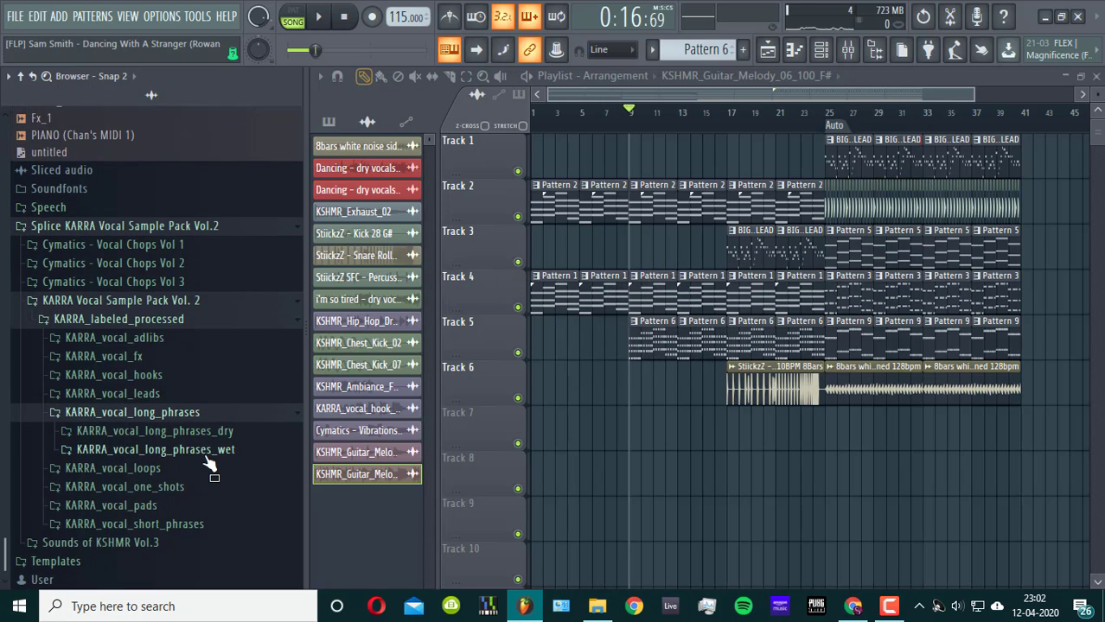
pyautogui.click(209, 454)
pyautogui.scroll(-2, 201, 467)
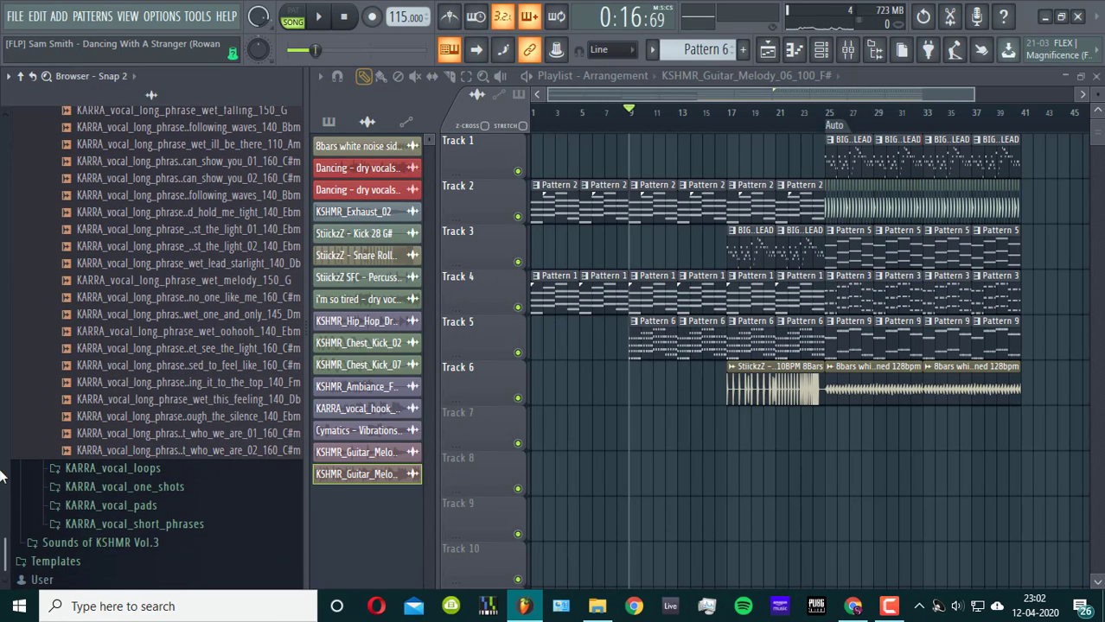
pyautogui.moveTo(6, 494); pyautogui.dragTo(3, 529)
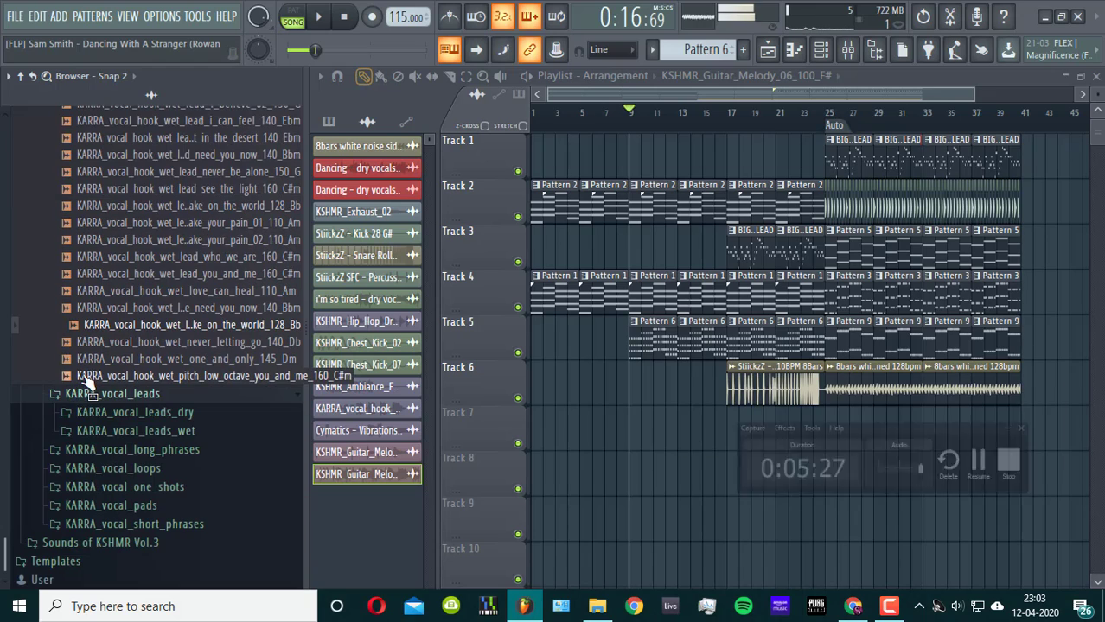
# - Place the KARRA "low octave take on the world" vocal hook on Track 1 at bar 9 and fit it to tempo from 128 BPM
pyautogui.moveTo(155, 324); pyautogui.dragTo(634, 149)
pyautogui.click(634, 140)
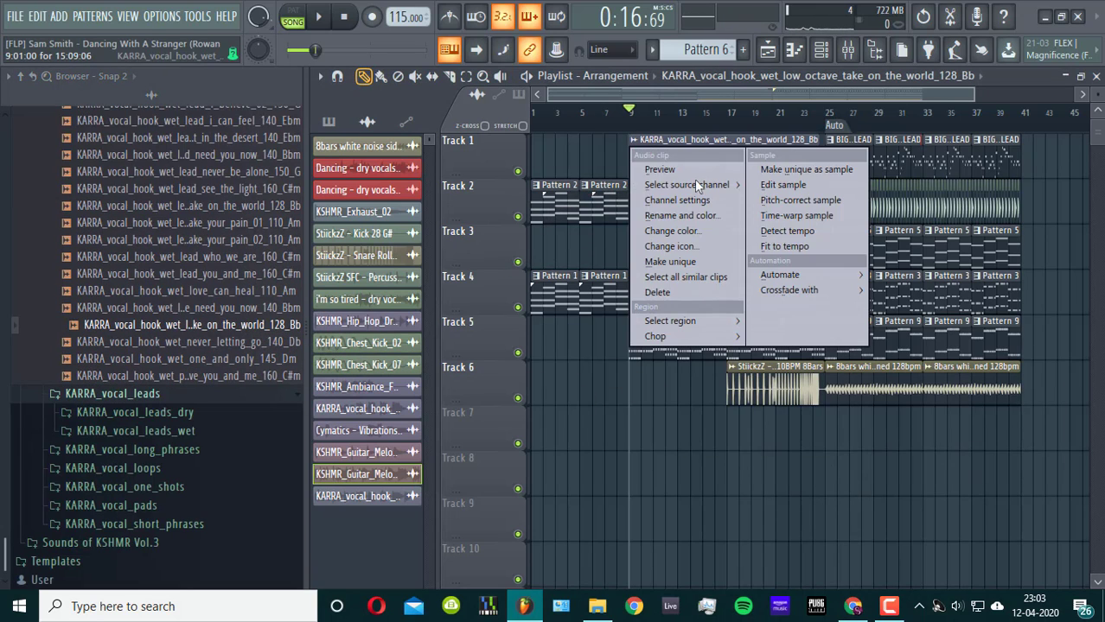
pyautogui.click(798, 248)
pyautogui.click(559, 465)
pyautogui.write('128')
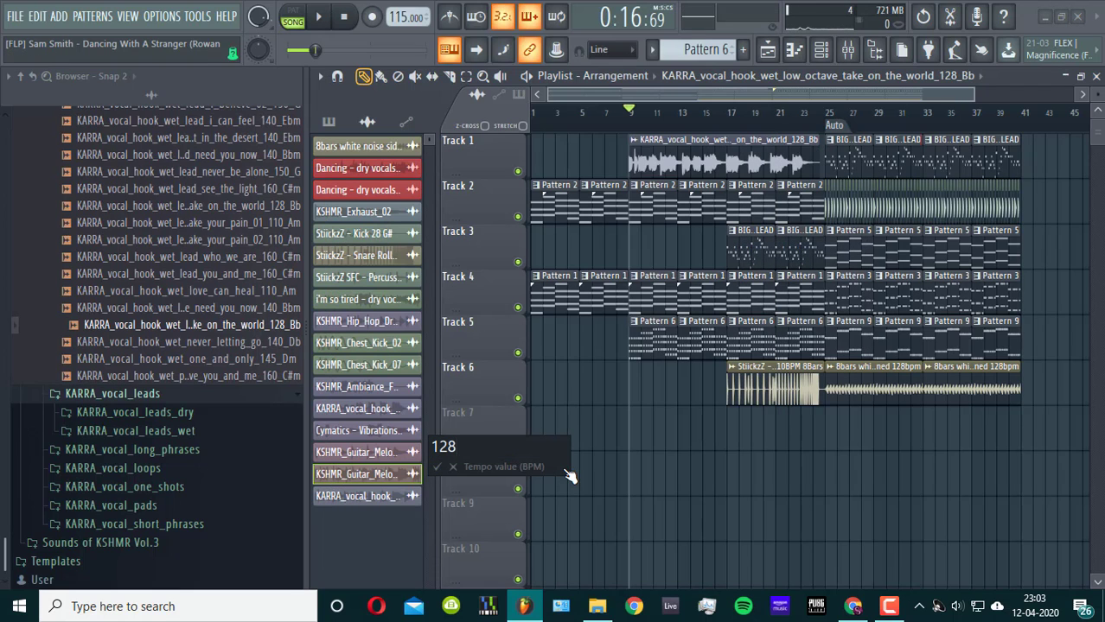
pyautogui.press('Return')
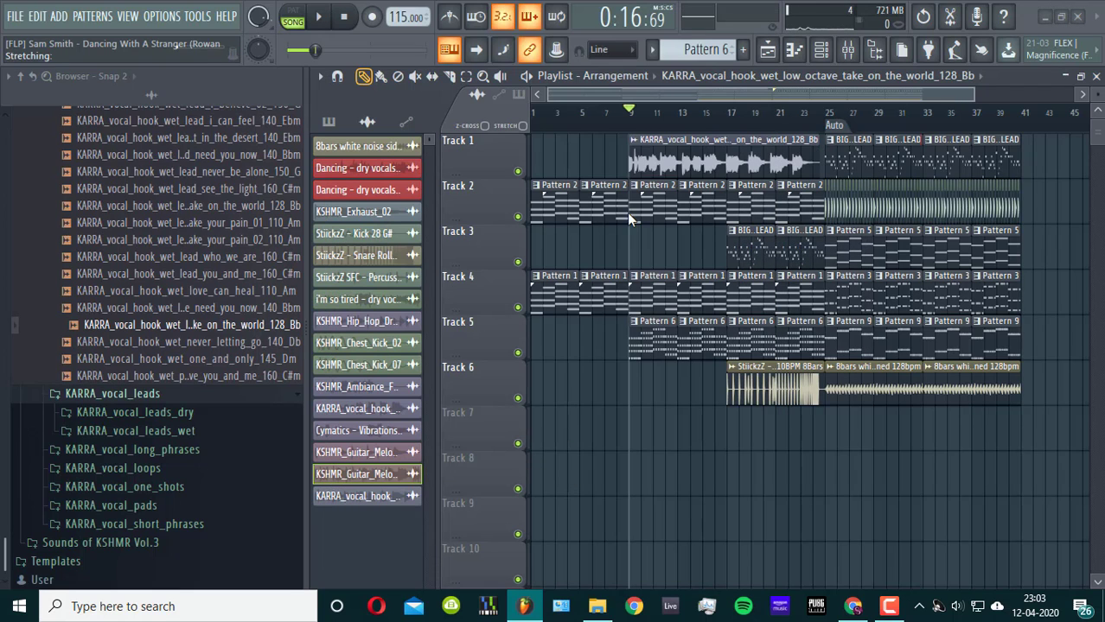
# - Set the vocal clip's time-stretching mode to Stretch and play the song from bar 9
pyautogui.click(633, 140)
pyautogui.click(683, 199)
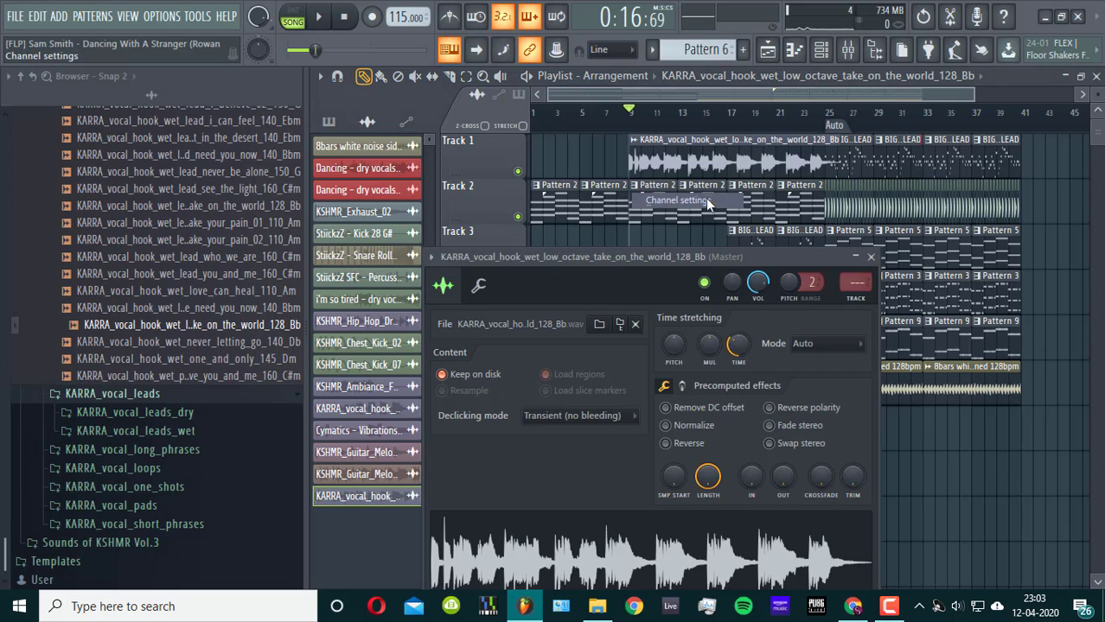
pyautogui.click(823, 350)
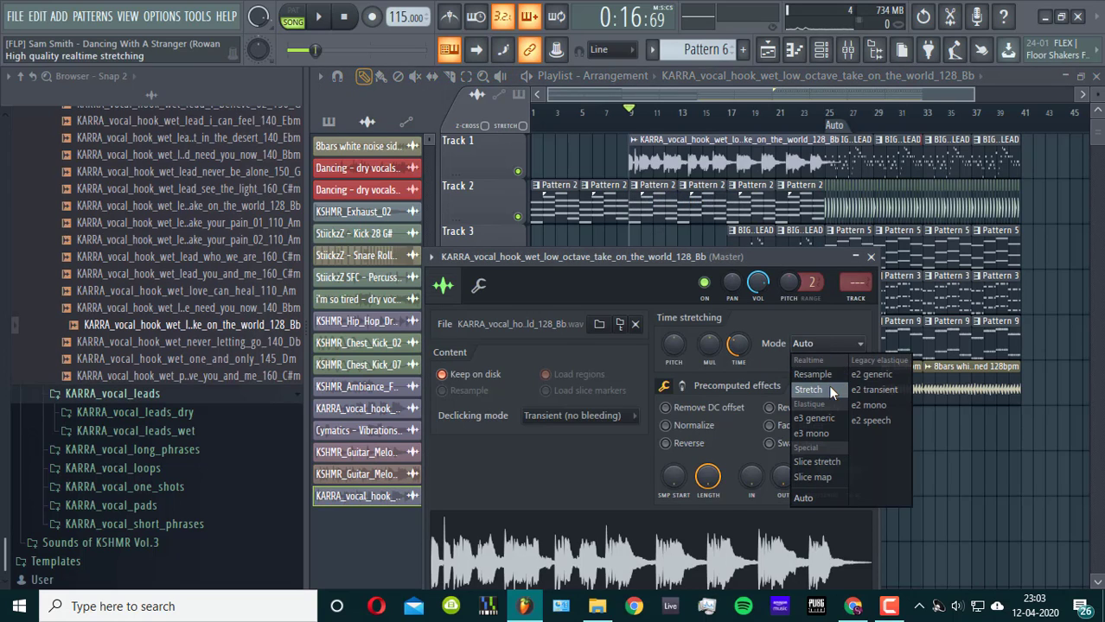
pyautogui.click(828, 385)
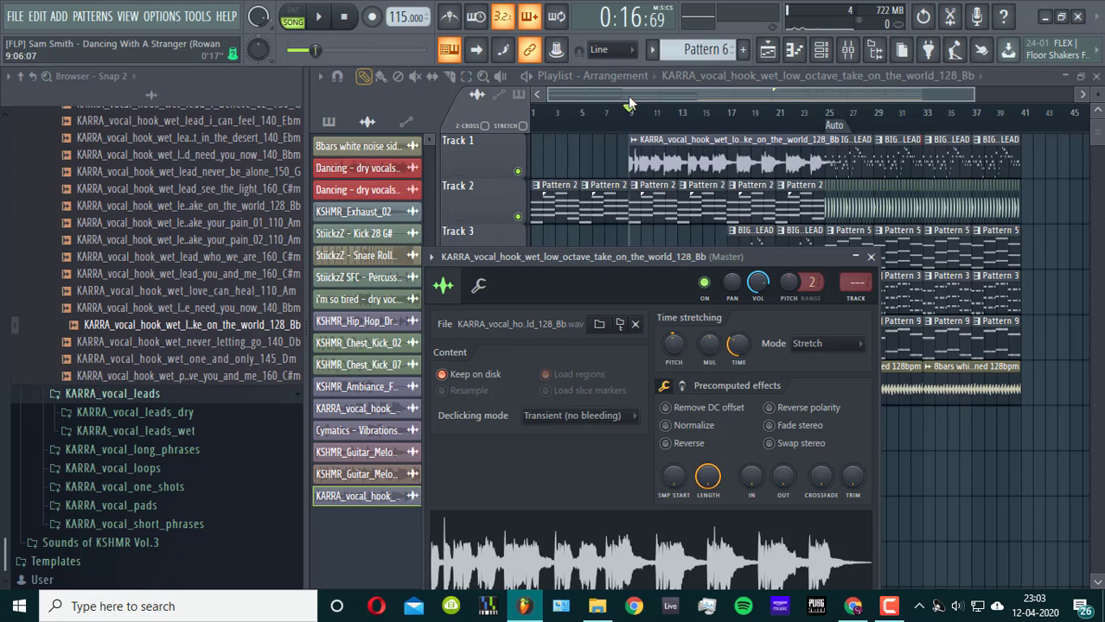
pyautogui.press('space')
pyautogui.click(632, 98)
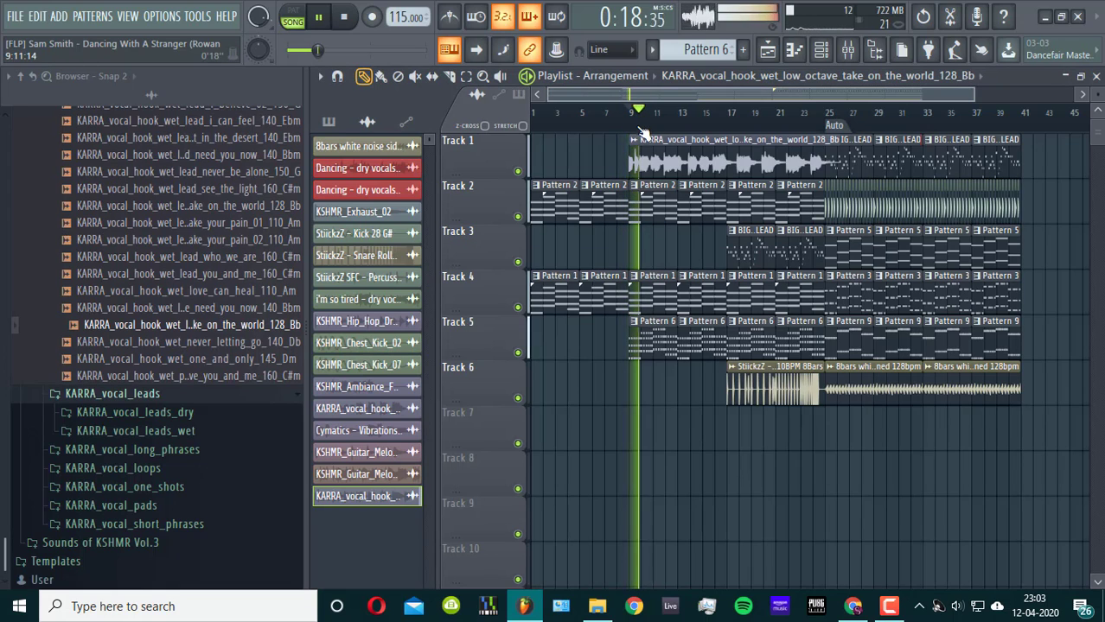
pyautogui.press('space')
# - Revisit the vocal clip's pitch shift in its channel settings and listen to the song from bar 9
pyautogui.click(633, 140)
pyautogui.click(679, 200)
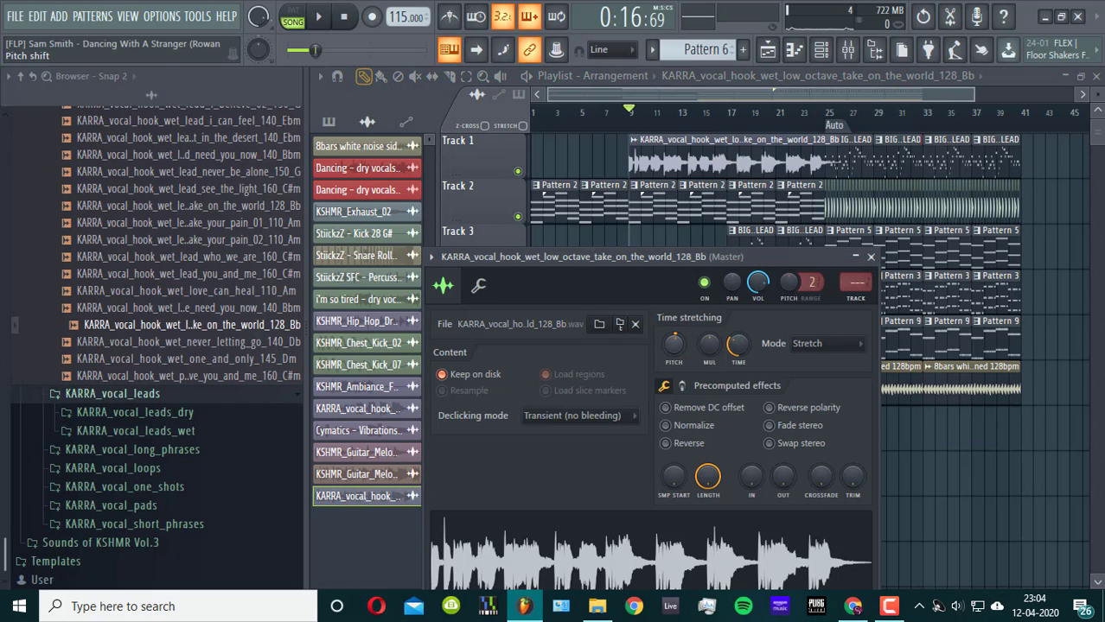
pyautogui.press('space')
pyautogui.click(689, 83)
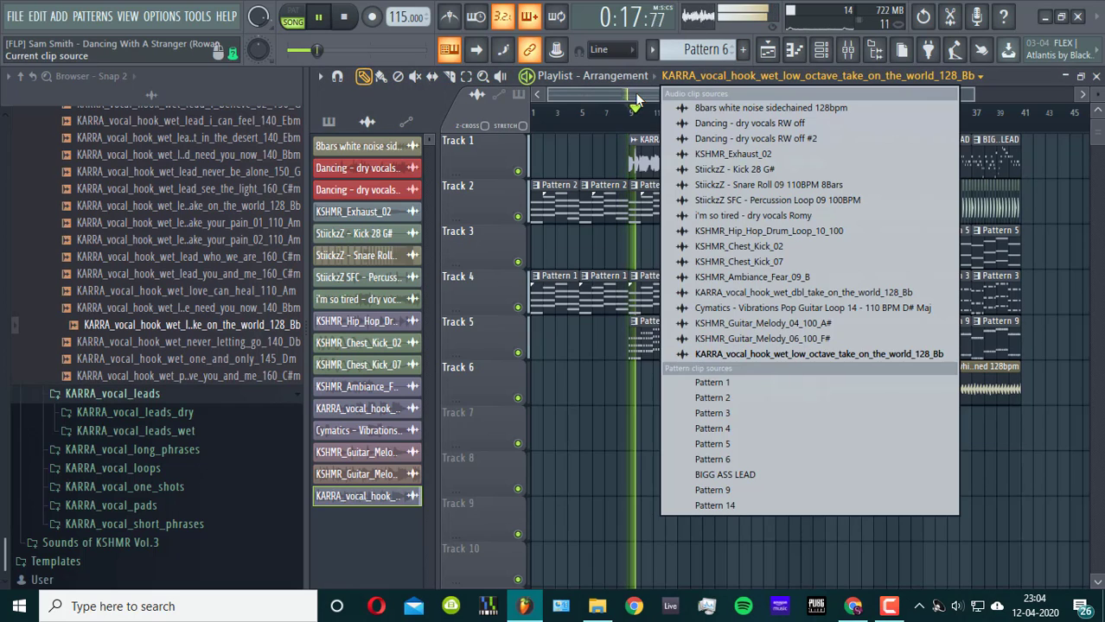
pyautogui.click(631, 93)
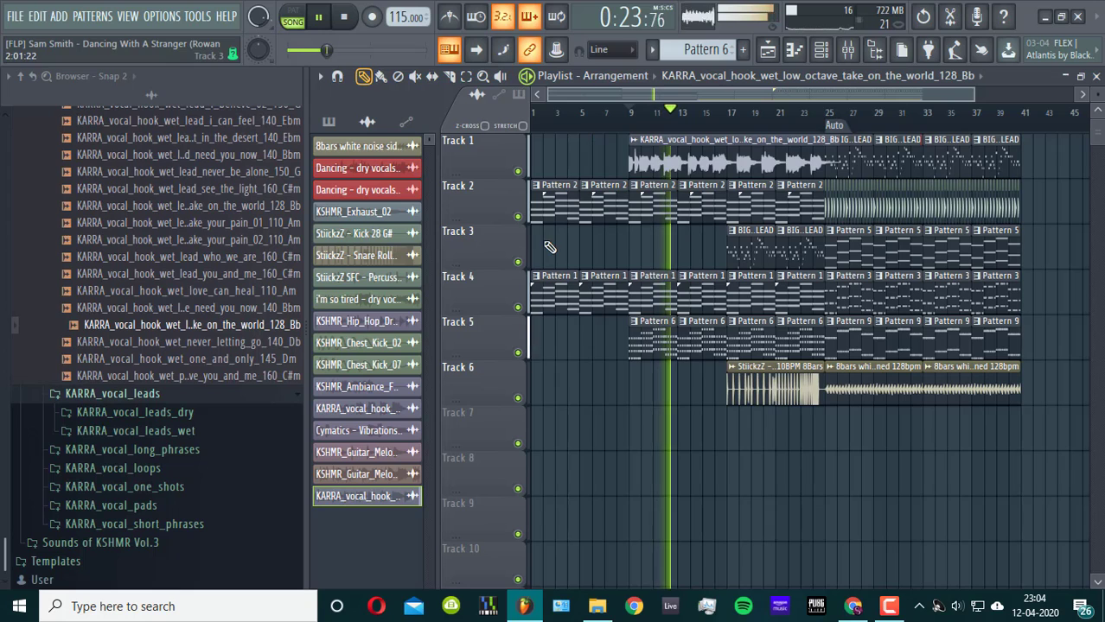
# - Hide the browser and delete the BIGG ASS LEAD clips at bars 17 to 24 on Track 3
pyautogui.hotkey('alt', 'F8')
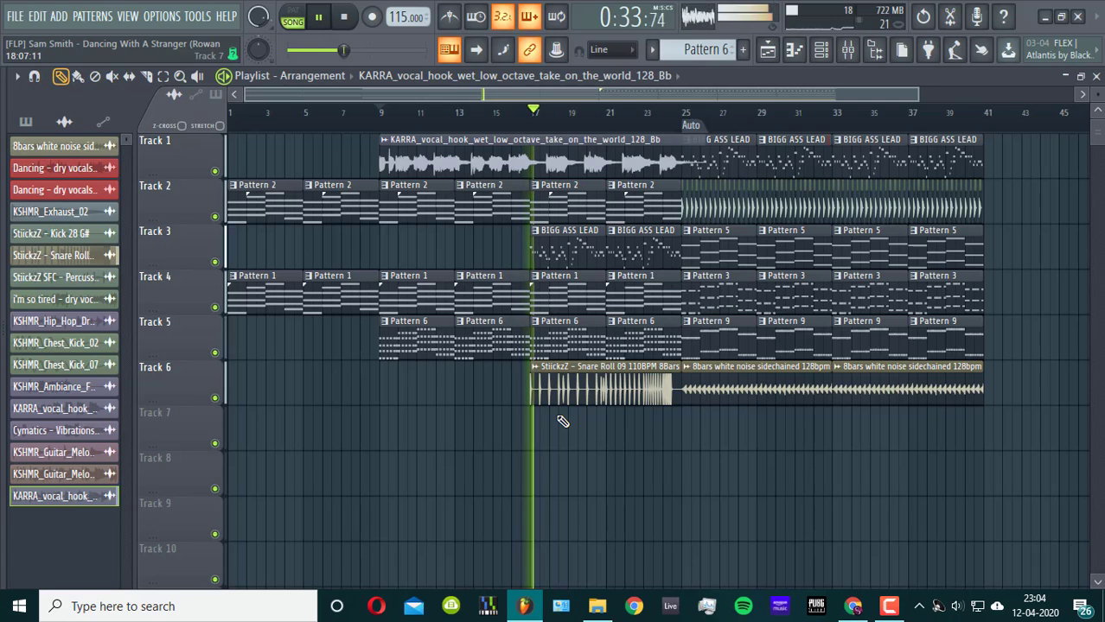
pyautogui.rightClick(587, 217)
pyautogui.hotkey('ctrl', 'z')
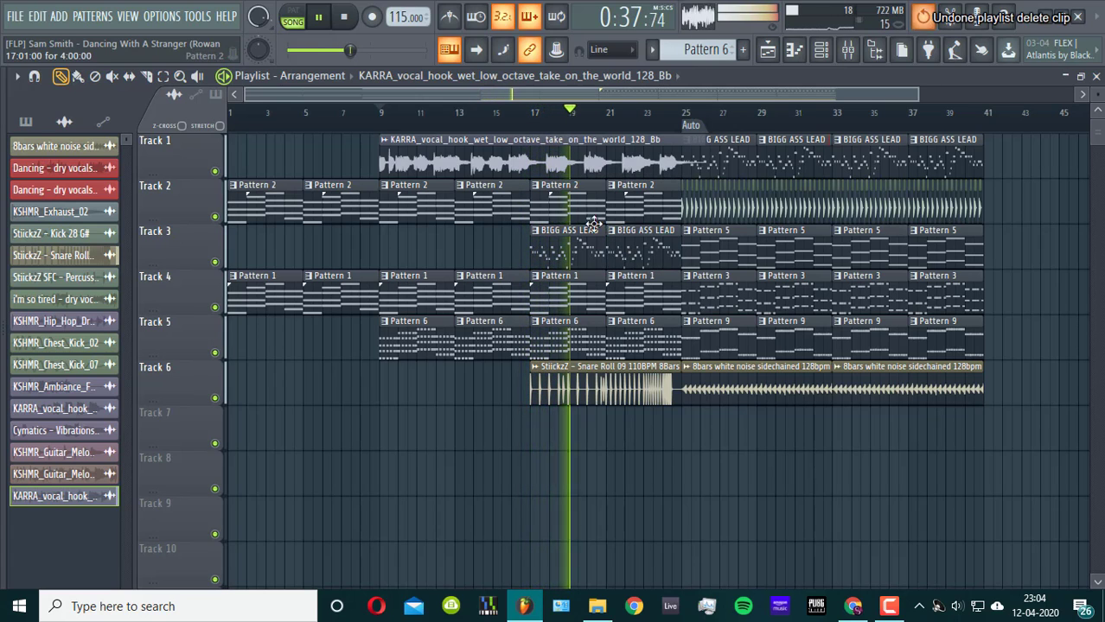
pyautogui.rightClick(611, 254)
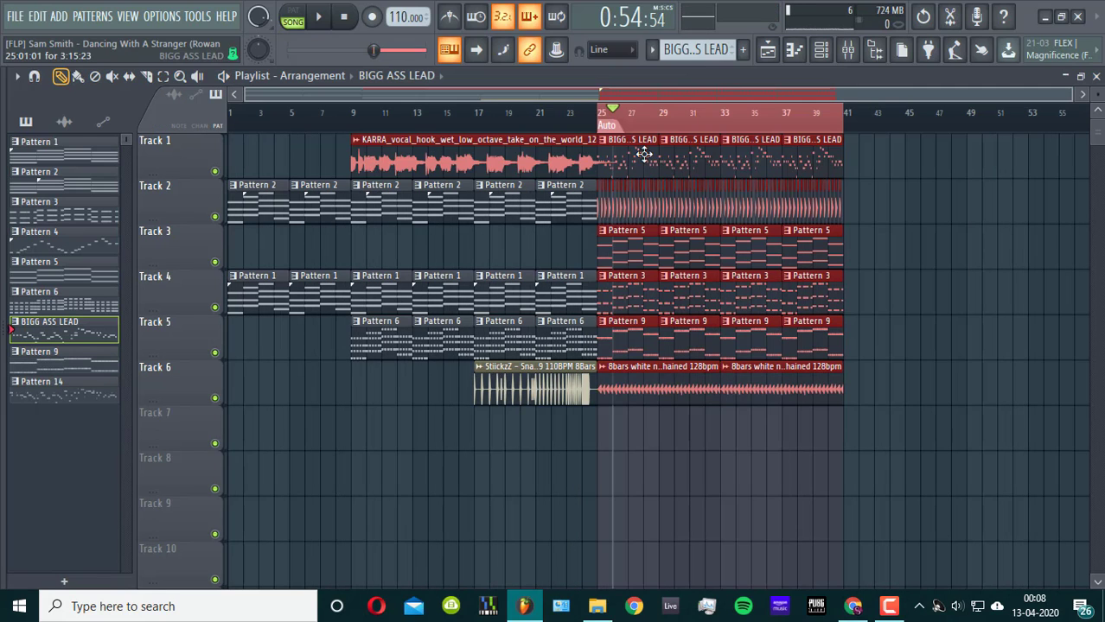
# - Move the selected vocal and drop clips eight bars later so the drop starts at bar 33, and clear the selection
pyautogui.moveTo(644, 153)
pyautogui.mouseDown()
pyautogui.moveTo(694, 147)
pyautogui.moveTo(646, 153)
pyautogui.mouseUp()
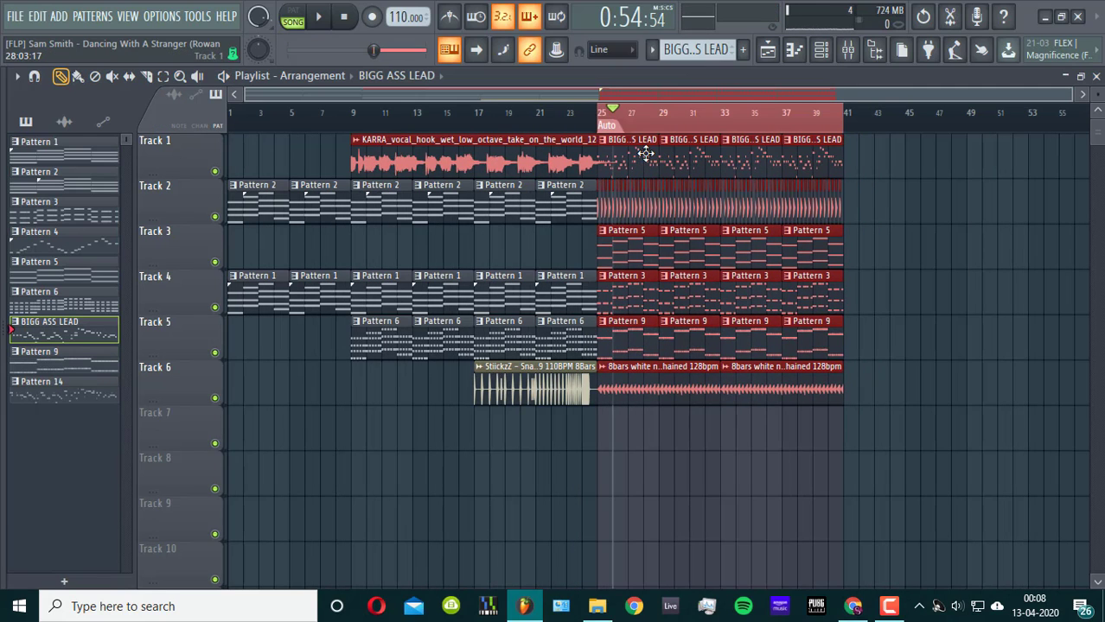
pyautogui.moveTo(706, 137); pyautogui.dragTo(814, 125)
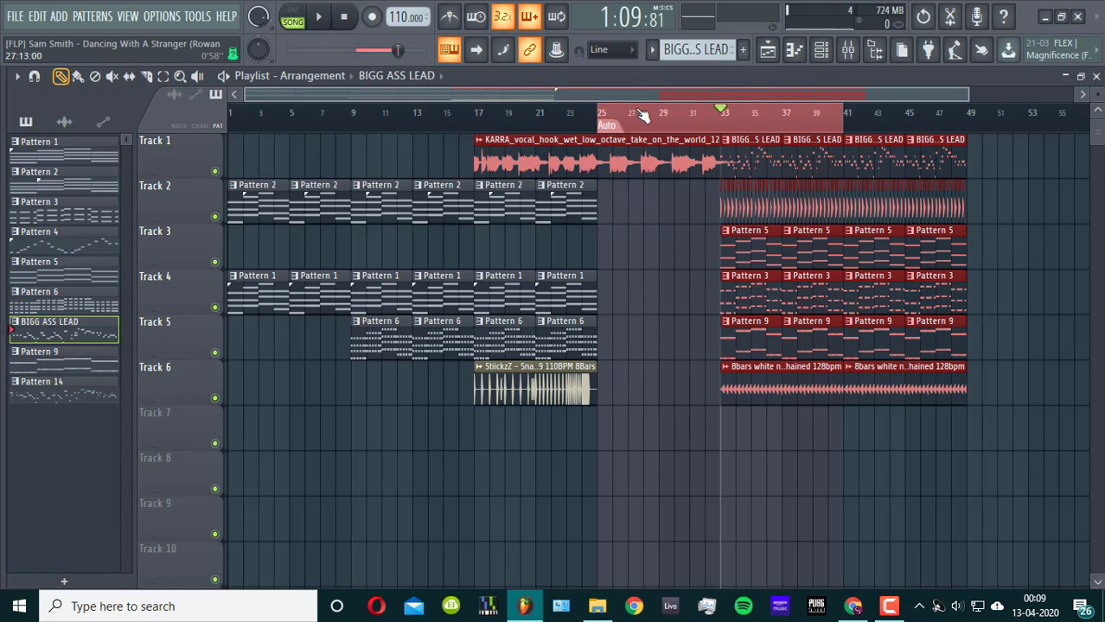
pyautogui.click(603, 118)
pyautogui.click(166, 78)
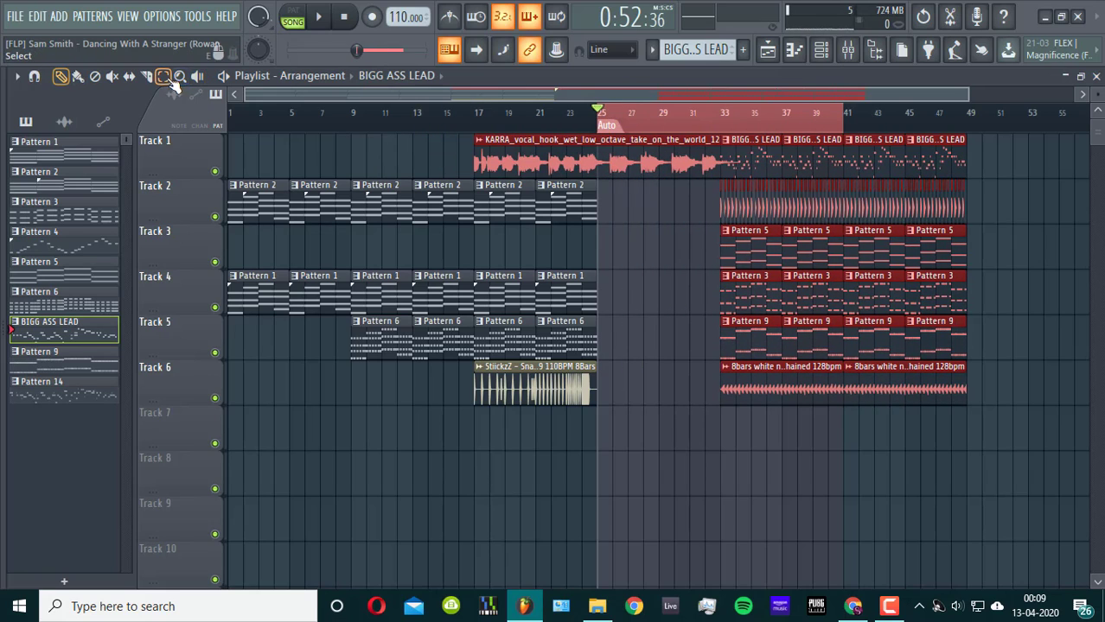
pyautogui.click(410, 125)
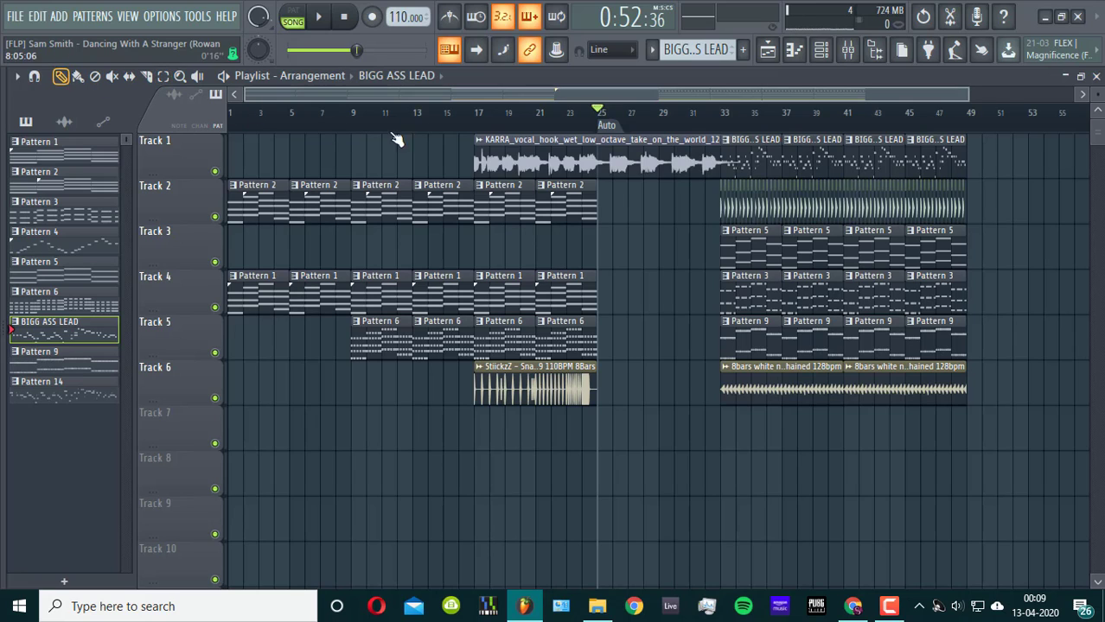
# - Move the vocal clip on Track 1 back so that it starts at bar 9
pyautogui.moveTo(570, 152); pyautogui.dragTo(444, 179)
pyautogui.click(589, 232)
pyautogui.rightClick(613, 234)
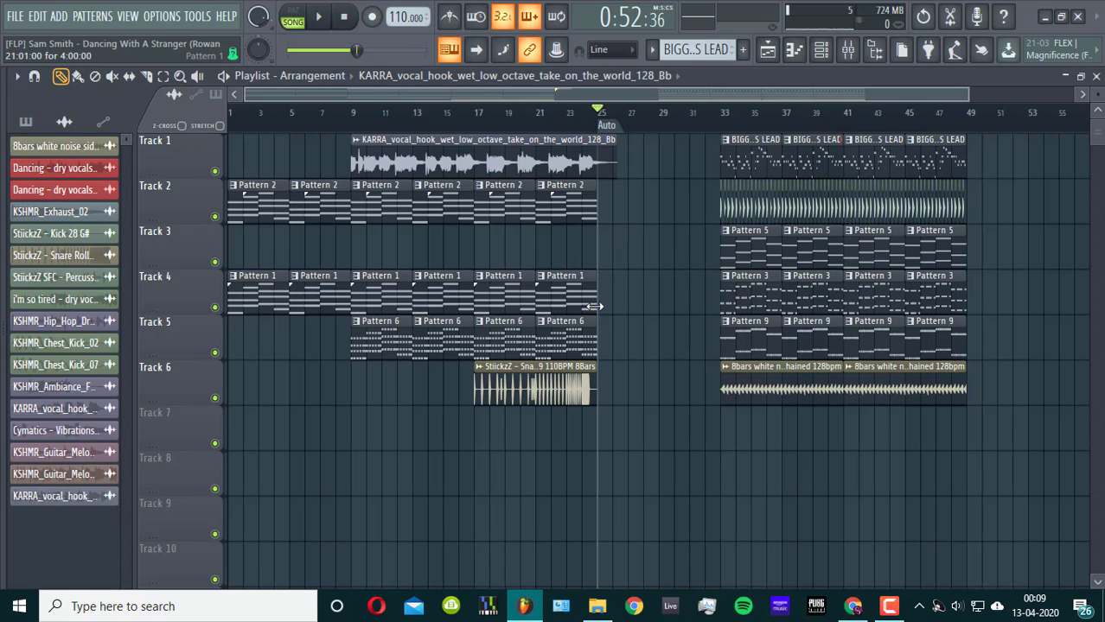
# - Move the snare roll to bar 25 on Track 6 and repeat Patterns 1, 2 and 6 through bar 32
pyautogui.moveTo(560, 362); pyautogui.dragTo(609, 355)
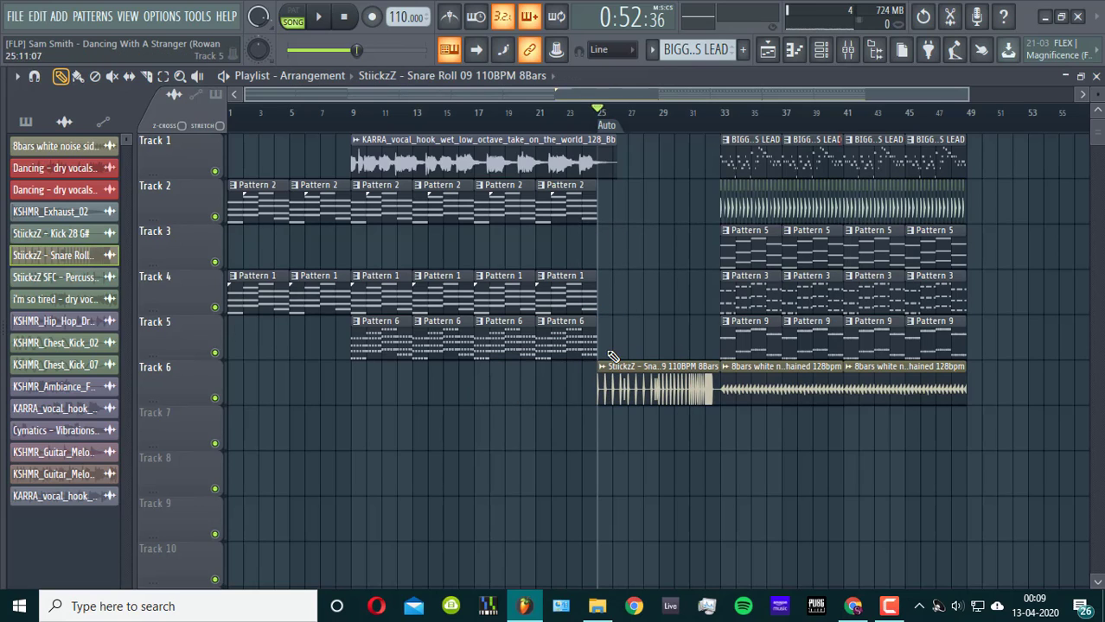
pyautogui.click(587, 349)
pyautogui.click(612, 350)
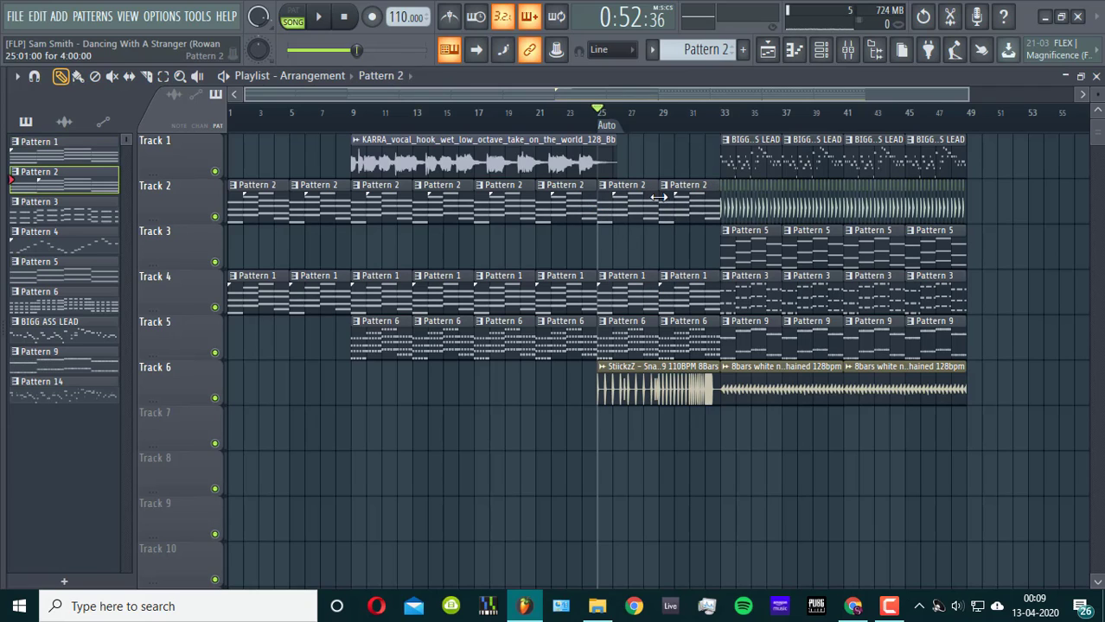
# - Place two BIGG ASS LEAD clips on Track 3 from bar 25 and play the transition from bar 23
pyautogui.click(748, 152)
pyautogui.moveTo(627, 245); pyautogui.dragTo(602, 245)
pyautogui.press('space')
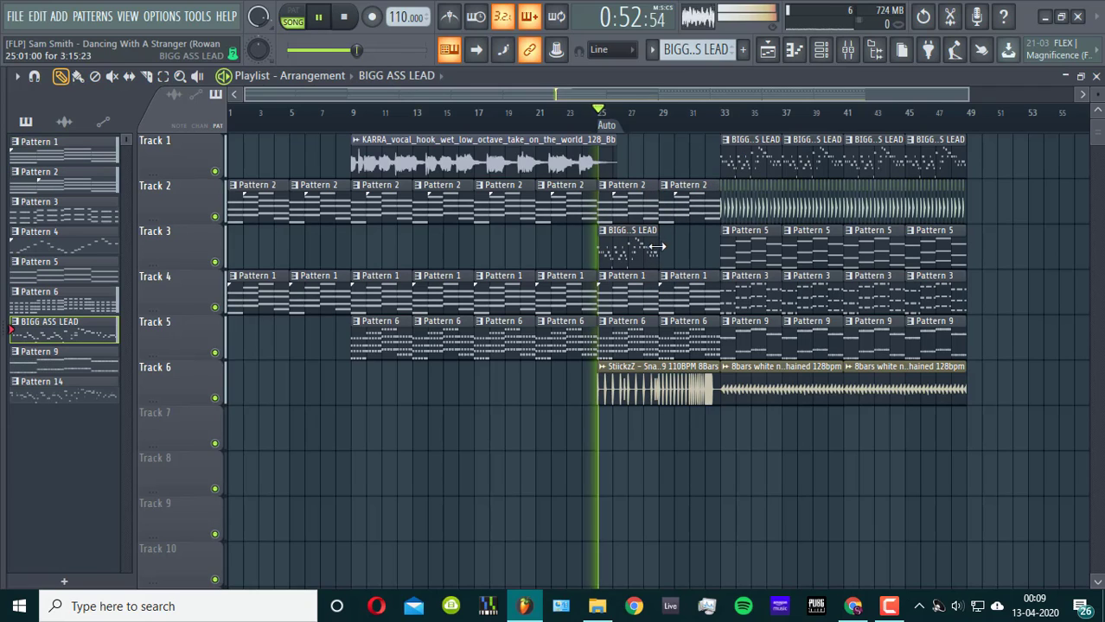
pyautogui.click(663, 246)
pyautogui.click(567, 112)
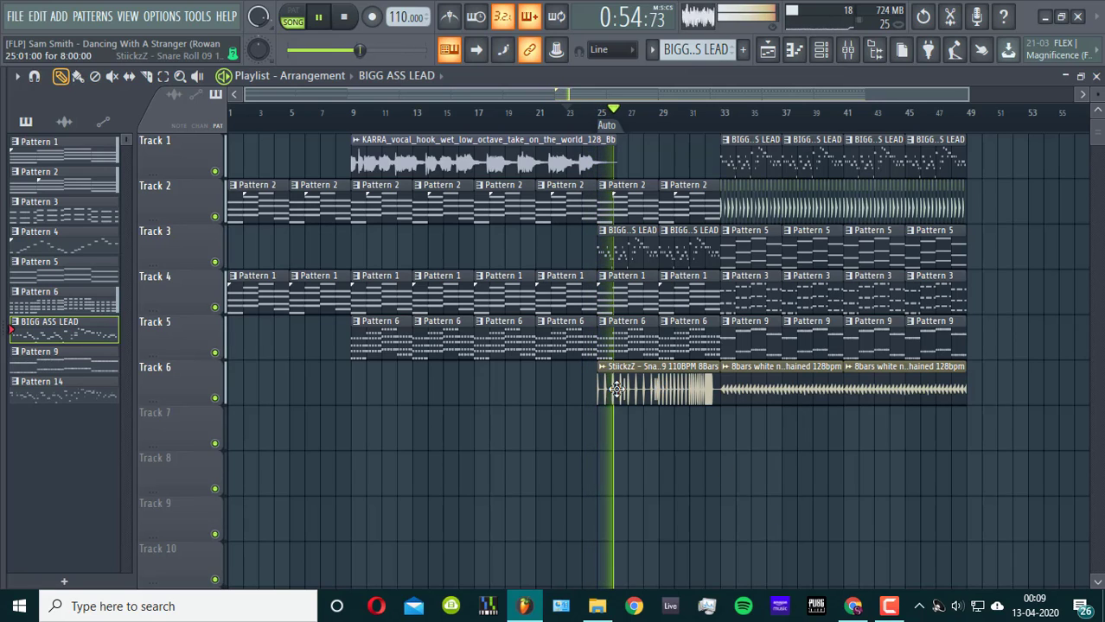
# - Trim the snare roll's beginning so it starts at bar 29, and play the build-up from bar 25
pyautogui.moveTo(600, 387); pyautogui.dragTo(654, 384)
pyautogui.press('space')
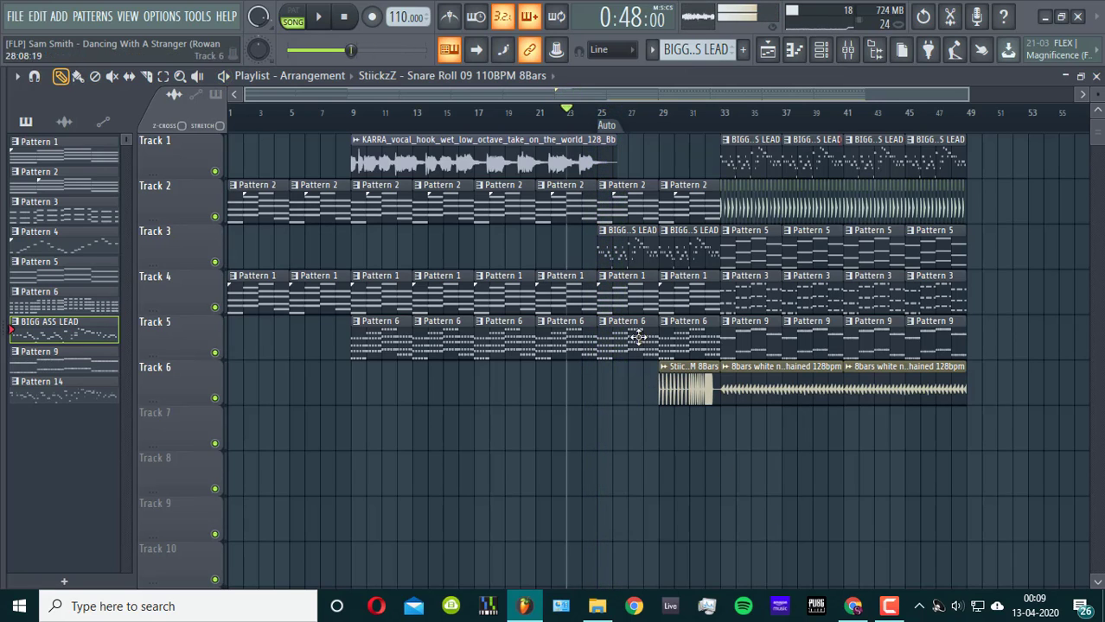
pyautogui.press('space')
pyautogui.click(602, 114)
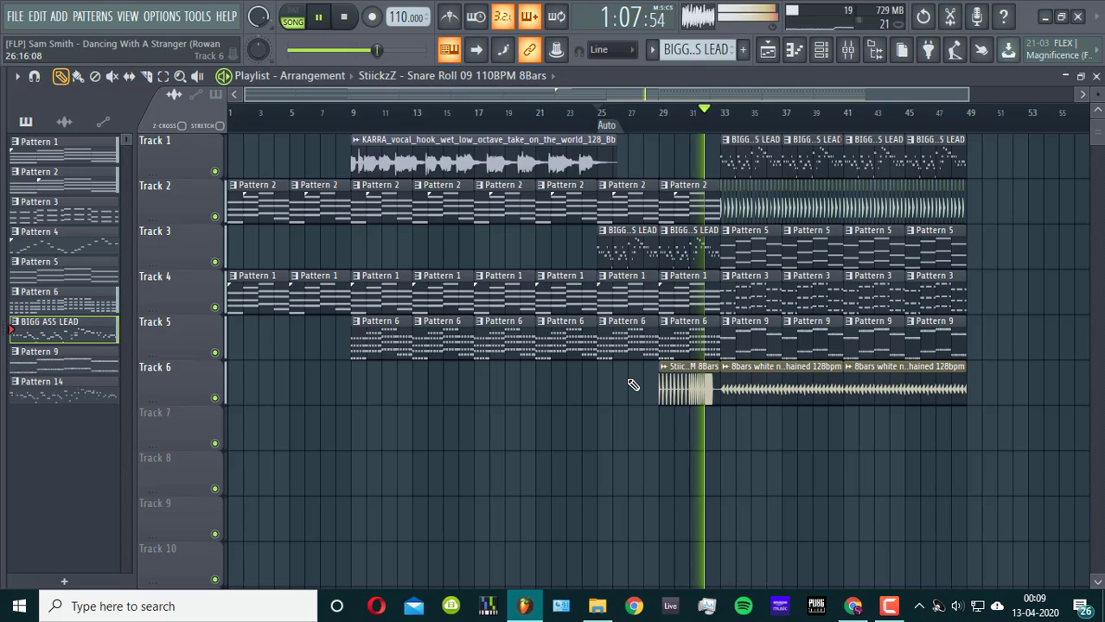
pyautogui.press('space')
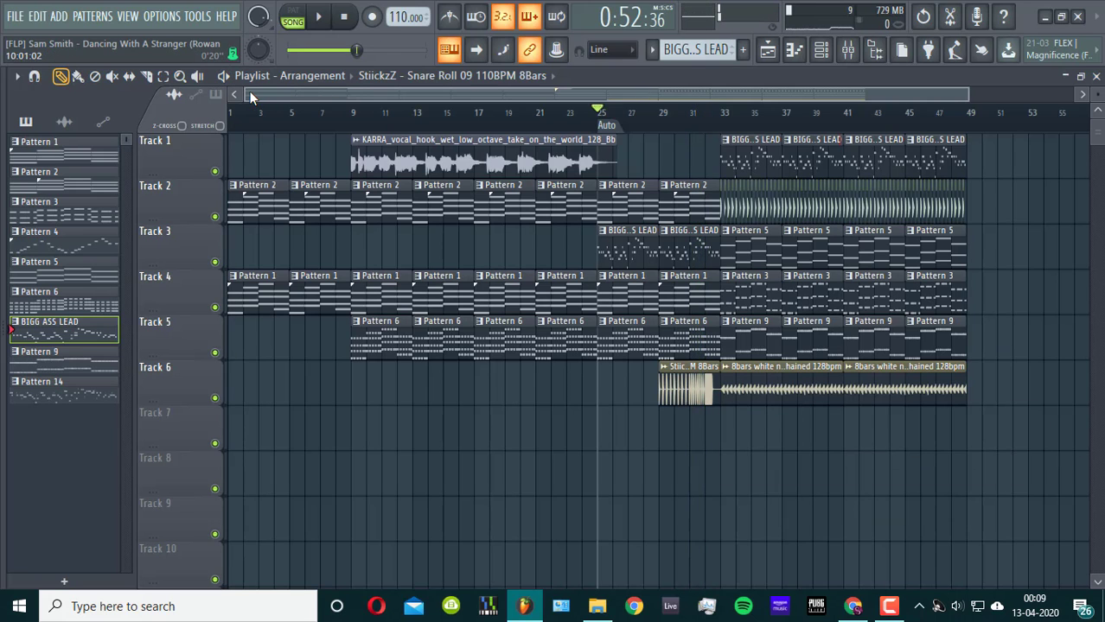
# - Open the sampler settings of the kick on Track 2 at bar 33
pyautogui.moveTo(248, 91); pyautogui.dragTo(657, 92)
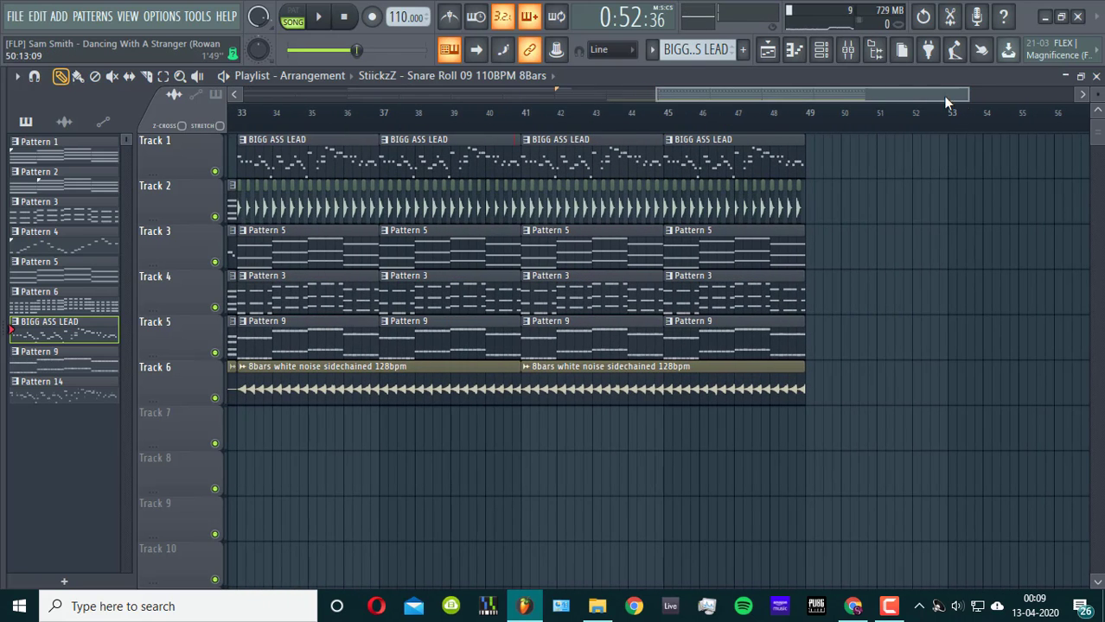
pyautogui.moveTo(968, 93); pyautogui.dragTo(774, 94)
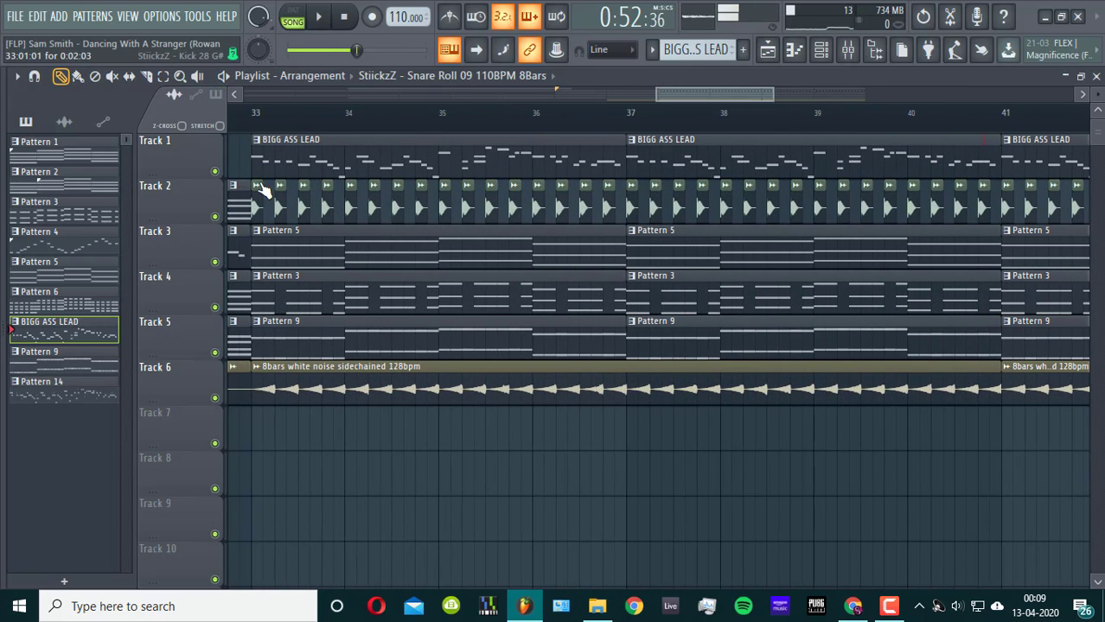
pyautogui.doubleClick(262, 188)
# - Audition samples in the KSHMR_Punchy_Kicks folder and replace the drop's kick sample with KSHMR_Punchy_Kick_43_G#
pyautogui.scroll(5, 73, 389)
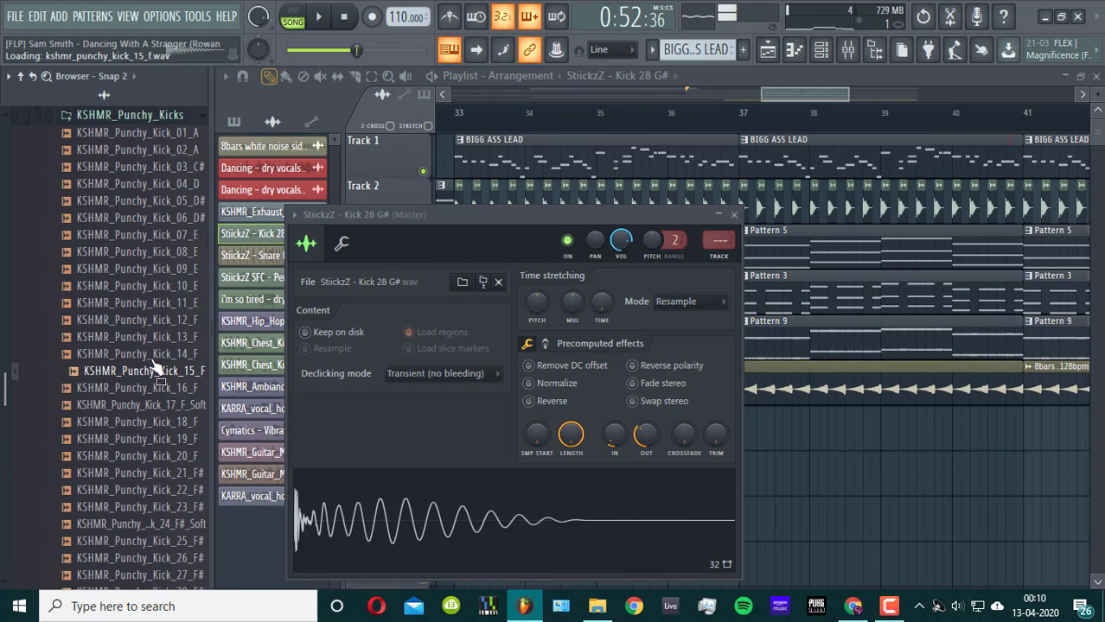
pyautogui.click(147, 343)
pyautogui.scroll(-5, 142, 341)
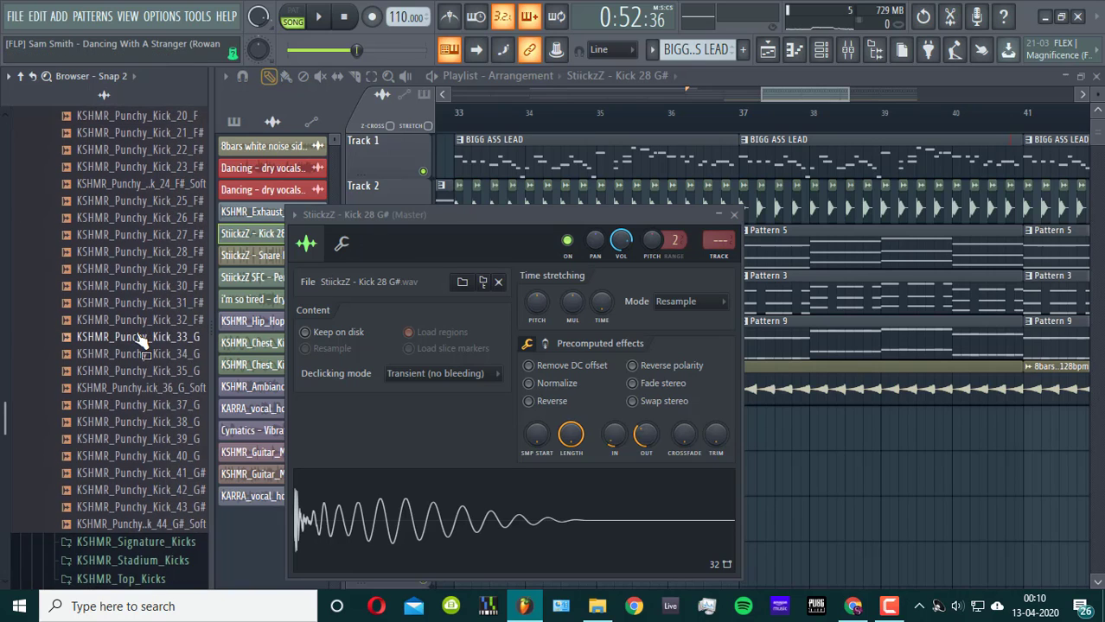
pyautogui.scroll(3, 148, 459)
pyautogui.scroll(-3, 148, 466)
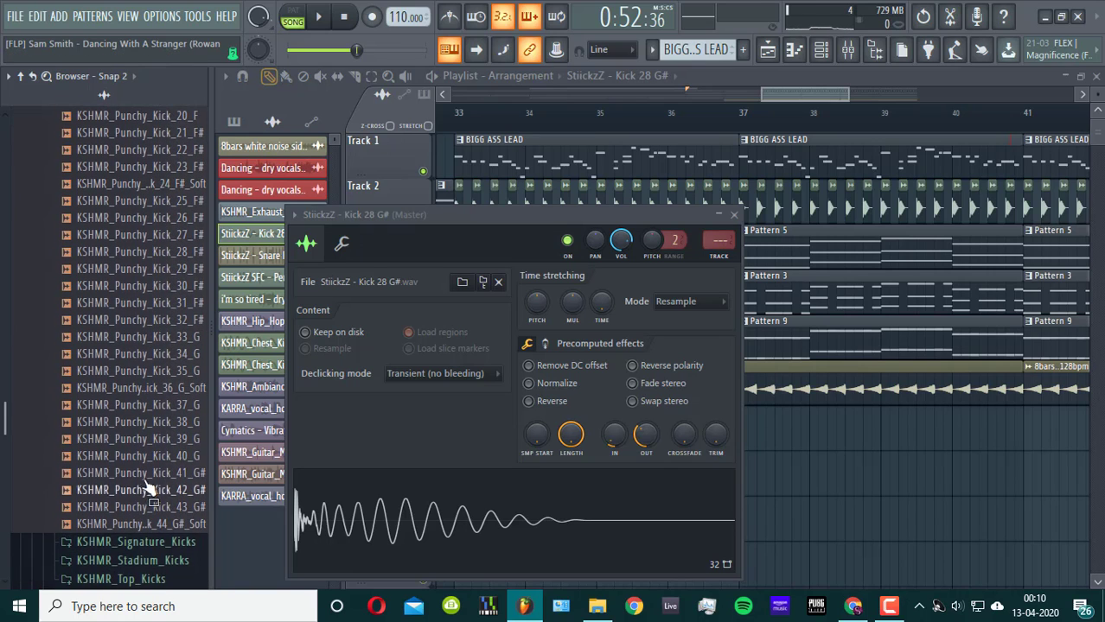
pyautogui.click(145, 474)
pyautogui.click(148, 491)
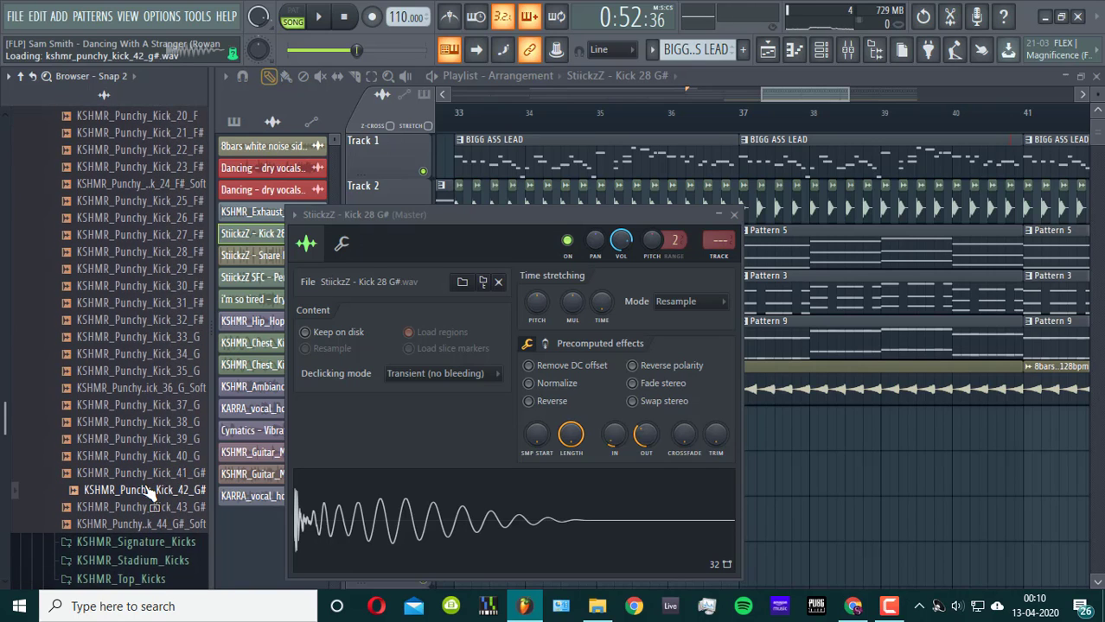
pyautogui.click(156, 507)
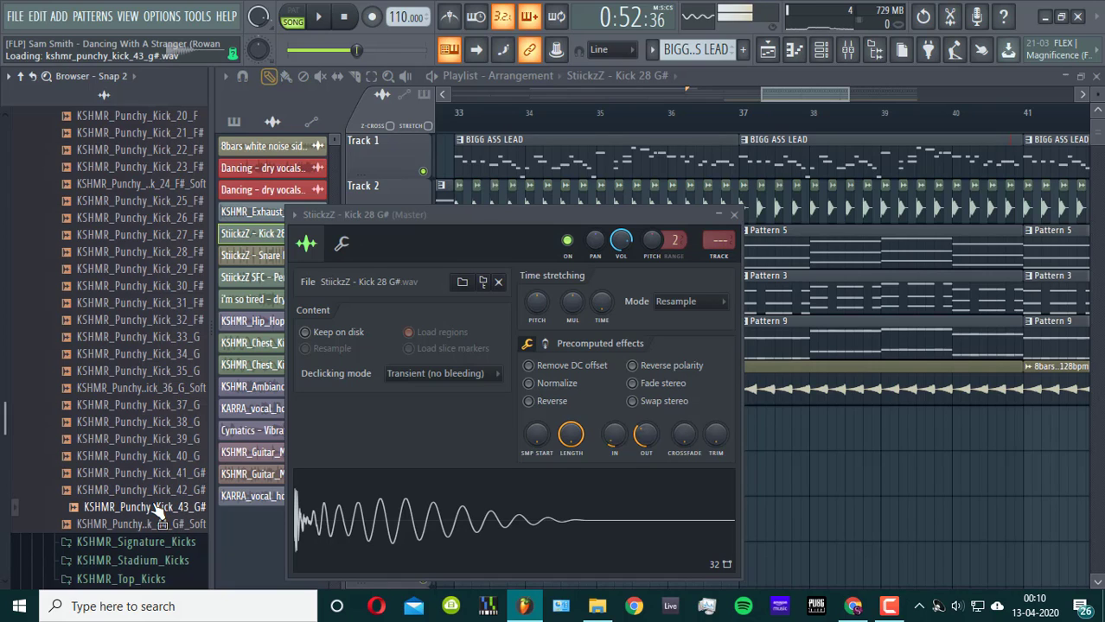
pyautogui.moveTo(155, 510); pyautogui.dragTo(376, 461)
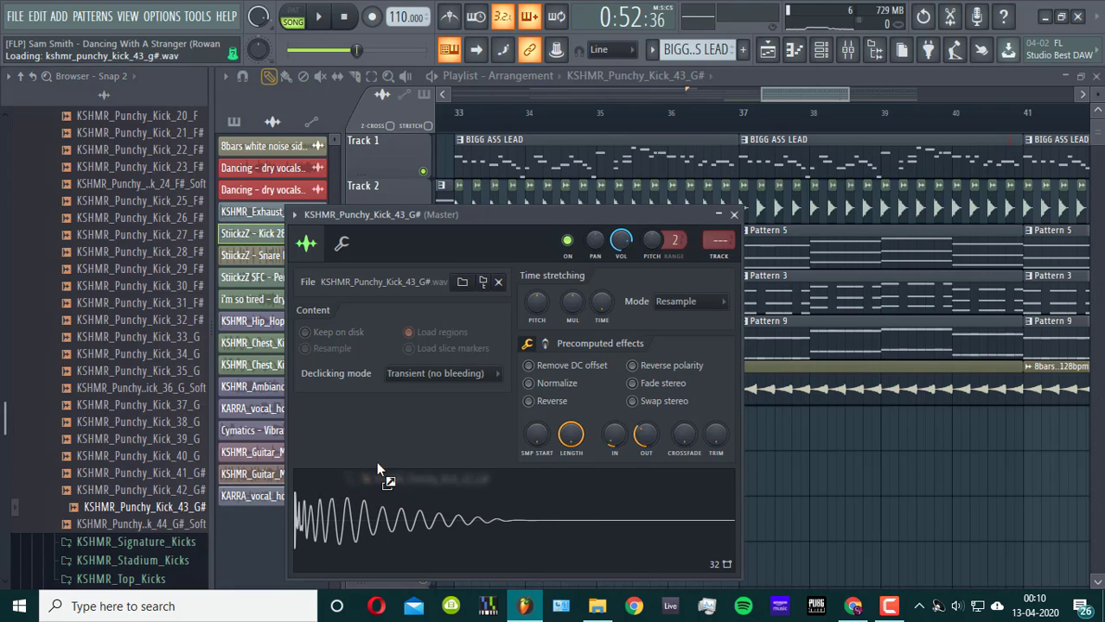
# - Set the kick sample's in and out fades to 0% and play the drop from bar 33
pyautogui.click(458, 117)
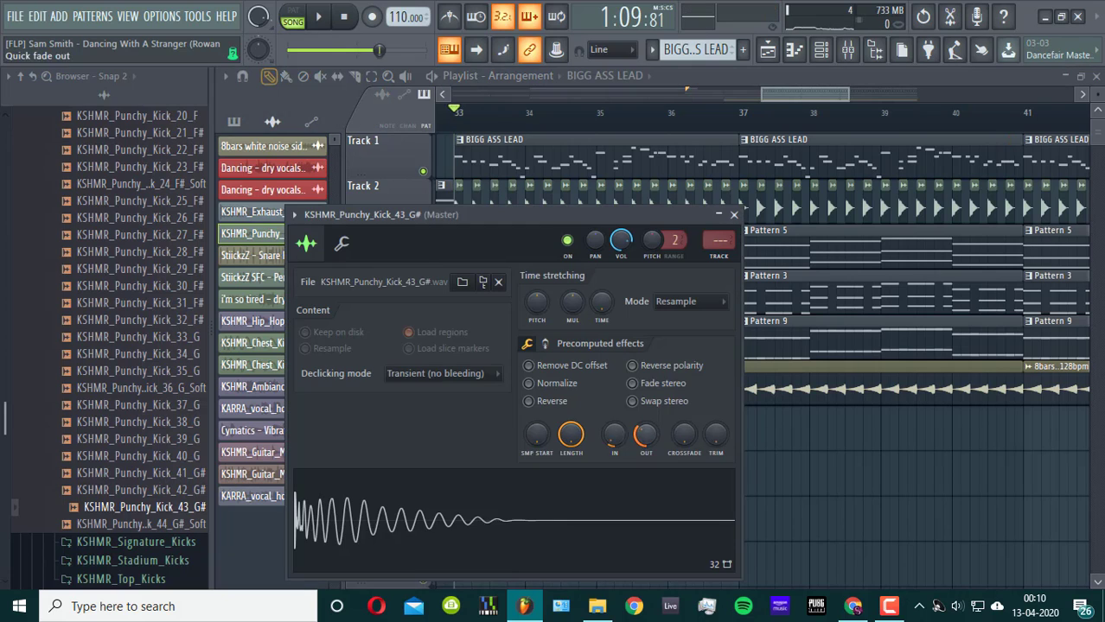
pyautogui.moveTo(647, 435); pyautogui.dragTo(646, 472)
pyautogui.press('space')
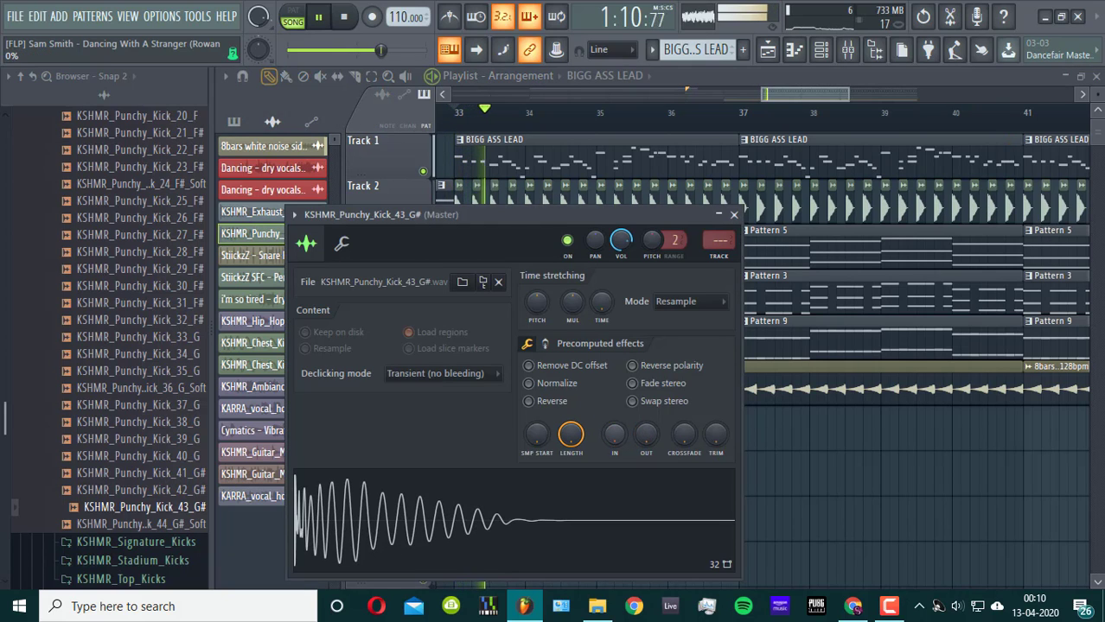
pyautogui.press('space')
# - Try KSHMR_Punchy_Kick_30_F#, 32_F# and 31_F# as the kick sample while the drop plays from bar 33
pyautogui.scroll(-7, 156, 296)
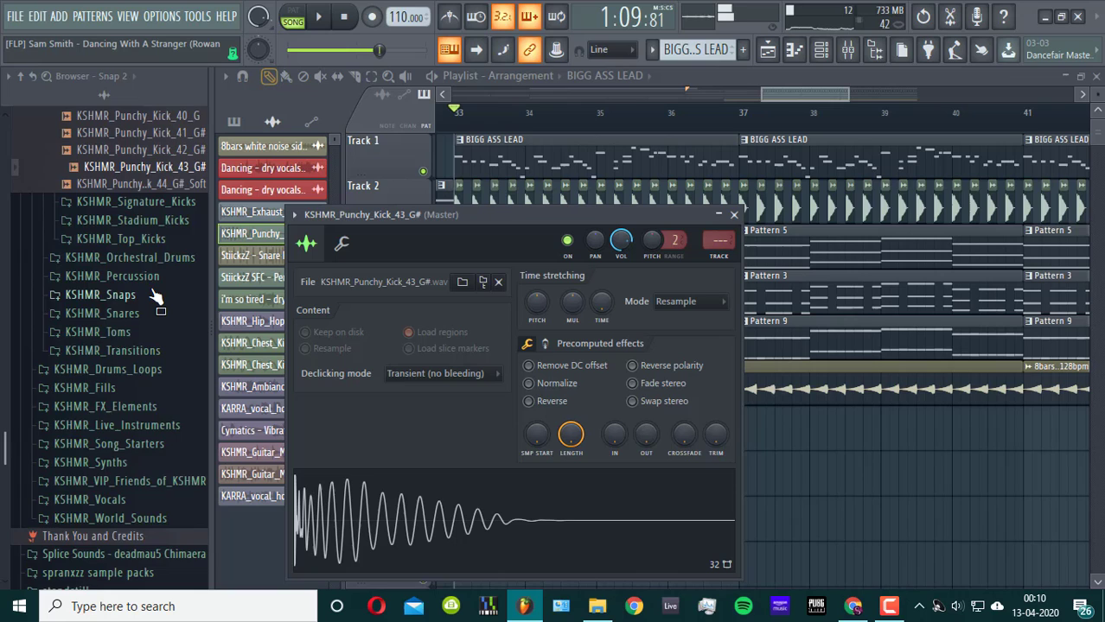
pyautogui.scroll(7, 155, 296)
pyautogui.moveTo(156, 287); pyautogui.dragTo(348, 475)
pyautogui.press('space')
pyautogui.scroll(7, 172, 346)
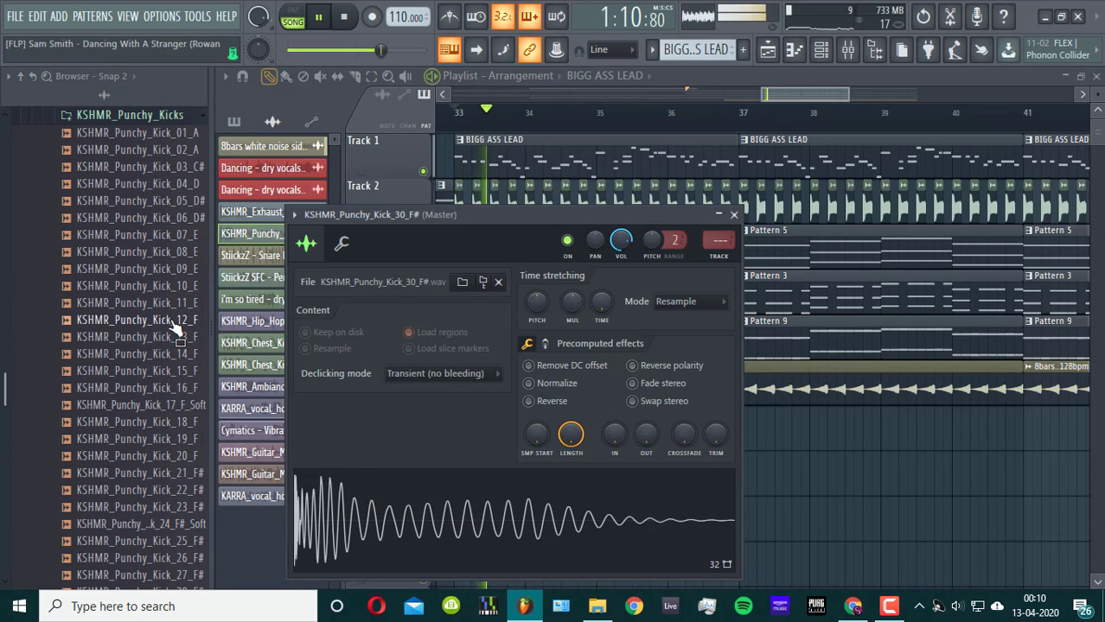
pyautogui.scroll(-7, 168, 458)
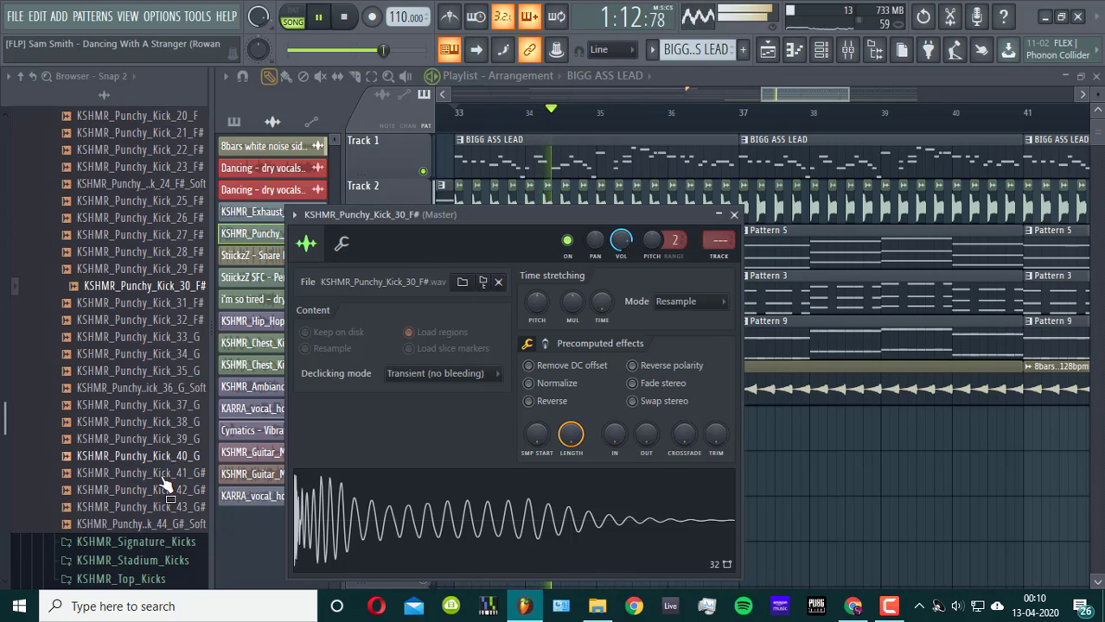
pyautogui.moveTo(156, 320); pyautogui.dragTo(494, 456)
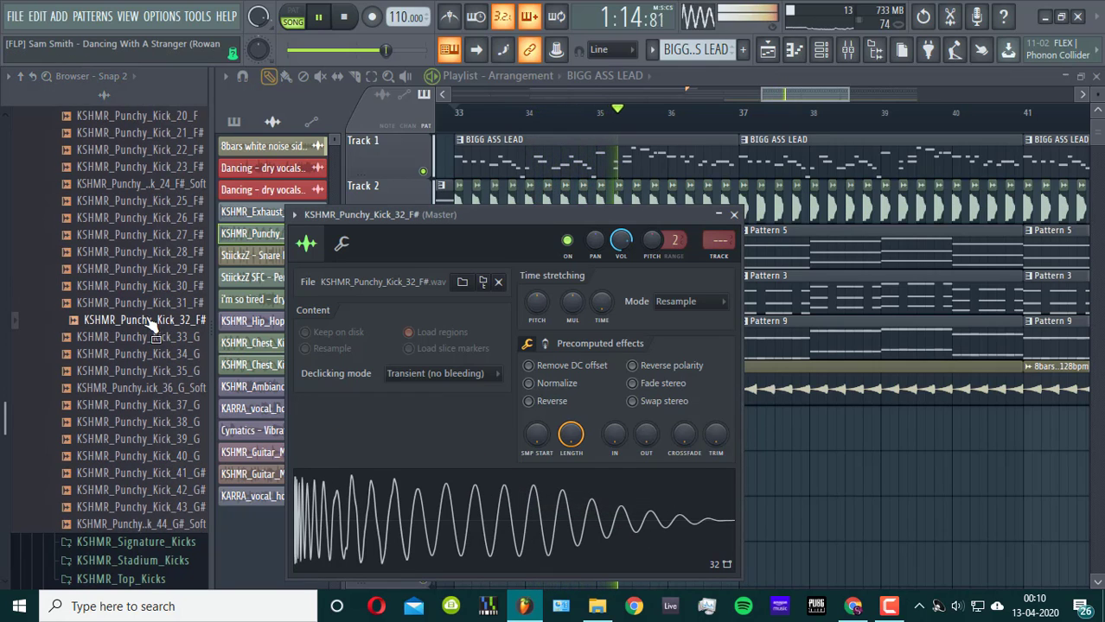
pyautogui.moveTo(151, 303); pyautogui.dragTo(394, 456)
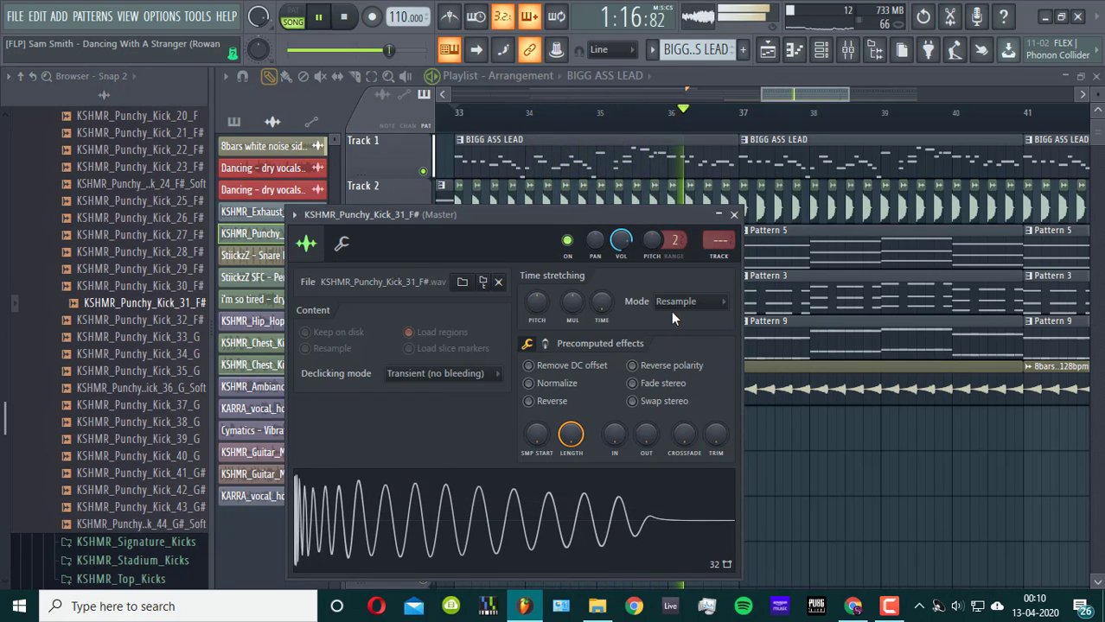
# - Set the kick's time-stretching mode to Stretch and, after trying other punchy kicks, reload KSHMR_Punchy_Kick_43_G#
pyautogui.click(672, 302)
pyautogui.click(671, 346)
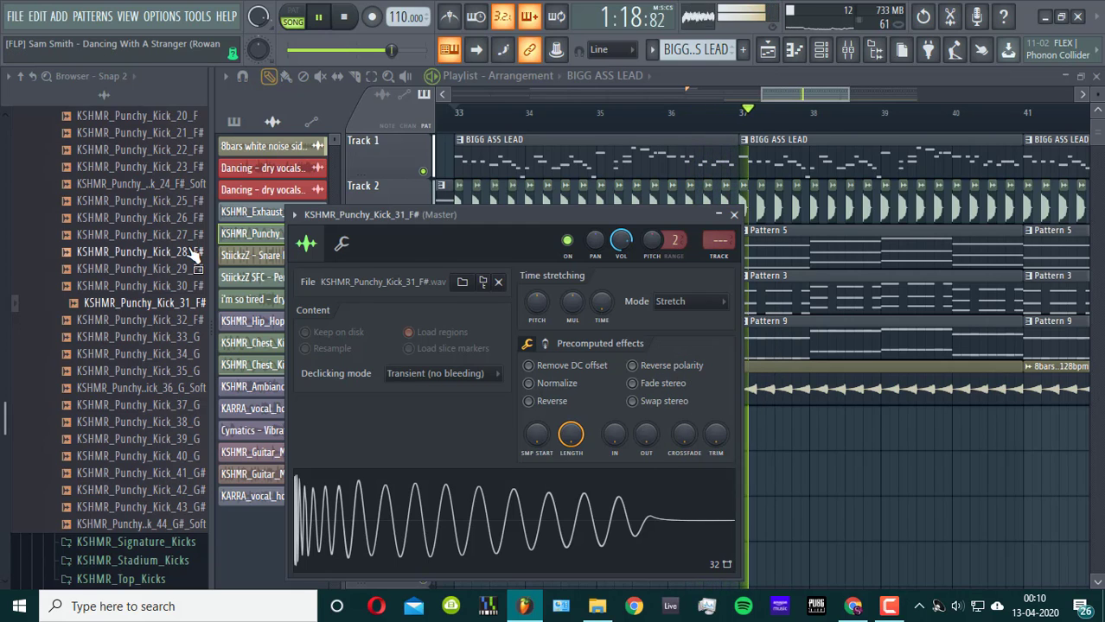
pyautogui.moveTo(139, 252); pyautogui.dragTo(497, 446)
pyautogui.moveTo(138, 218); pyautogui.dragTo(497, 528)
pyautogui.moveTo(143, 477); pyautogui.dragTo(329, 523)
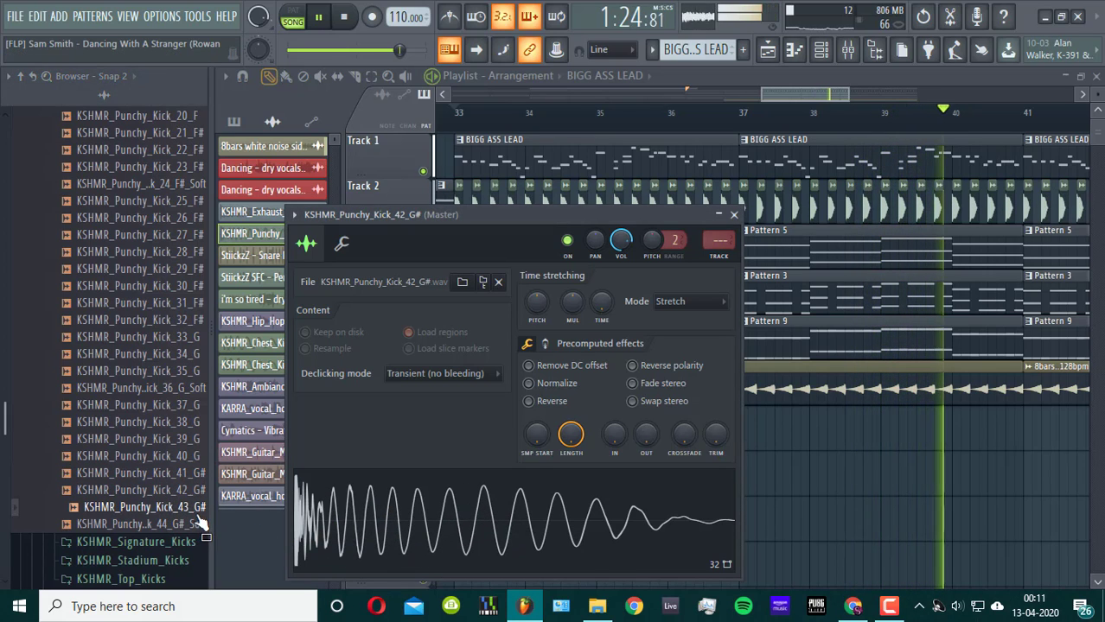
pyautogui.press('space')
pyautogui.press('space')
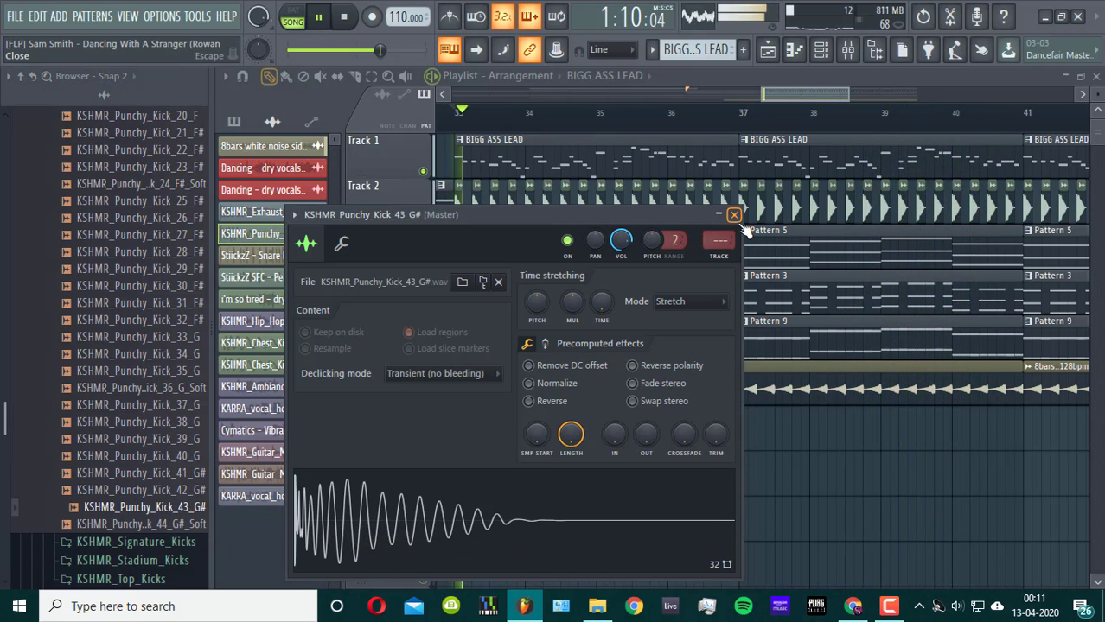
# - Leave the kick folders for the KSHMR_Drum_Enhancers sample folder and close the kick's sampler window
pyautogui.scroll(5, 119, 321)
pyautogui.press('space')
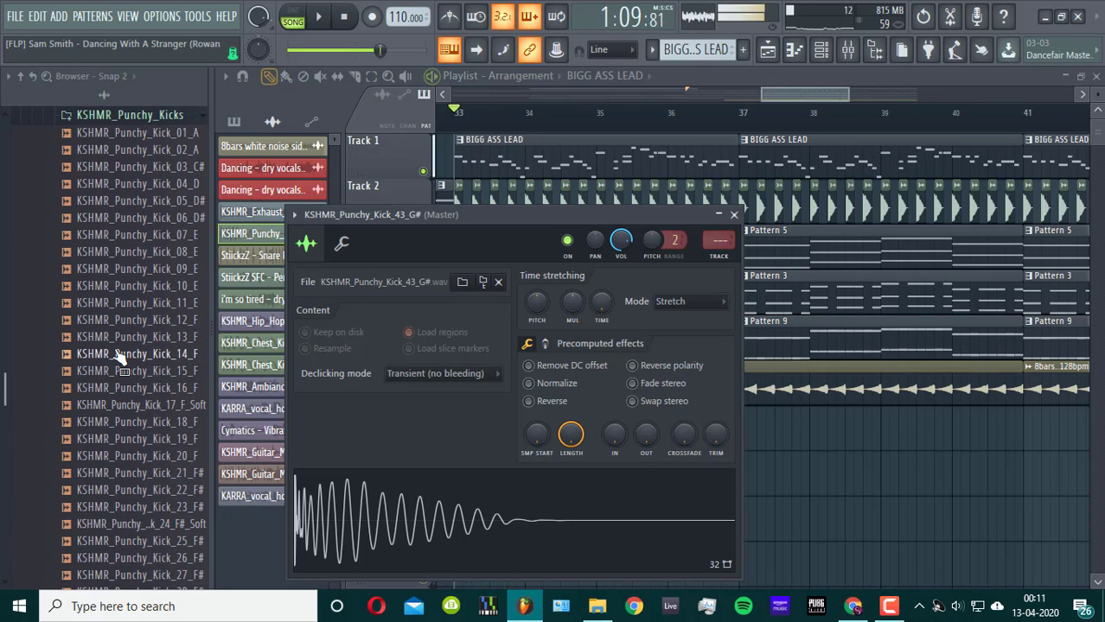
pyautogui.scroll(-5, 120, 358)
pyautogui.press('space')
pyautogui.scroll(10, 121, 372)
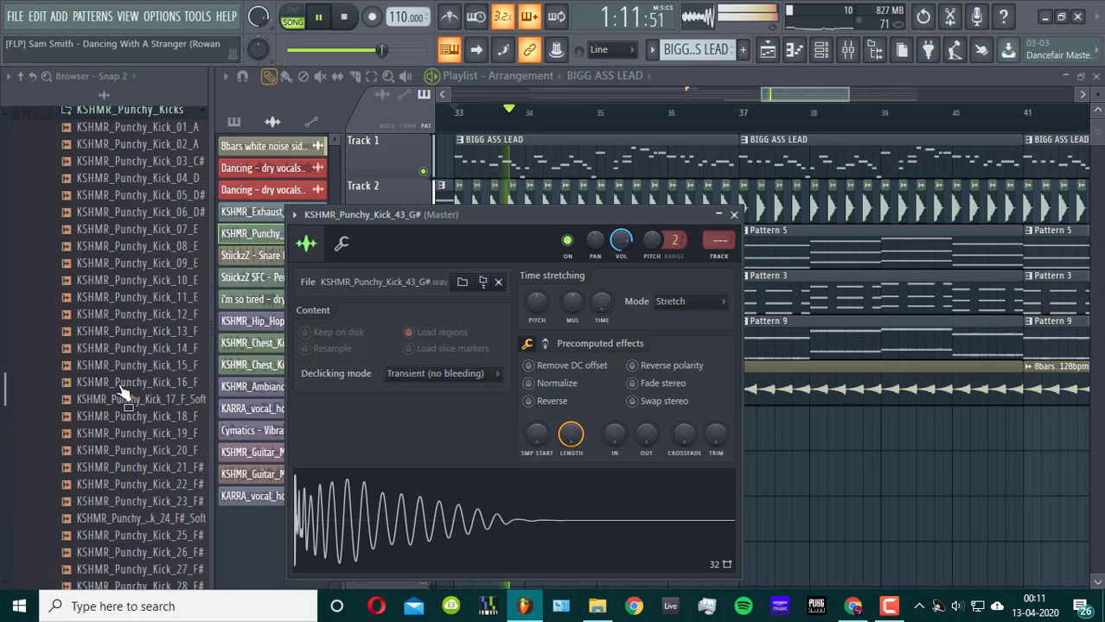
pyautogui.click(112, 458)
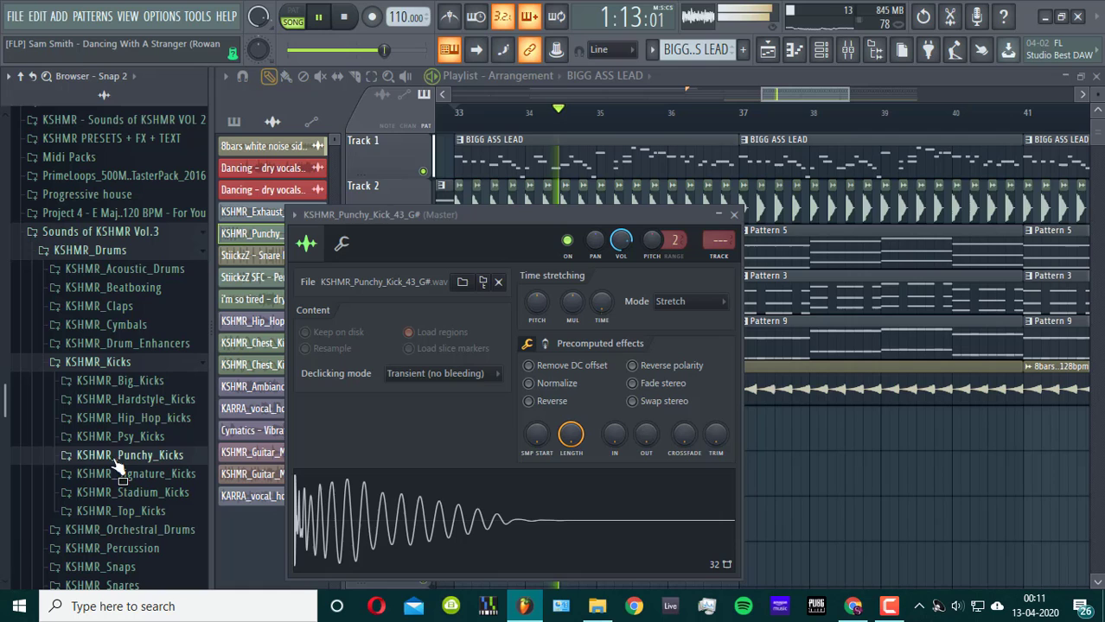
pyautogui.click(128, 363)
pyautogui.click(127, 345)
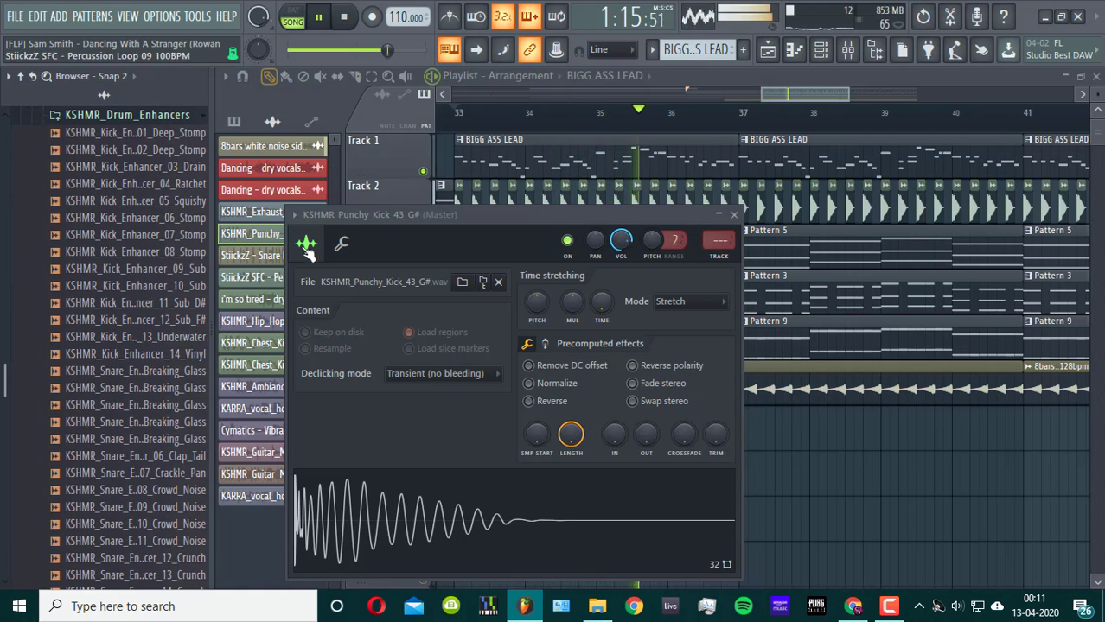
pyautogui.press('space')
pyautogui.press('Escape')
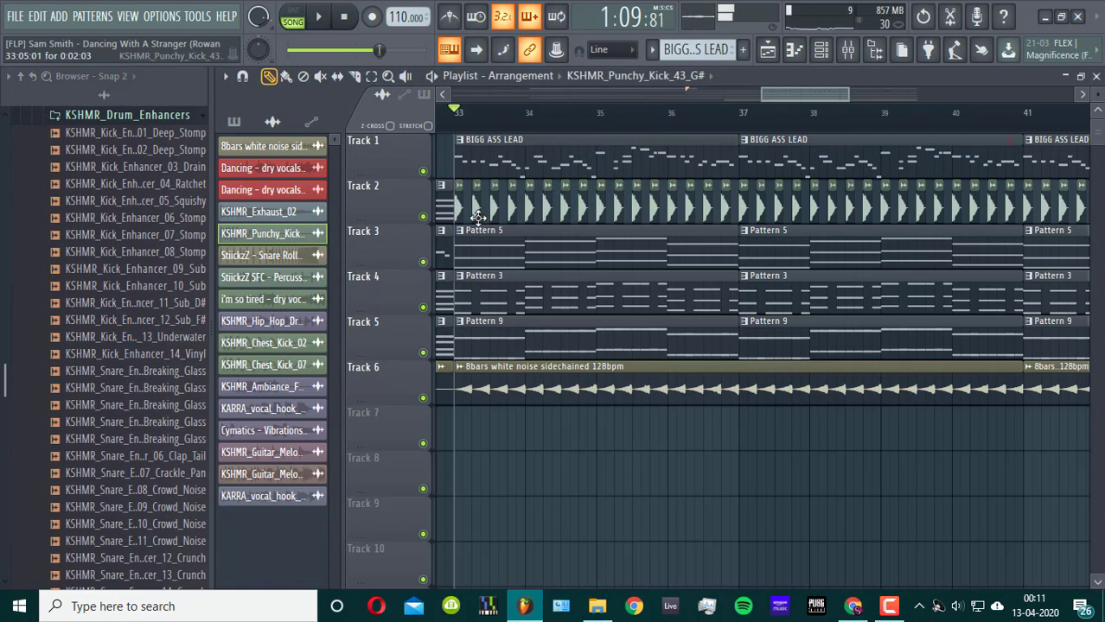
# - Audition the snare enhancer samples, including the crackle, shaker and short-noise variants 26 to 28
pyautogui.press('space')
pyautogui.press('space')
pyautogui.click(152, 456)
pyautogui.click(150, 475)
pyautogui.scroll(-5, 152, 489)
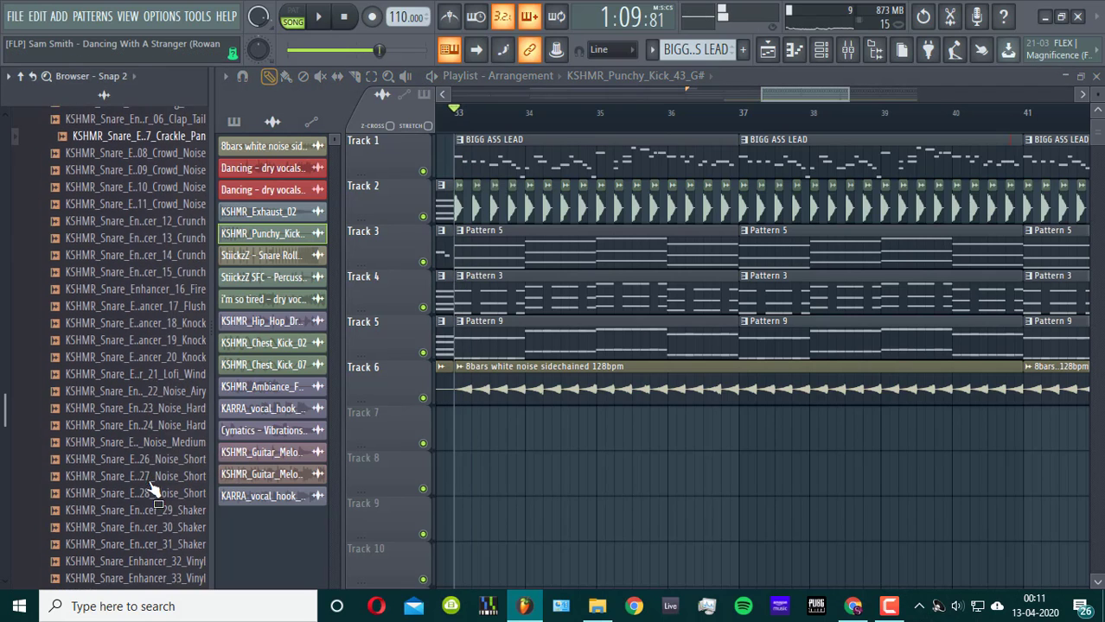
pyautogui.click(150, 457)
pyautogui.scroll(-5, 150, 458)
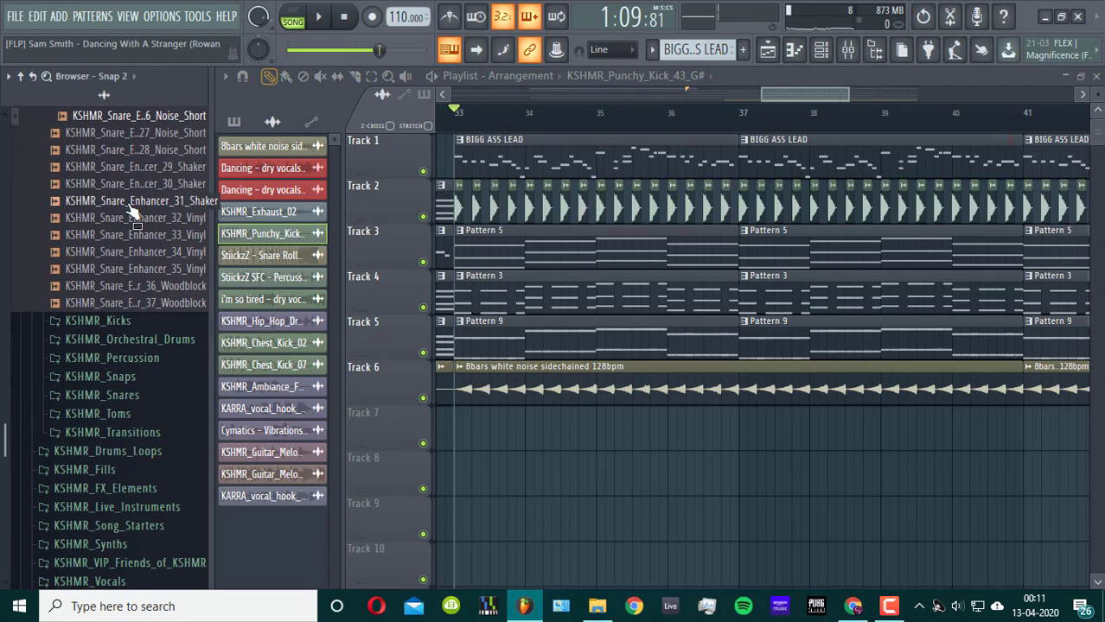
pyautogui.click(135, 204)
pyautogui.scroll(6, 162, 241)
pyautogui.click(160, 488)
pyautogui.click(158, 472)
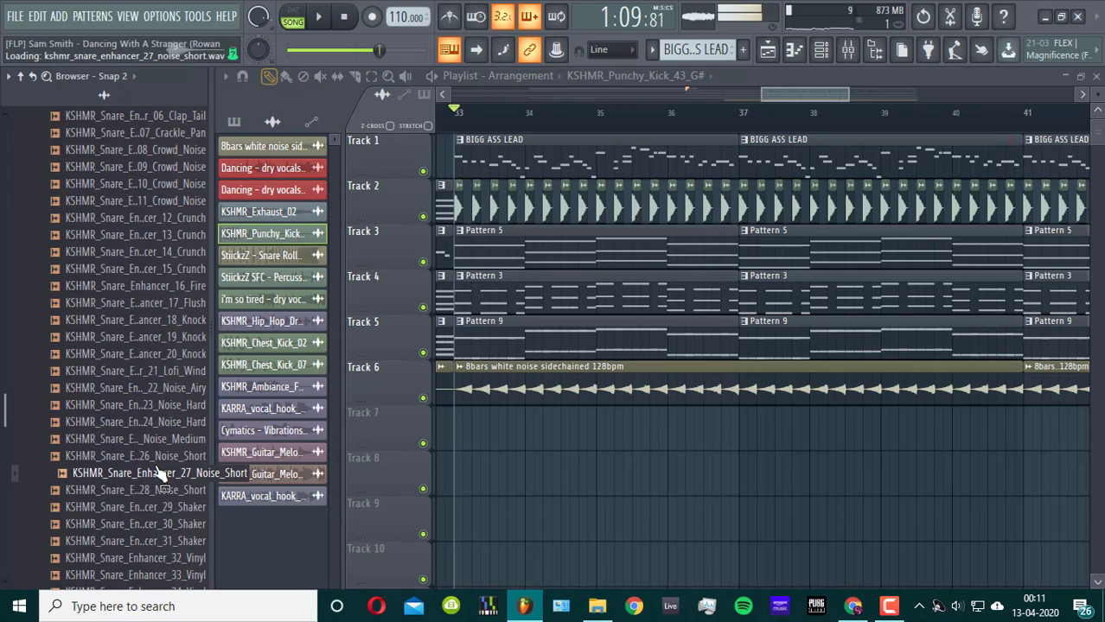
pyautogui.click(173, 490)
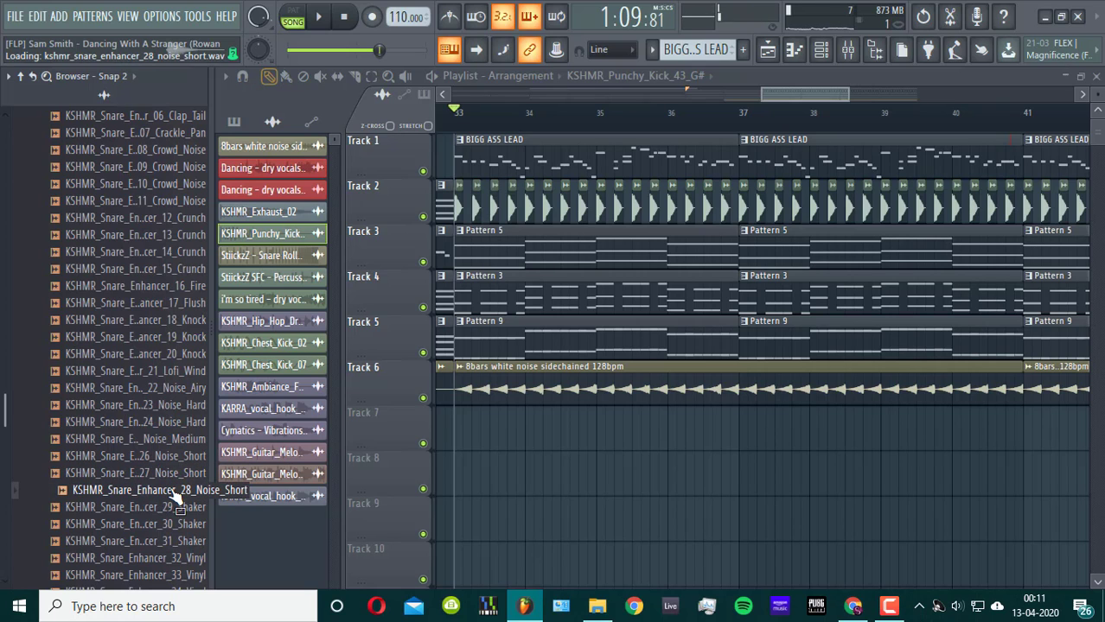
# - Try placing KSHMR_Snare_Enhancer_28_Noise_Short as two hits on Track 7 in bar 33, and delete the second hit
pyautogui.moveTo(172, 490); pyautogui.dragTo(576, 420)
pyautogui.press('space')
pyautogui.click(608, 422)
pyautogui.press('space')
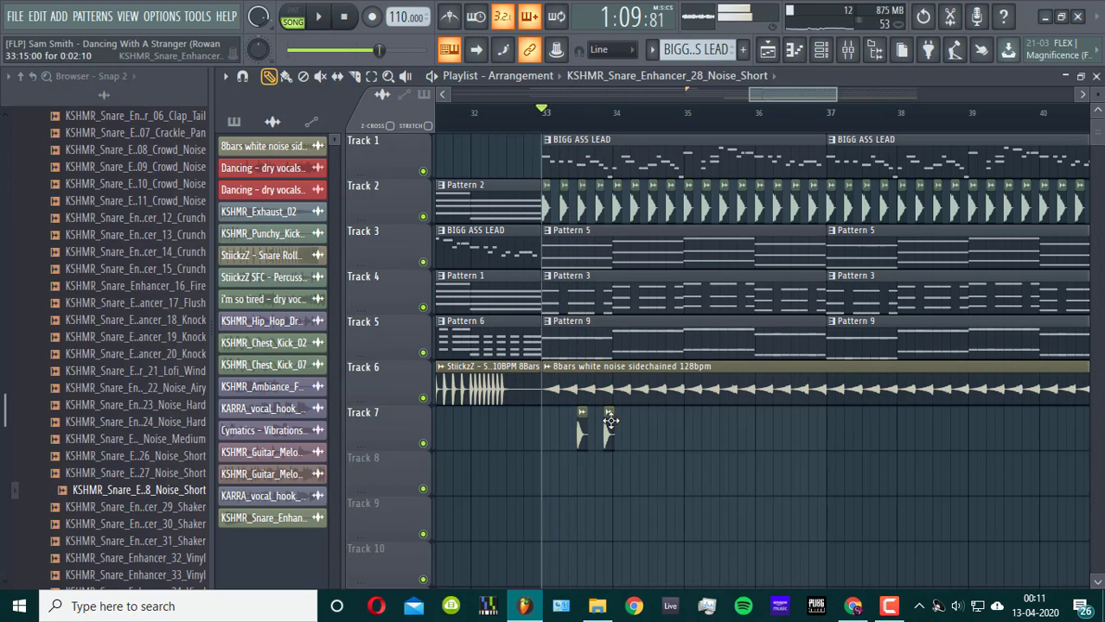
pyautogui.rightClick(608, 423)
# - Load KSHMR_Snare_Enhancer_28_Noise_Short into the "(delete)" channel of the unsorted channel group and create a new empty pattern
pyautogui.click(821, 50)
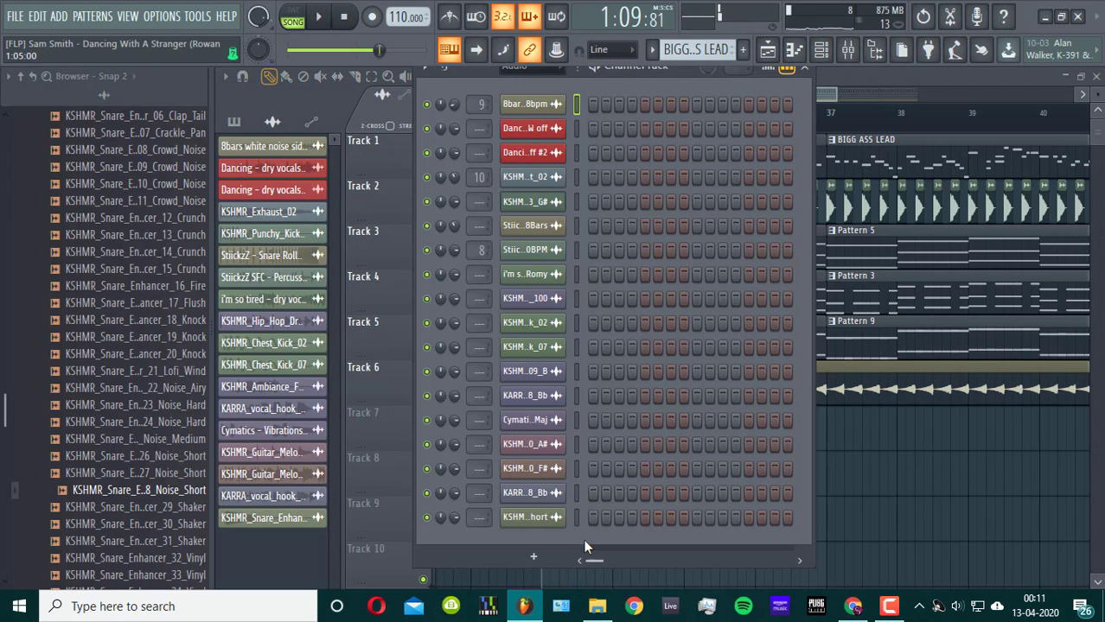
pyautogui.click(559, 562)
pyautogui.click(533, 43)
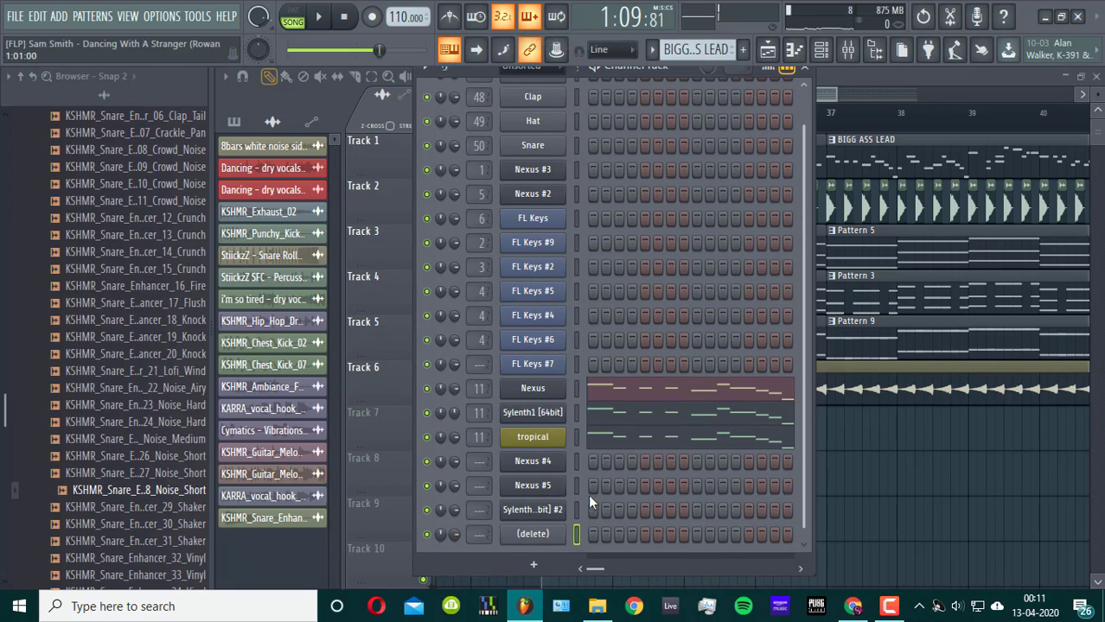
pyautogui.moveTo(129, 490); pyautogui.dragTo(532, 533)
pyautogui.moveTo(683, 54); pyautogui.dragTo(683, 32)
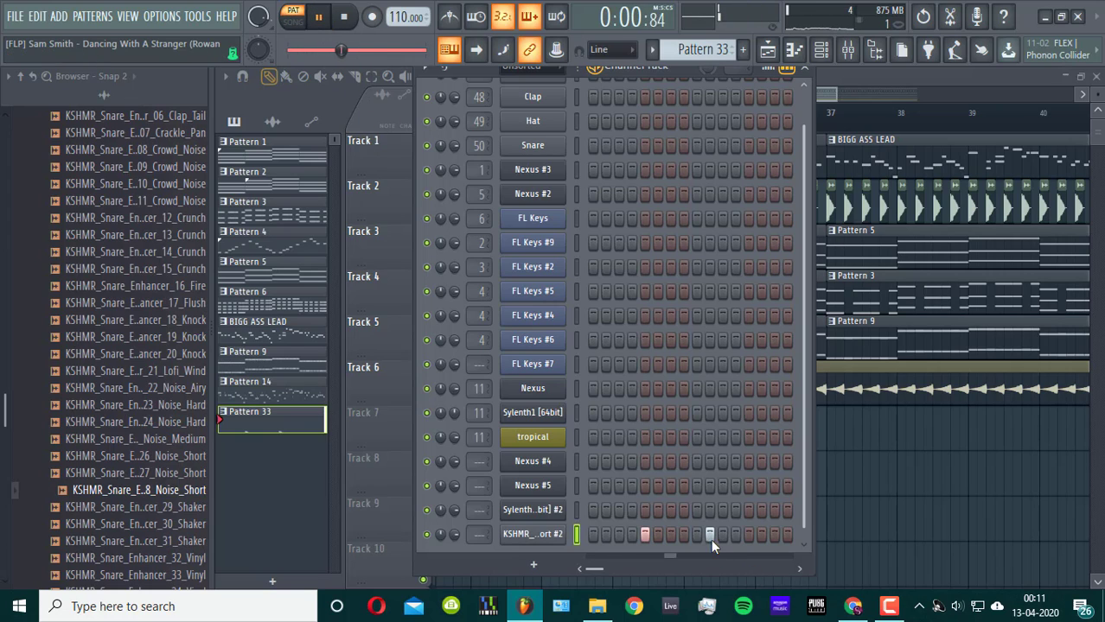
# - Program the snare enhancer on steps 5 and 13 of Pattern 33 and place the pattern on Track 7 at bar 33
pyautogui.click(736, 534)
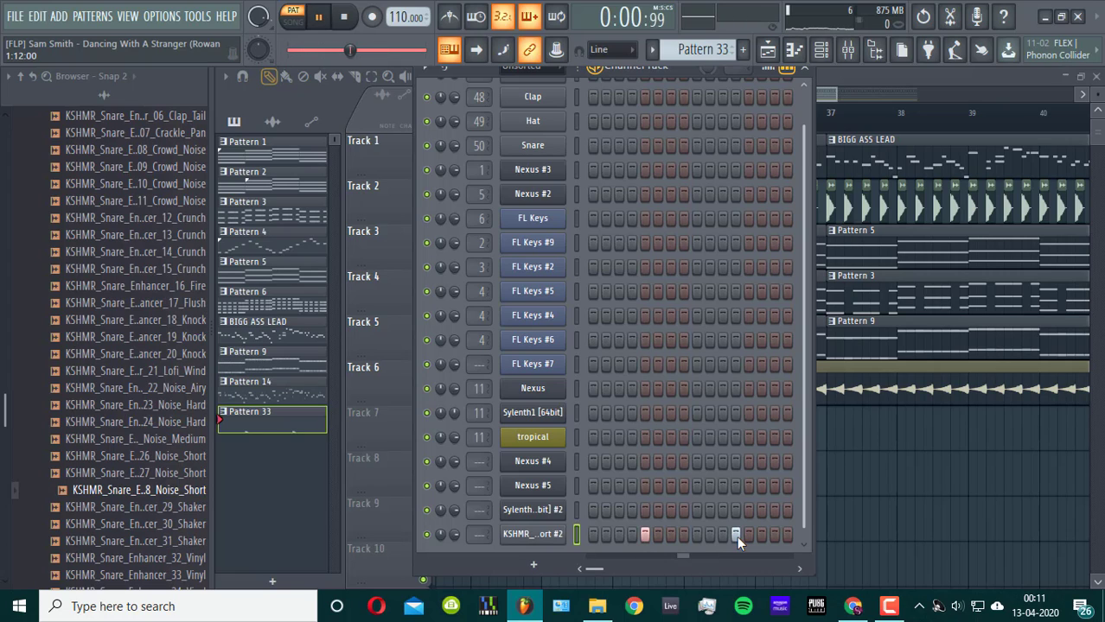
pyautogui.press('space')
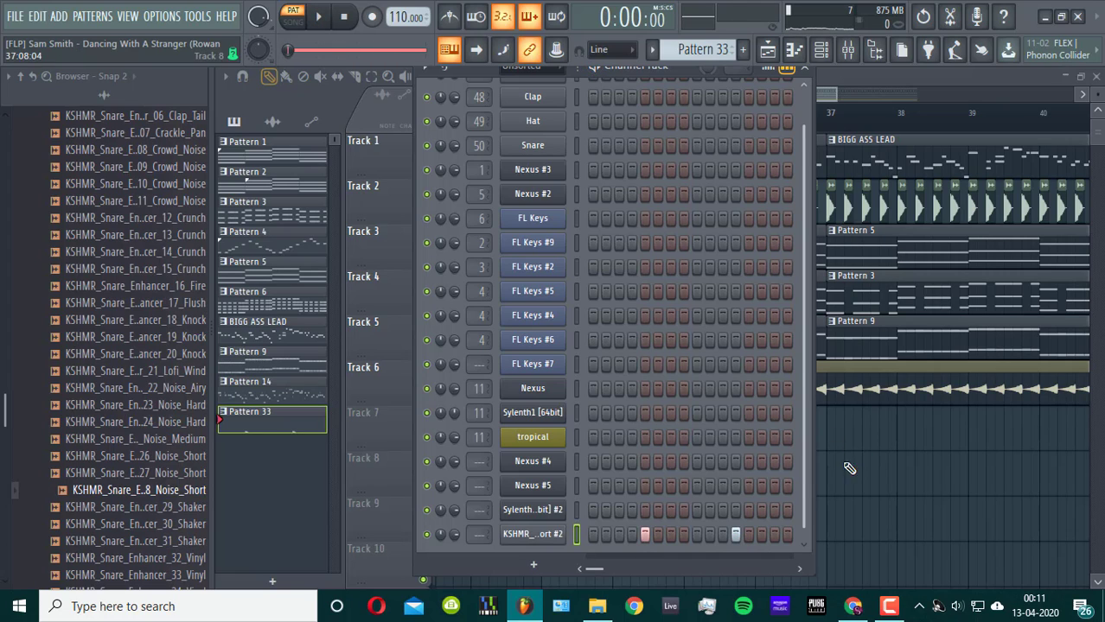
pyautogui.press('space')
pyautogui.click(749, 534)
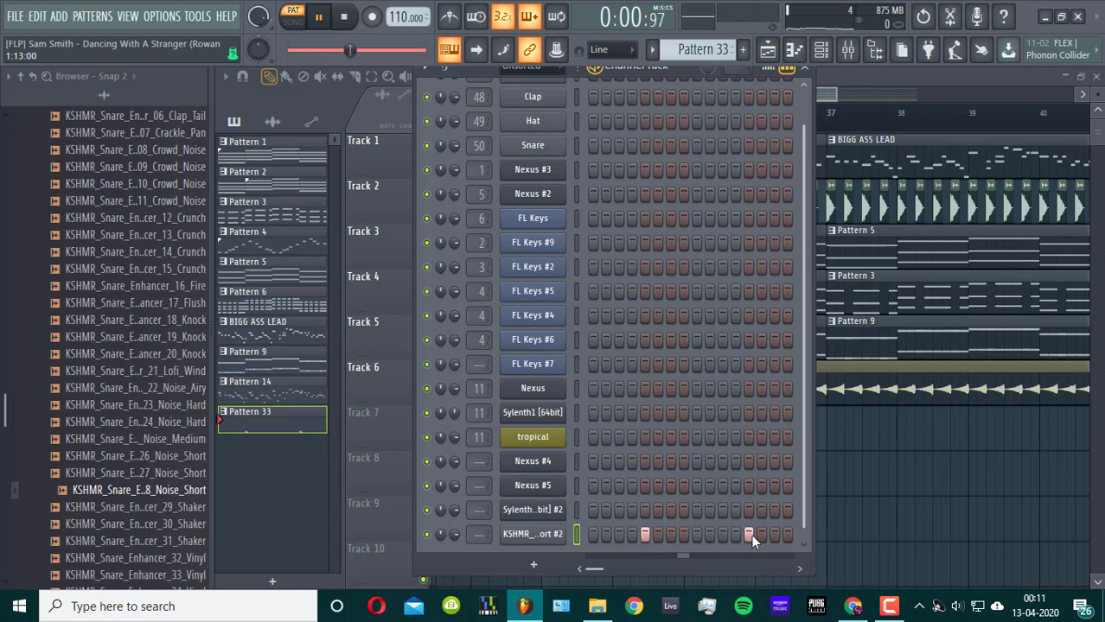
pyautogui.moveTo(877, 445); pyautogui.dragTo(542, 433)
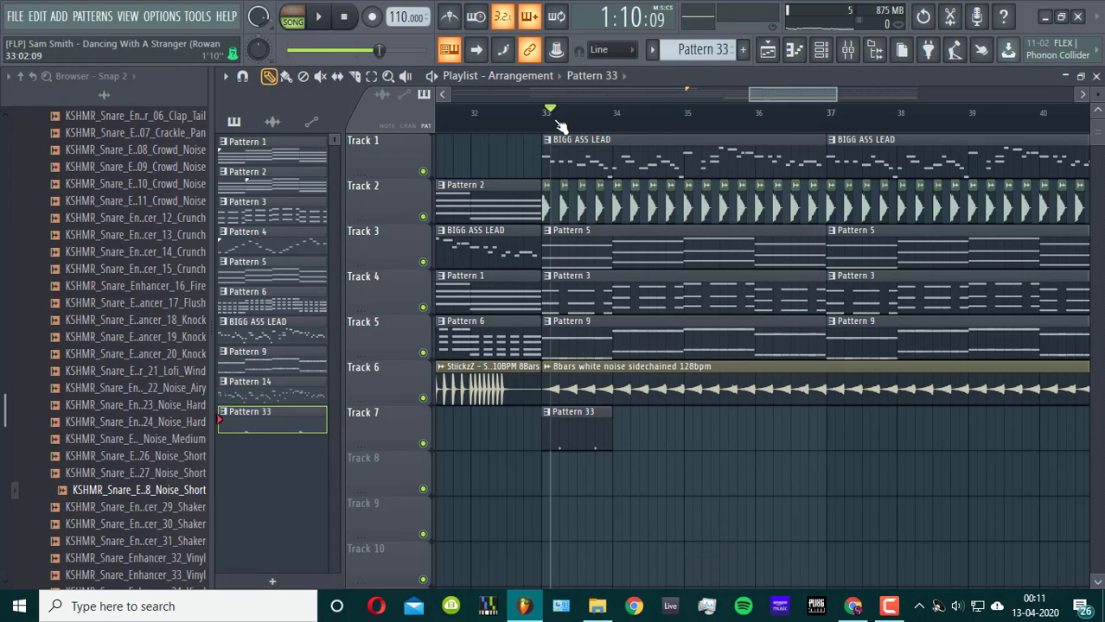
# - Place Pattern 33 on Track 7 at bars 34, 35 and 36 while playing the drop
pyautogui.press('space')
pyautogui.click(617, 446)
pyautogui.click(686, 436)
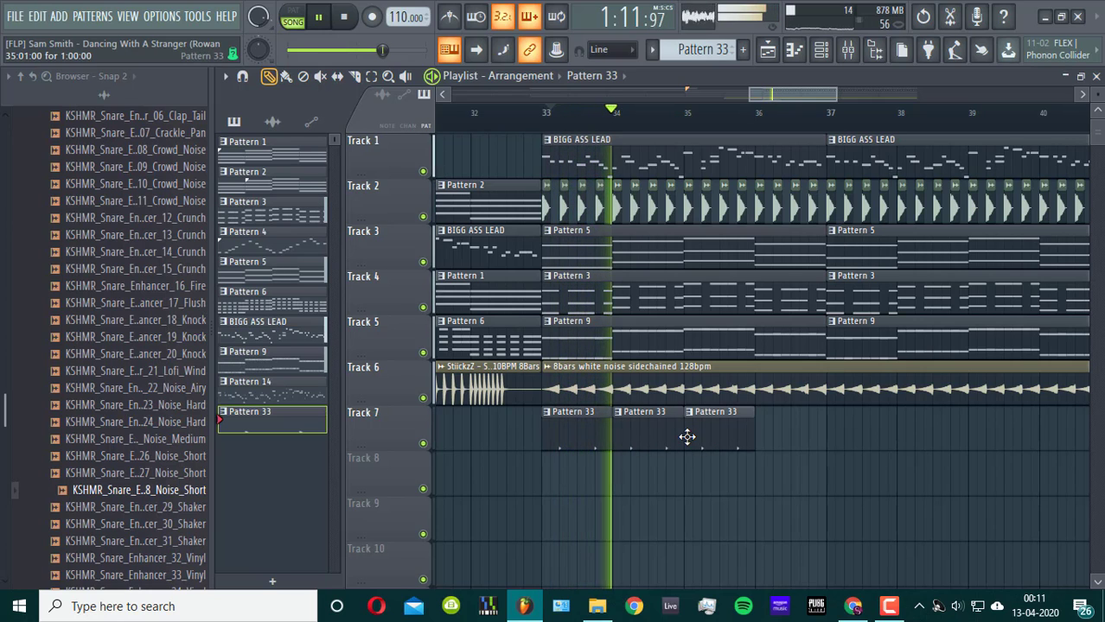
pyautogui.press('space')
pyautogui.press('space')
pyautogui.moveTo(836, 93); pyautogui.dragTo(925, 94)
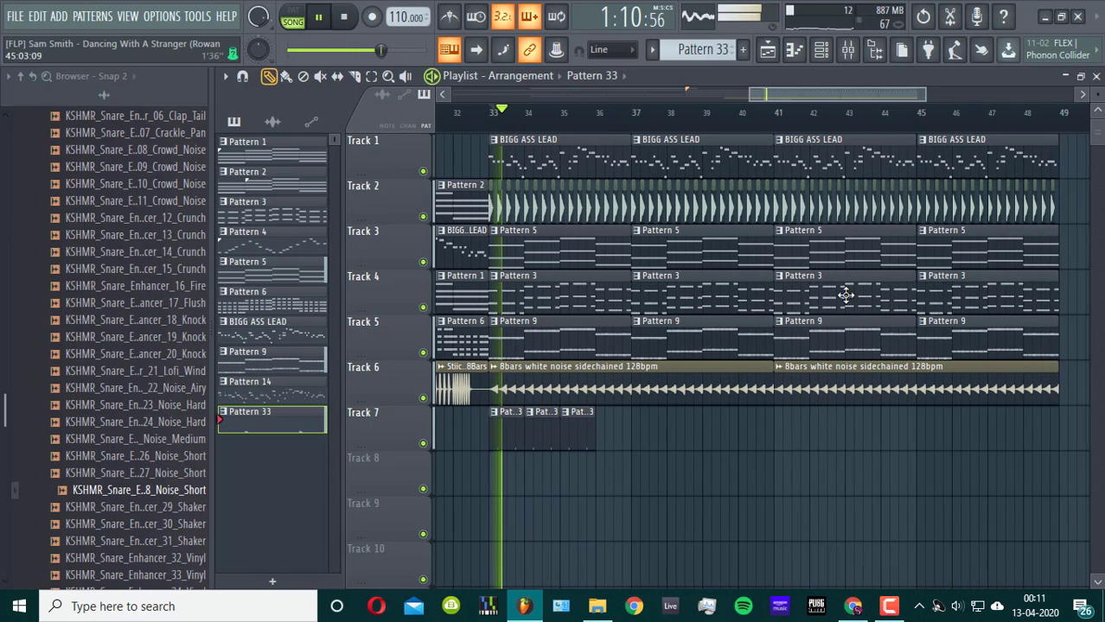
pyautogui.moveTo(655, 439); pyautogui.dragTo(608, 447)
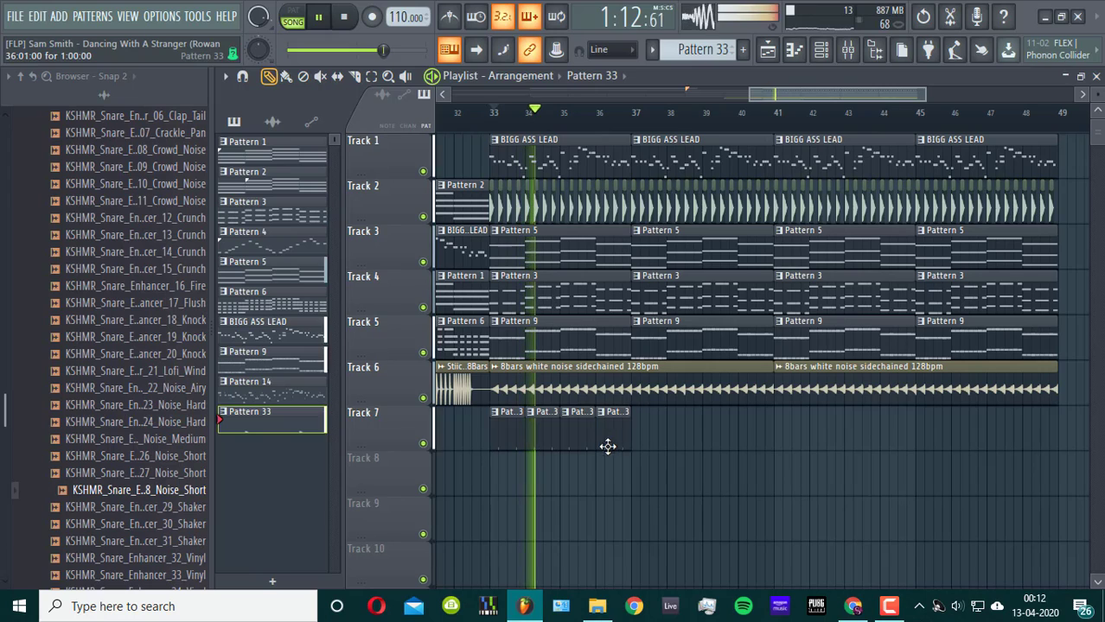
pyautogui.press('space')
# - Audition the shaker, vinyl, fire, flush and knock variants of the KSHMR snare enhancer samples
pyautogui.click(160, 526)
pyautogui.click(171, 559)
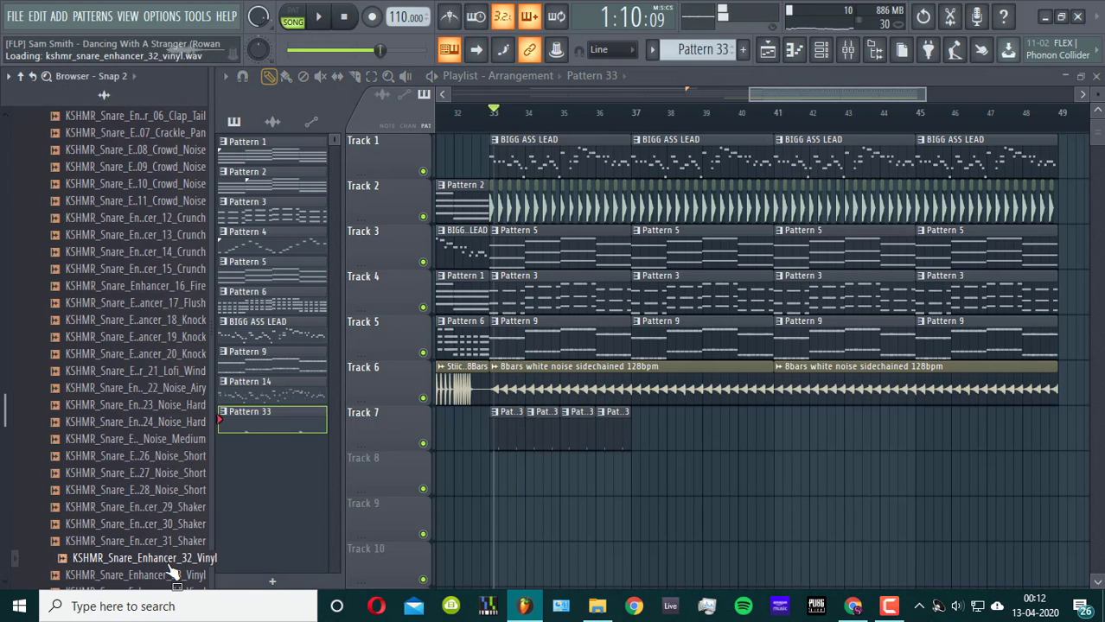
pyautogui.click(139, 320)
pyautogui.click(132, 286)
pyautogui.click(145, 304)
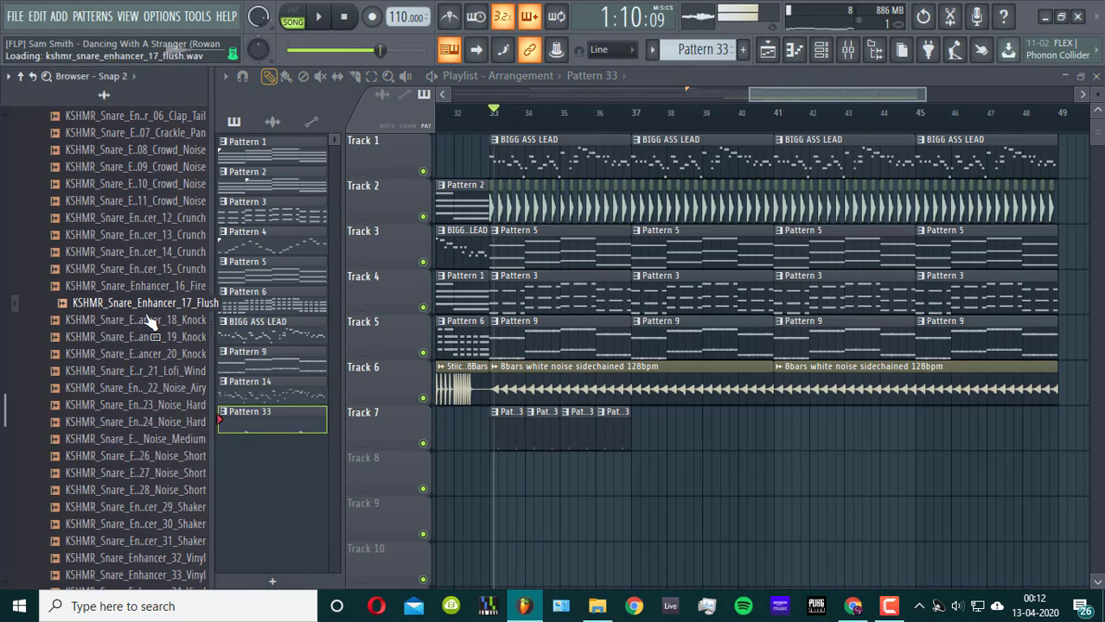
pyautogui.click(152, 321)
pyautogui.moveTo(158, 340); pyautogui.dragTo(155, 331)
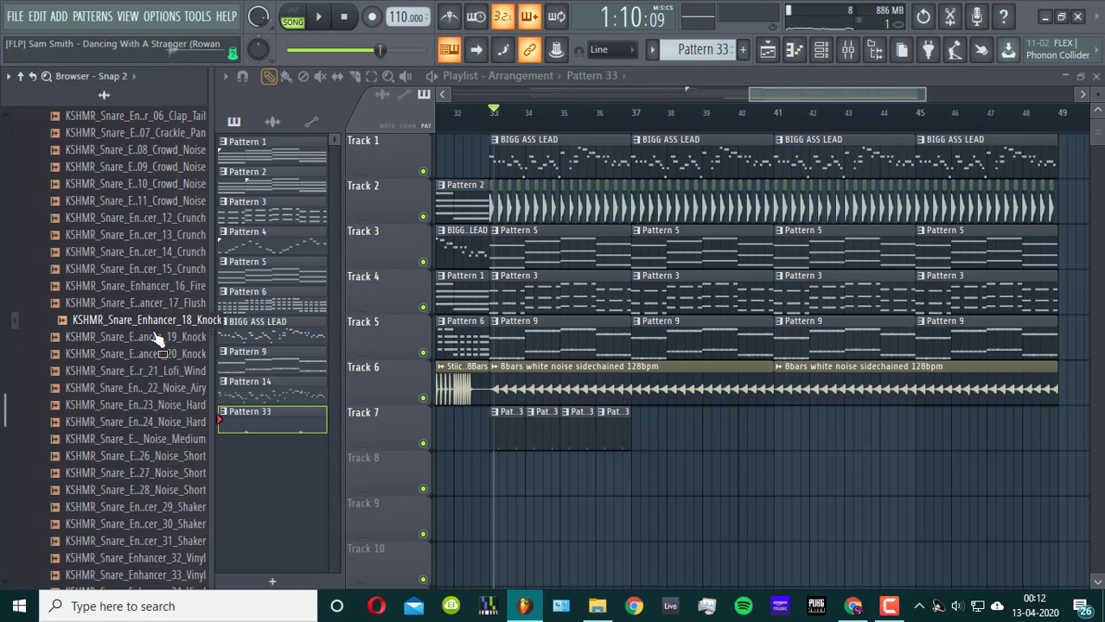
pyautogui.click(156, 338)
pyautogui.press('space')
pyautogui.press('space')
# - Replace the short-noise sample in the last KSHMR channel with KSHMR_Snare_Enhancer_19_Knock and play the drop
pyautogui.click(823, 52)
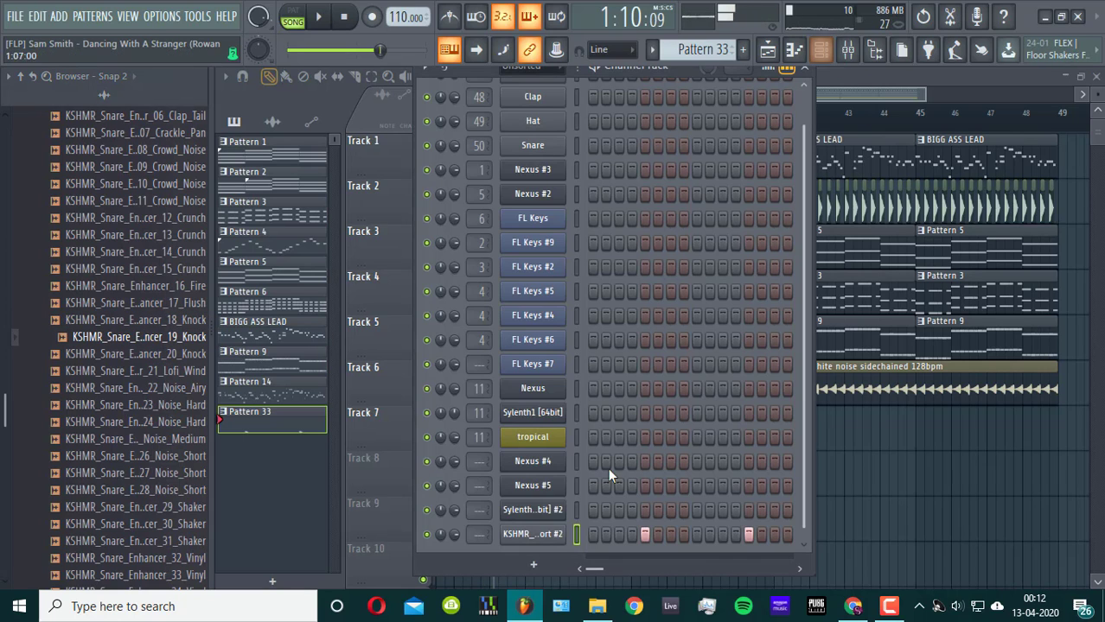
pyautogui.click(557, 534)
pyautogui.moveTo(142, 340); pyautogui.dragTo(458, 523)
pyautogui.press('space')
pyautogui.click(818, 300)
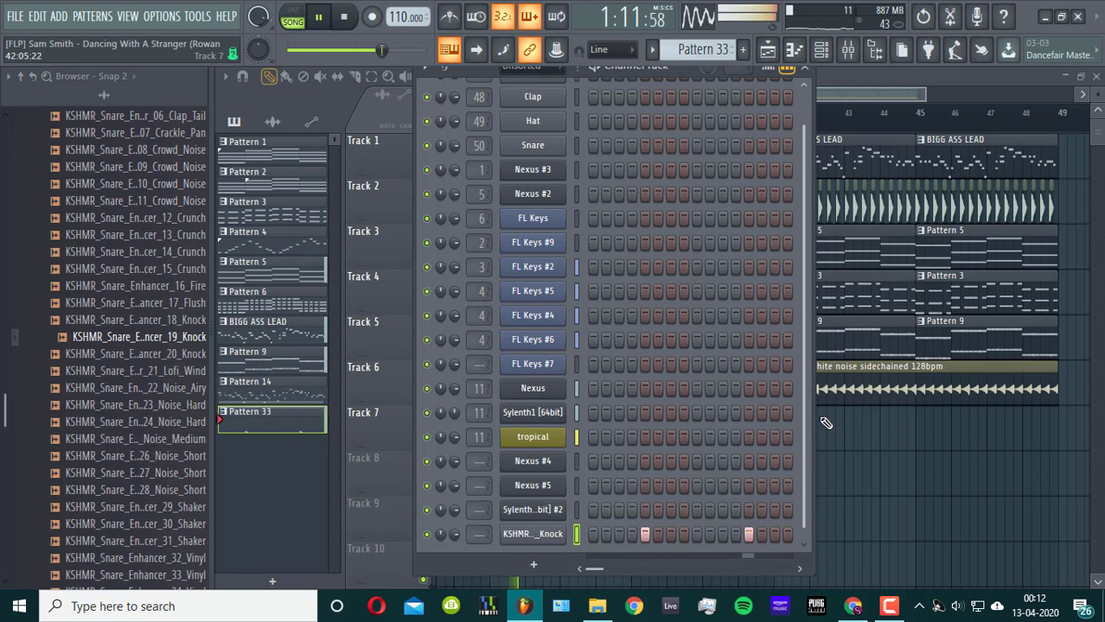
# - Place Pattern 33 on Track 7 in bars 37 to 40 of the playlist
pyautogui.press('F6')
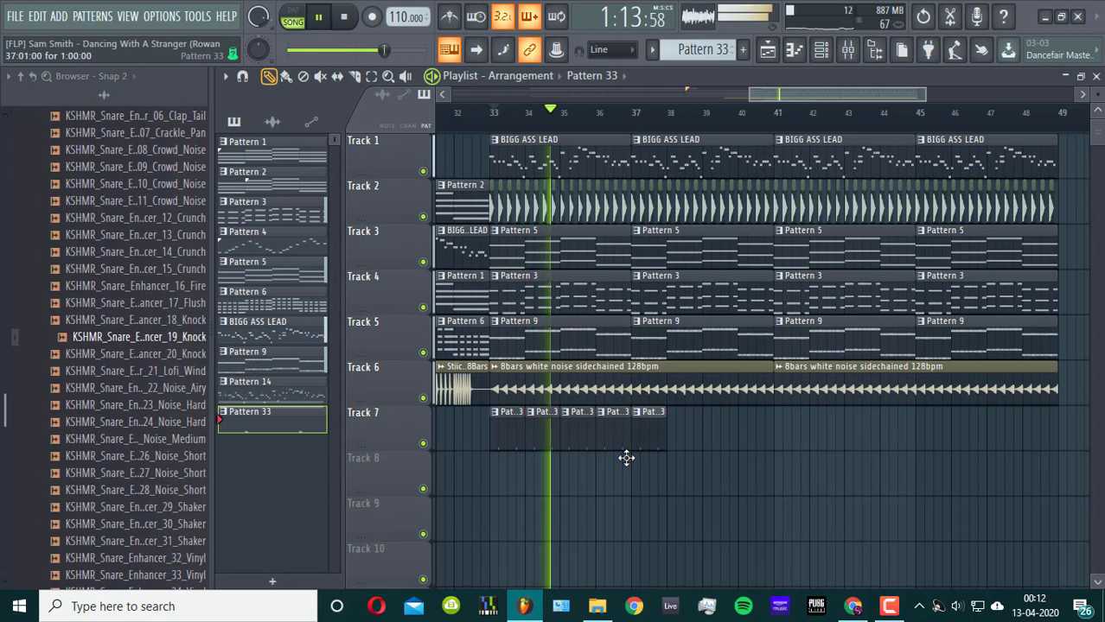
pyautogui.click(696, 432)
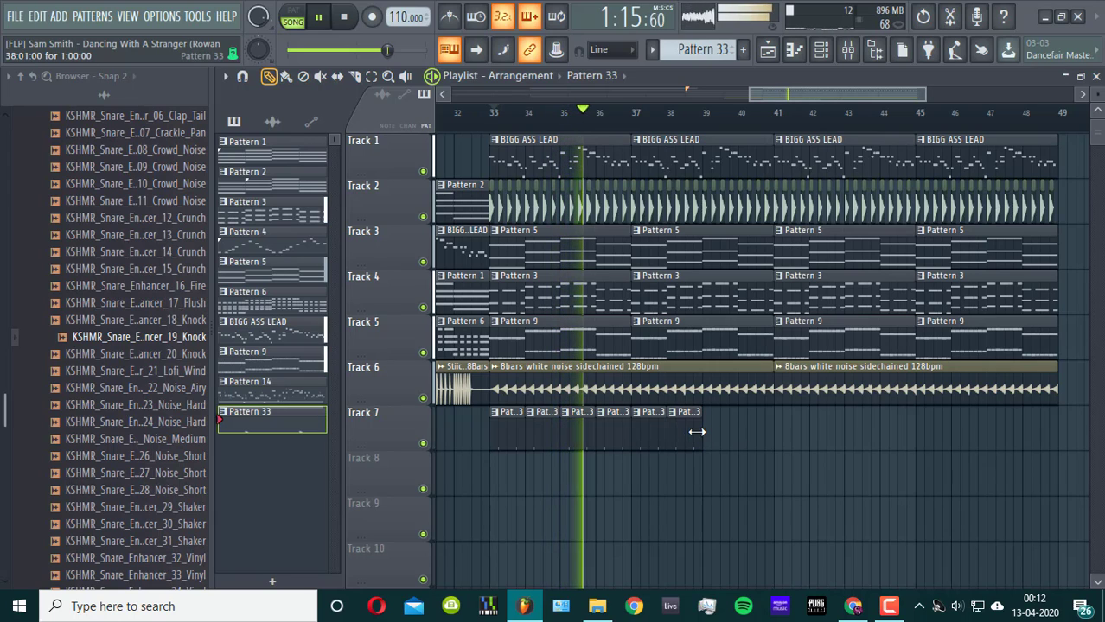
pyautogui.click(709, 434)
pyautogui.click(748, 427)
# - Try placing further Pattern 33 clips on Track 7 across bars 41 to 44
pyautogui.click(778, 423)
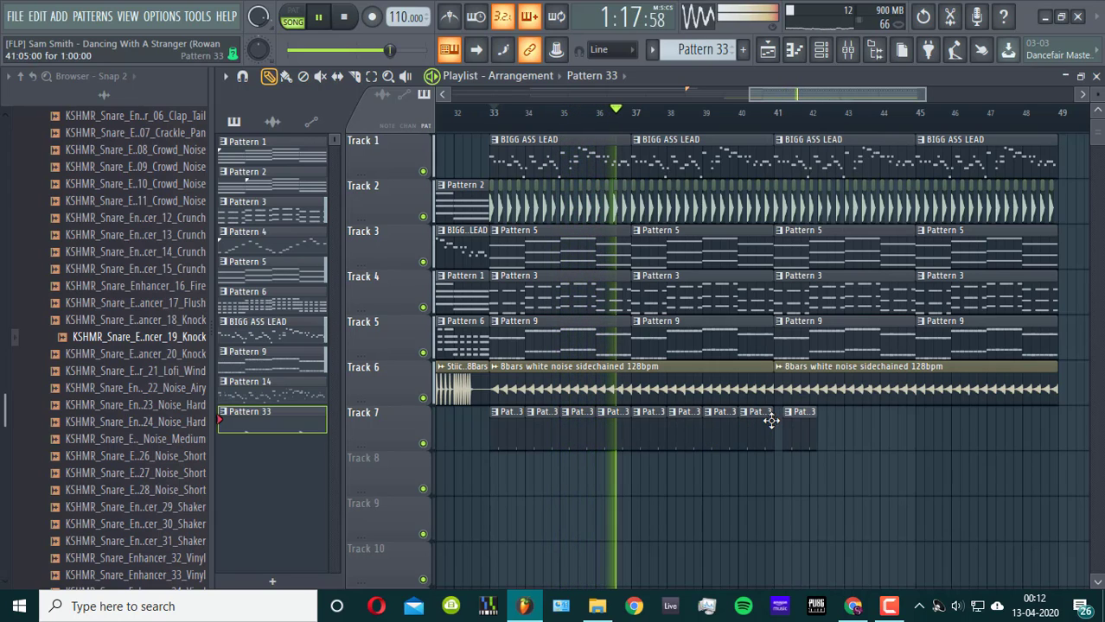
pyautogui.click(808, 425)
pyautogui.click(838, 426)
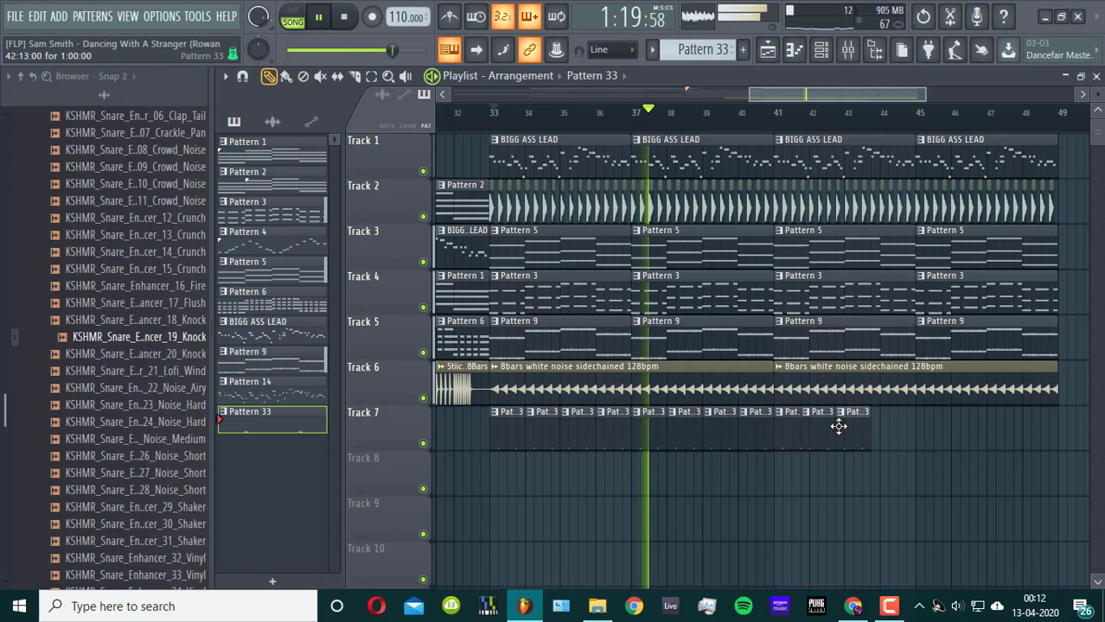
pyautogui.click(867, 436)
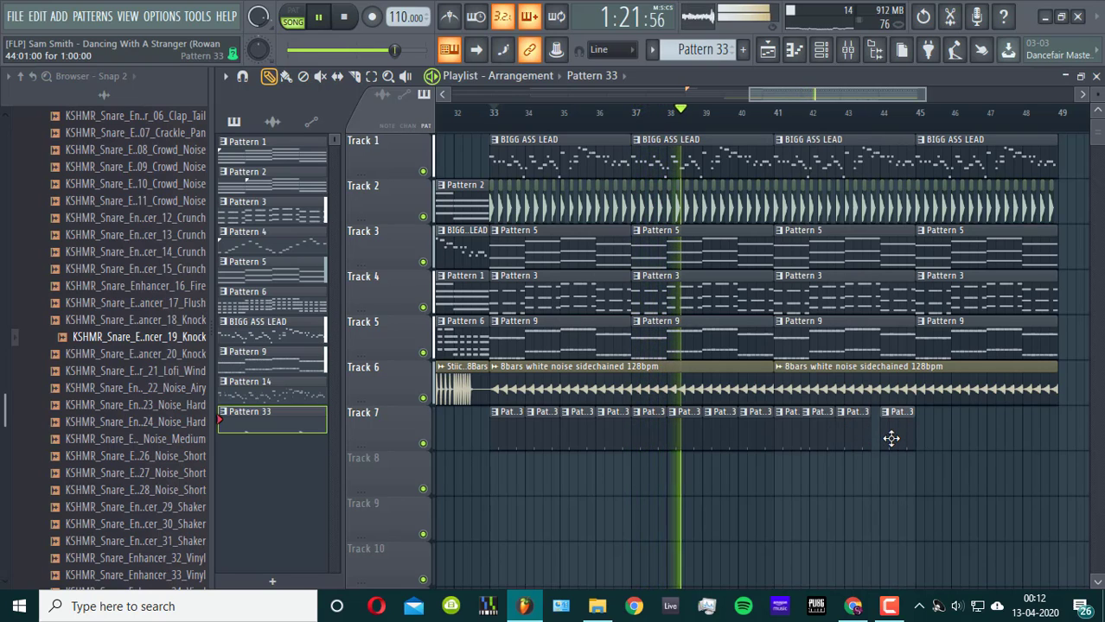
pyautogui.moveTo(887, 439); pyautogui.dragTo(879, 438)
pyautogui.press('space')
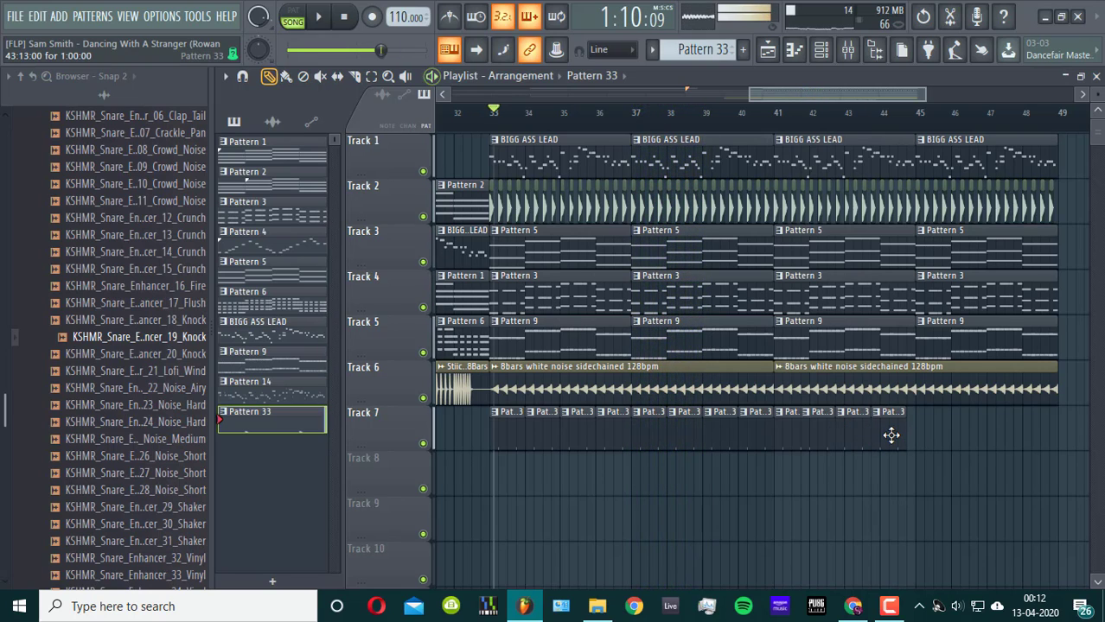
# - Delete the misaligned Pattern 33 clips on Track 7 and fill the track with the pattern through bar 48
pyautogui.press('space')
pyautogui.click(922, 438)
pyautogui.press('space')
pyautogui.rightClick(894, 435)
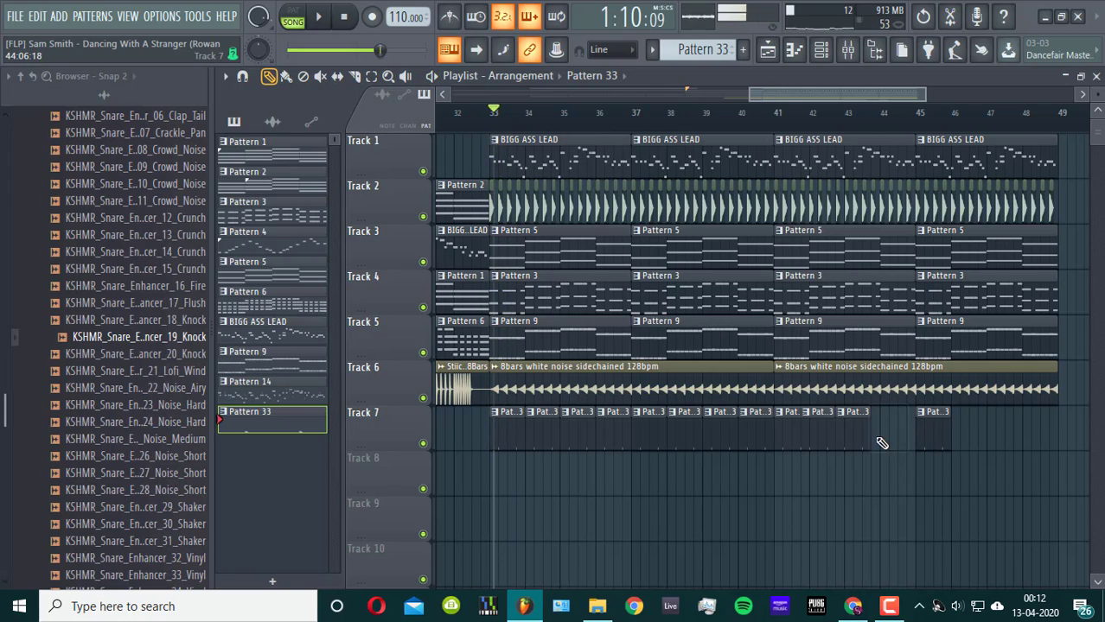
pyautogui.rightClick(851, 441)
pyautogui.click(824, 441)
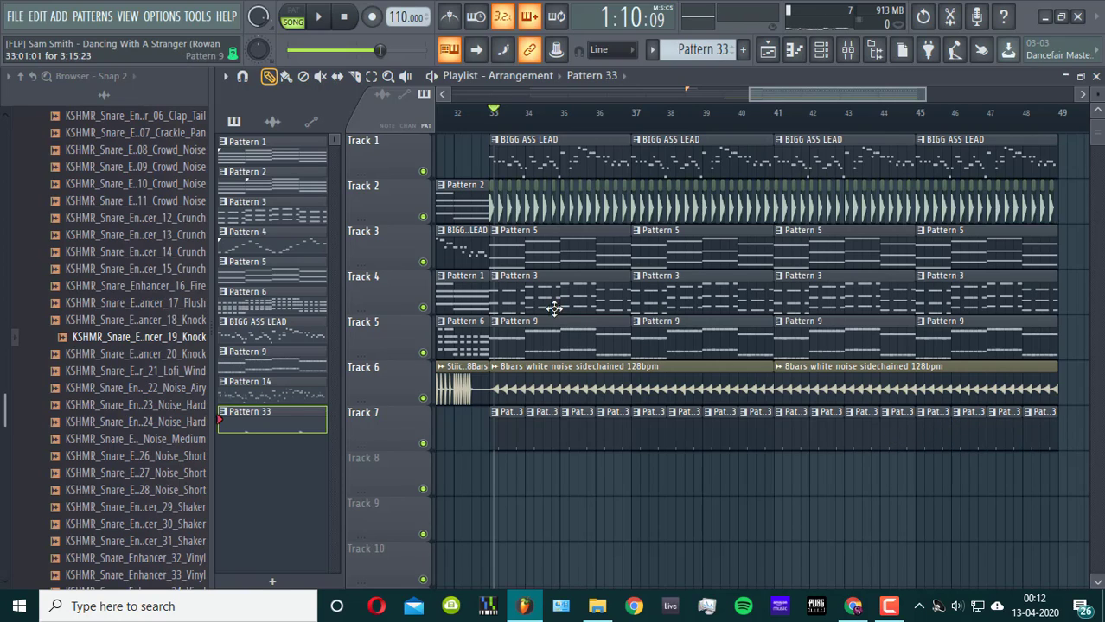
# - Open Pattern 6 from Track 5 and copy its Nexus #5 chord notes
pyautogui.moveTo(747, 88); pyautogui.dragTo(667, 89)
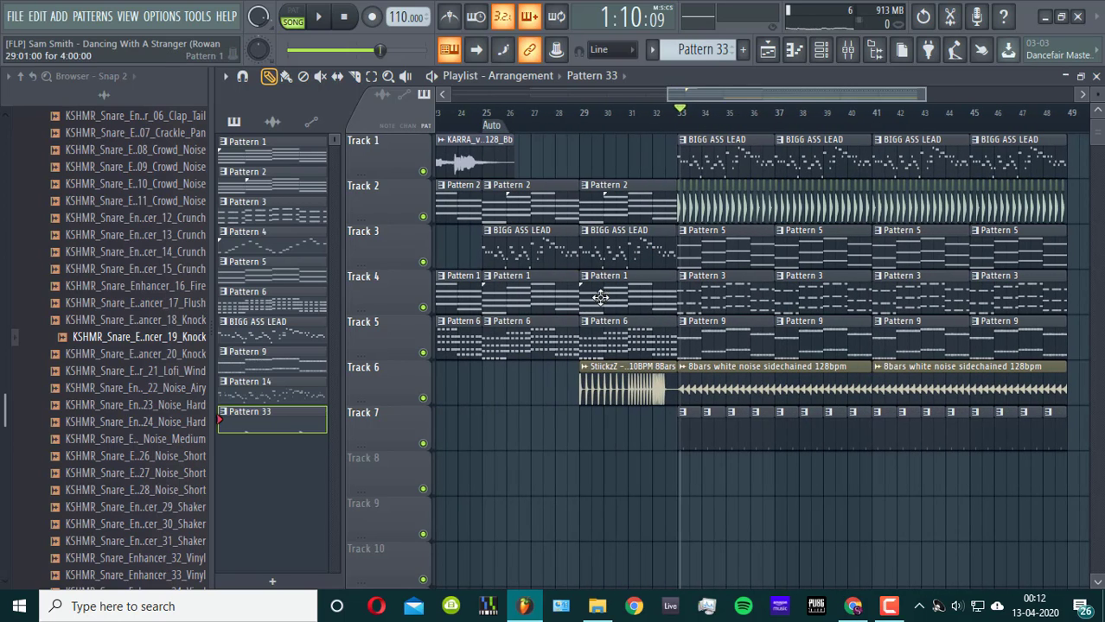
pyautogui.doubleClick(605, 333)
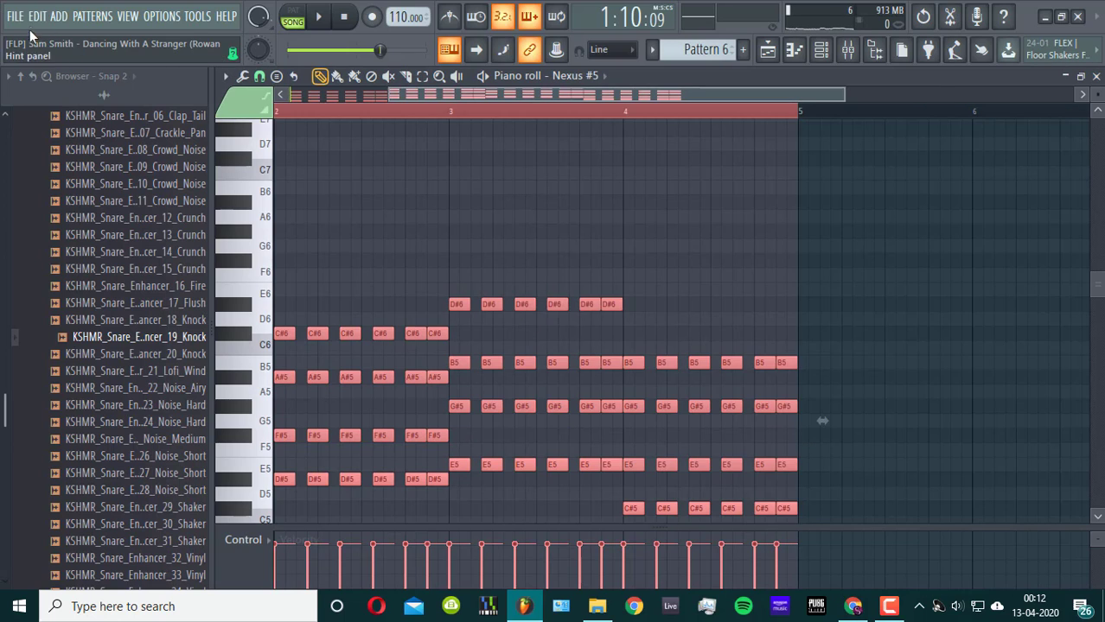
pyautogui.click(37, 19)
pyautogui.click(54, 91)
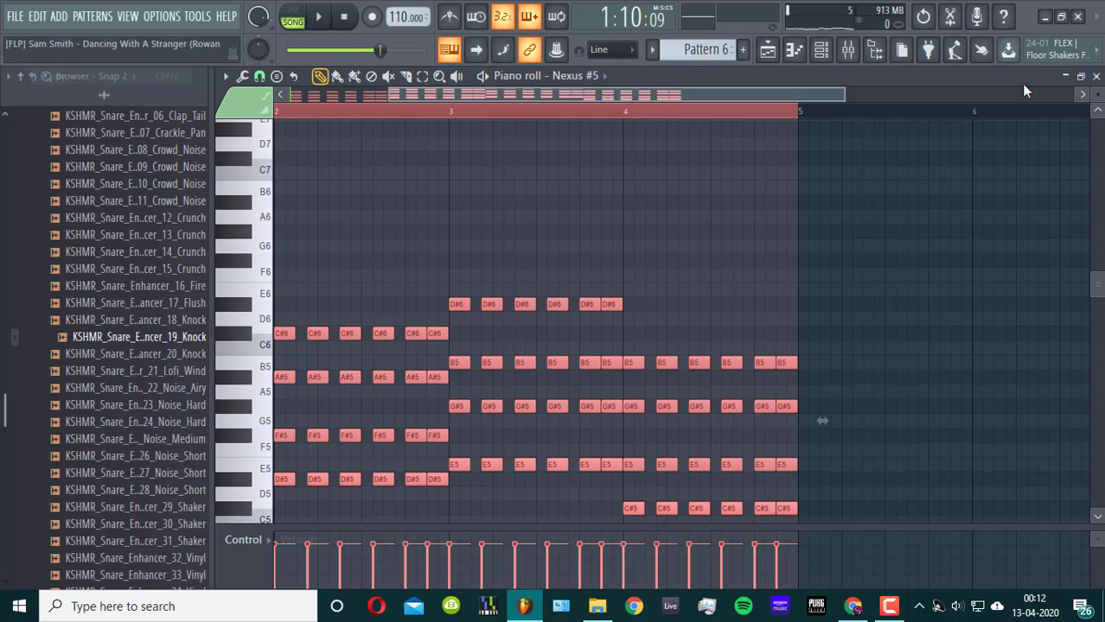
# - Open the FL Keys notes of Pattern 3 and delete them all
pyautogui.click(776, 59)
pyautogui.doubleClick(714, 130)
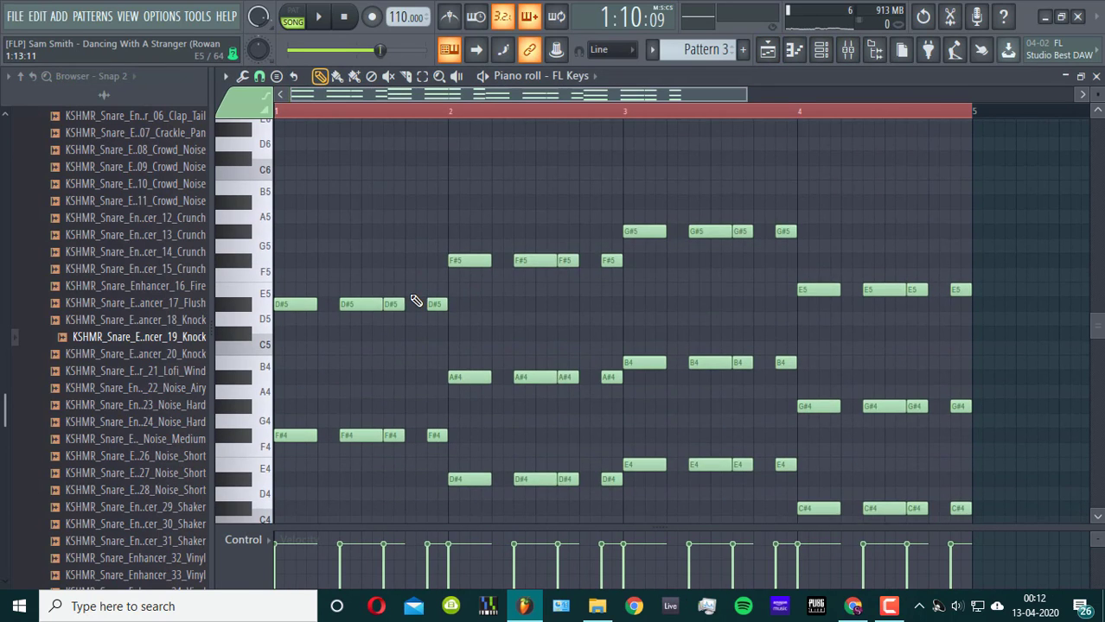
pyautogui.hotkey('ctrl', 'a')
pyautogui.press('Delete')
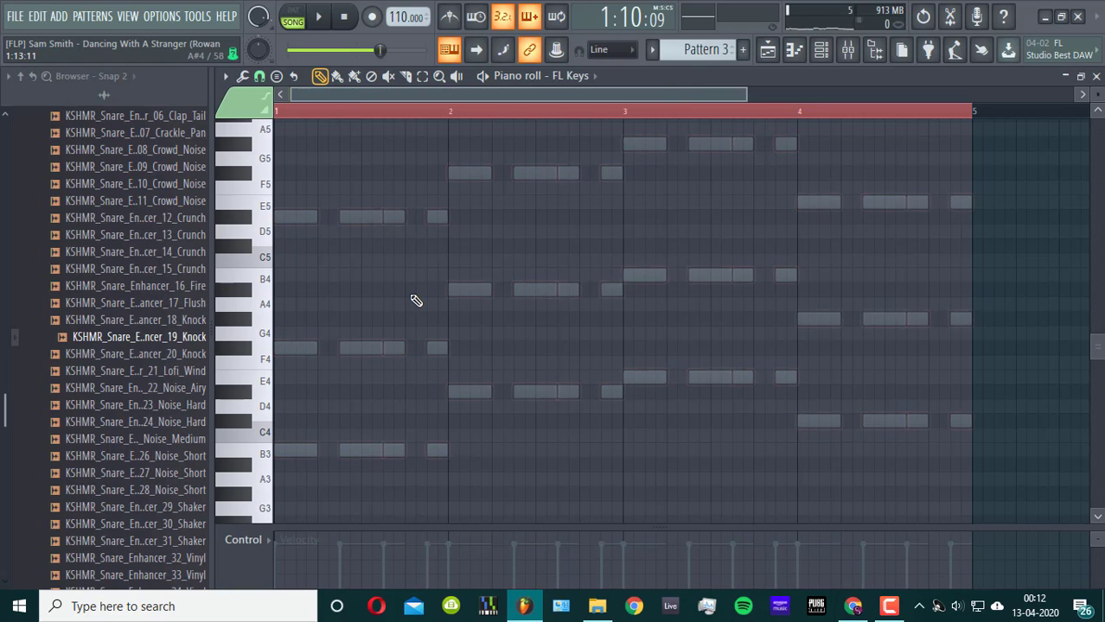
# - Try pasting the copied chord notes twice into the FL Keys notes of Pattern 3
pyautogui.hotkey('ctrl', 'v')
pyautogui.hotkey('ctrl', 'v')
pyautogui.moveTo(480, 105); pyautogui.dragTo(360, 122)
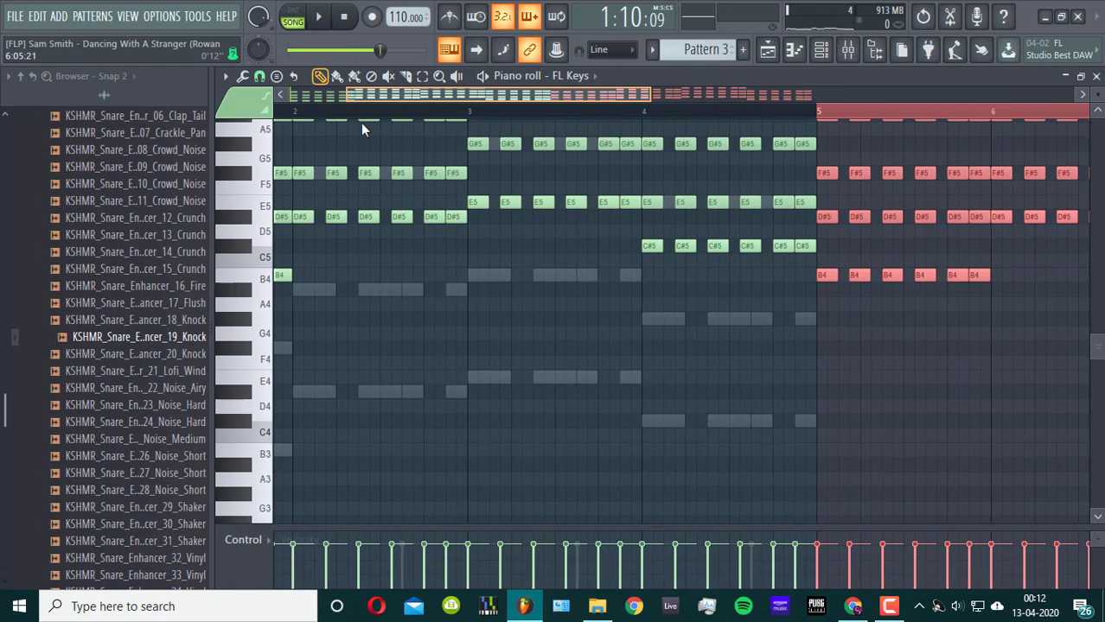
pyautogui.scroll(3, 403, 280)
pyautogui.moveTo(618, 84); pyautogui.dragTo(513, 117)
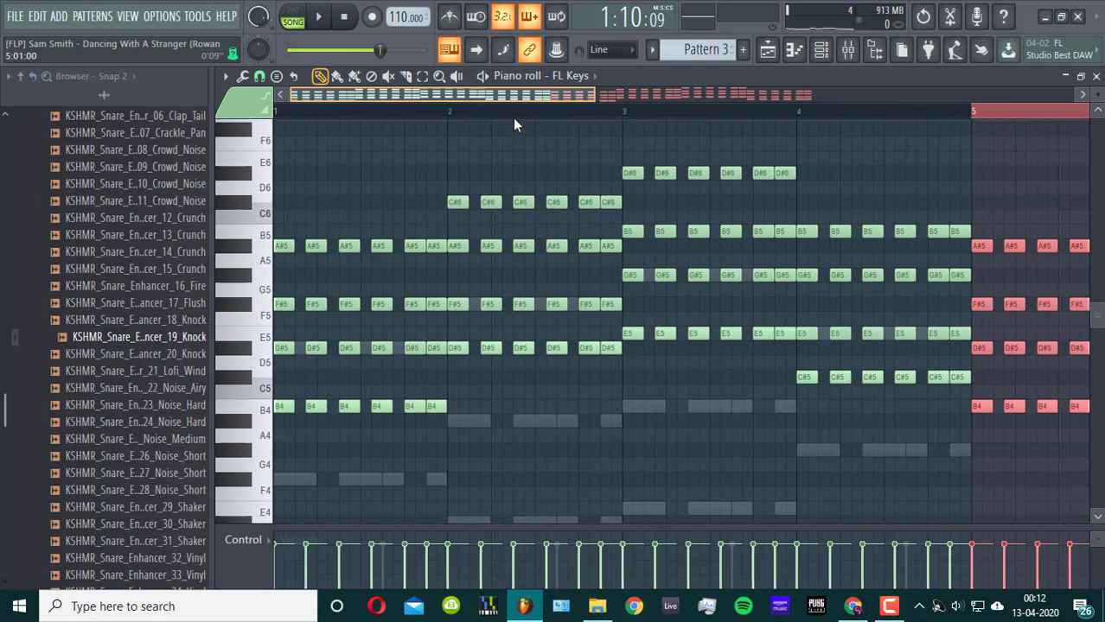
# - Clear the FL Keys notes, paste the copied chords once from bar 1, and play the result in pattern mode
pyautogui.hotkey('ctrl', 'a')
pyautogui.press('Delete')
pyautogui.hotkey('ctrl', 'v')
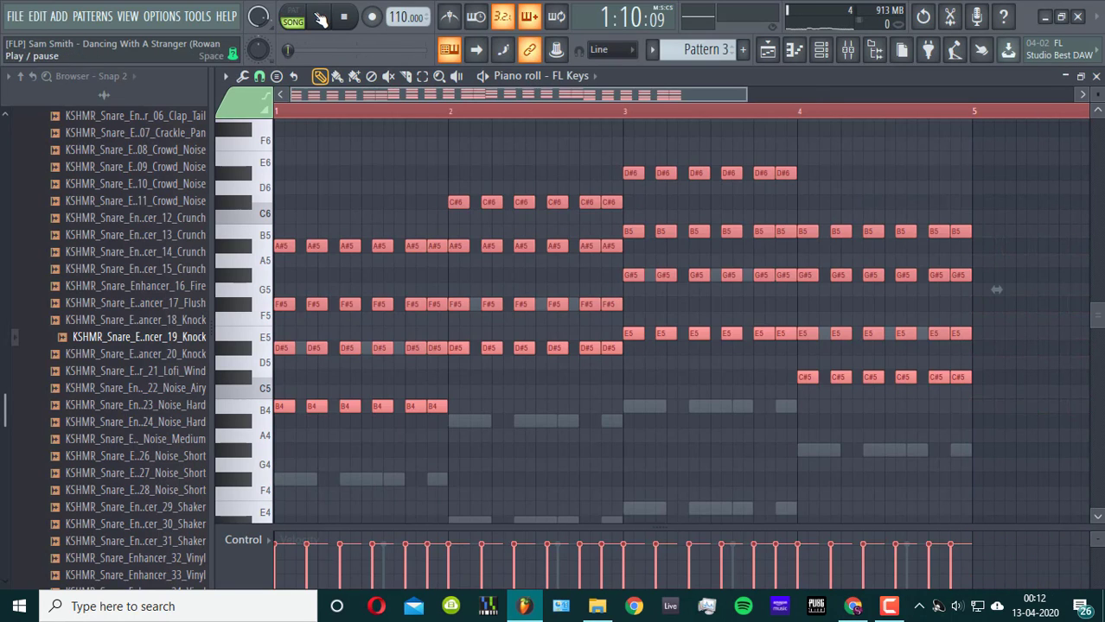
pyautogui.click(294, 16)
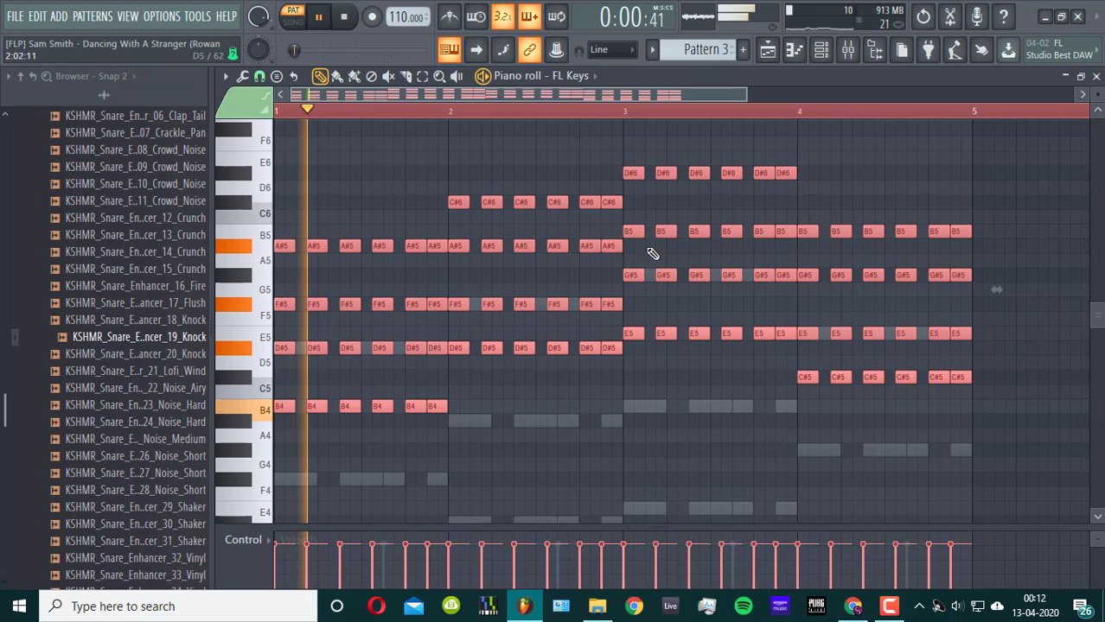
# - Open the FL Keys #9 notes in Pattern 3 and replace them all with the copied chord notes
pyautogui.click(845, 55)
pyautogui.click(557, 250)
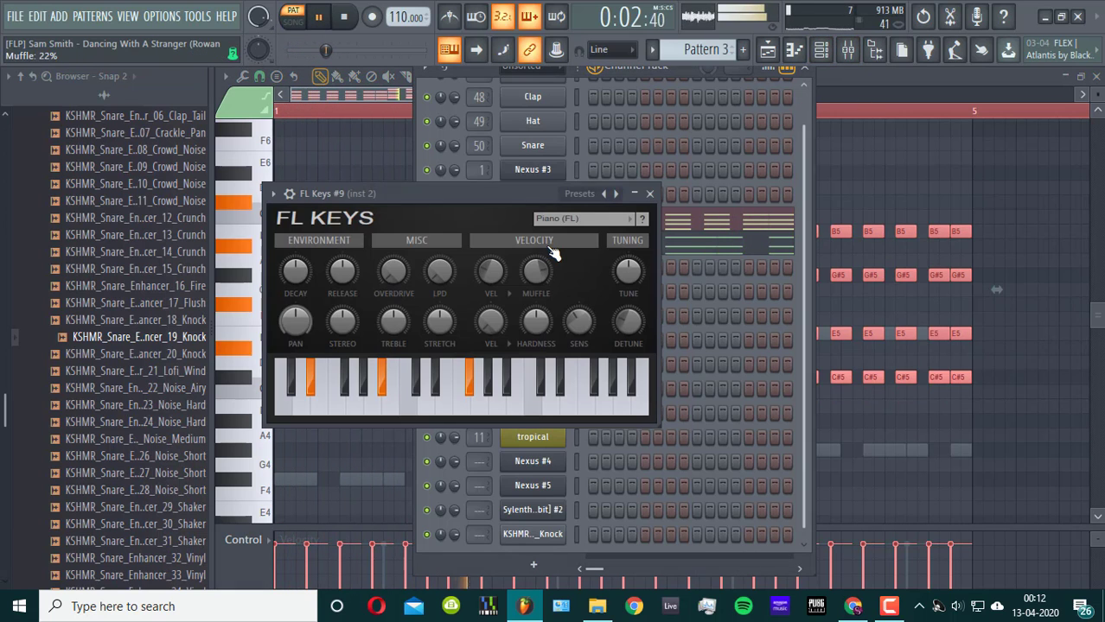
pyautogui.click(273, 194)
pyautogui.click(312, 211)
pyautogui.hotkey('ctrl', 'a')
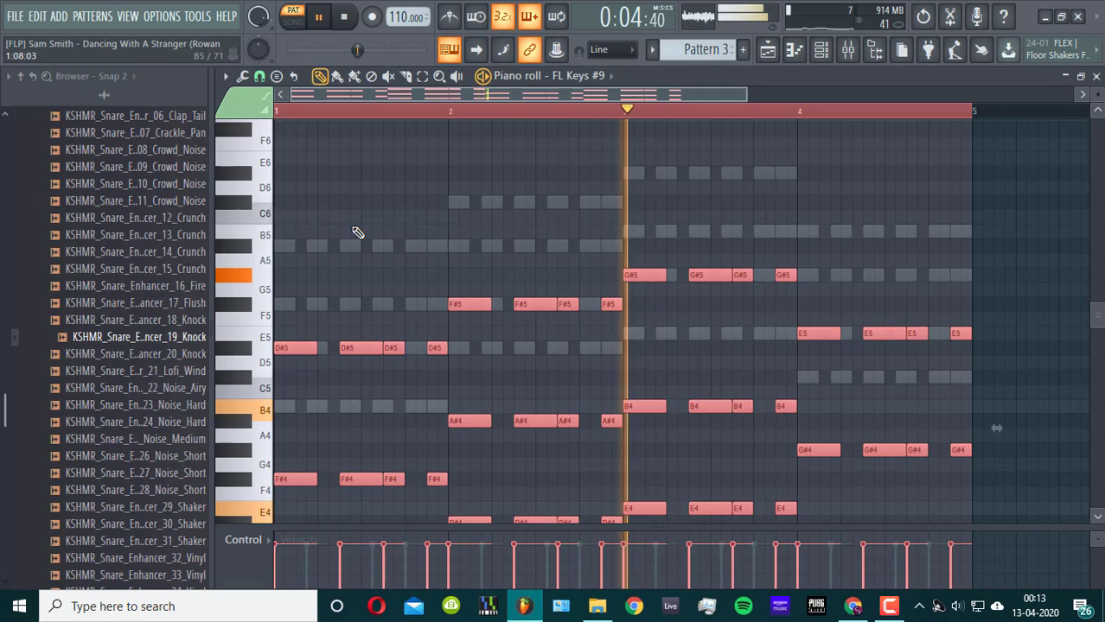
pyautogui.press('Delete')
pyautogui.hotkey('ctrl', 'v')
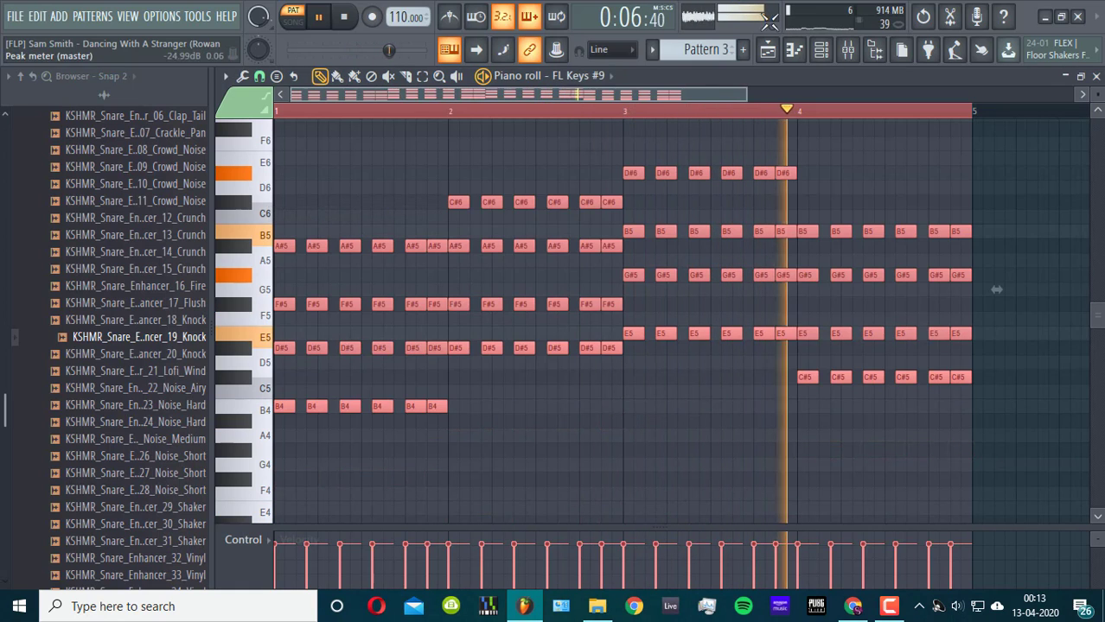
# - Route the FL Keys #9 channel to mixer track 6 and show the mixer
pyautogui.click(839, 56)
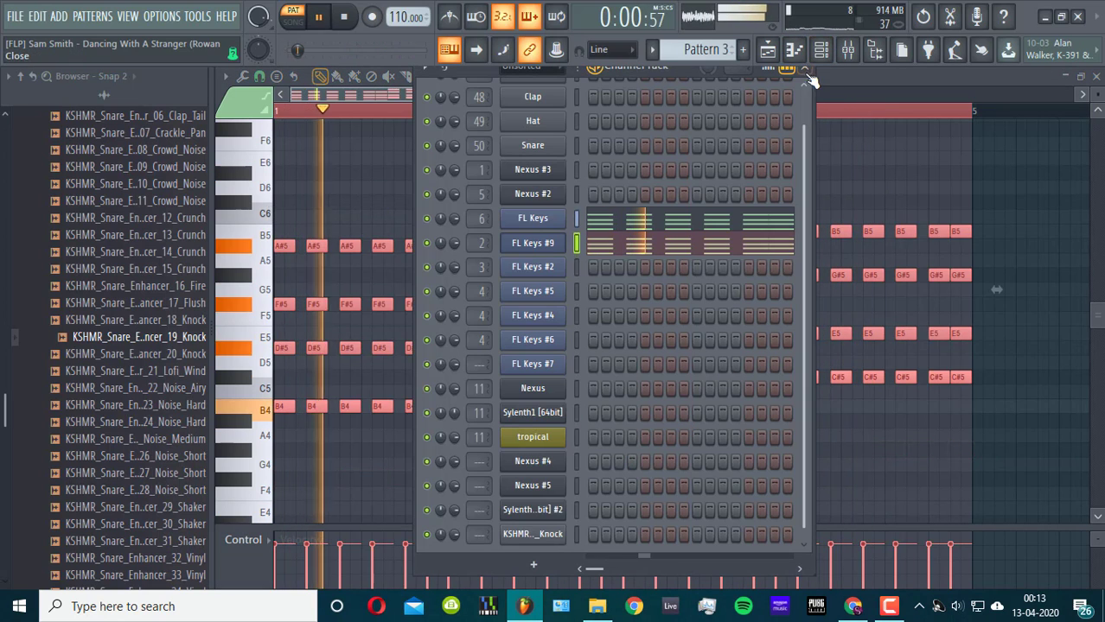
pyautogui.scroll(5, 480, 242)
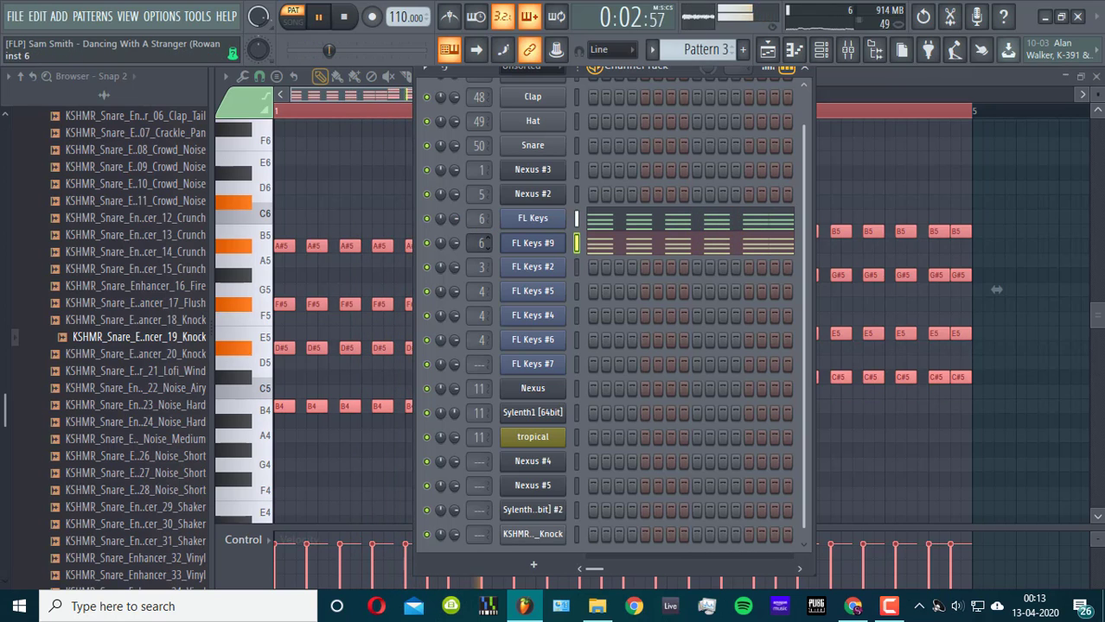
pyautogui.click(847, 49)
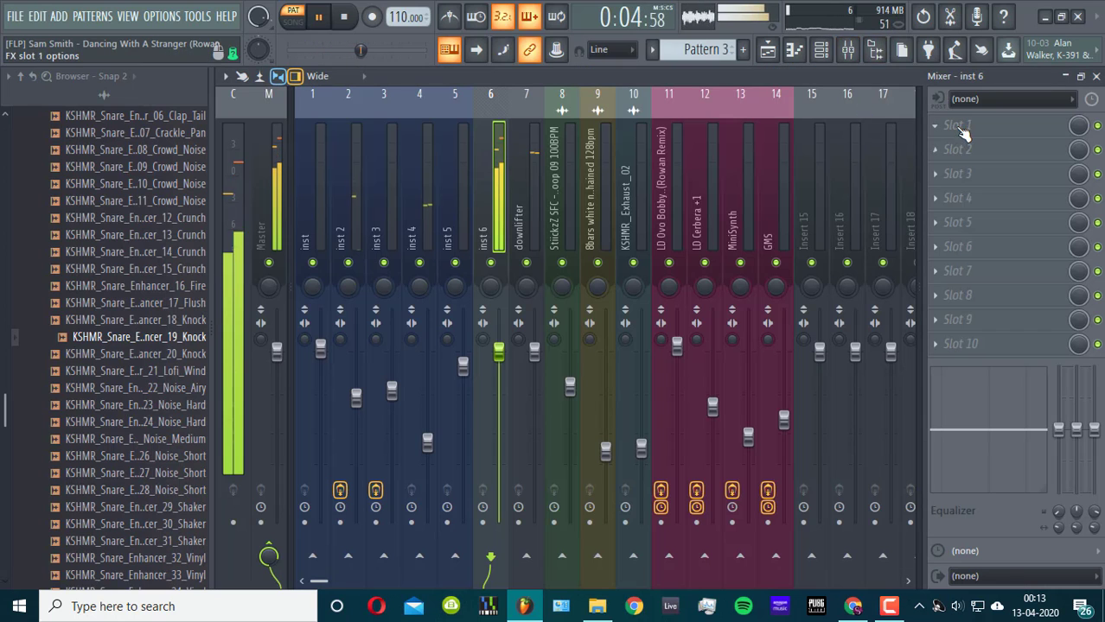
# - Load Kickstart into slot 1 of mixer track inst 6 and set its mix to 70%
pyautogui.click(959, 126)
pyautogui.click(600, 559)
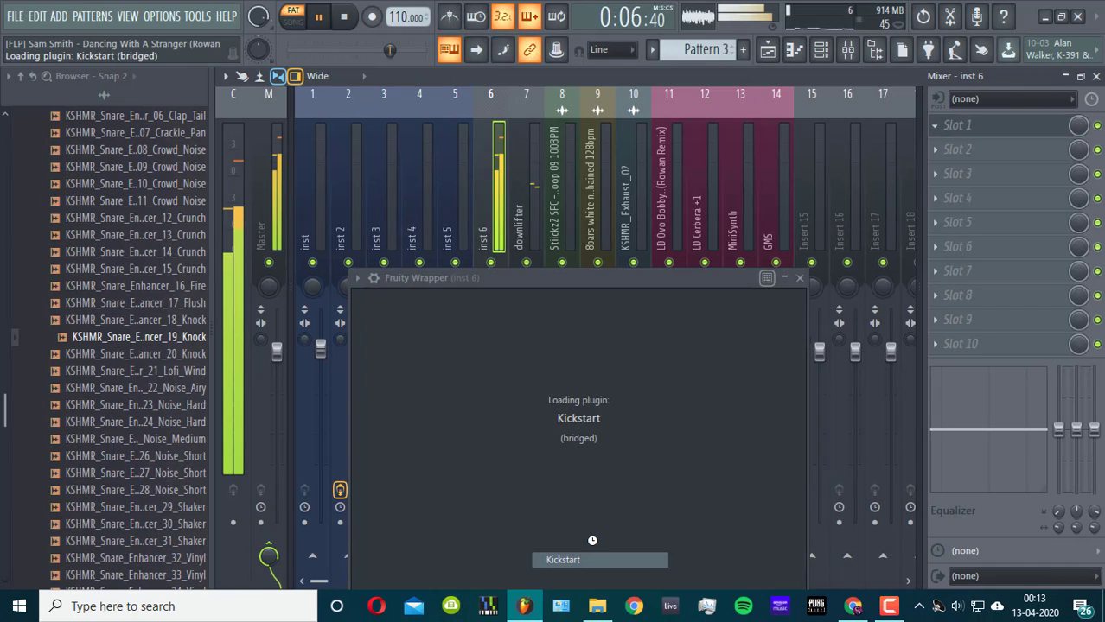
pyautogui.moveTo(471, 453); pyautogui.dragTo(471, 503)
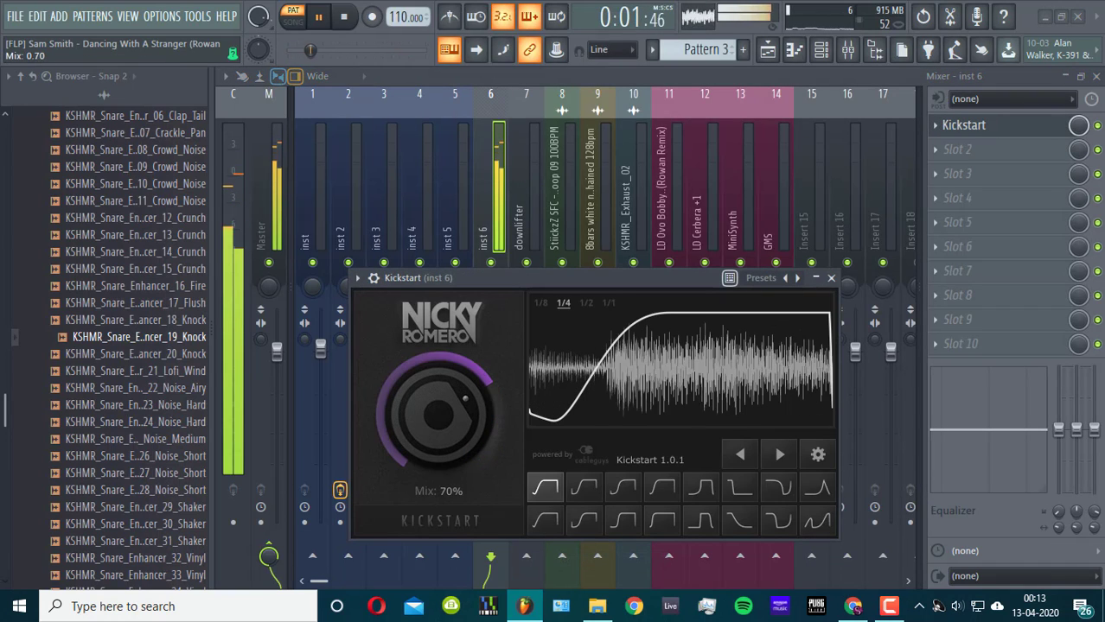
# - Load Fruity parametric EQ 2 into slot 3 of mixer track inst 6
pyautogui.click(951, 174)
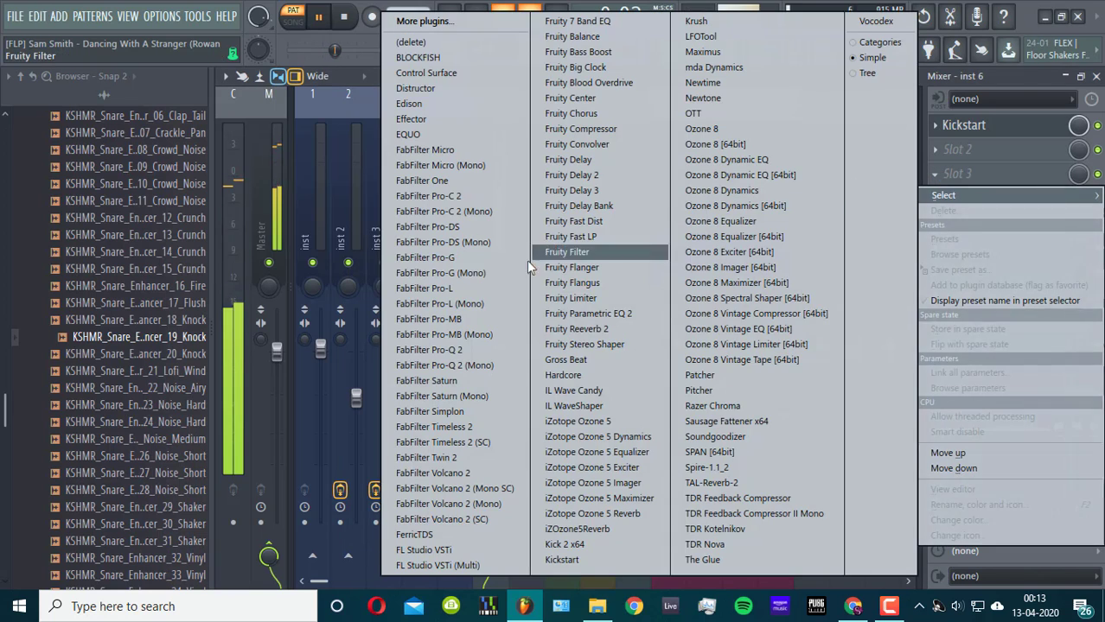
pyautogui.click(613, 318)
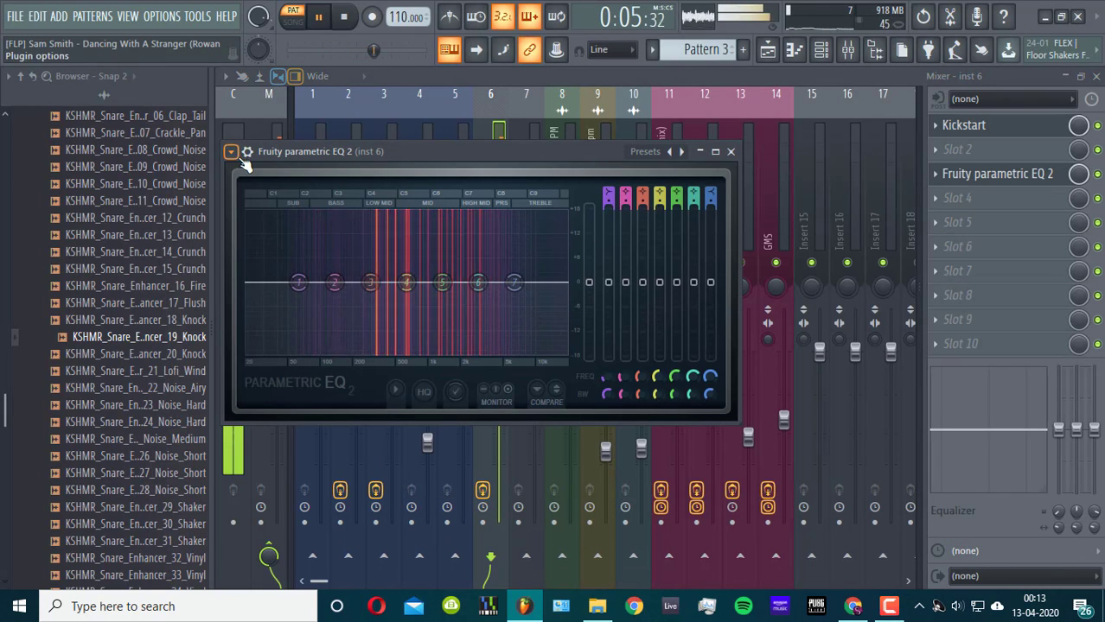
# - Cut the low end with bands 1 and 2 and slightly lower band 6 in the inst 6 equalizer
pyautogui.moveTo(299, 283); pyautogui.dragTo(310, 326)
pyautogui.moveTo(335, 283); pyautogui.dragTo(339, 316)
pyautogui.moveTo(478, 280)
pyautogui.mouseDown()
pyautogui.moveTo(483, 261)
pyautogui.moveTo(481, 289)
pyautogui.mouseUp()
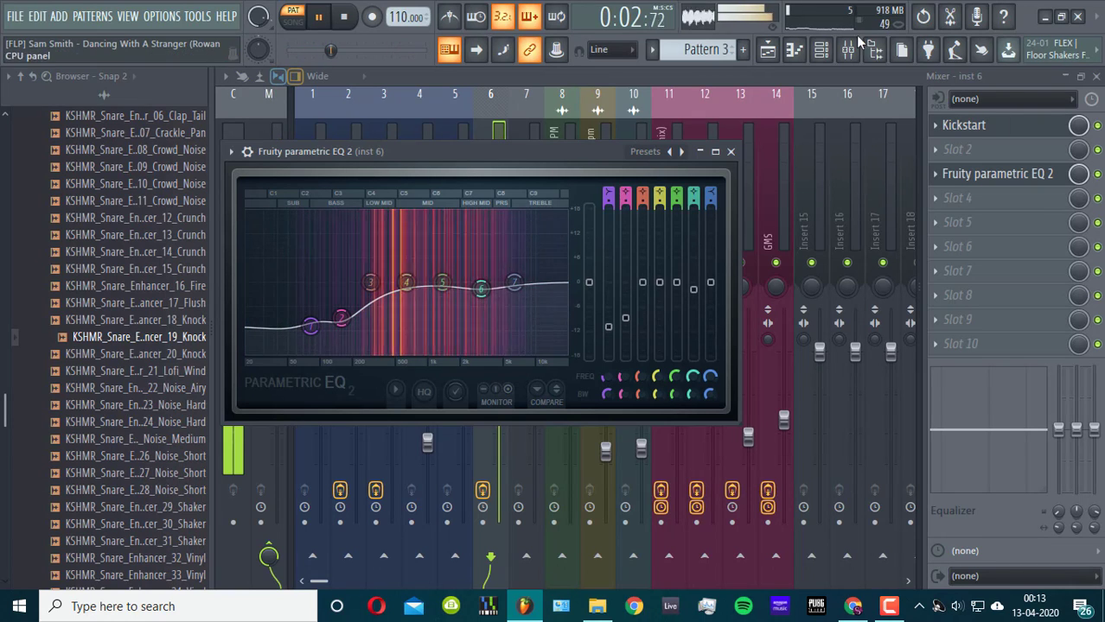
# - Stop playback, add a new Nexus channel and select the Piano preset PN Nexus Grandpiano
pyautogui.click(768, 49)
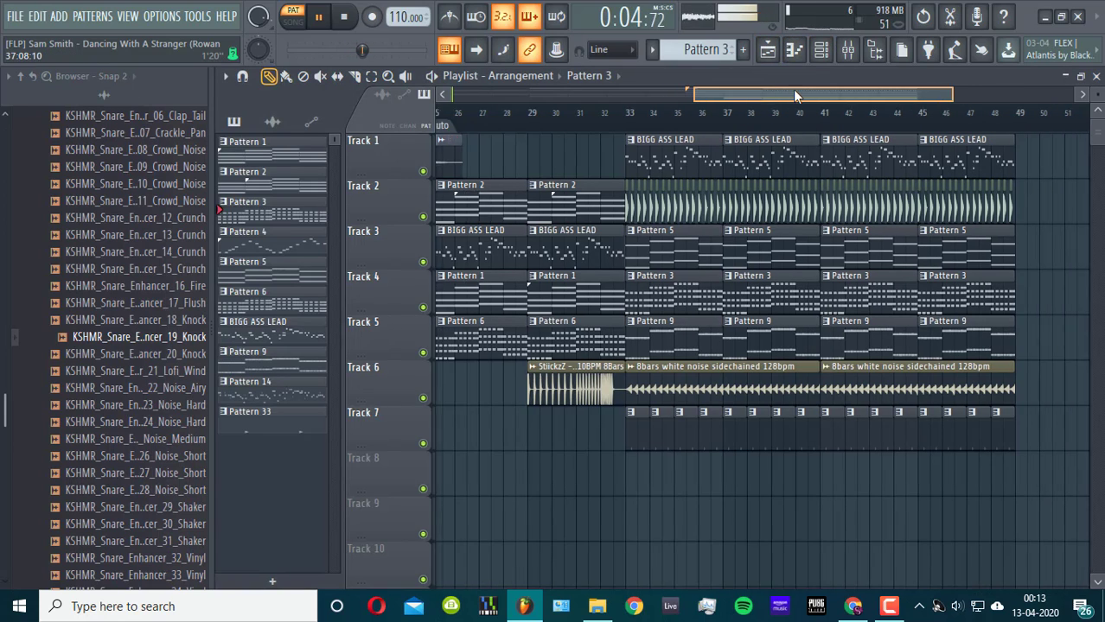
pyautogui.click(794, 49)
pyautogui.press('space')
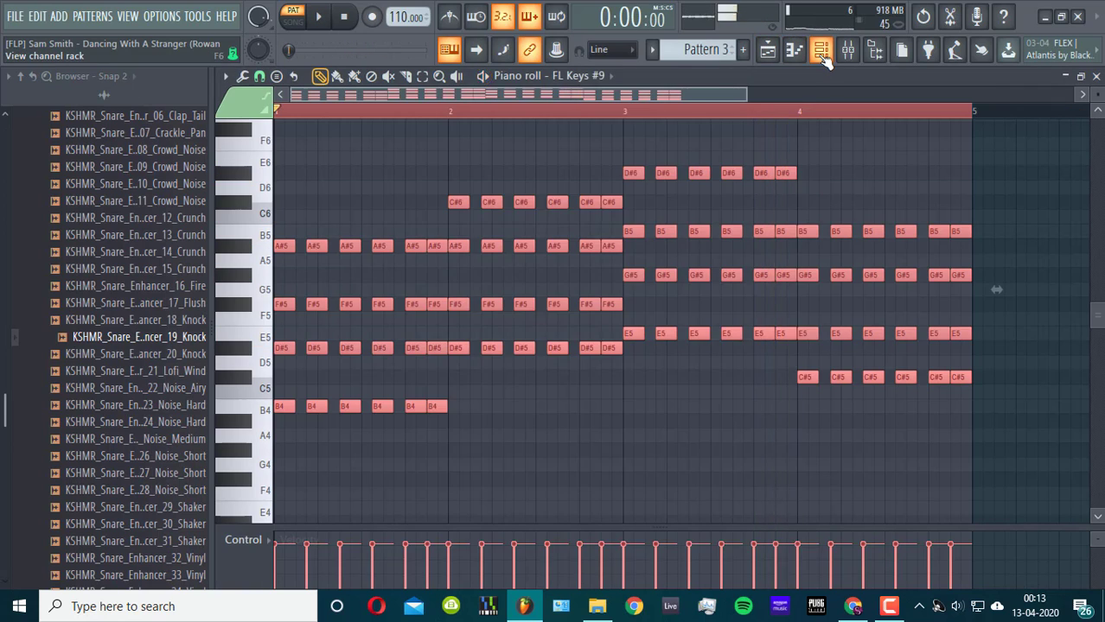
pyautogui.click(820, 49)
pyautogui.click(553, 566)
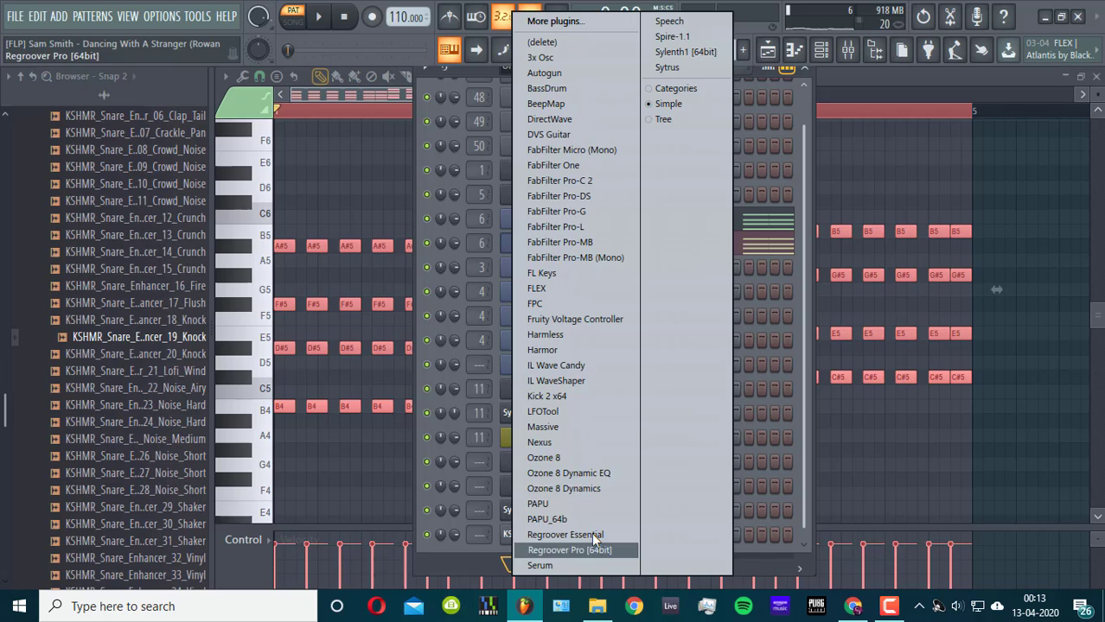
pyautogui.click(581, 443)
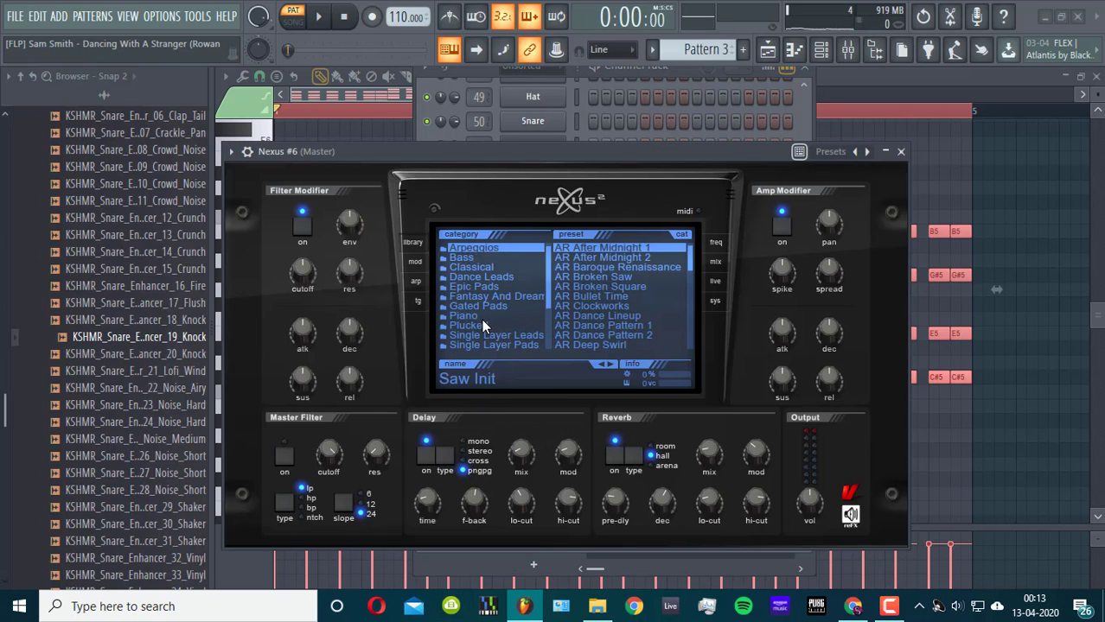
pyautogui.click(481, 317)
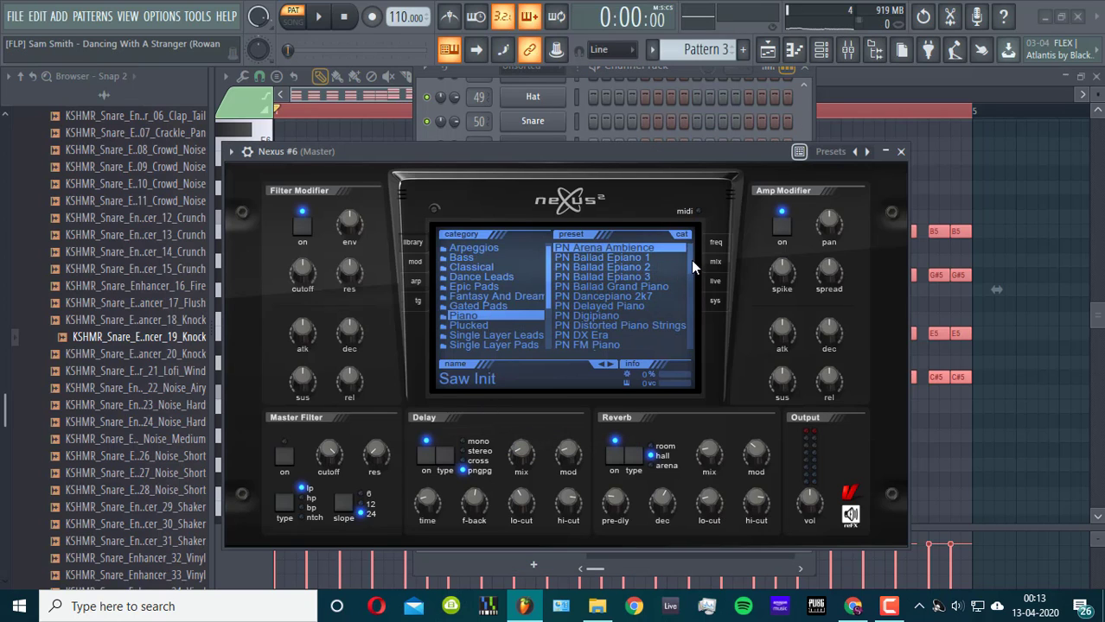
pyautogui.moveTo(691, 261); pyautogui.dragTo(687, 300)
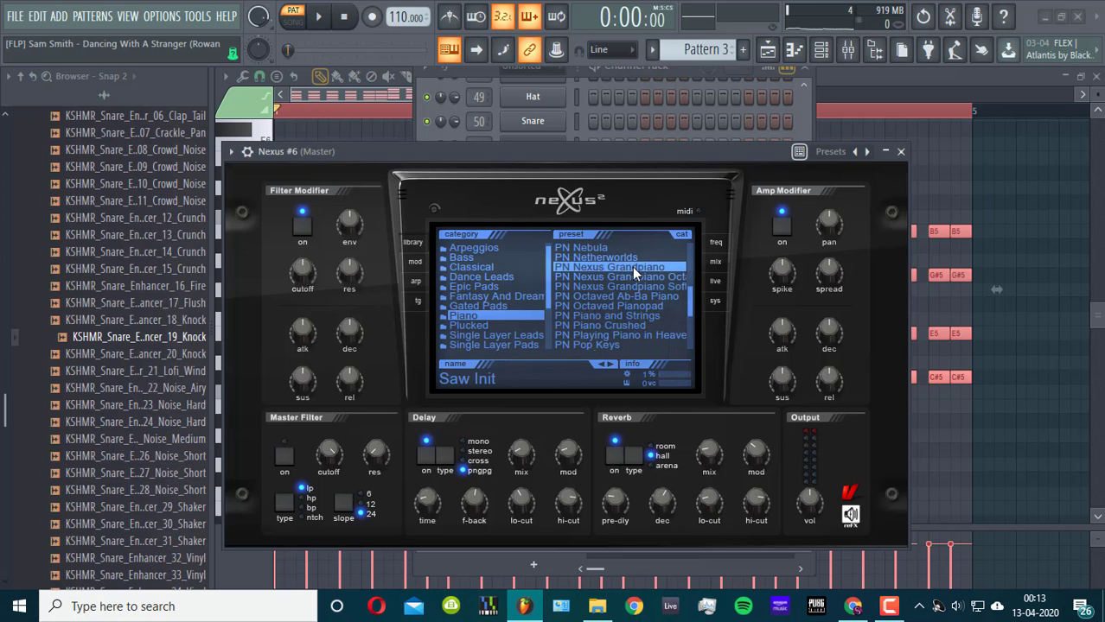
# - Paste the copied chord notes into the Nexus #6 piano roll in Pattern 3 and play the pattern
pyautogui.click(247, 152)
pyautogui.click(262, 171)
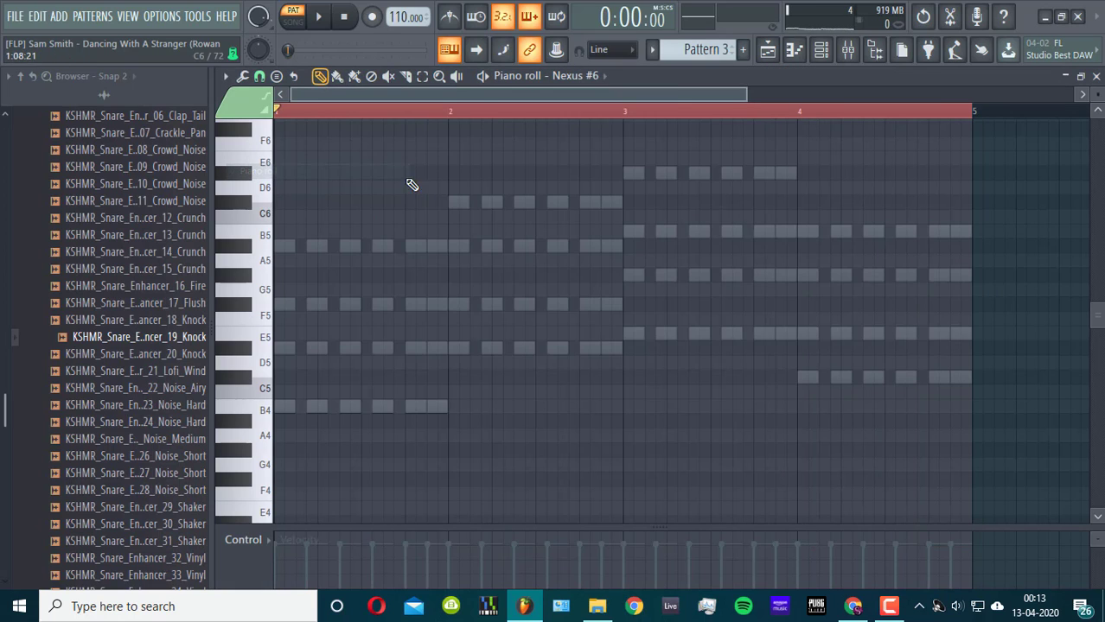
pyautogui.click(325, 26)
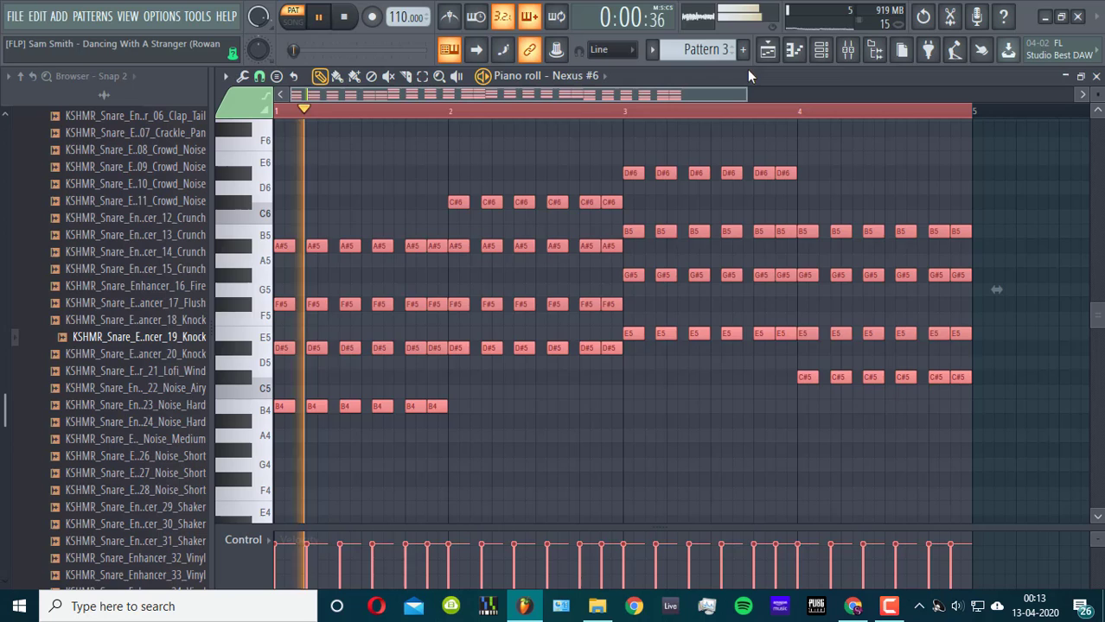
# - Route Nexus #6 to mixer track 40 and load Kickstart into its slot 1 with the mix at 70%
pyautogui.click(820, 50)
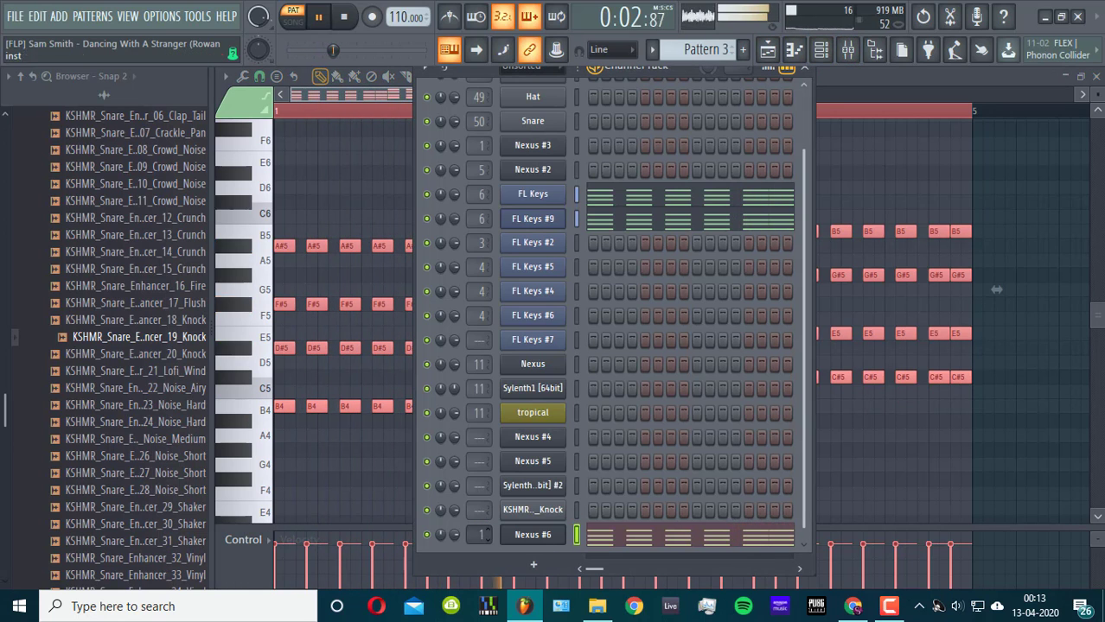
pyautogui.click(848, 50)
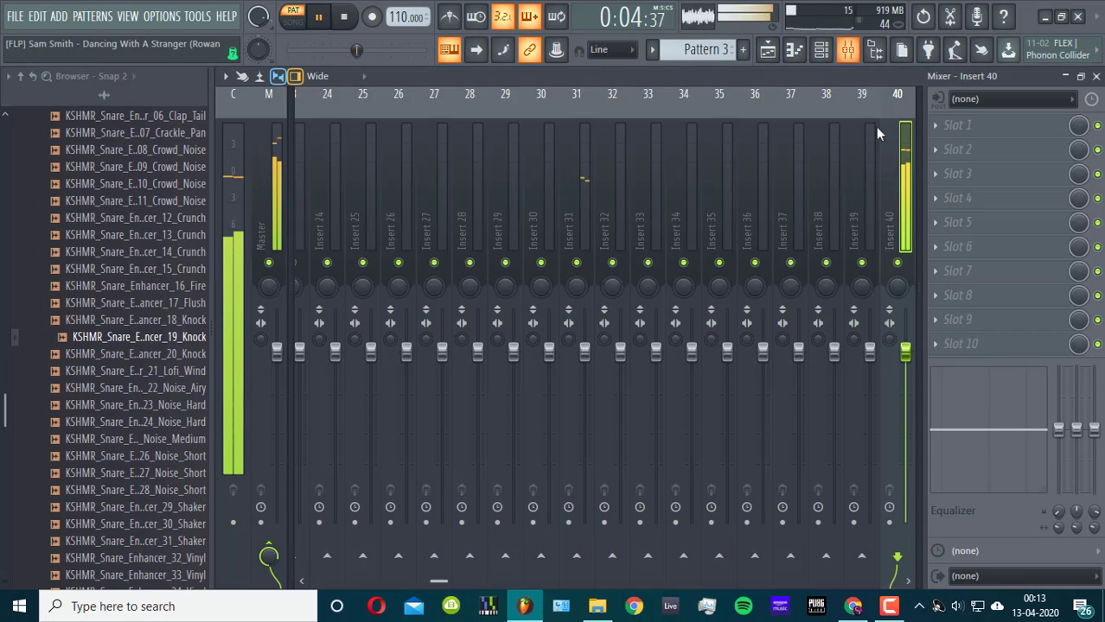
pyautogui.click(961, 138)
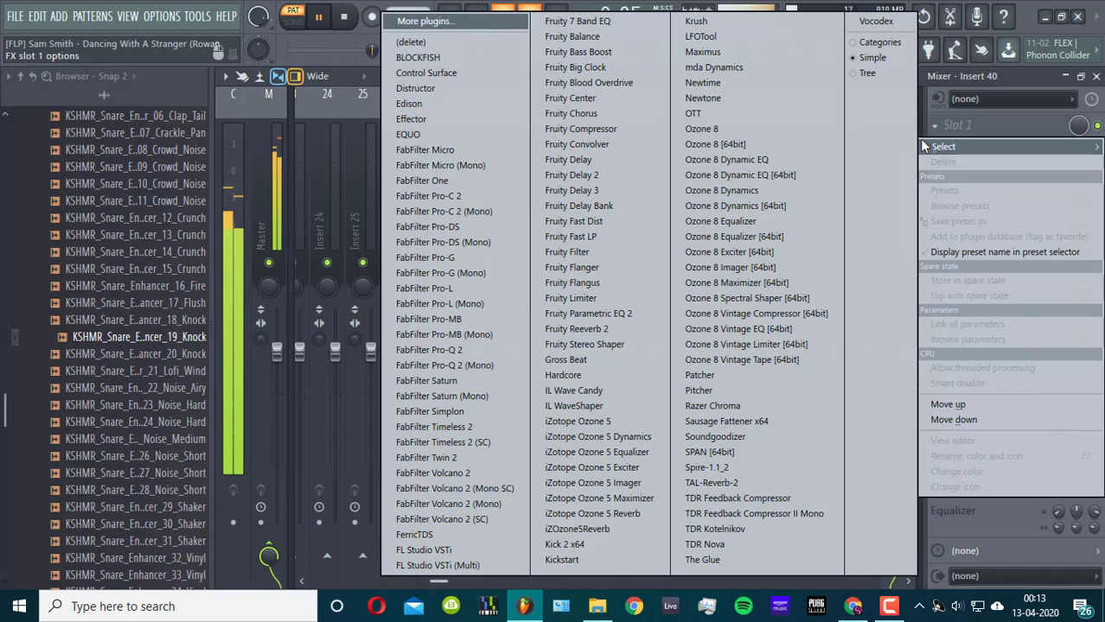
pyautogui.click(583, 559)
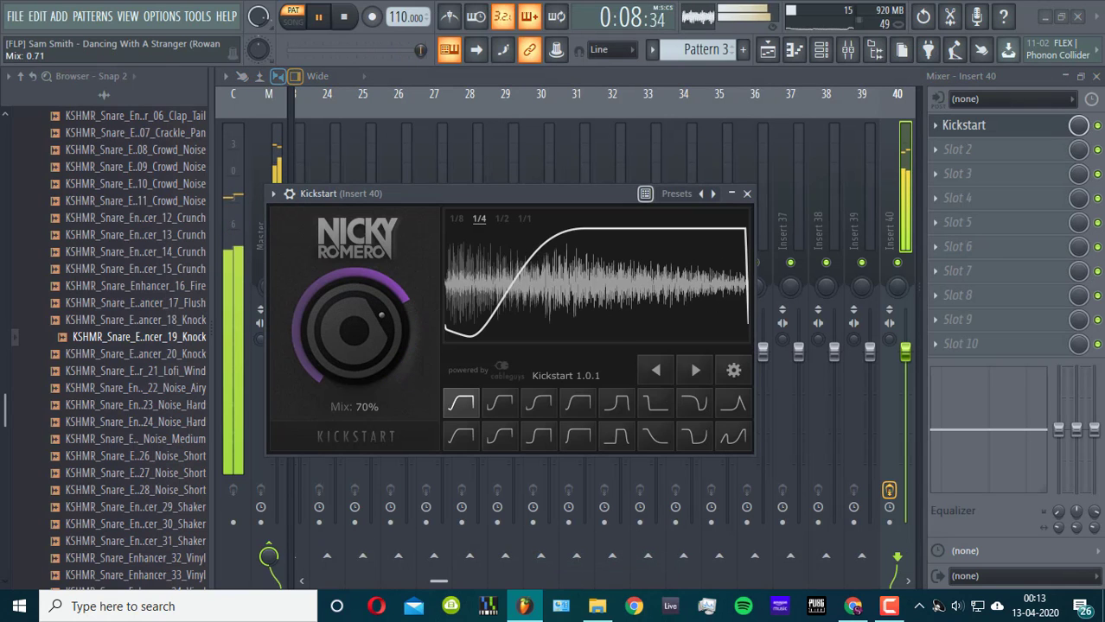
# - Add a new Sylenth1 channel and load the preset file PL Kord.fxp from the tropical folder
pyautogui.press('F6')
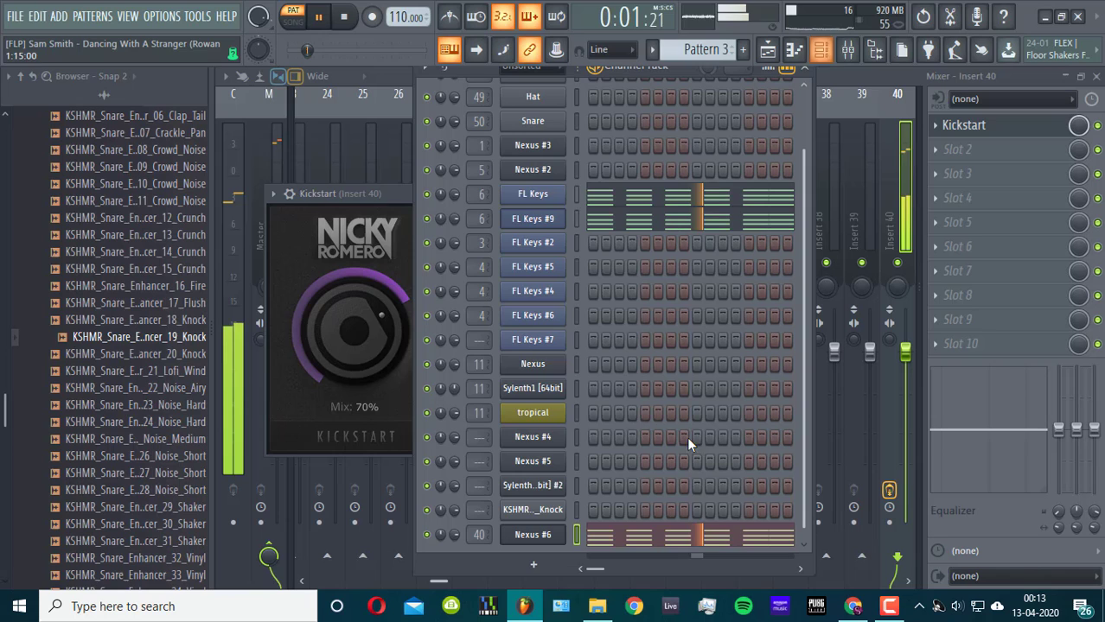
pyautogui.click(533, 565)
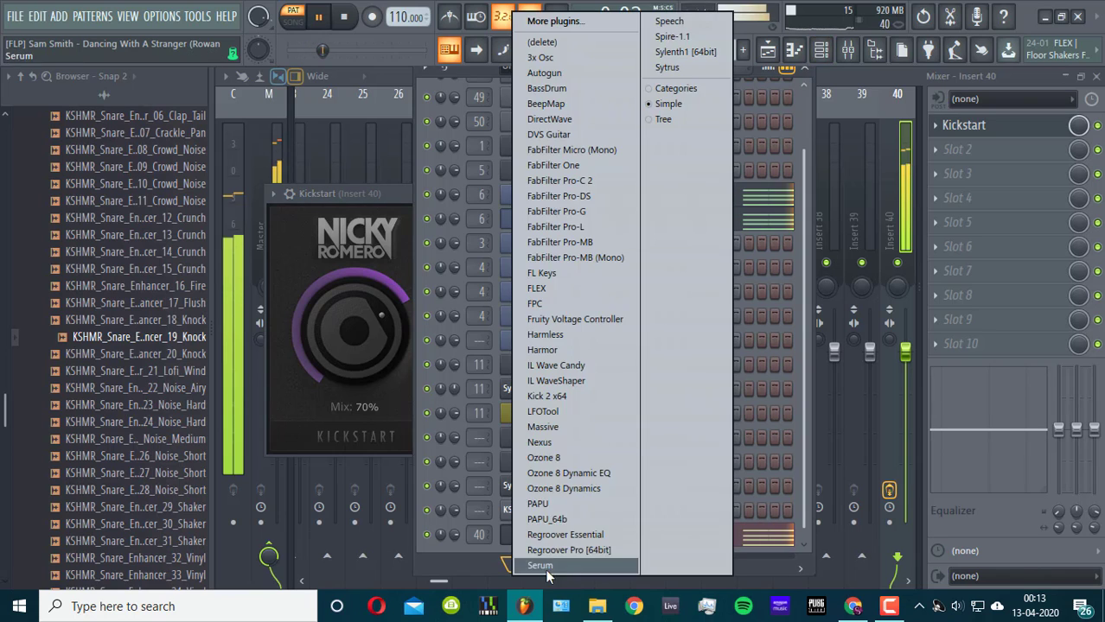
pyautogui.click(684, 51)
pyautogui.click(514, 339)
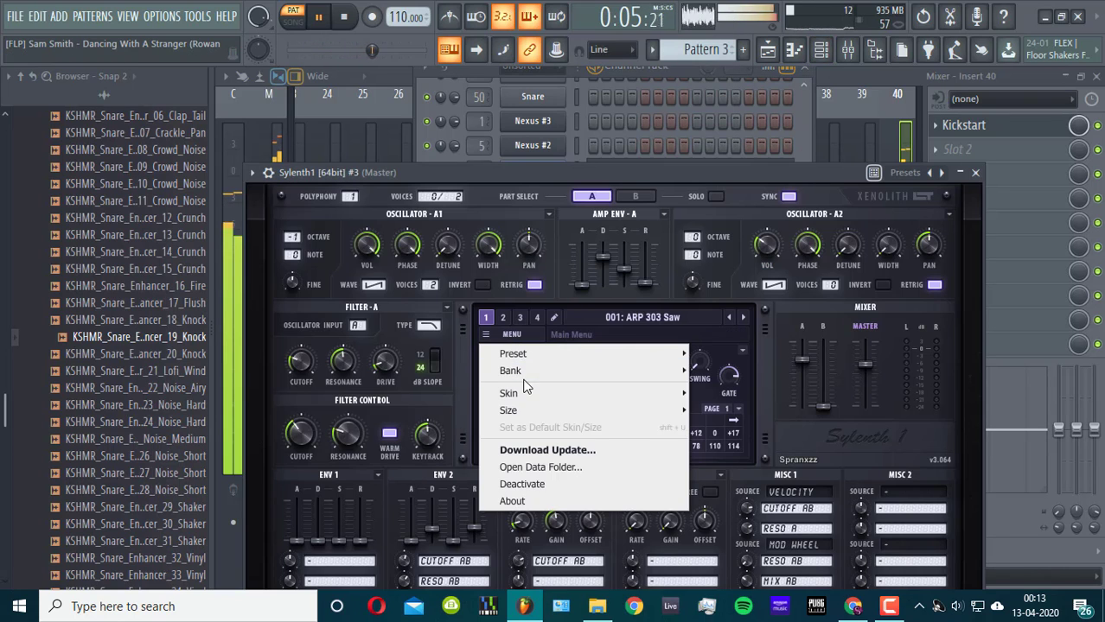
pyautogui.moveTo(654, 364)
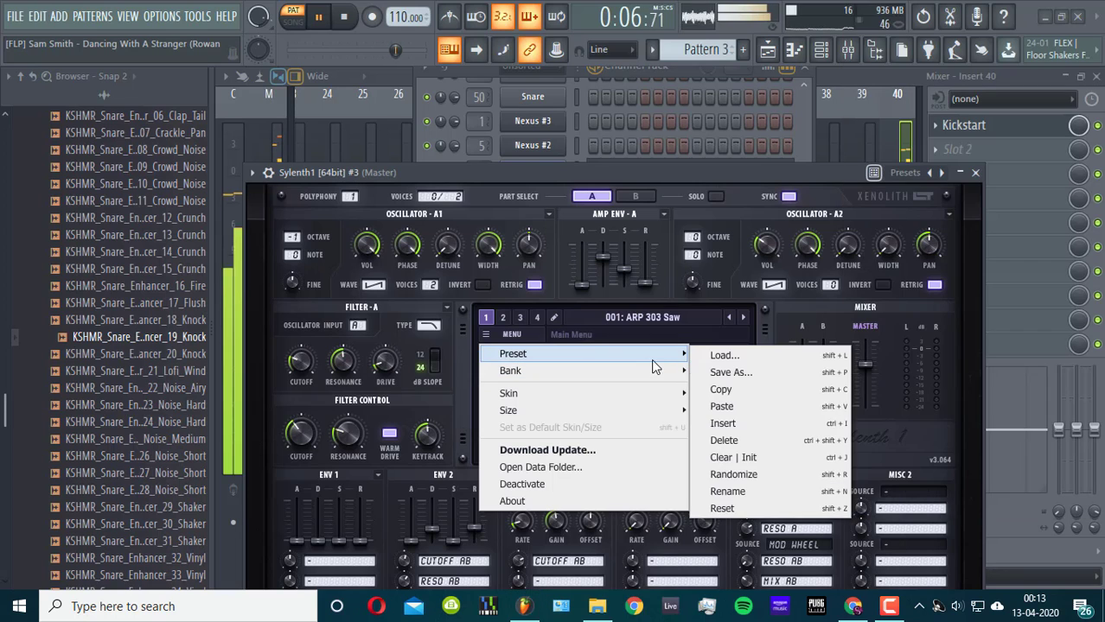
pyautogui.click(709, 357)
pyautogui.scroll(-3, 536, 420)
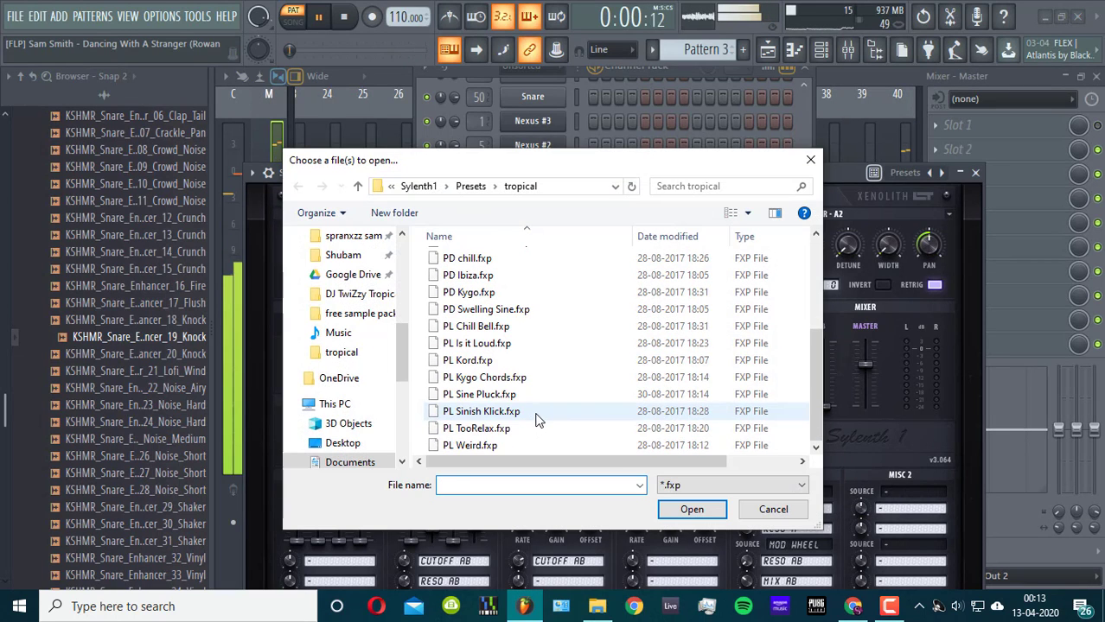
pyautogui.click(541, 375)
pyautogui.click(528, 360)
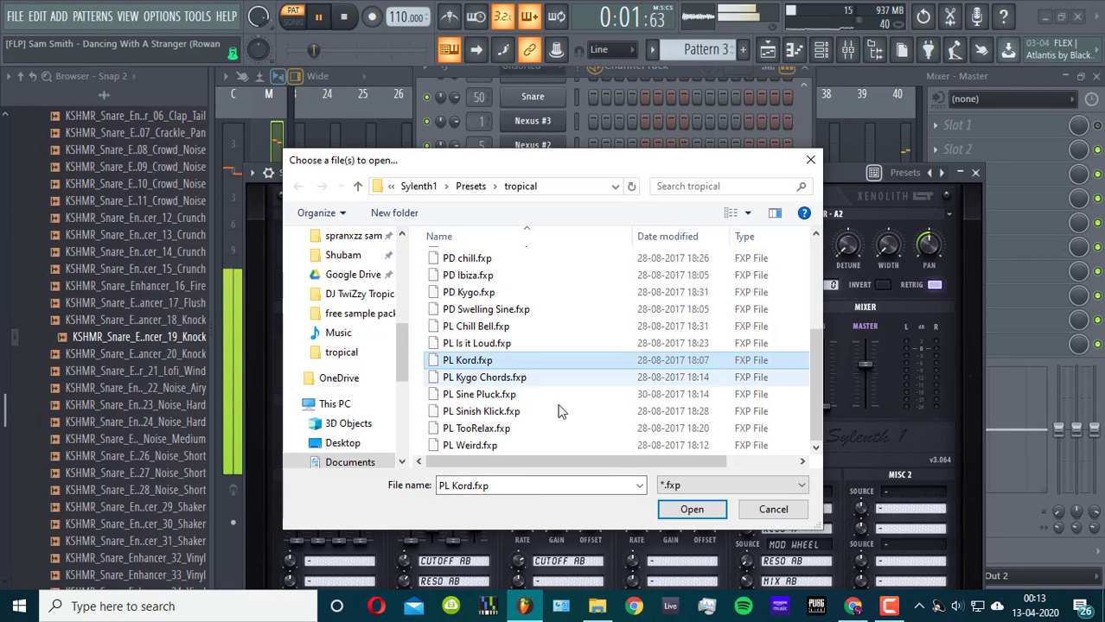
pyautogui.click(691, 509)
# - Paste the chord notes into the Sylenth1 #3 piano roll and route that channel to mixer track 40
pyautogui.click(251, 172)
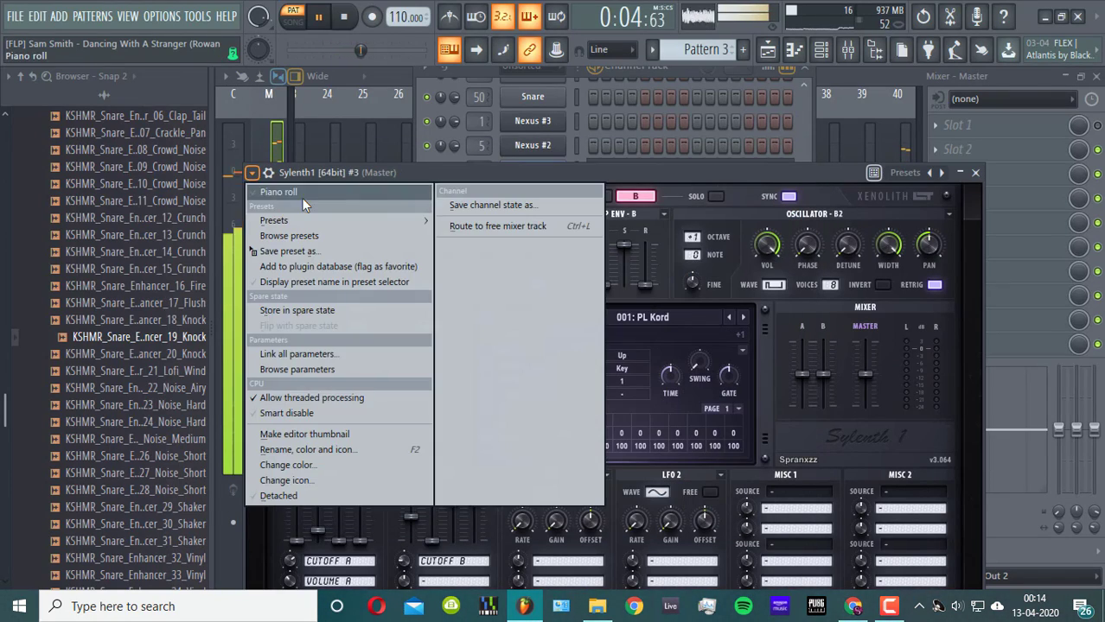
pyautogui.click(303, 198)
pyautogui.press('F6')
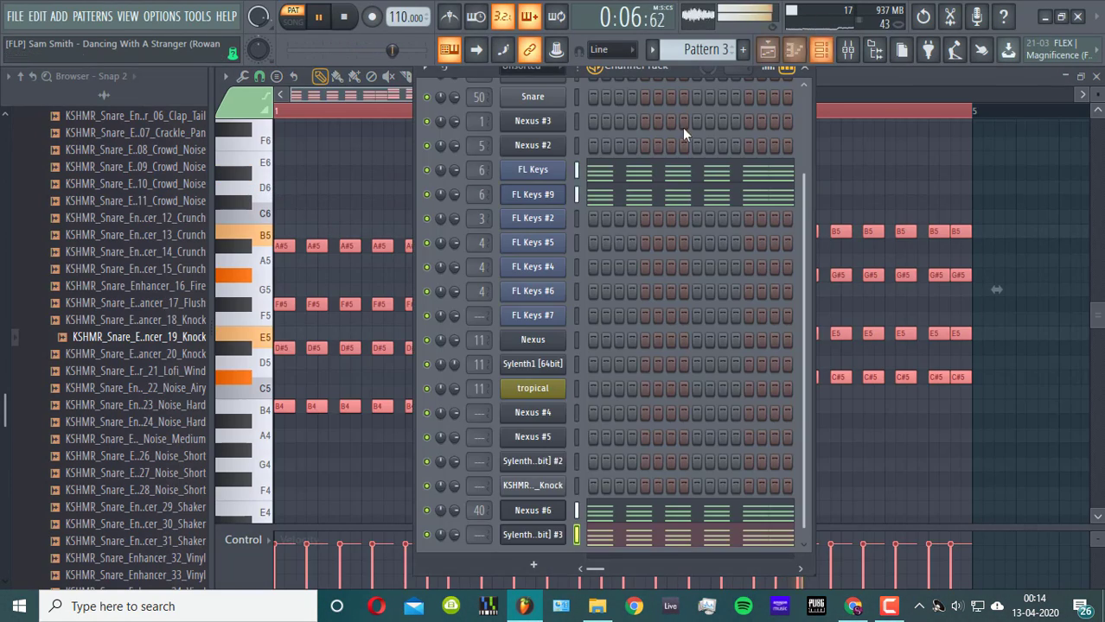
pyautogui.moveTo(479, 535); pyautogui.dragTo(479, 415)
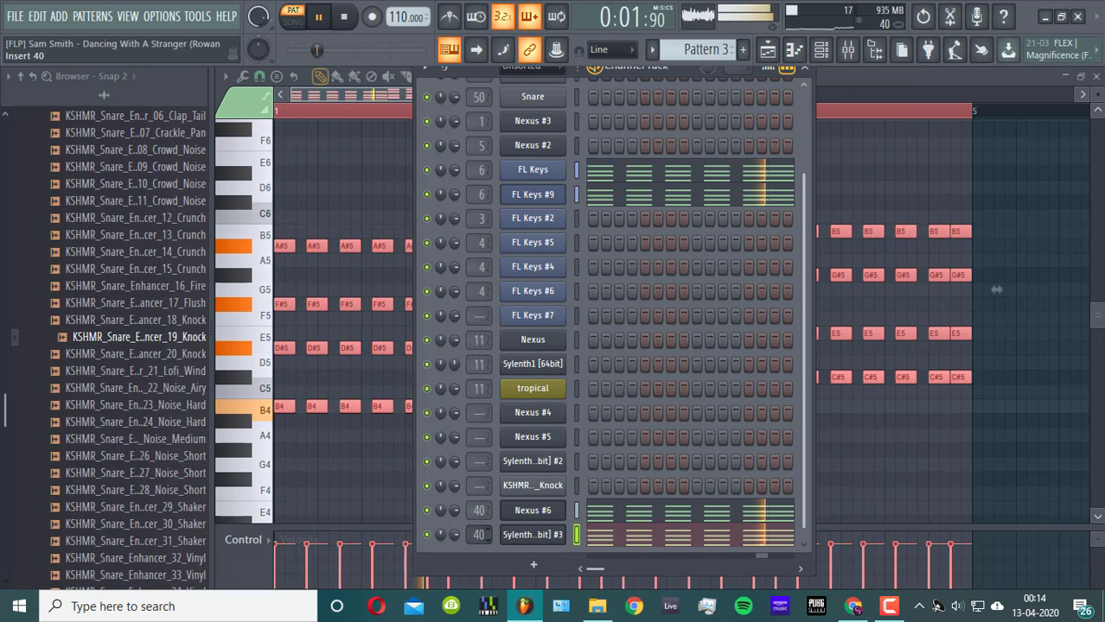
# - Open Pattern 9 from the playlist and copy all of its FL Keys #5 notes
pyautogui.click(769, 49)
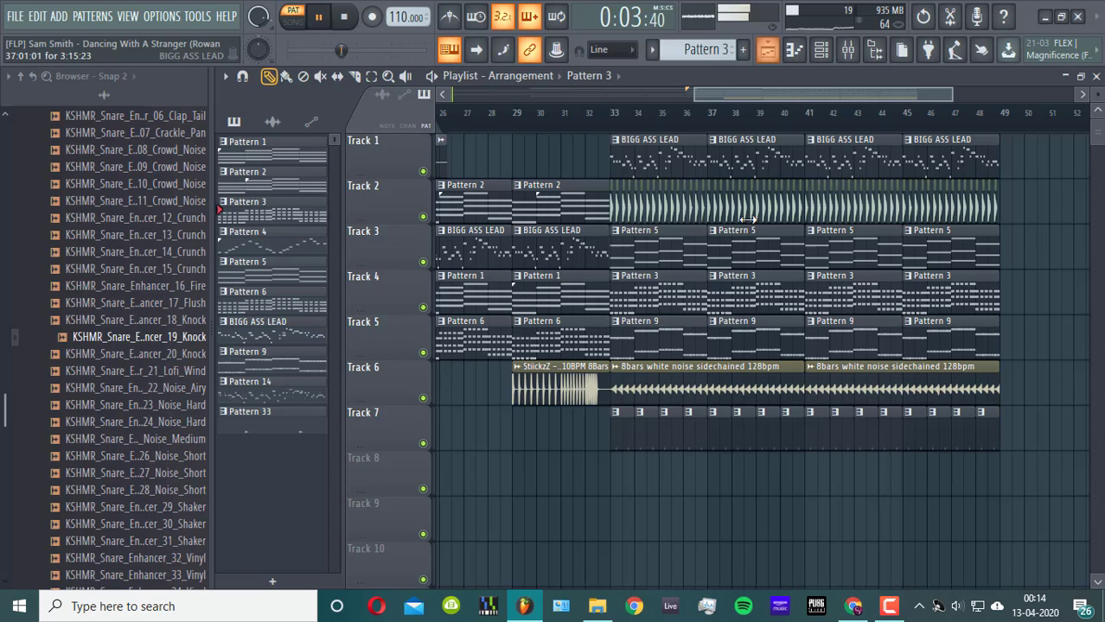
pyautogui.doubleClick(681, 325)
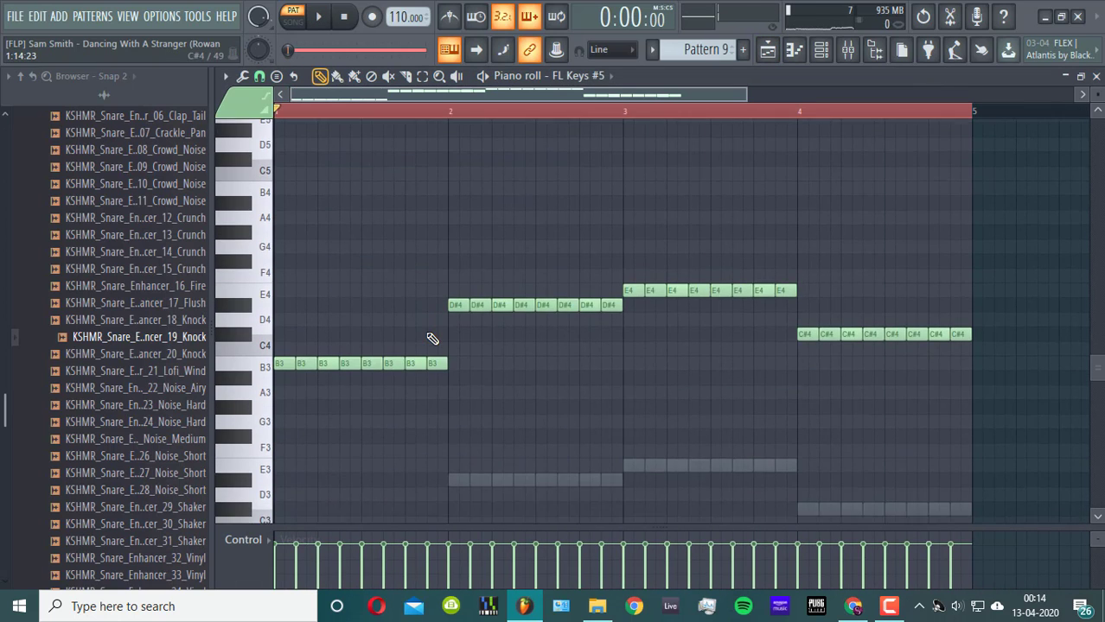
pyautogui.moveTo(742, 91); pyautogui.dragTo(855, 283)
pyautogui.hotkey('ctrl', 'a')
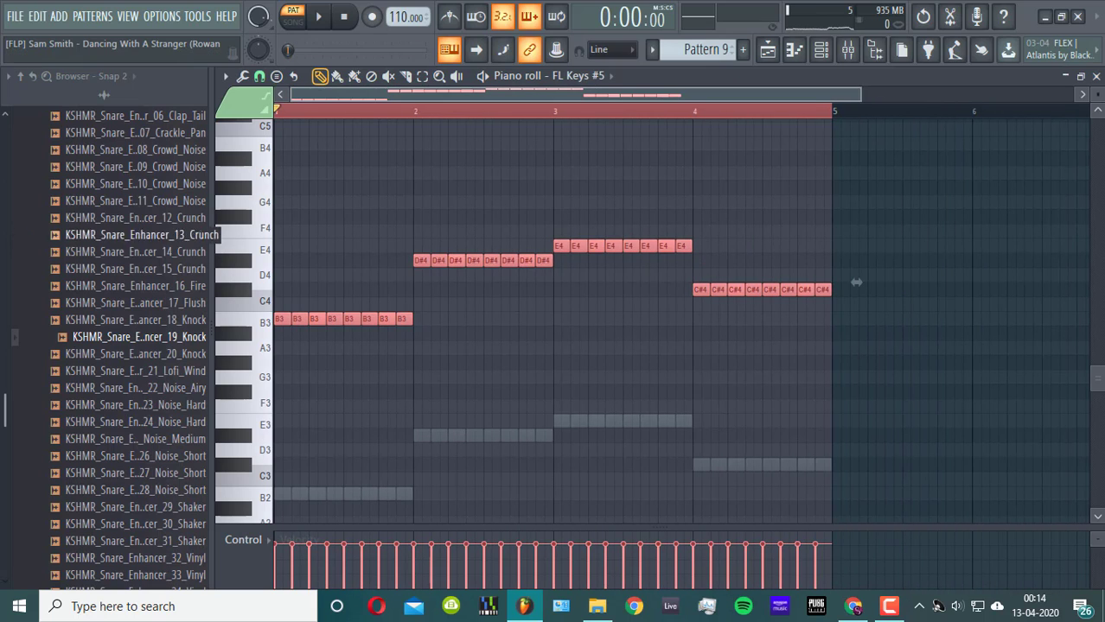
pyautogui.click(37, 16)
pyautogui.click(52, 76)
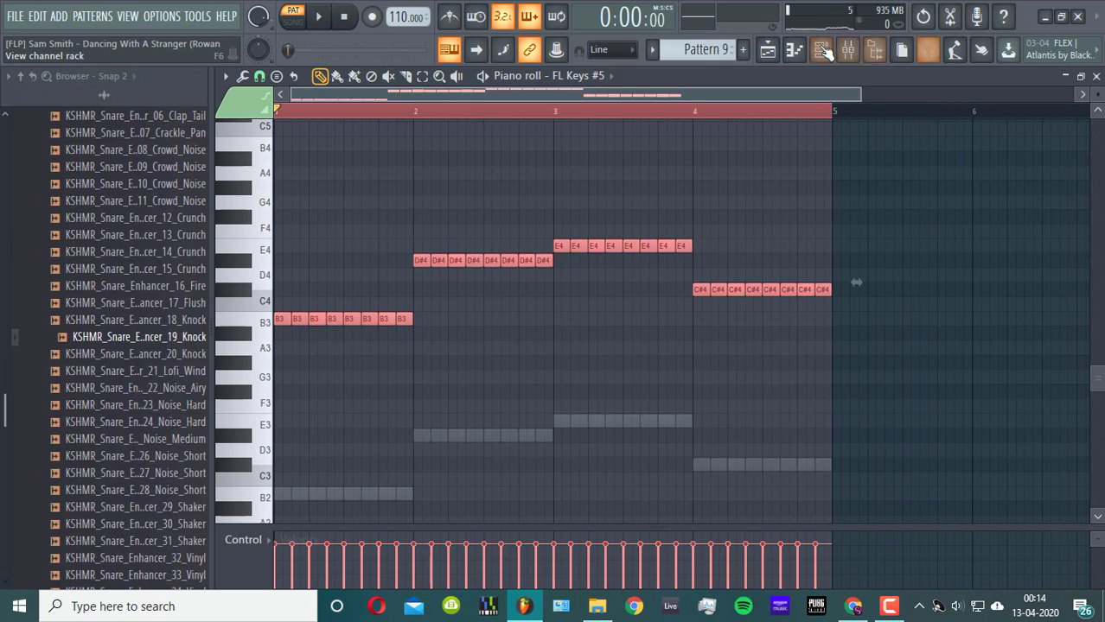
# - Delete the four Pattern 9 clips from Track 5 between bars 33 and 49 of the playlist
pyautogui.click(767, 50)
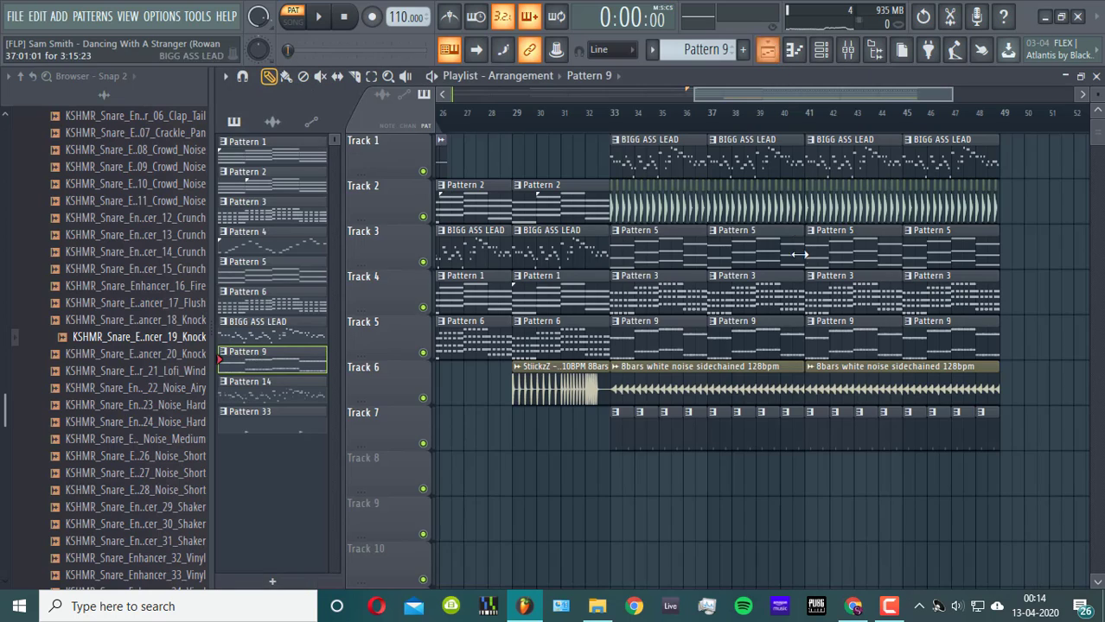
pyautogui.rightClick(951, 335)
pyautogui.rightClick(856, 339)
pyautogui.rightClick(756, 344)
pyautogui.rightClick(689, 352)
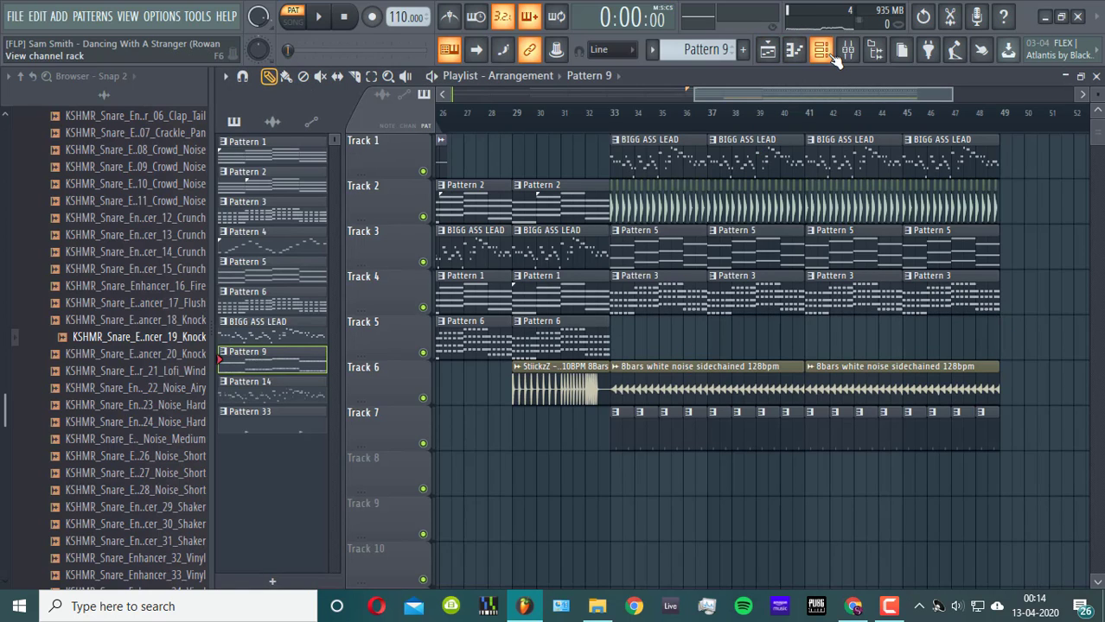
# - Add another Sylenth1 channel to the channel rack while Pattern 9 is selected
pyautogui.click(825, 53)
pyautogui.click(535, 566)
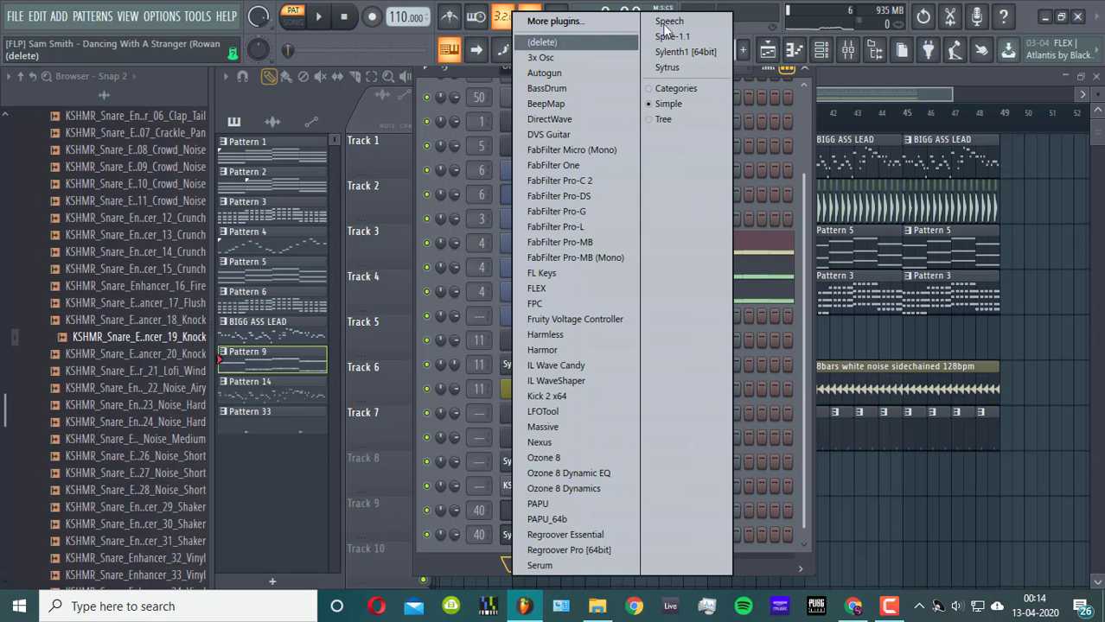
pyautogui.click(690, 52)
pyautogui.click(523, 355)
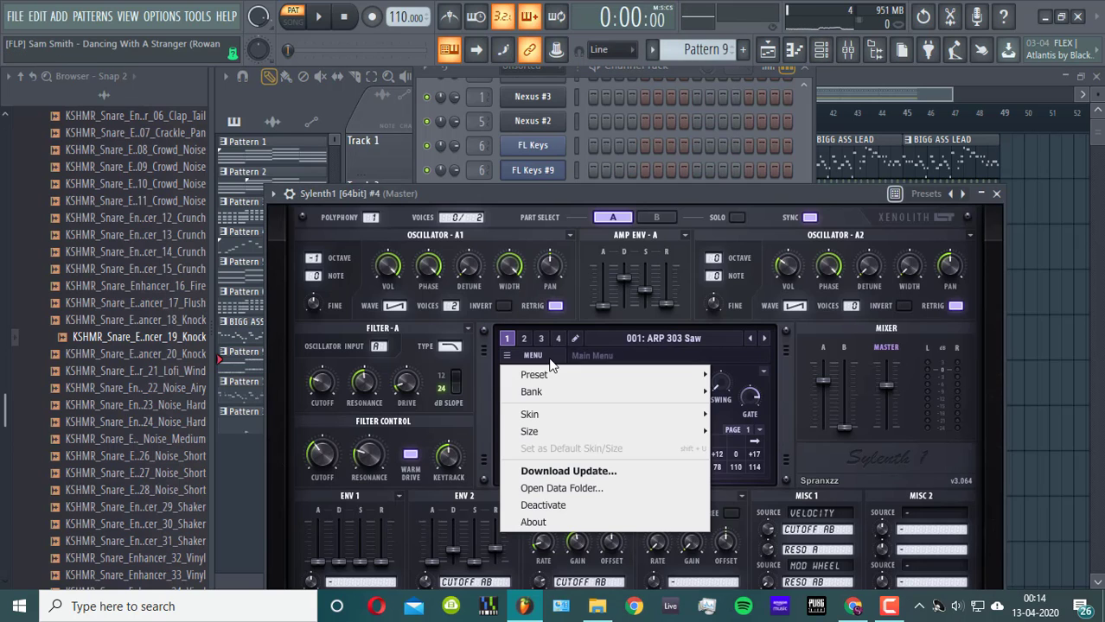
pyautogui.moveTo(638, 394)
pyautogui.moveTo(729, 395)
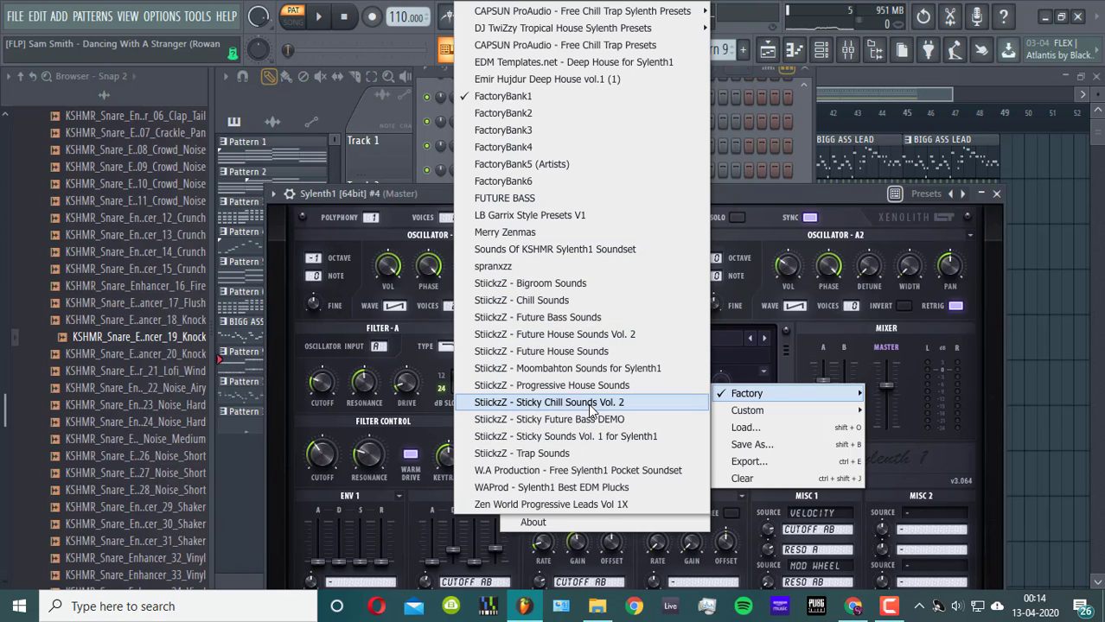
pyautogui.click(761, 317)
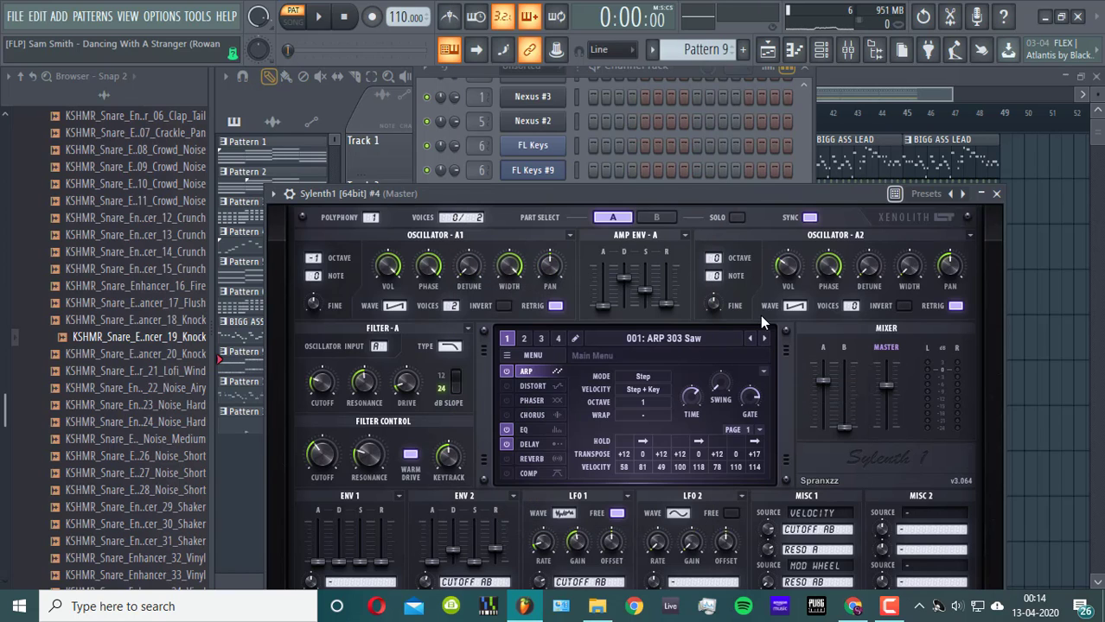
# - Load the bass preset file BS Bazic.fxp from the tropical folder into Sylenth1 #4
pyautogui.click(544, 358)
pyautogui.moveTo(540, 372)
pyautogui.click(730, 372)
pyautogui.scroll(4, 631, 374)
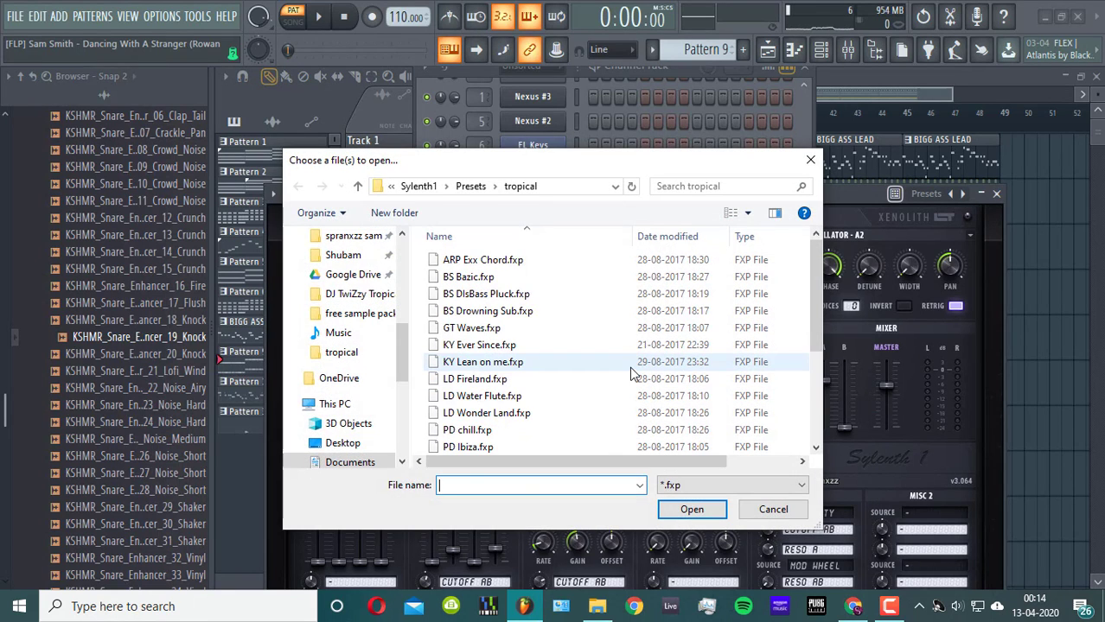
pyautogui.click(511, 294)
pyautogui.click(488, 278)
pyautogui.click(691, 509)
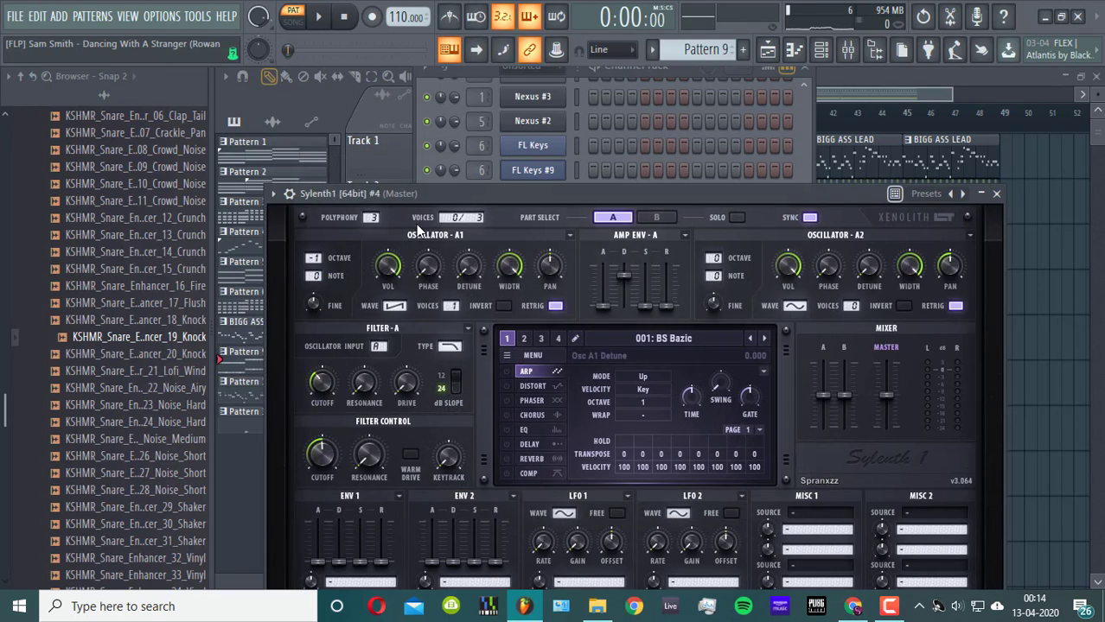
# - Create a new pattern and paste the copied notes into the Sylenth1 #4 piano roll
pyautogui.click(265, 201)
pyautogui.click(331, 213)
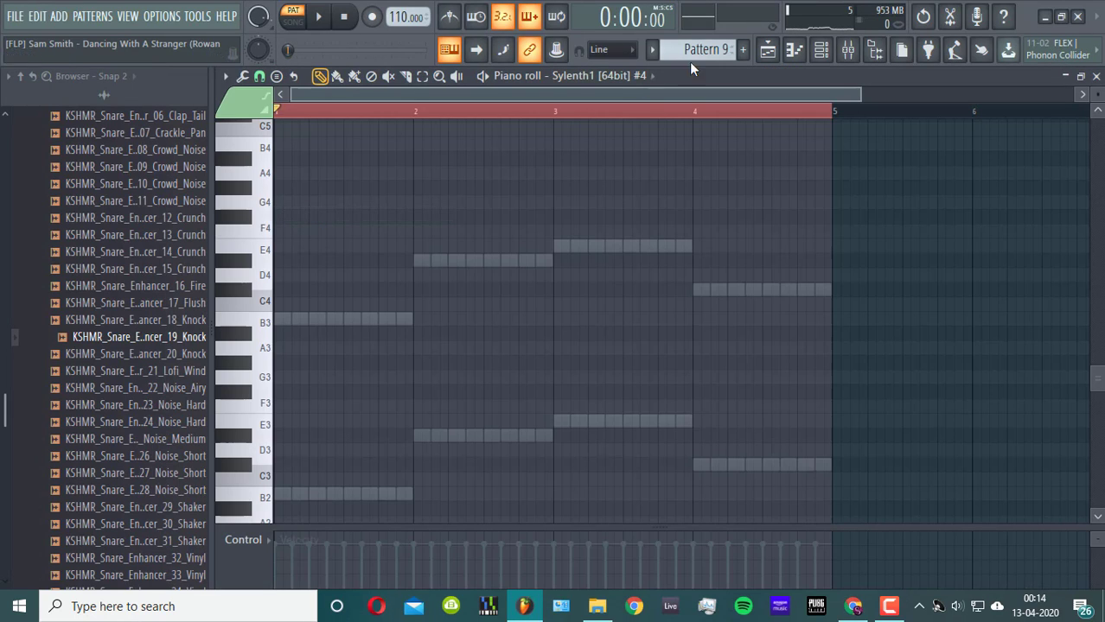
pyautogui.press('F4')
pyautogui.press('Return')
pyautogui.hotkey('ctrl', 'v')
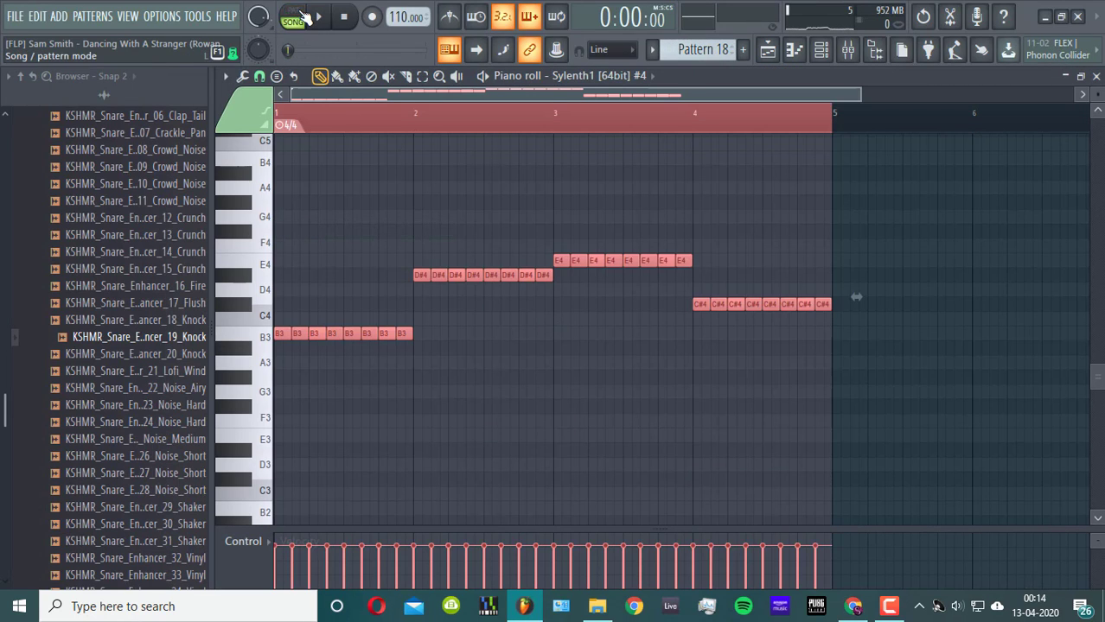
# - Play the pattern on its own in pattern mode and transpose all Sylenth1 #4 notes up one octave
pyautogui.click(295, 17)
pyautogui.press('space')
pyautogui.hotkey('ctrl', 'Up')
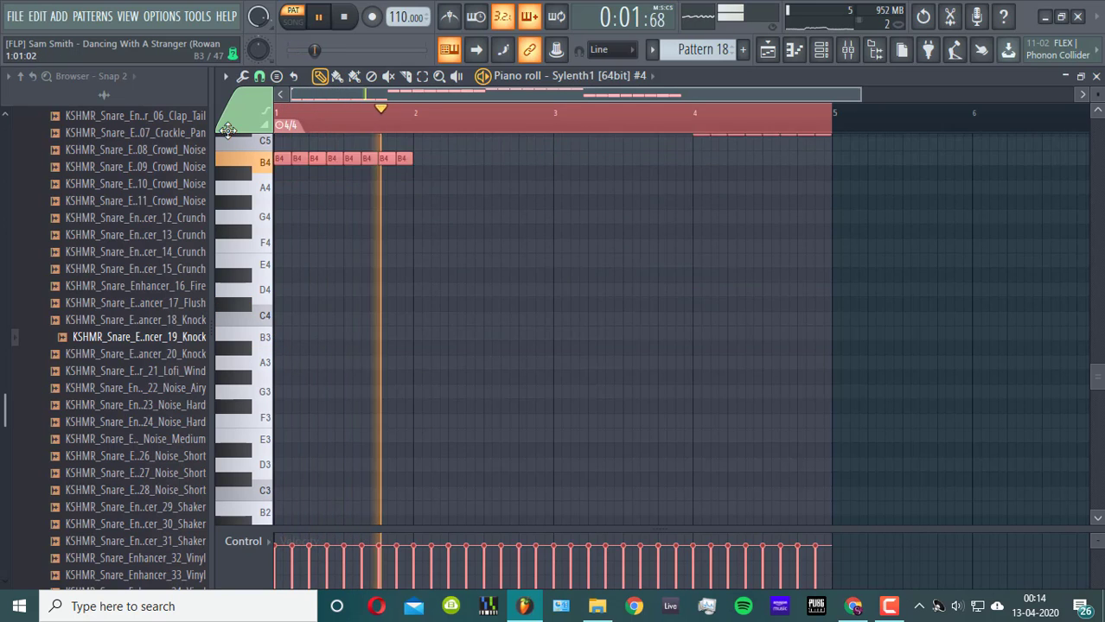
pyautogui.scroll(1, 228, 130)
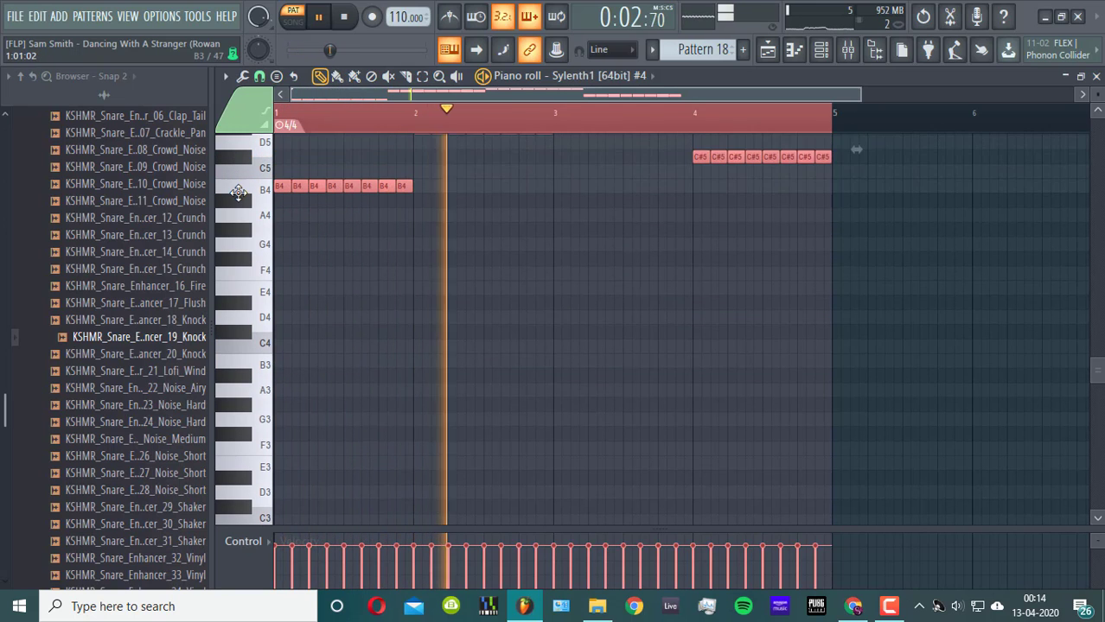
# - Copy the Sylenth1 #4 notes and add another Sylenth1 channel to the channel rack
pyautogui.click(38, 15)
pyautogui.click(52, 76)
pyautogui.click(823, 61)
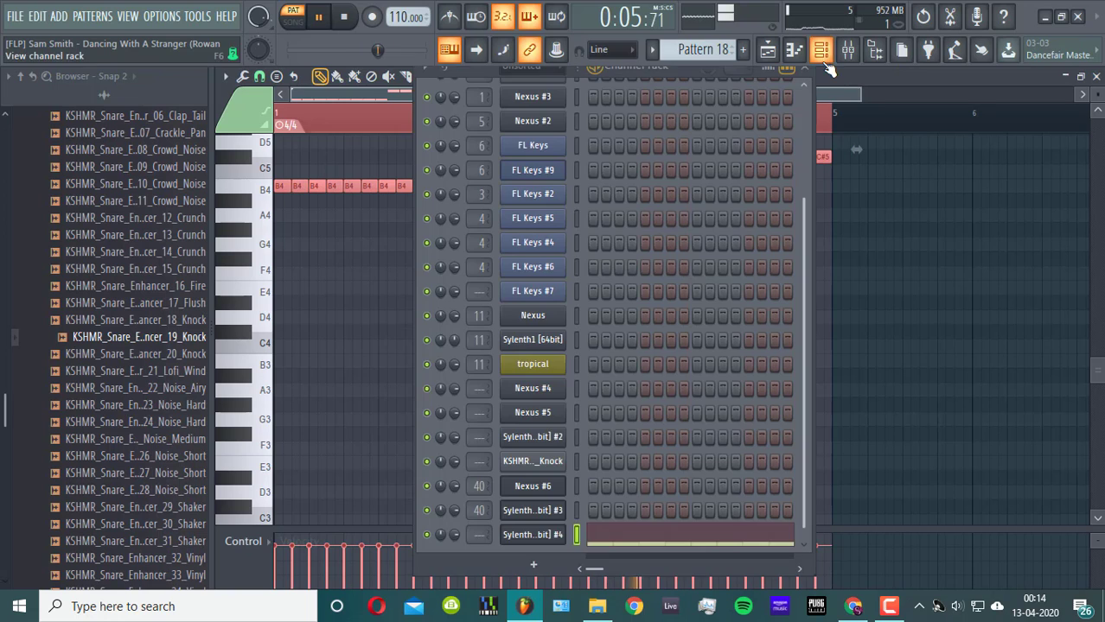
pyautogui.click(536, 567)
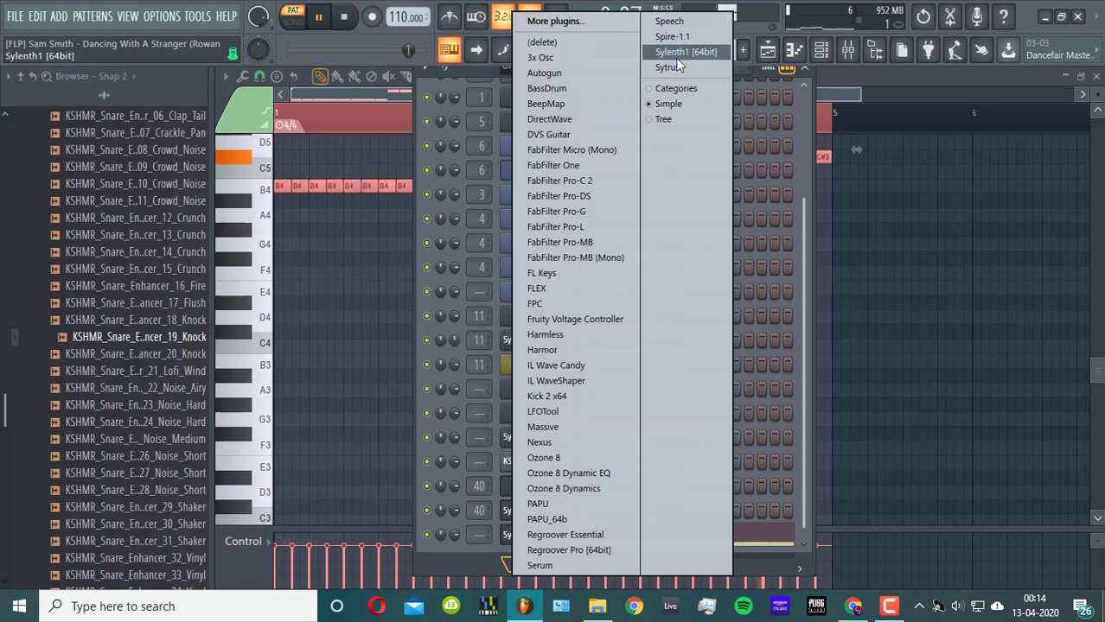
pyautogui.click(817, 50)
# - Load the preset file BA Kygo Bass.fxp from the DJ TwiZzy Tropical House folder into Sylenth1 #5
pyautogui.click(554, 377)
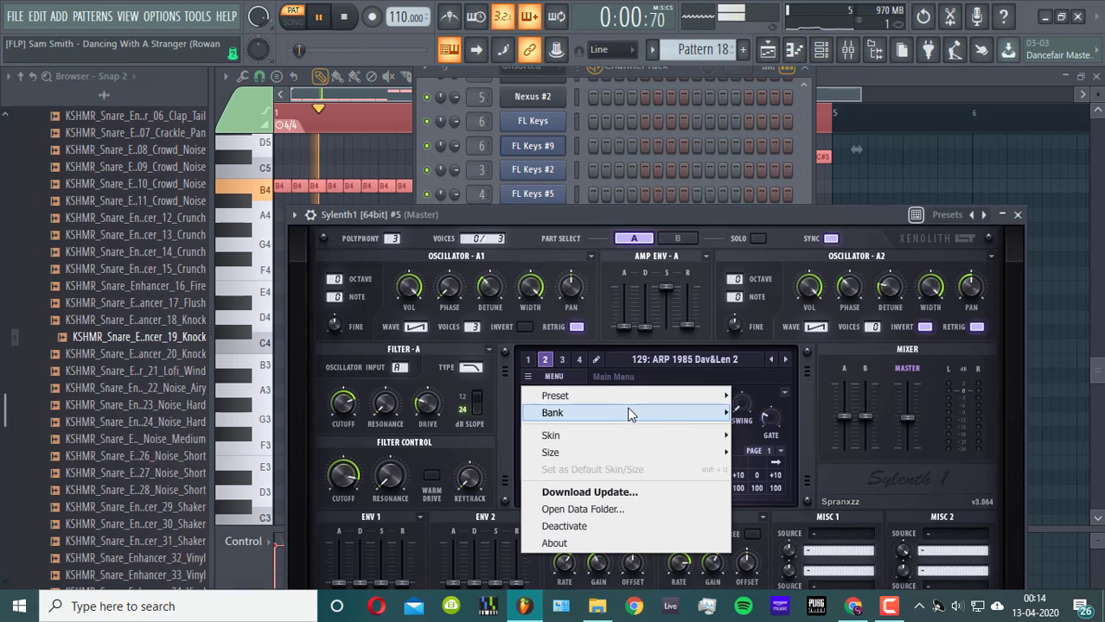
pyautogui.moveTo(683, 396)
pyautogui.click(792, 399)
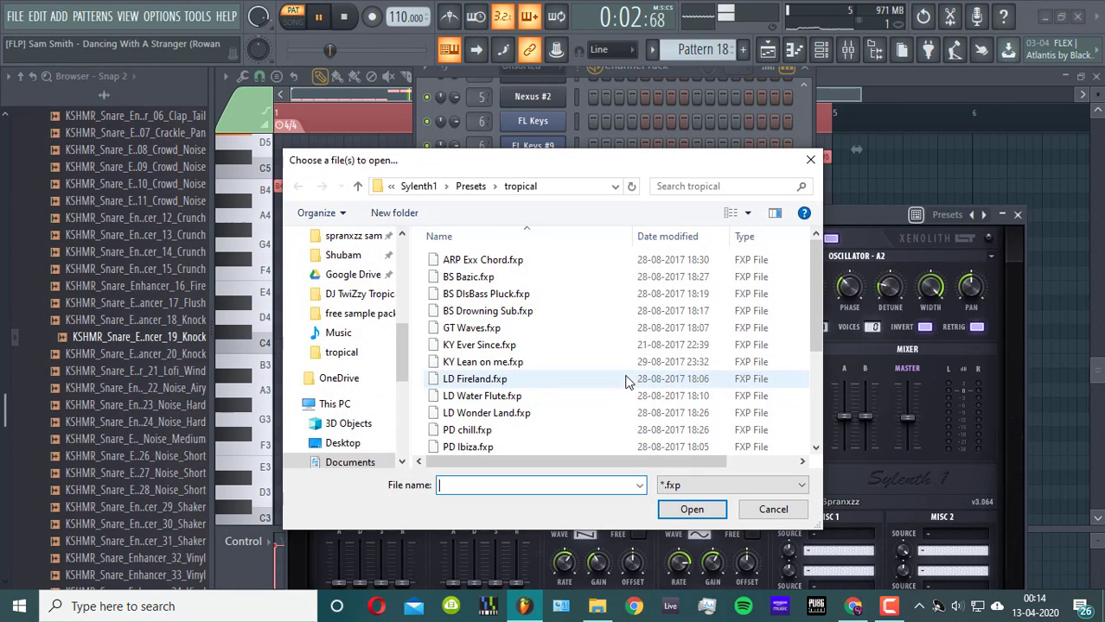
pyautogui.click(474, 189)
pyautogui.doubleClick(484, 278)
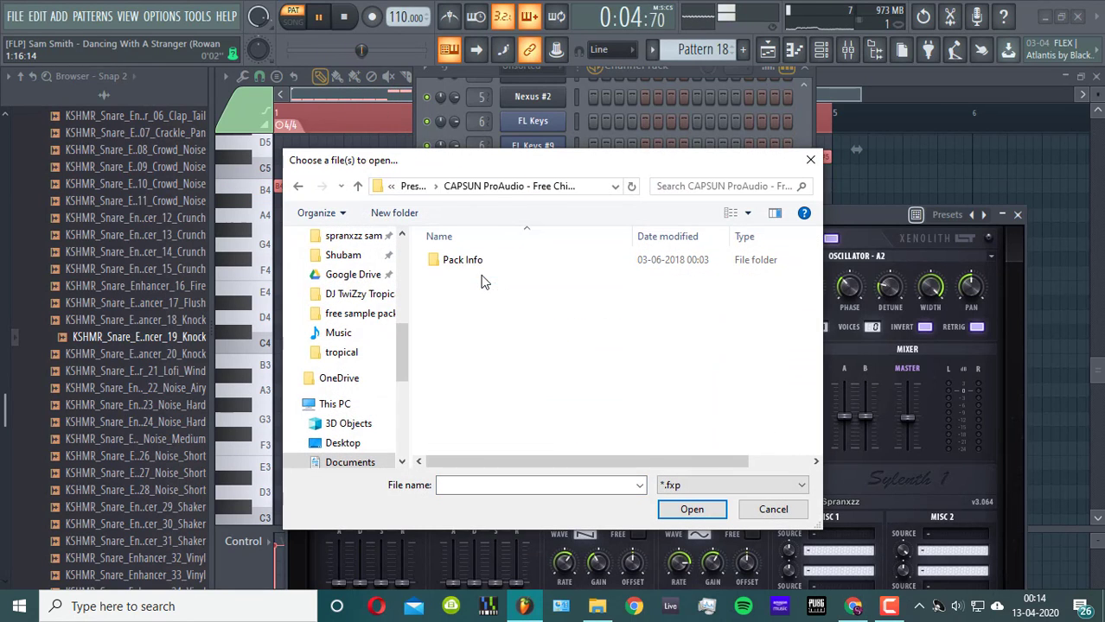
pyautogui.click(425, 189)
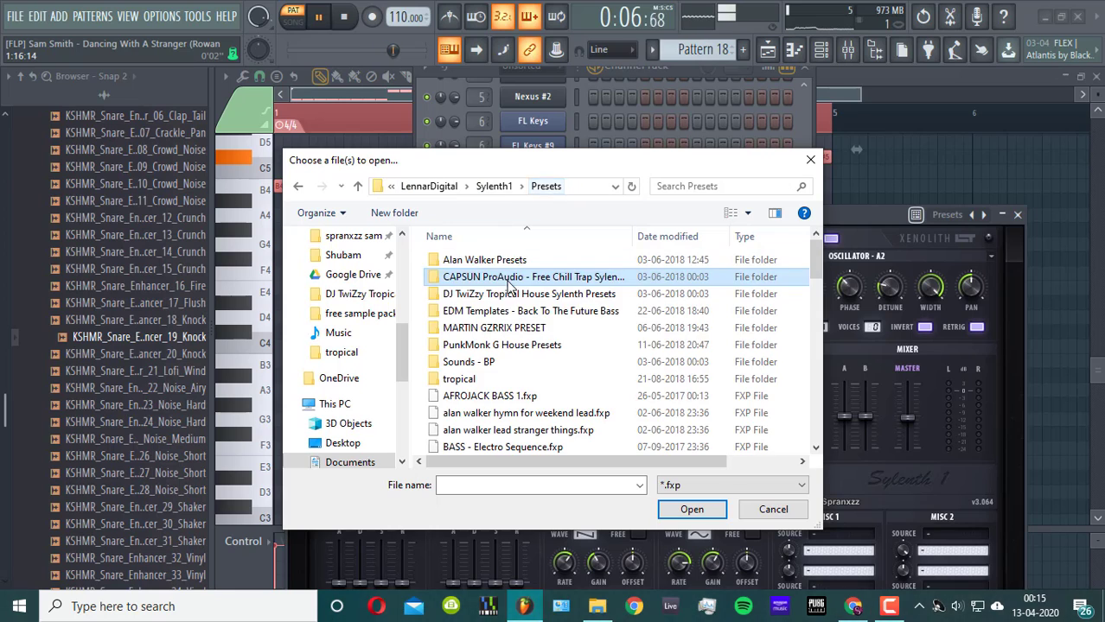
pyautogui.doubleClick(449, 294)
pyautogui.scroll(-10, 519, 315)
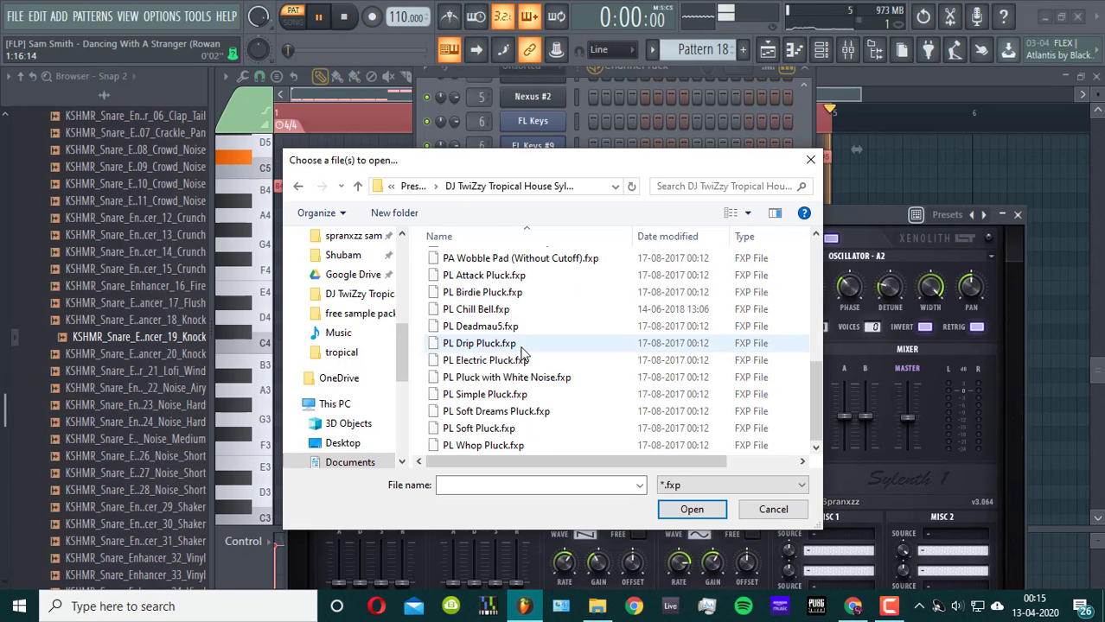
pyautogui.scroll(10, 514, 316)
pyautogui.click(509, 328)
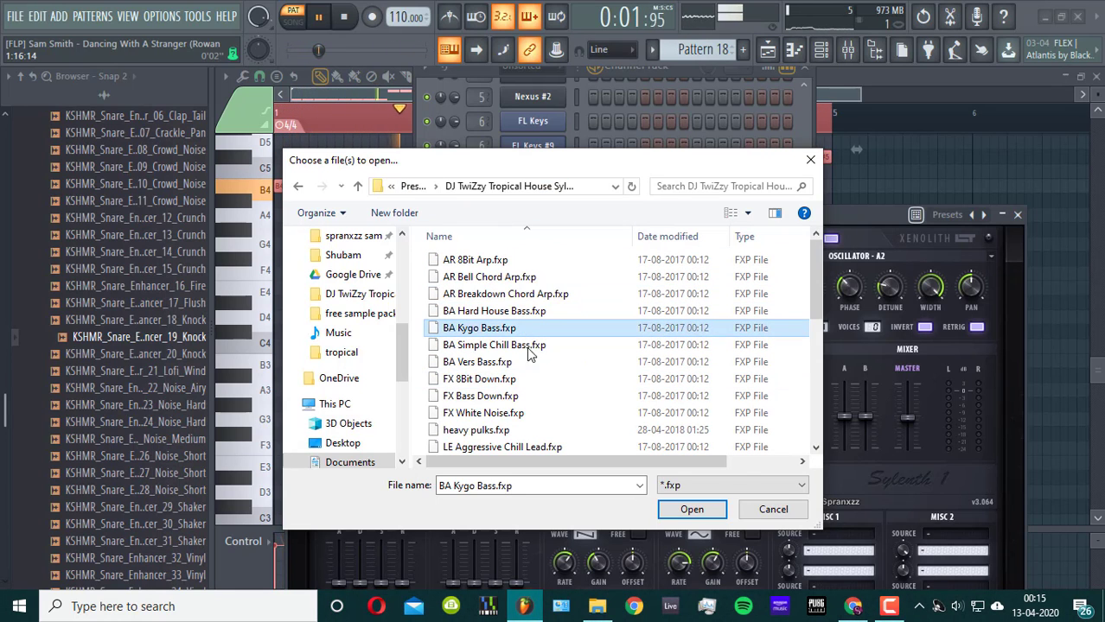
pyautogui.click(691, 509)
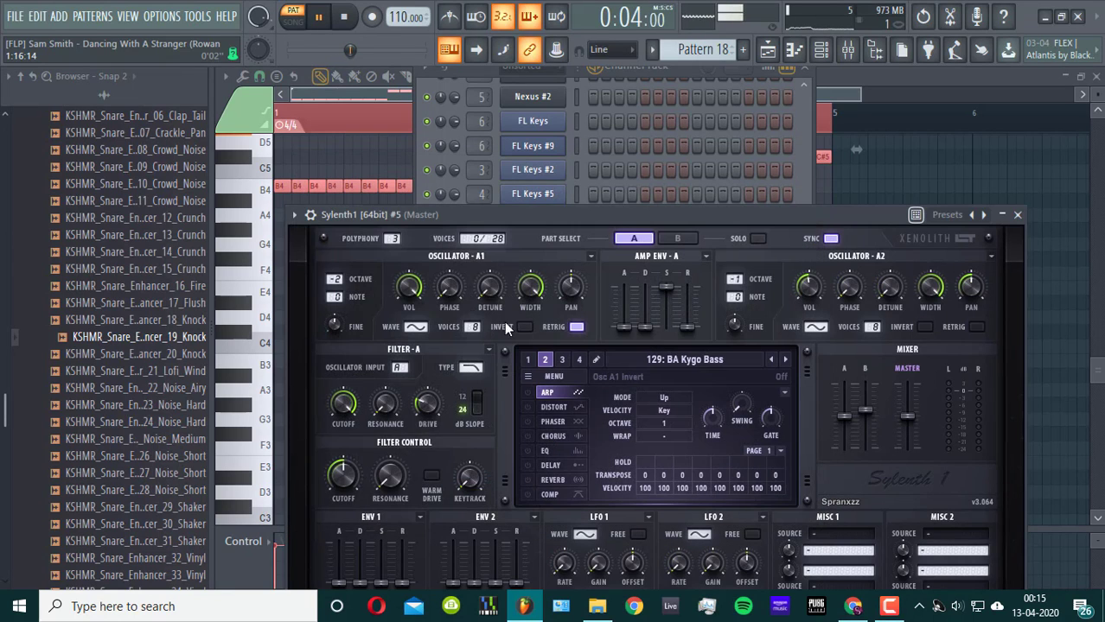
# - Paste the copied bass notes into Sylenth1 #5 and route both Sylenth1 #4 and #5 to mixer track 20
pyautogui.click(294, 217)
pyautogui.click(313, 233)
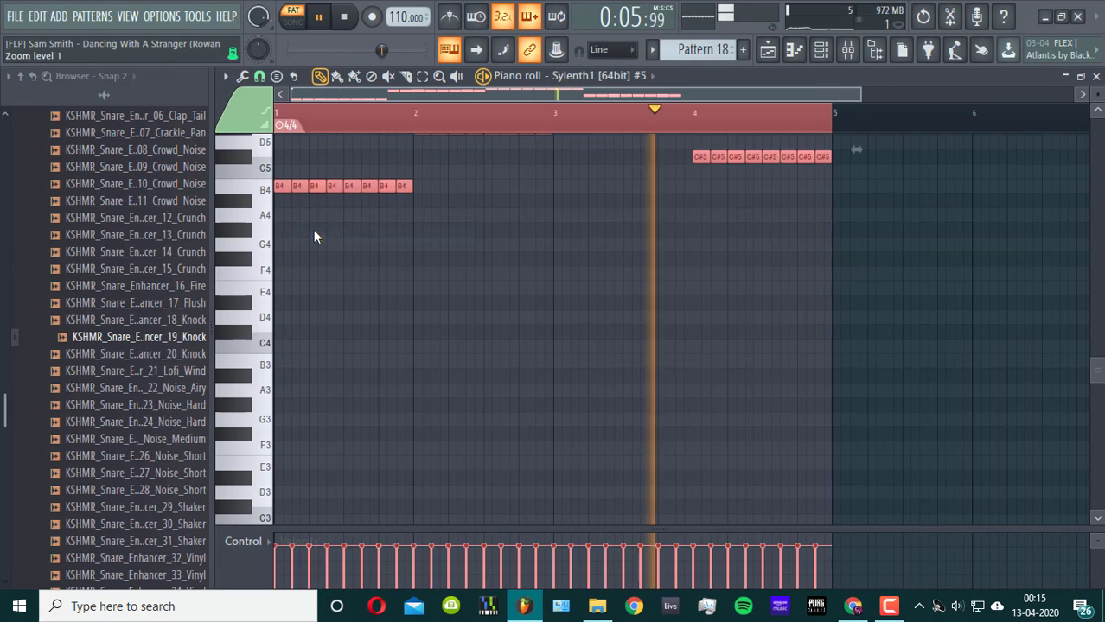
pyautogui.click(819, 50)
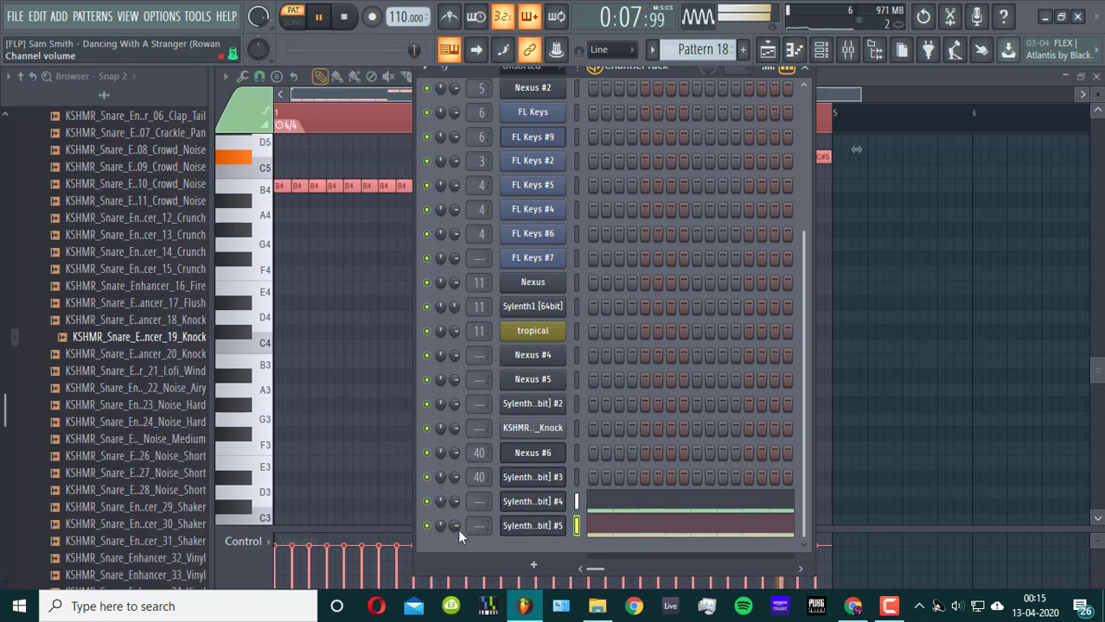
pyautogui.moveTo(477, 501); pyautogui.dragTo(477, 467)
pyautogui.moveTo(479, 526); pyautogui.dragTo(479, 489)
pyautogui.scroll(6, 488, 526)
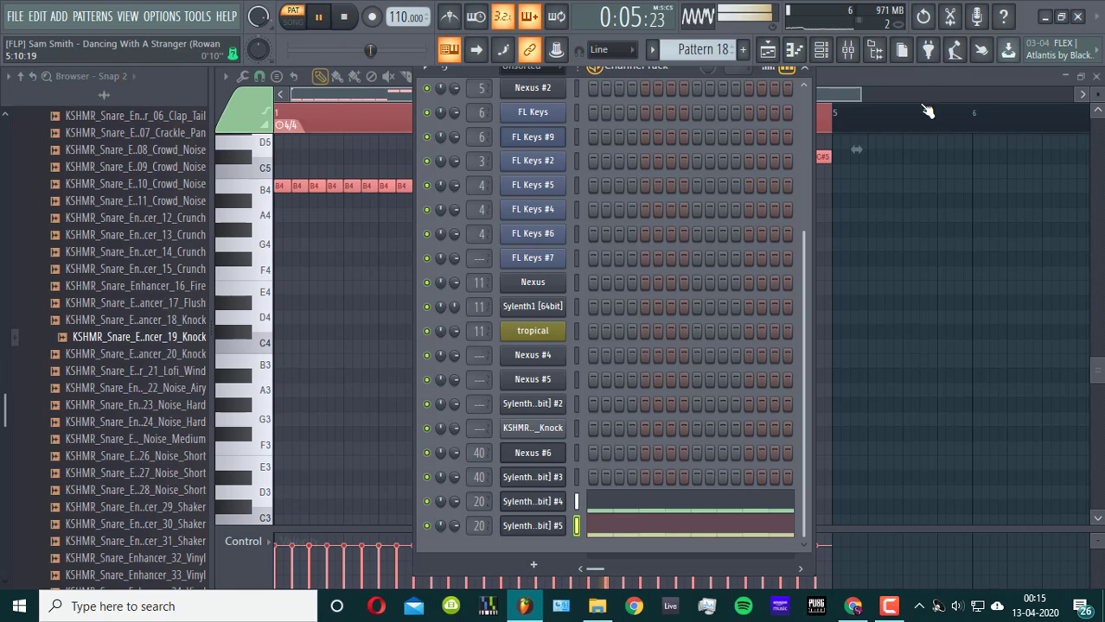
# - Add Fruity parametric EQ 2 to mixer Insert 20 and cut band 4 by about 4.4 dB around 553 Hz
pyautogui.click(849, 52)
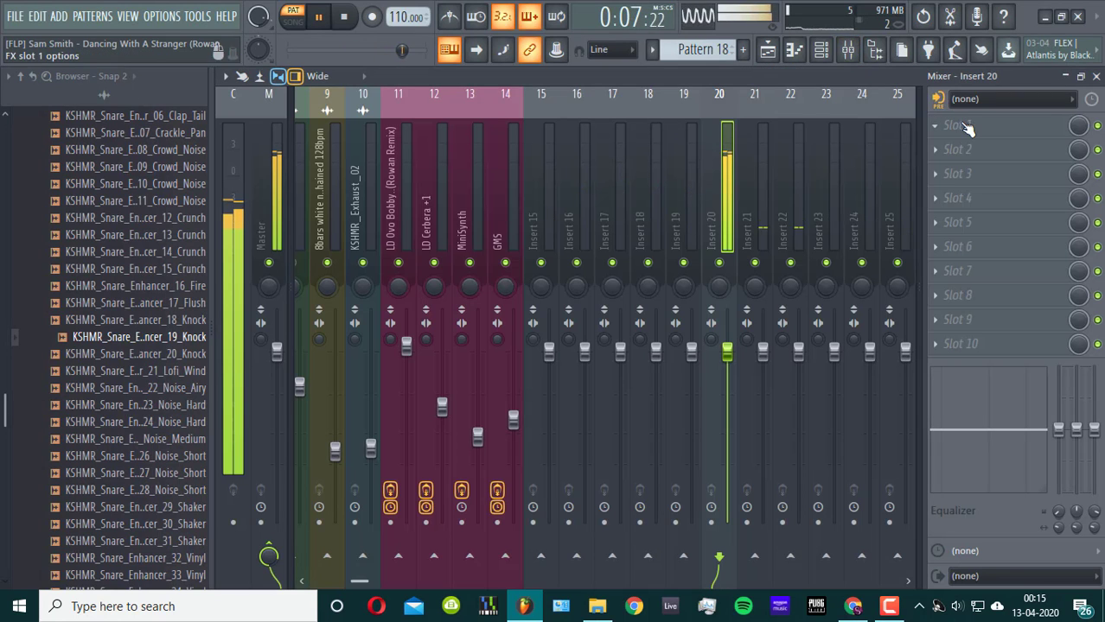
pyautogui.click(967, 128)
pyautogui.click(572, 316)
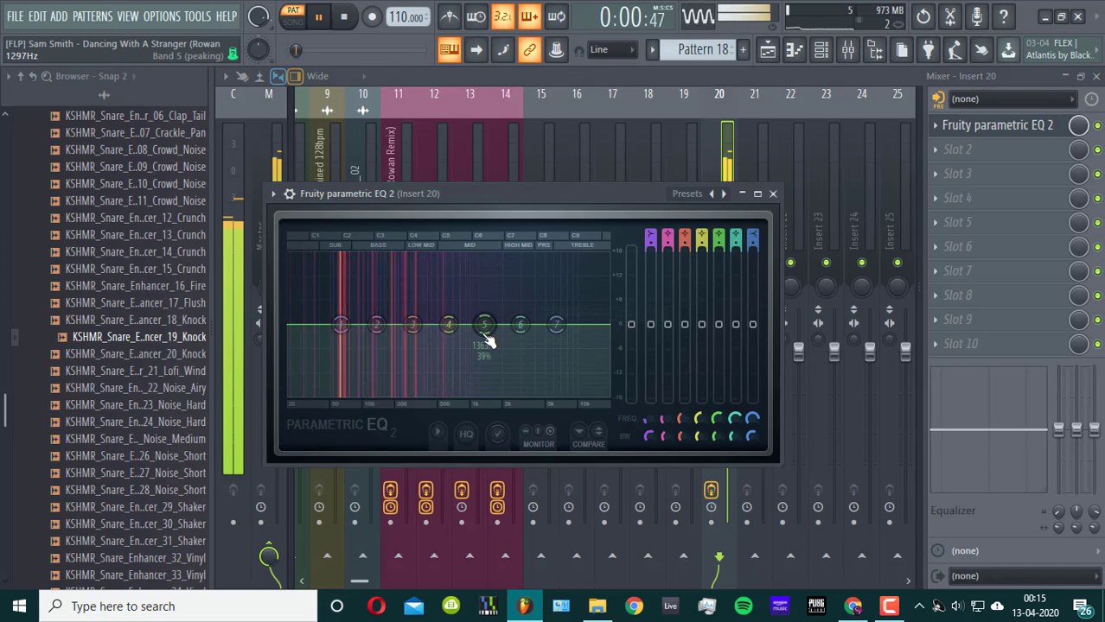
pyautogui.moveTo(449, 324)
pyautogui.mouseDown()
pyautogui.moveTo(431, 358)
pyautogui.moveTo(442, 342)
pyautogui.mouseUp()
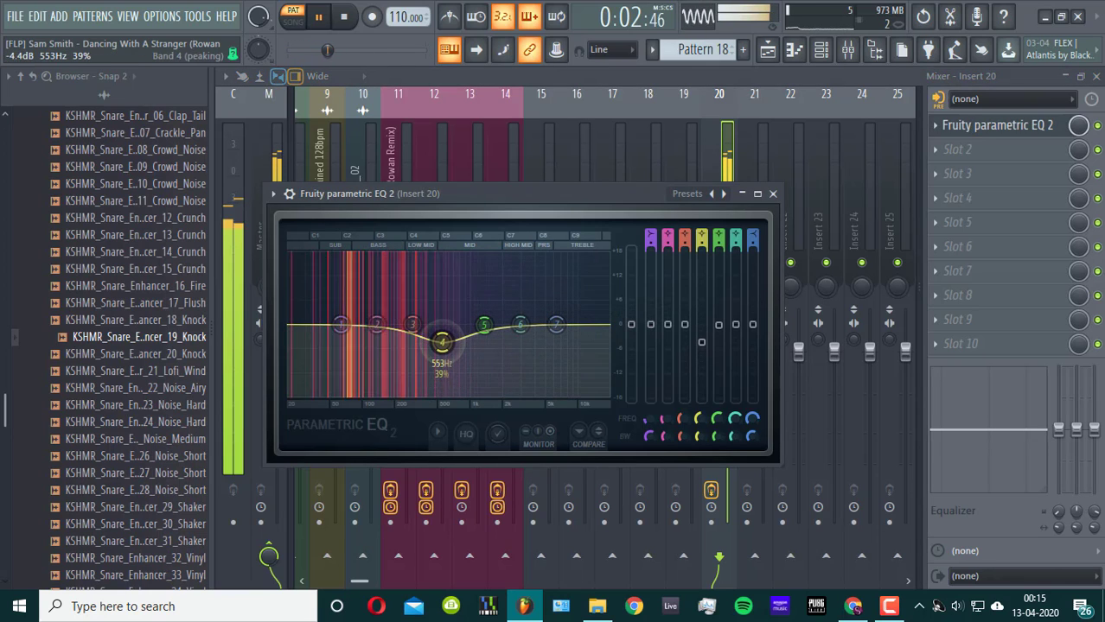
# - Add Kickstart to the second effect slot of Insert 20 and set its mix to 70%
pyautogui.click(1043, 153)
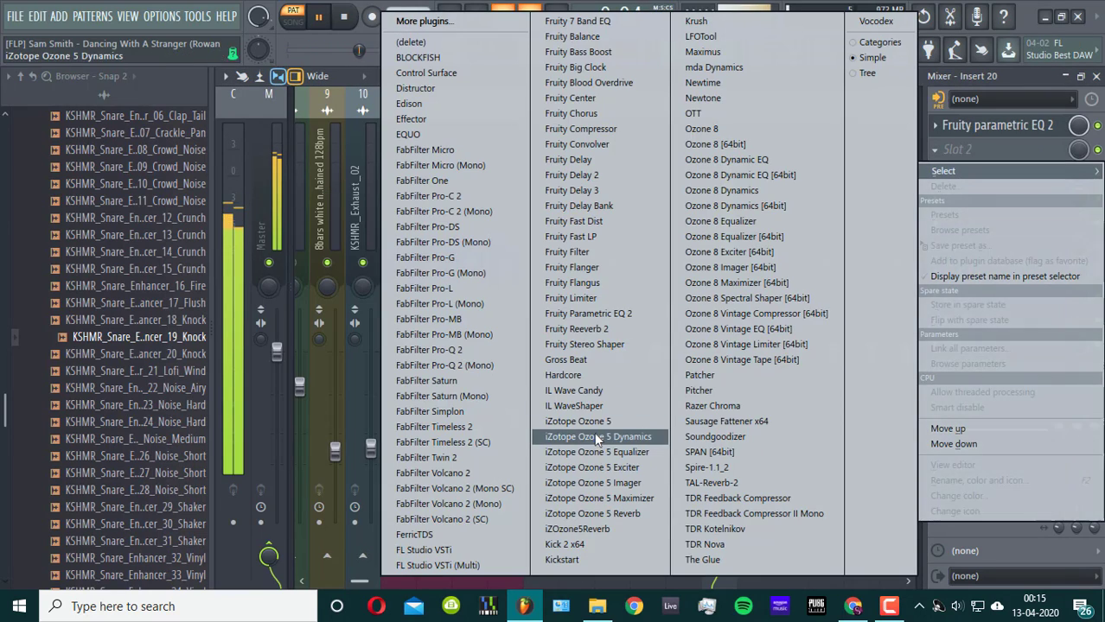
pyautogui.click(570, 558)
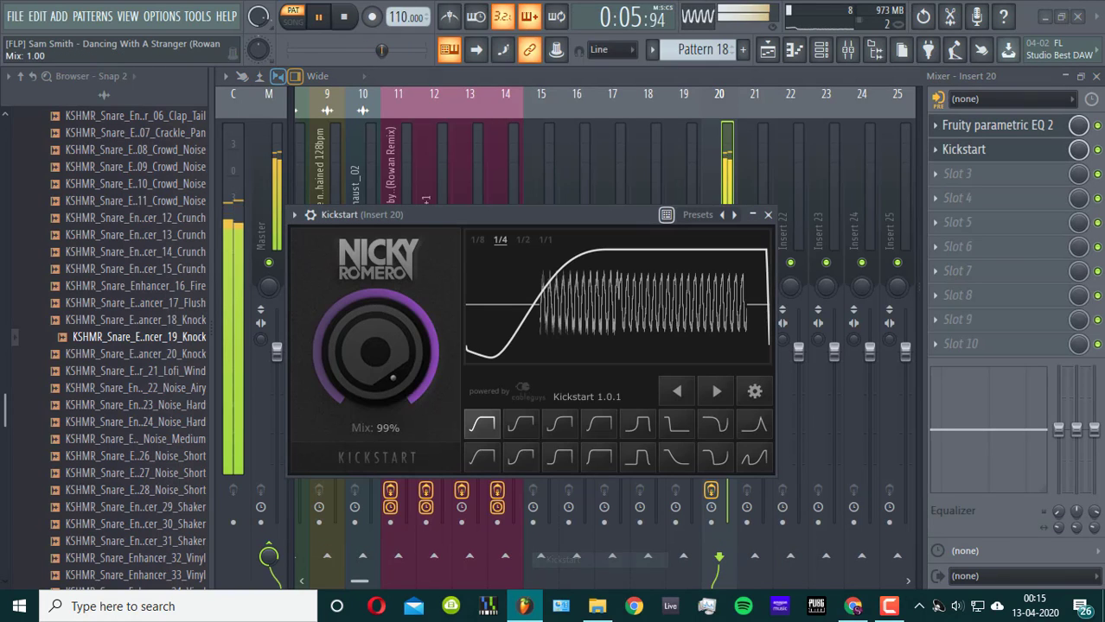
pyautogui.moveTo(377, 353); pyautogui.dragTo(376, 379)
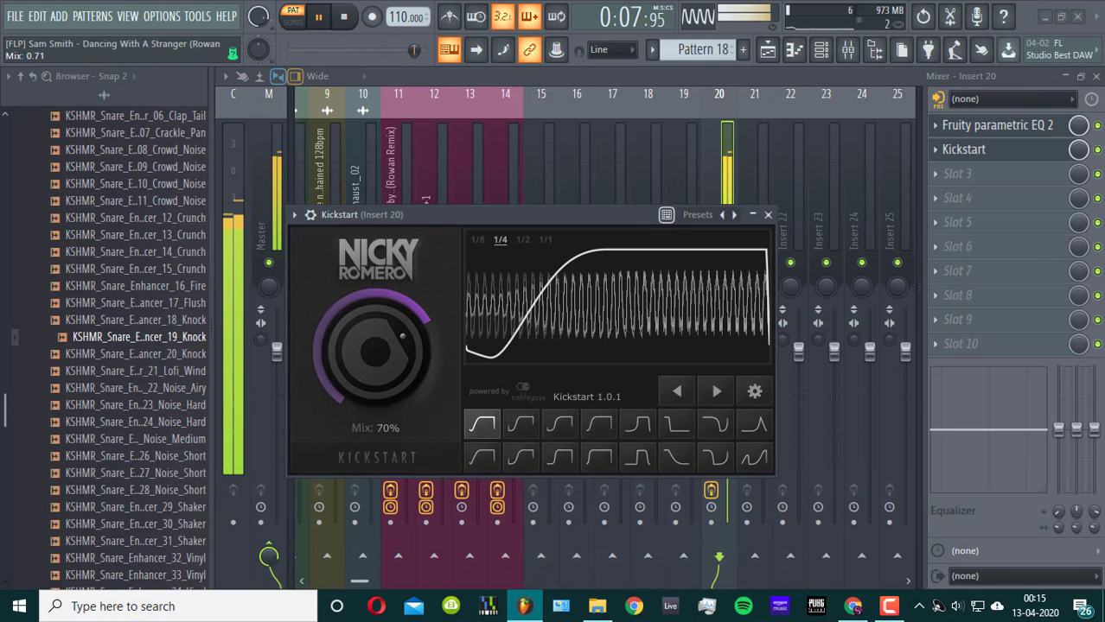
# - Add a third bass Sylenth1 channel to the channel rack and load the tropical bass 2 preset into it
pyautogui.click(768, 53)
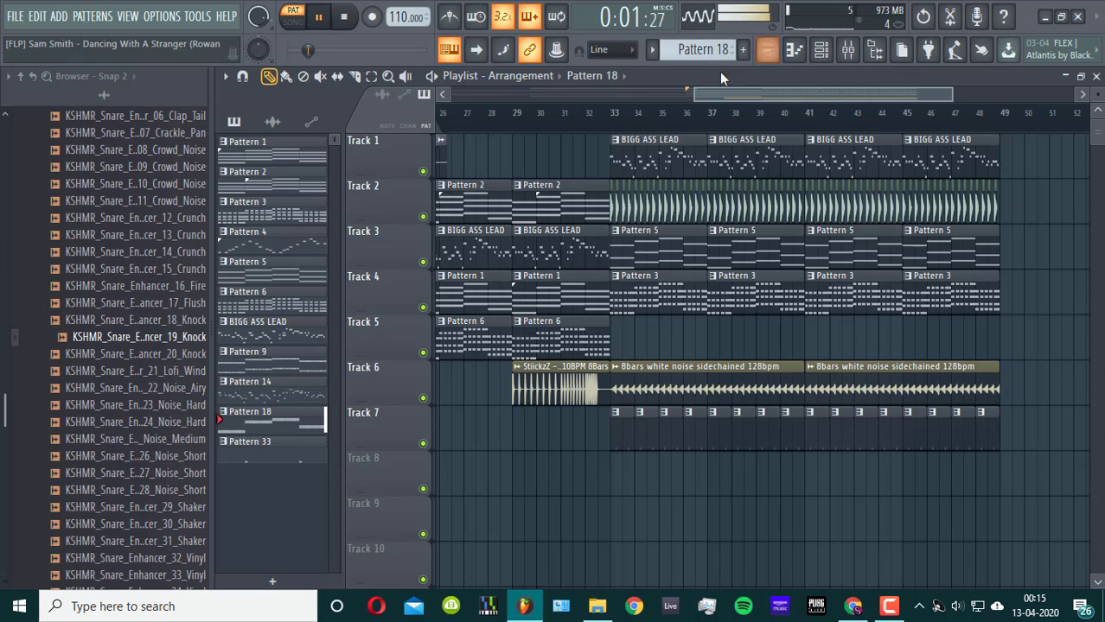
pyautogui.click(824, 50)
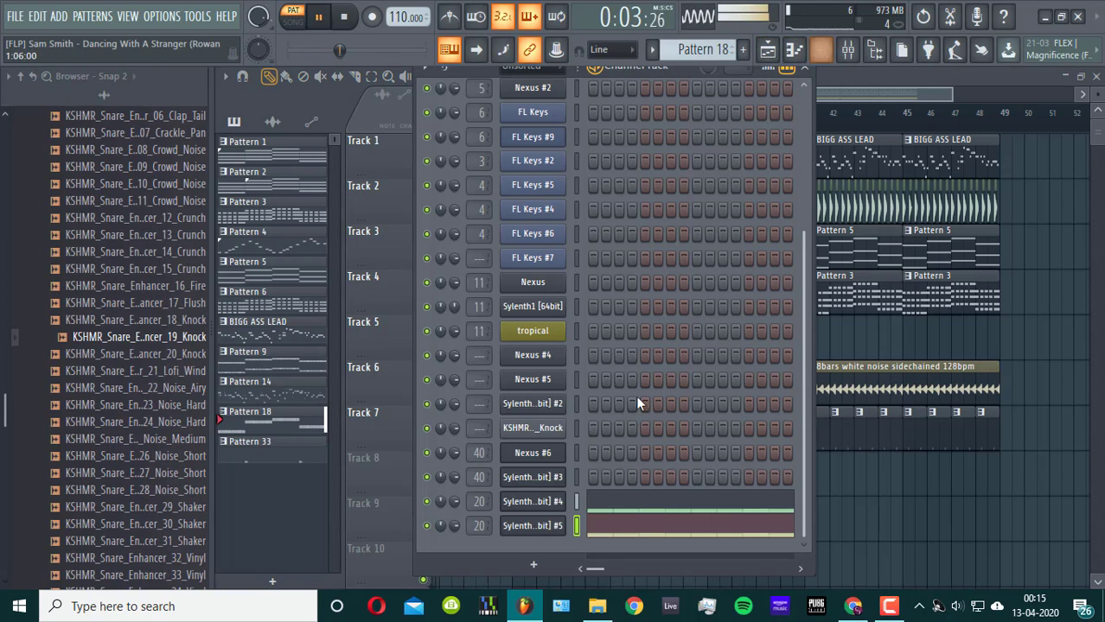
pyautogui.click(540, 571)
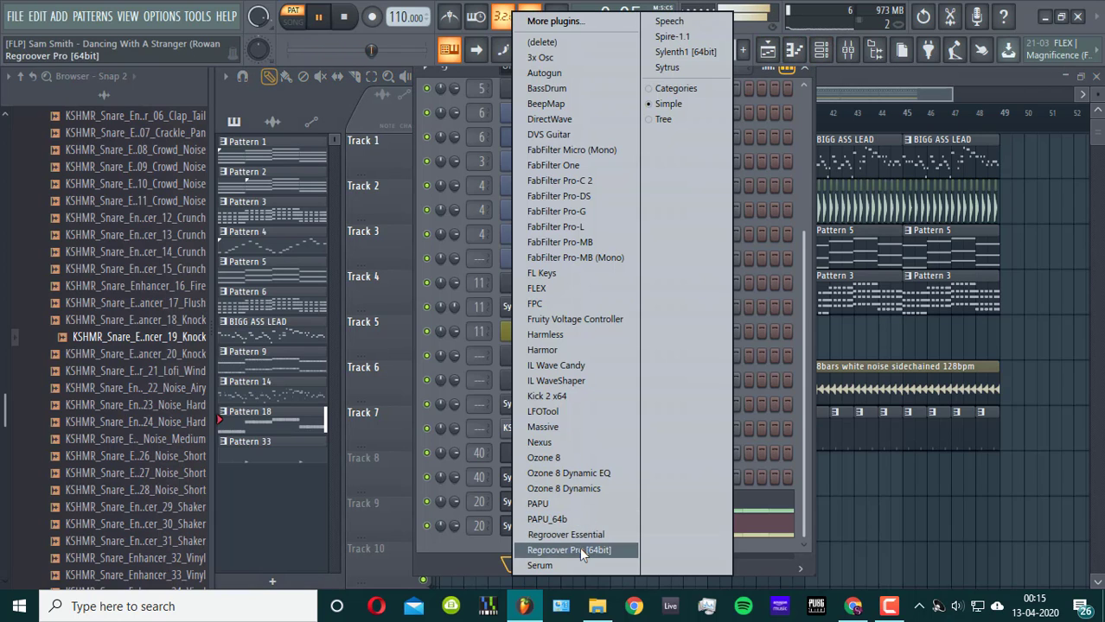
pyautogui.click(692, 51)
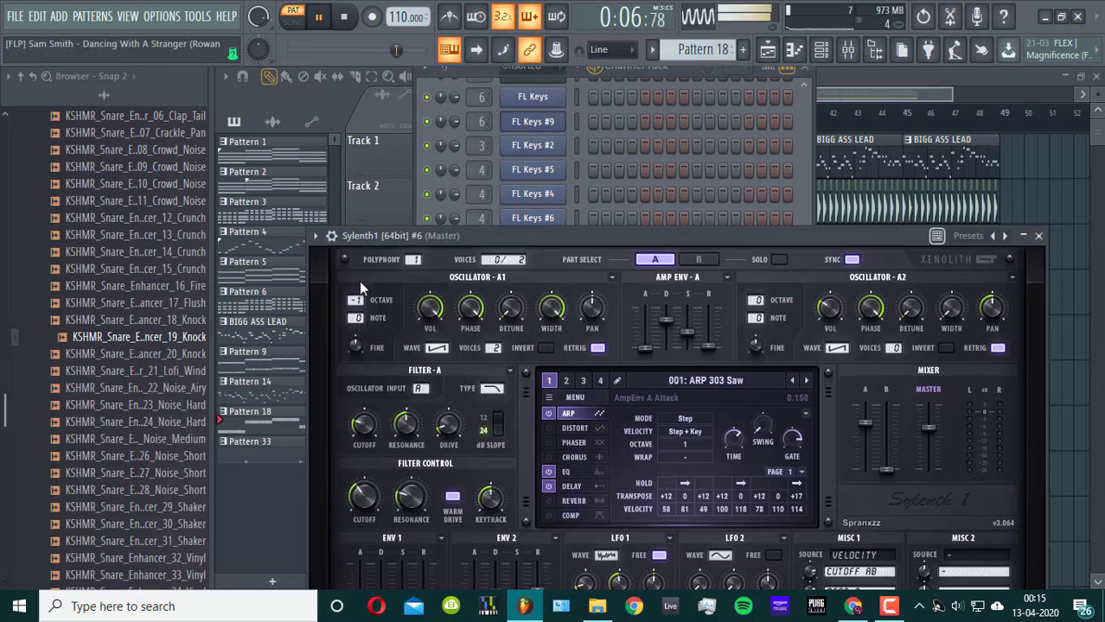
pyautogui.click(319, 238)
pyautogui.moveTo(355, 280)
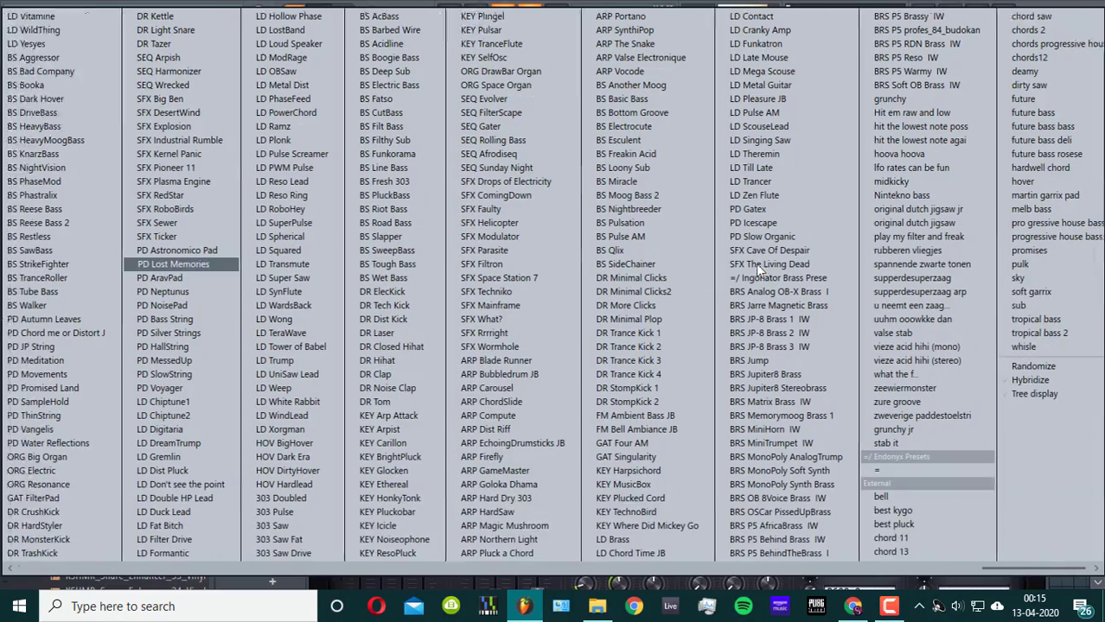
pyautogui.click(1016, 333)
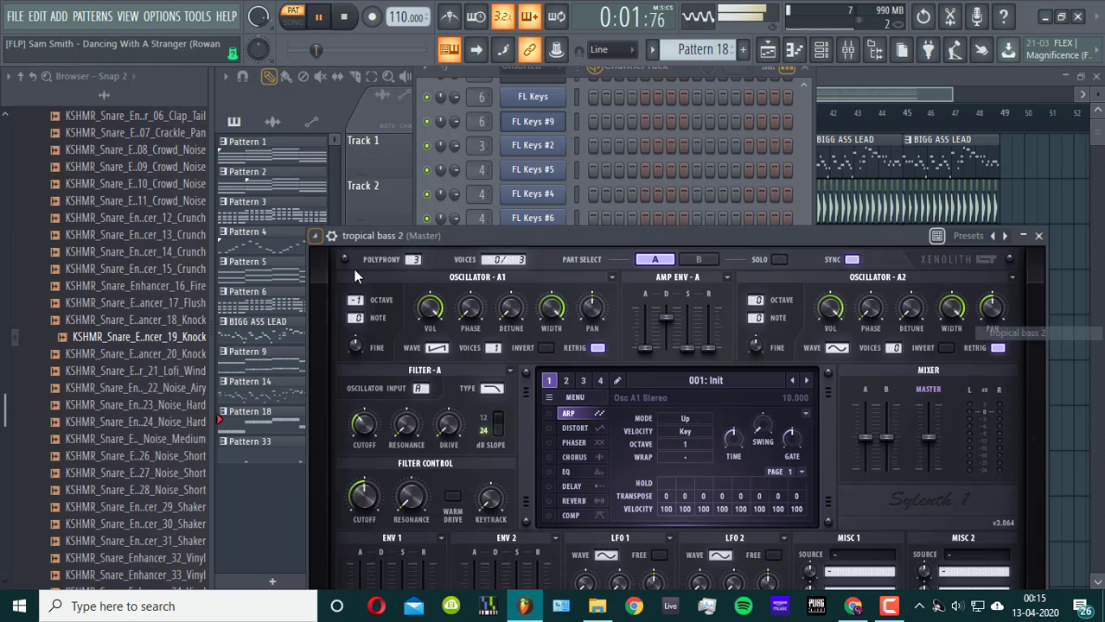
# - Paste the copied bass notes into the tropical bass 2 piano roll
pyautogui.click(318, 238)
pyautogui.click(339, 250)
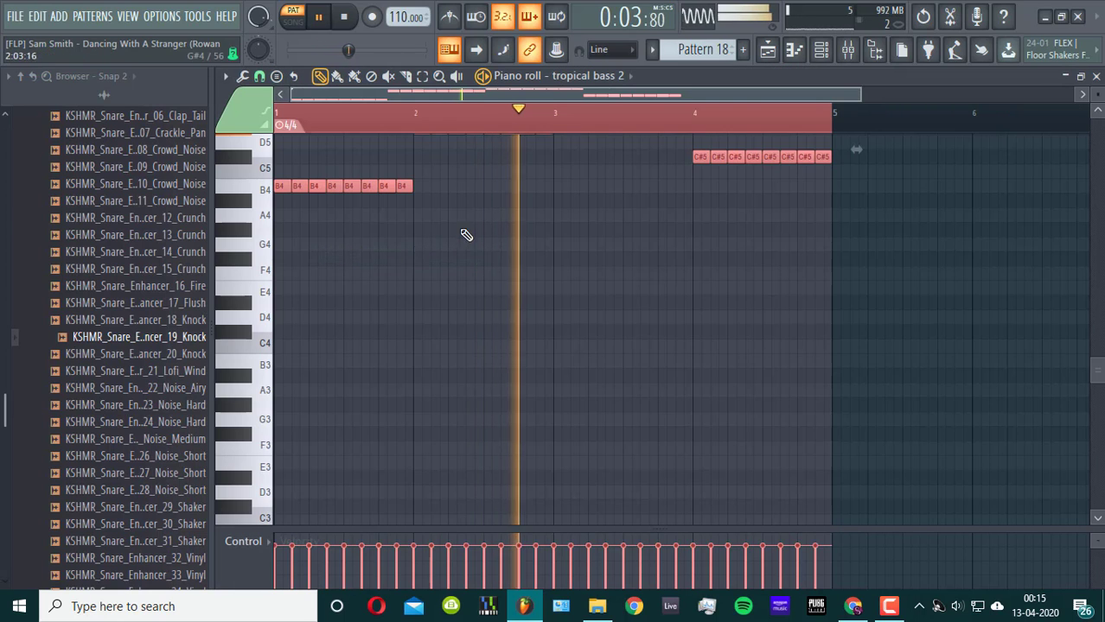
pyautogui.scroll(2, 467, 232)
# - Switch the tropical bass 2 channel to the tropical bass preset
pyautogui.click(821, 52)
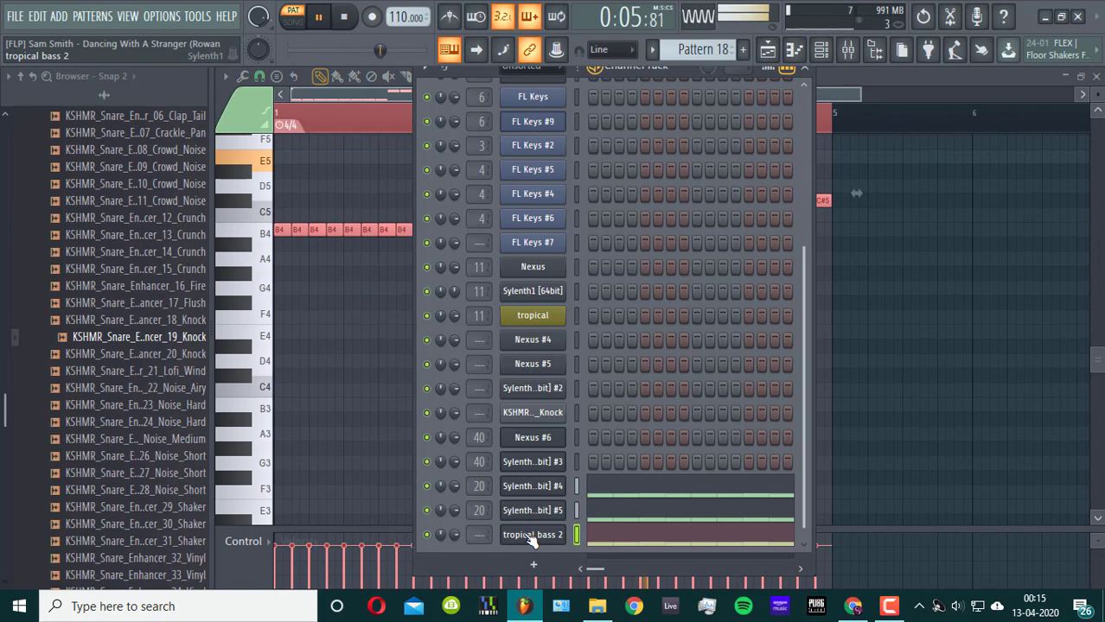
pyautogui.click(532, 535)
pyautogui.click(1000, 238)
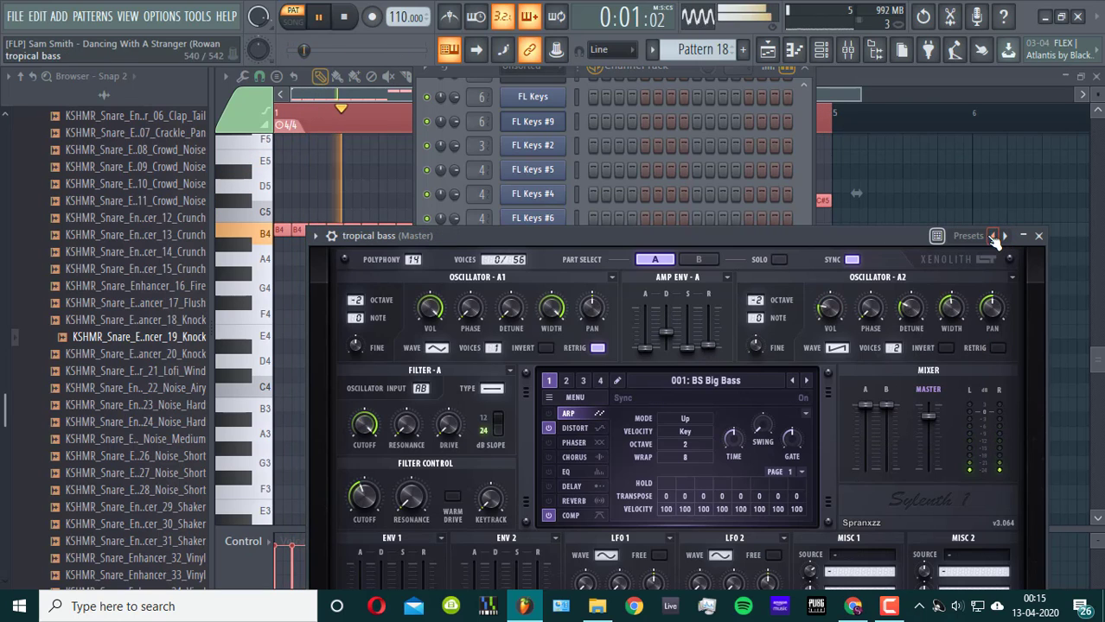
# - Assign the tropical bass channel to a mixer track and slightly lower the Insert 20 volume
pyautogui.click(824, 50)
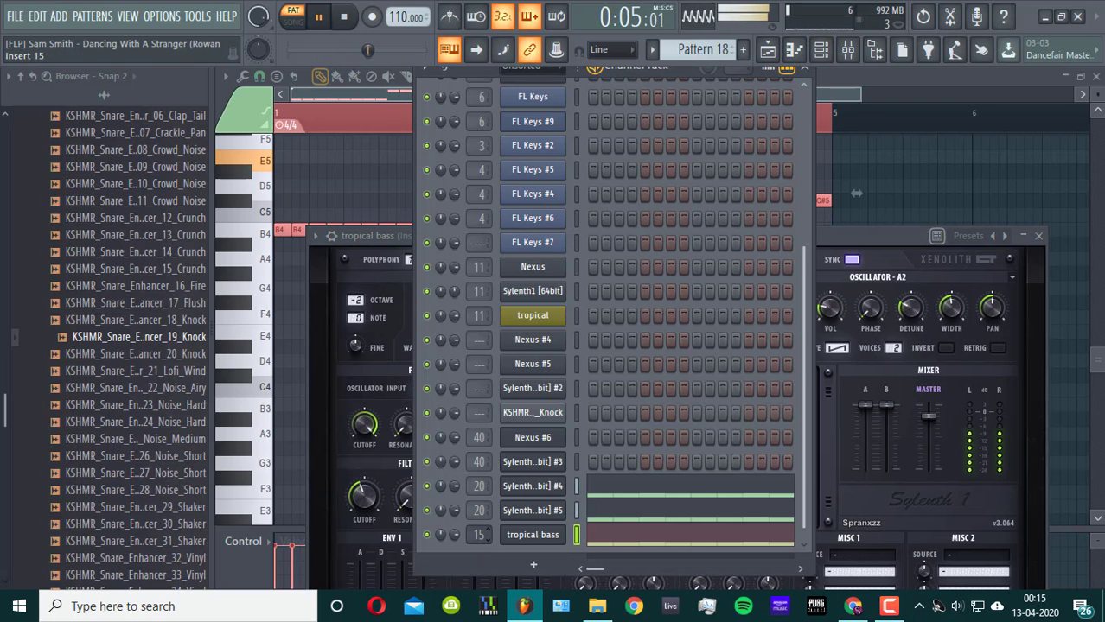
pyautogui.click(849, 52)
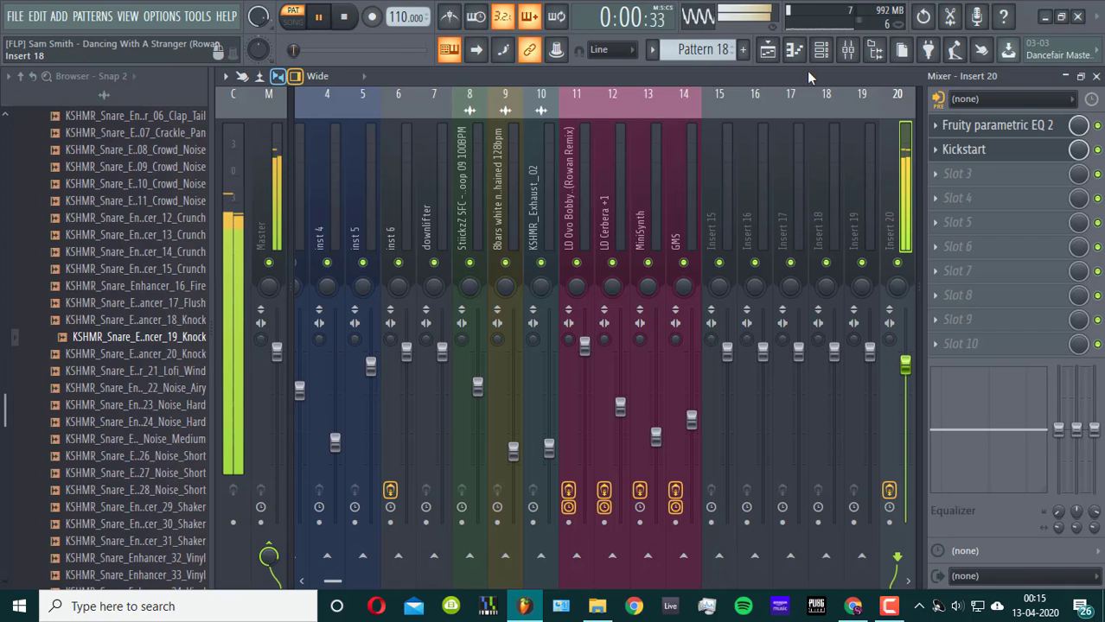
# - In Pattern 5, replace the FL Keys #2 channel with Nexus and load the AR Jazzy Chills preset into it
pyautogui.click(766, 50)
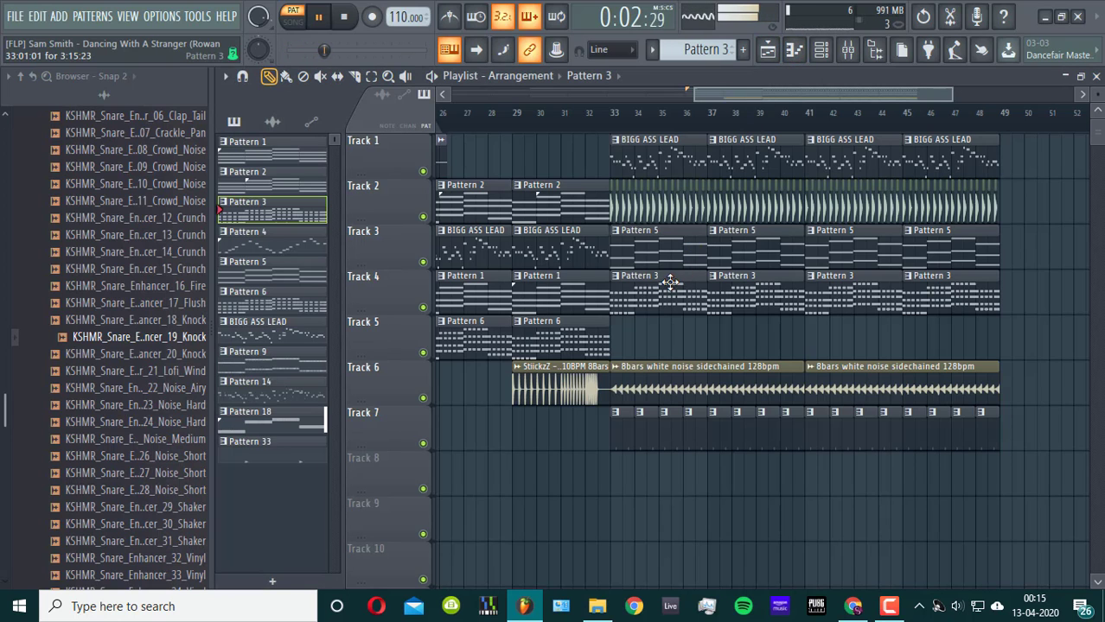
pyautogui.doubleClick(663, 255)
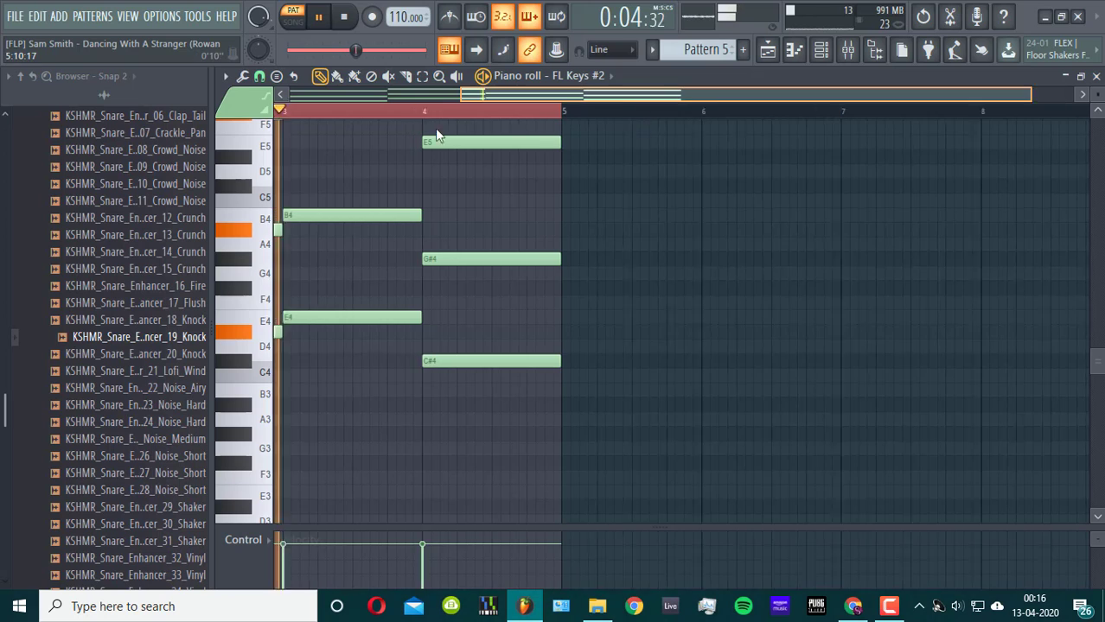
pyautogui.click(295, 17)
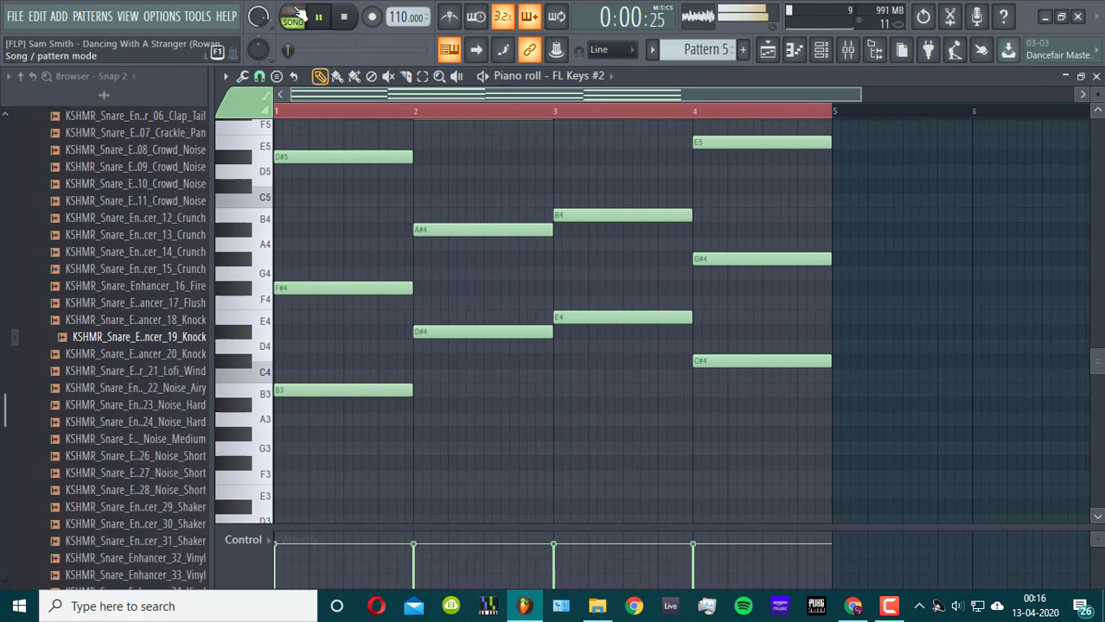
pyautogui.click(794, 49)
pyautogui.rightClick(539, 147)
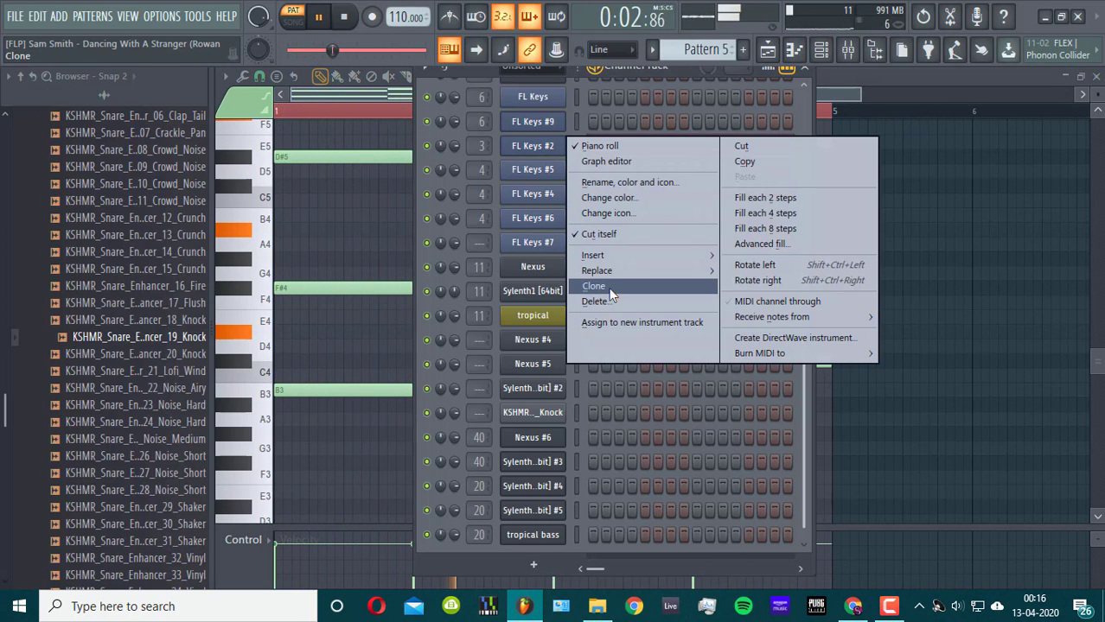
pyautogui.moveTo(621, 275)
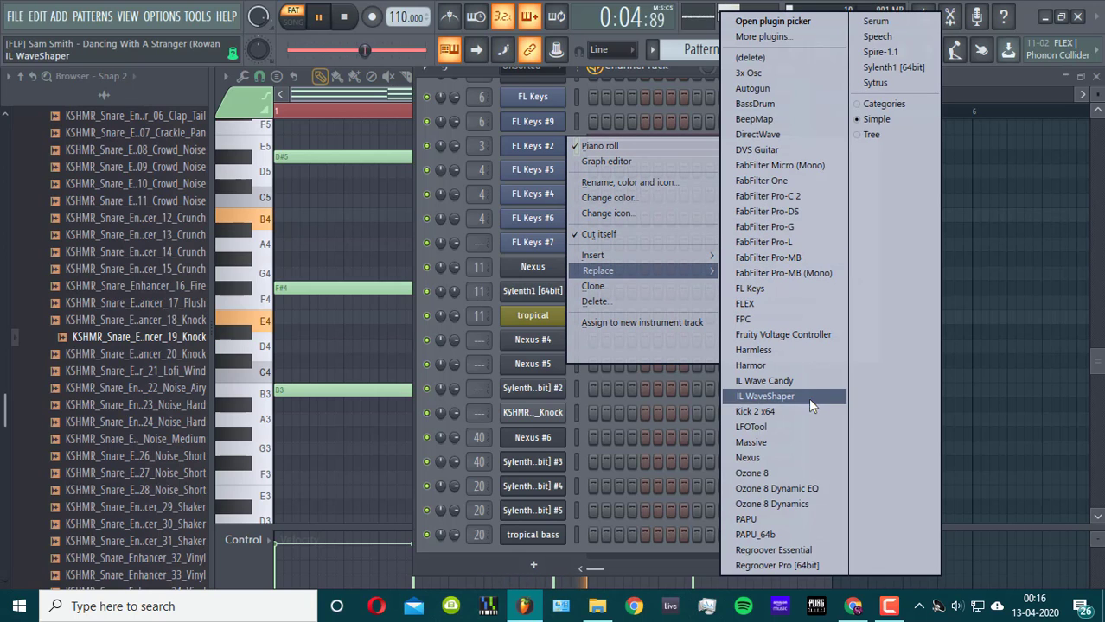
pyautogui.click(817, 459)
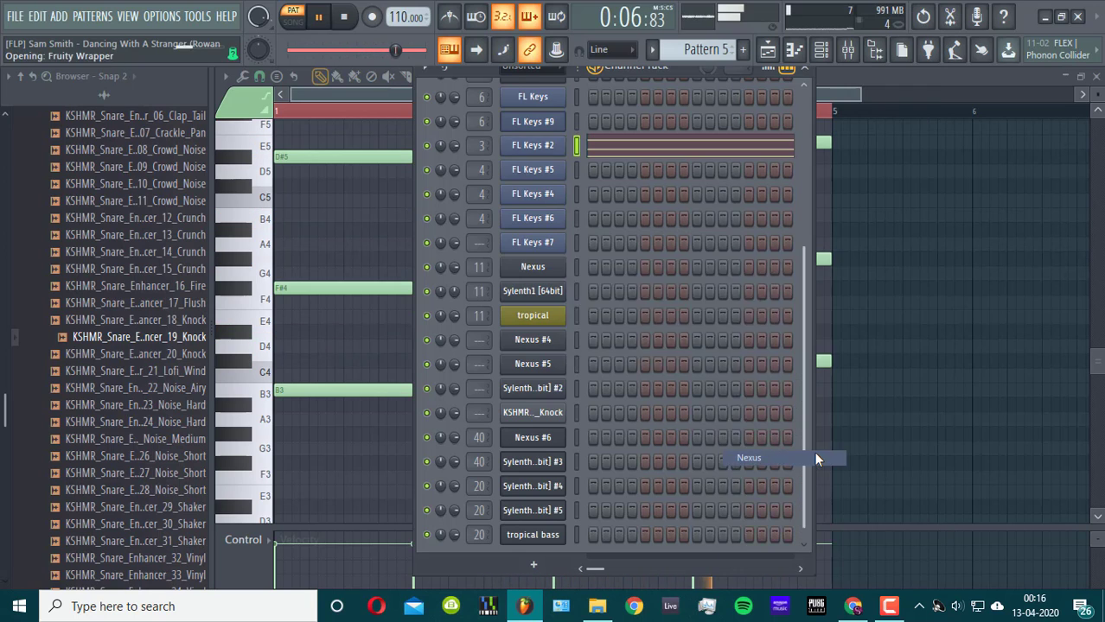
pyautogui.scroll(-8, 792, 375)
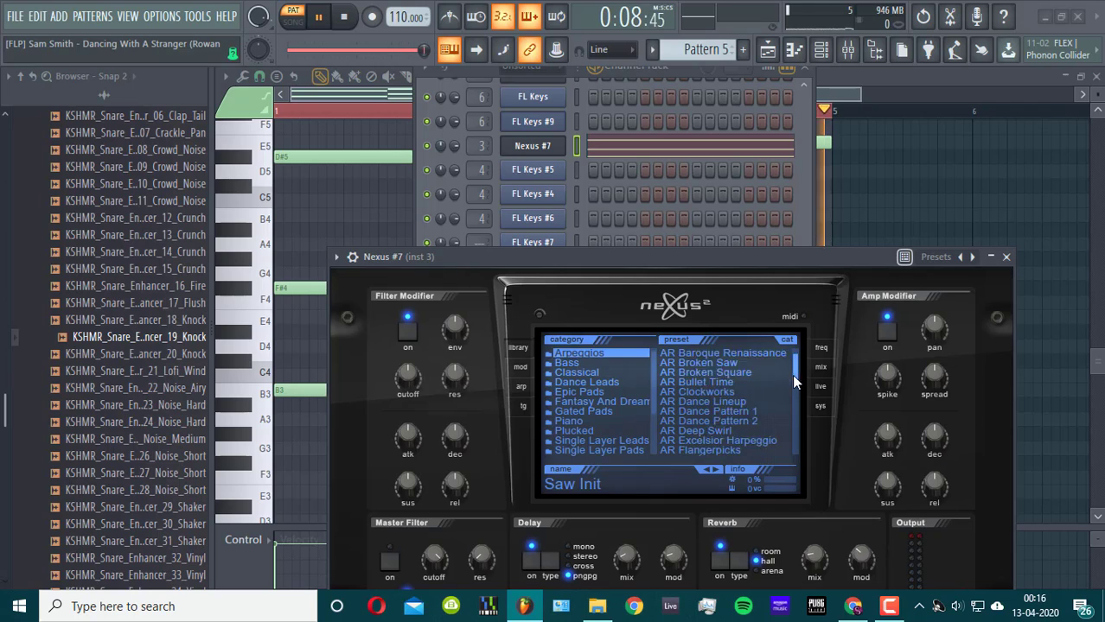
pyautogui.click(719, 381)
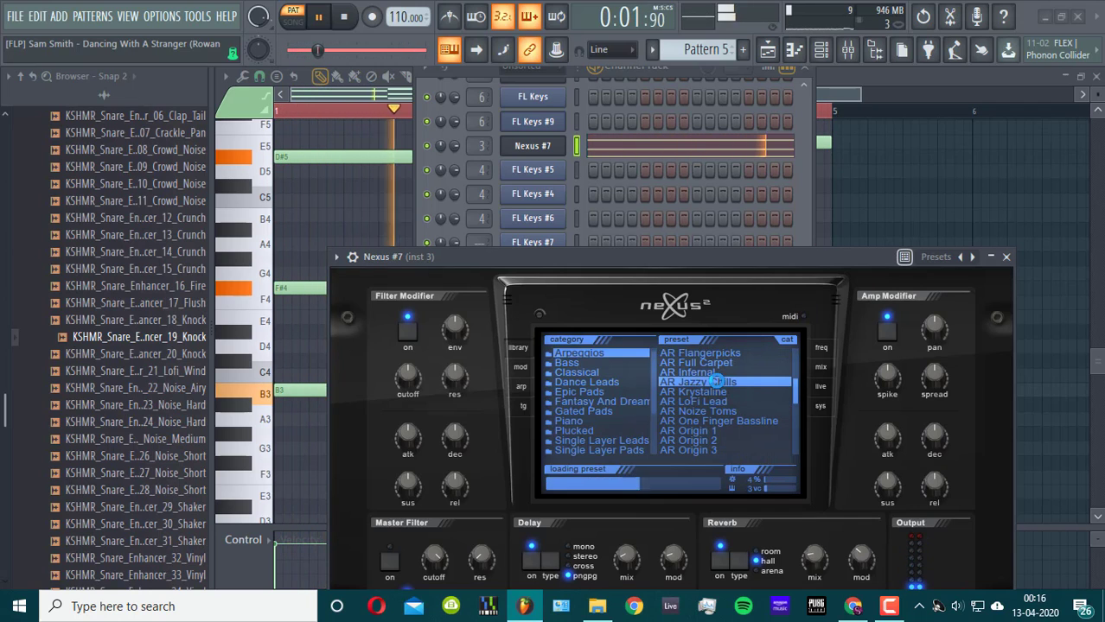
# - Add Kickstart to slot 3 of the inst 3 mixer track and set its mix to 70%
pyautogui.click(353, 257)
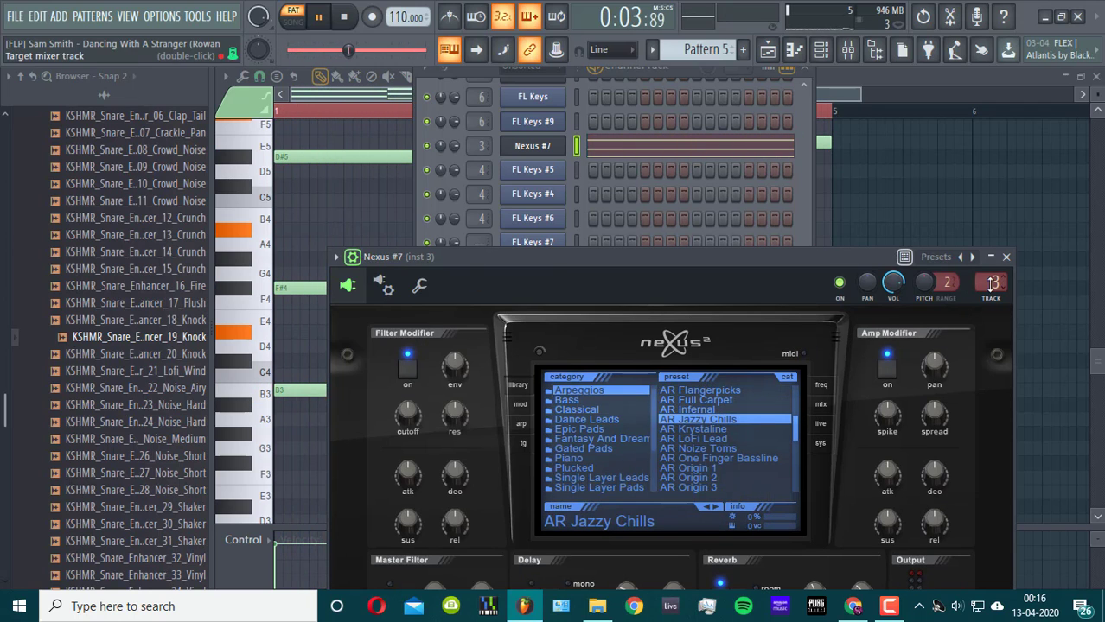
pyautogui.click(847, 49)
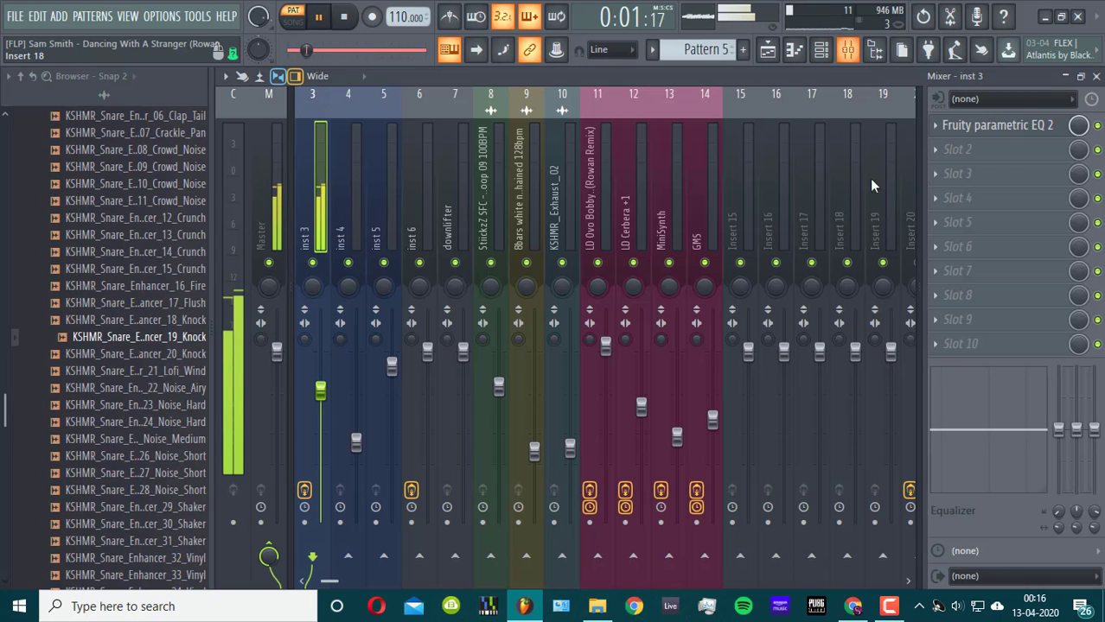
pyautogui.click(957, 173)
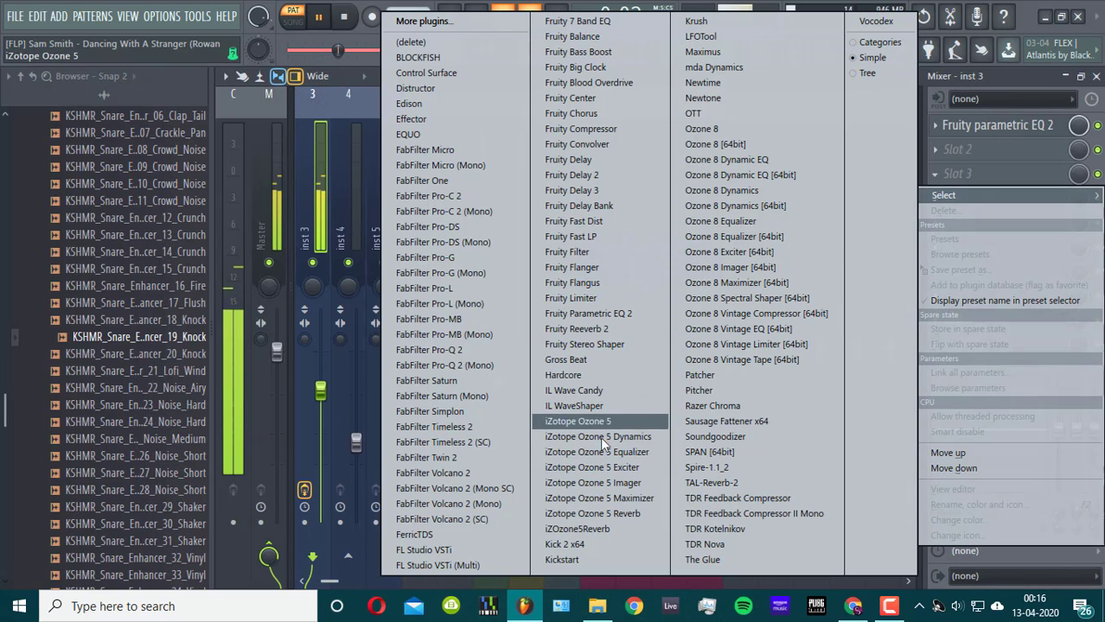
pyautogui.click(562, 560)
pyautogui.moveTo(363, 335); pyautogui.dragTo(364, 379)
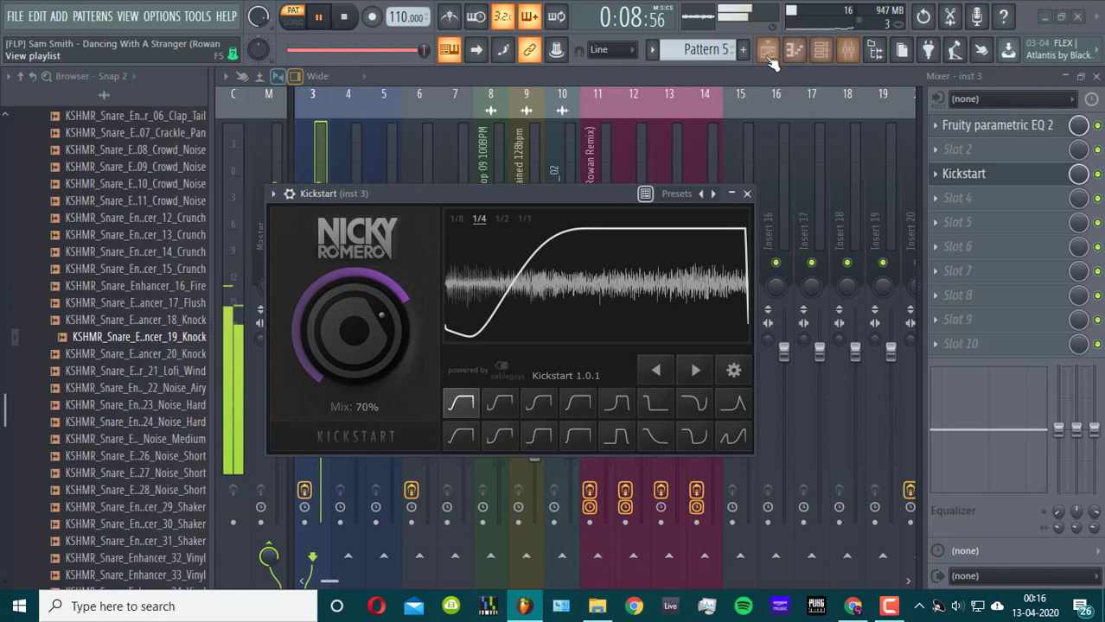
# - Place four Pattern 18 clips on Track 5 of the playlist, at bars 33, 37, 41 and 45
pyautogui.press('F5')
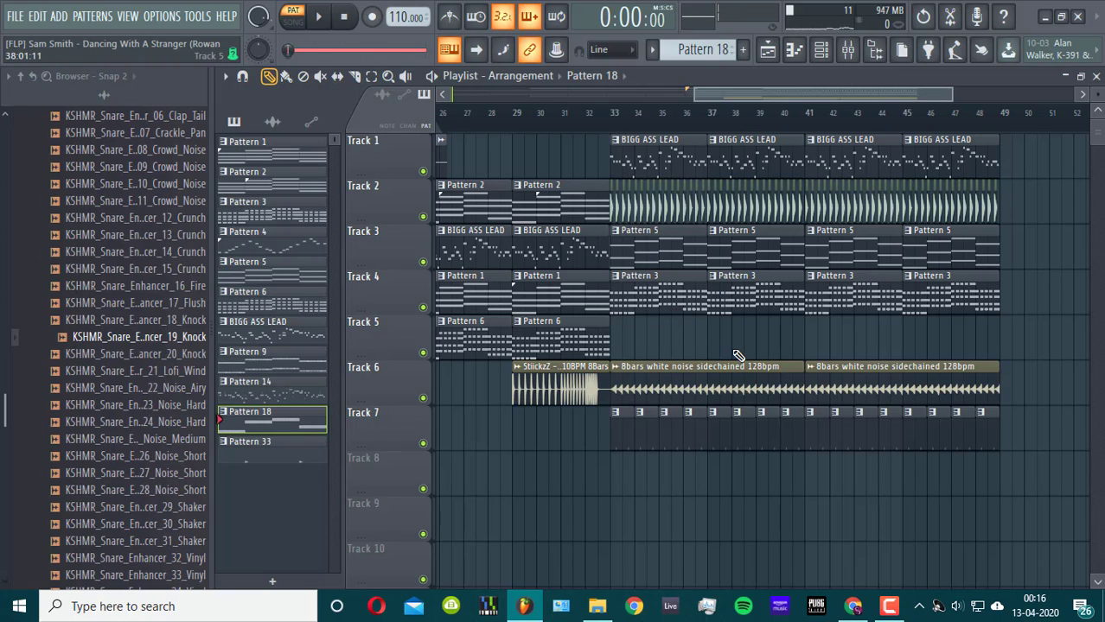
pyautogui.moveTo(735, 354); pyautogui.dragTo(611, 334)
pyautogui.moveTo(736, 356); pyautogui.dragTo(706, 345)
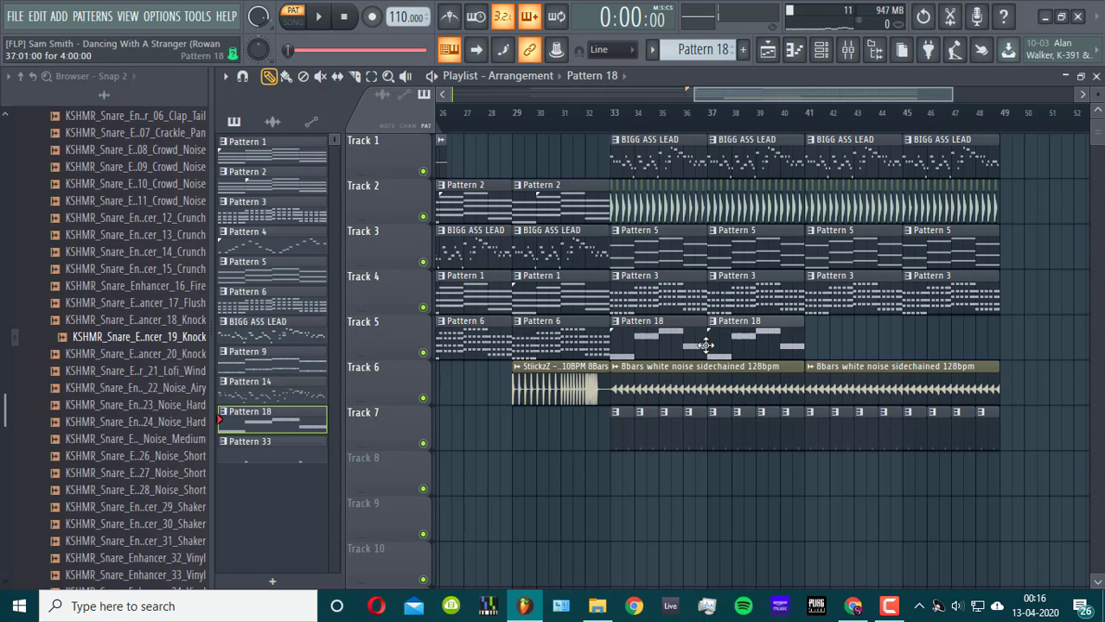
pyautogui.click(823, 342)
pyautogui.moveTo(980, 346); pyautogui.dragTo(906, 347)
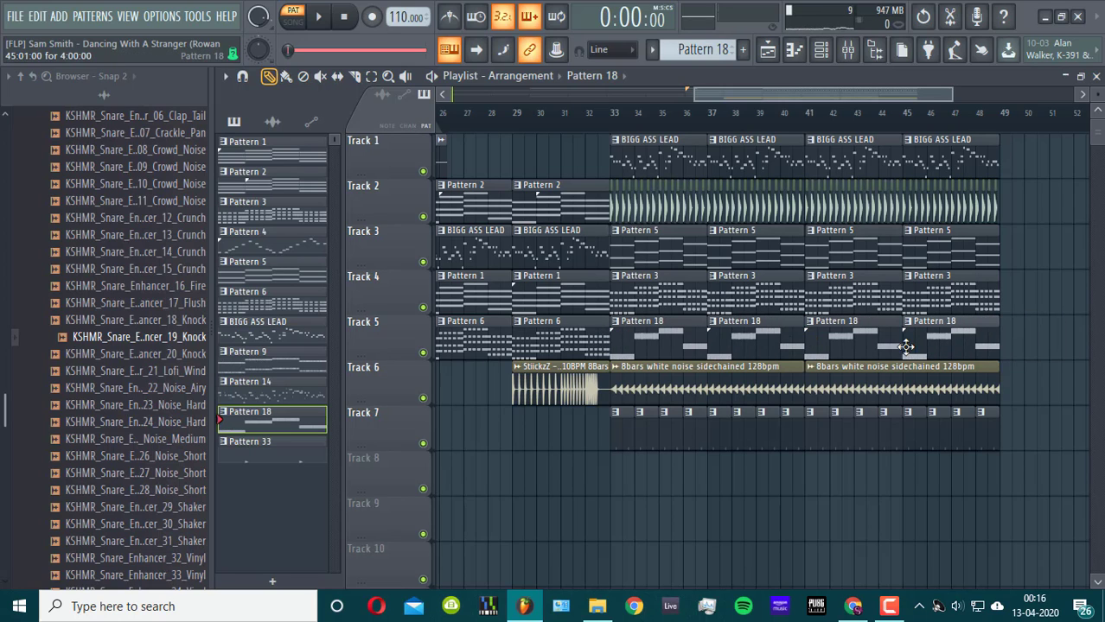
# - Browse the Sounds of KSHMR Vol.3 pack to the KSHMR_Exhausts folder inside KSHMR_FX_Elements, KSHMR_White_Noise
pyautogui.scroll(-1, 732, 382)
pyautogui.scroll(-10, 165, 426)
pyautogui.scroll(4, 170, 428)
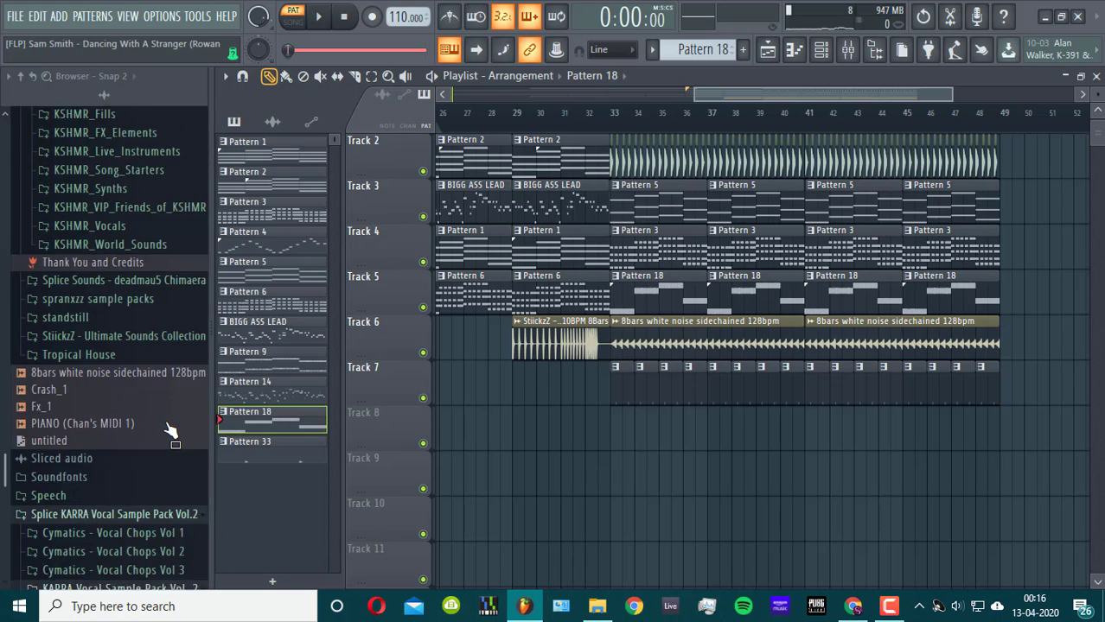
pyautogui.scroll(-6, 168, 427)
pyautogui.click(147, 274)
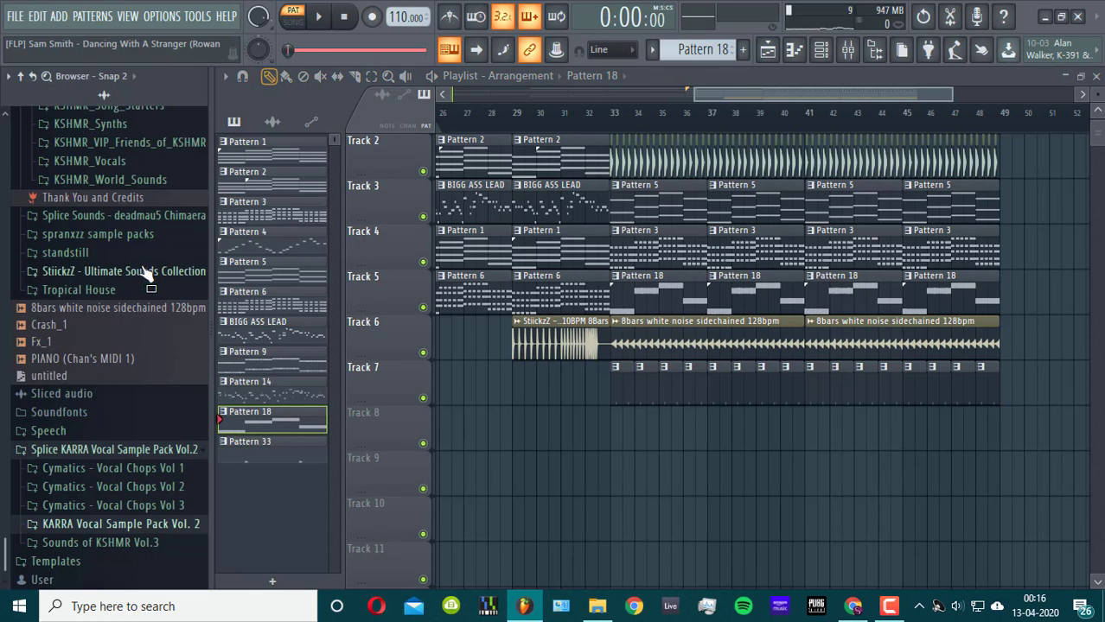
pyautogui.scroll(6, 117, 404)
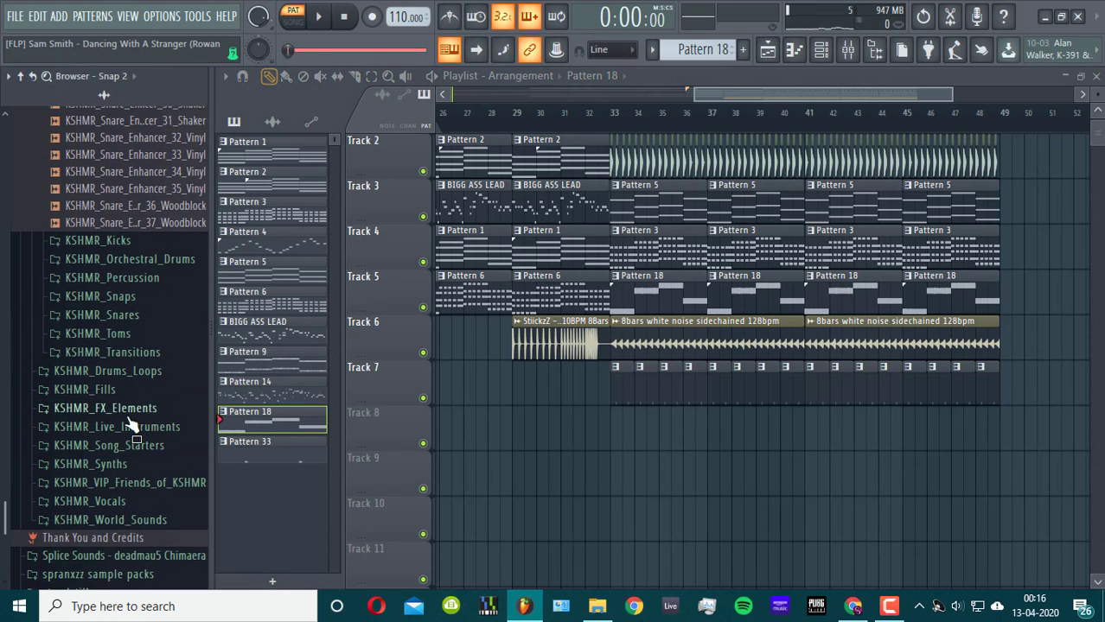
pyautogui.click(127, 411)
pyautogui.scroll(-6, 127, 421)
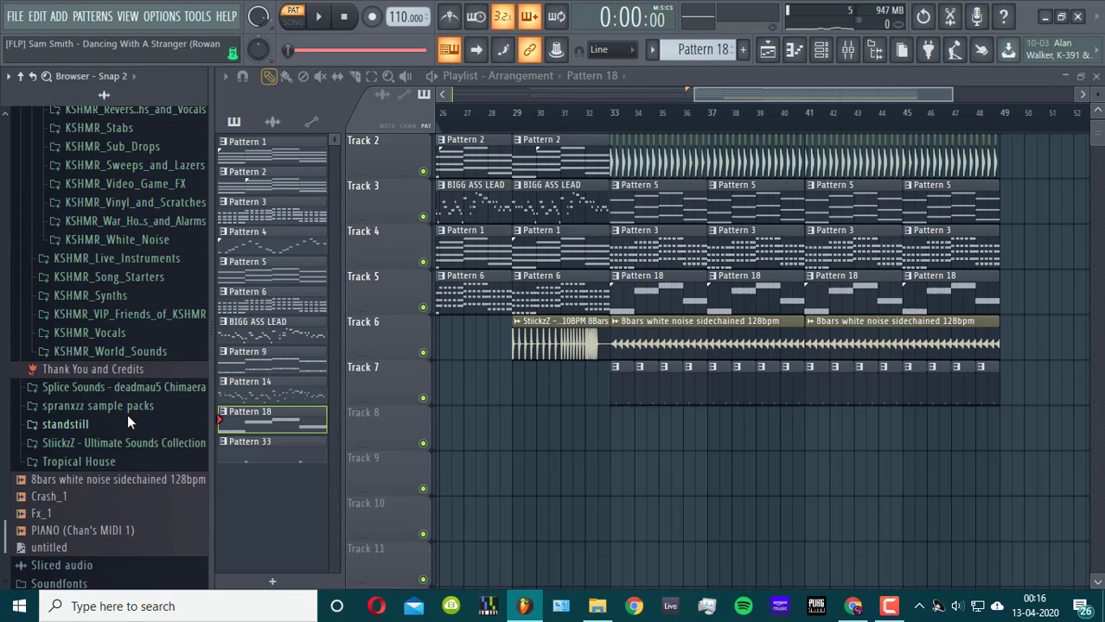
pyautogui.click(156, 240)
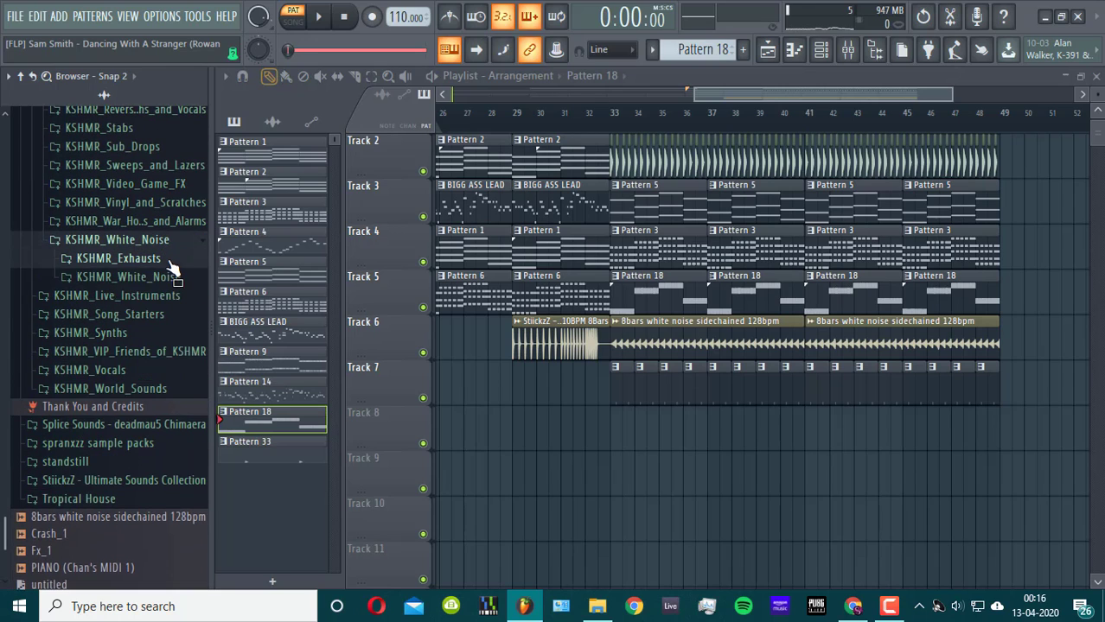
pyautogui.click(169, 262)
# - Preview the KSHMR exhaust samples from 01 to 06 to compare them for the drop
pyautogui.click(169, 277)
pyautogui.click(169, 293)
pyautogui.click(168, 327)
pyautogui.click(164, 344)
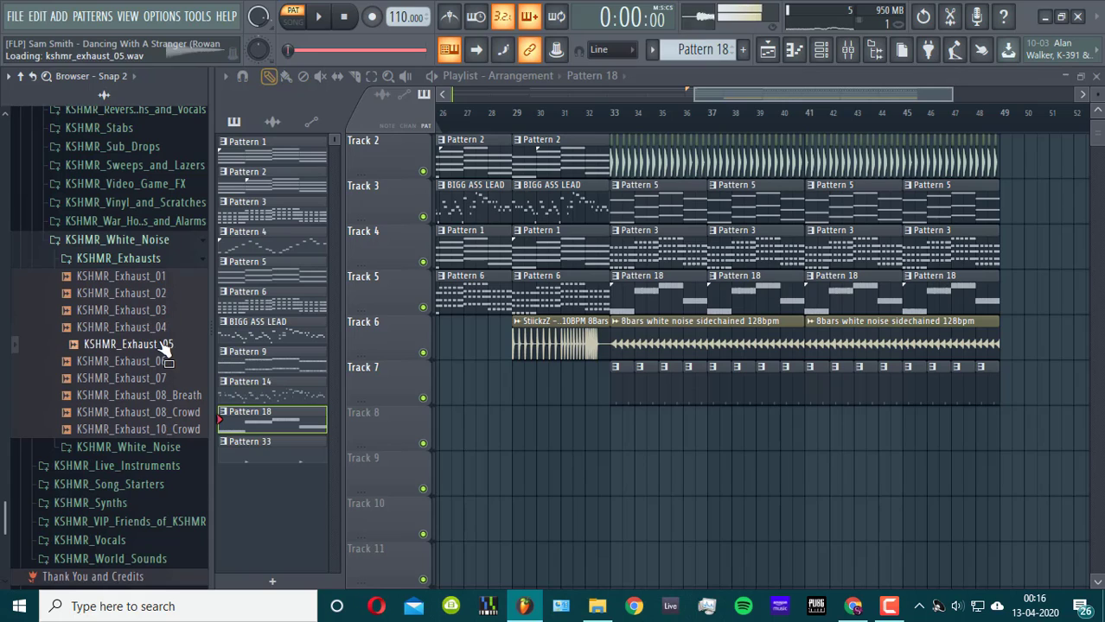
pyautogui.click(159, 293)
pyautogui.click(160, 346)
pyautogui.click(160, 362)
pyautogui.click(155, 312)
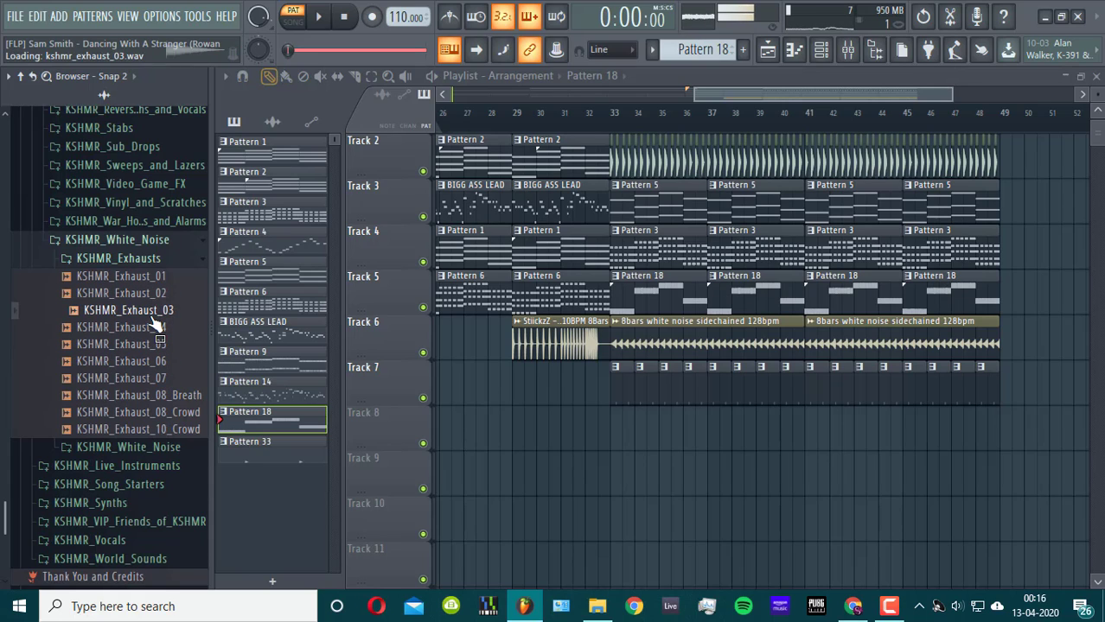
pyautogui.click(155, 294)
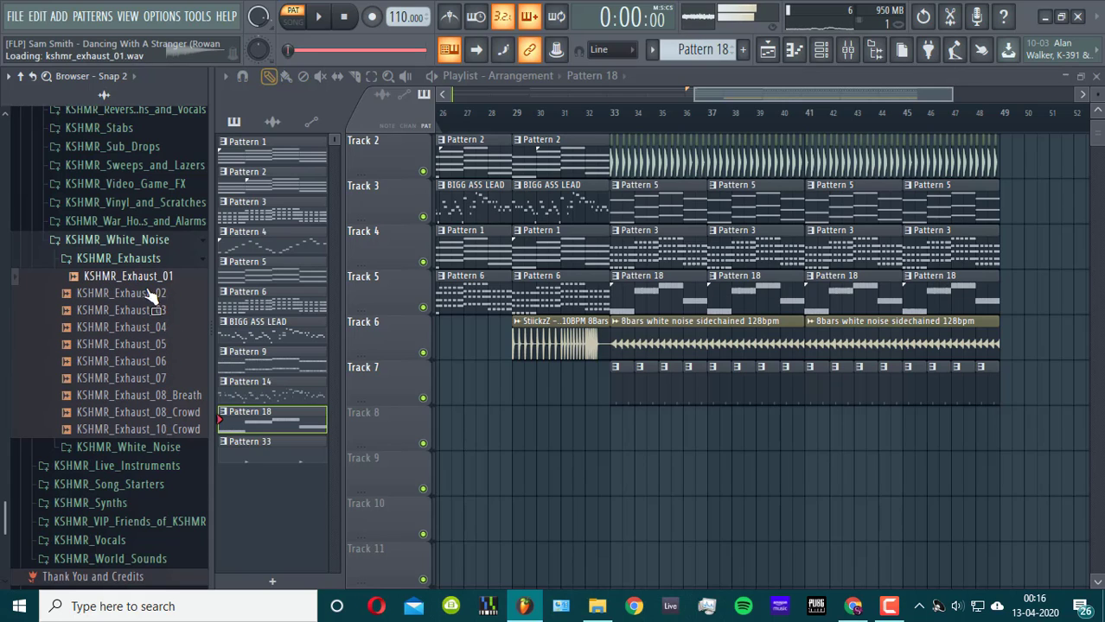
# - Place KSHMR_Exhaust_04 on Track 8 at the start of the drop, bar 33, and again at bar 41
pyautogui.click(160, 330)
pyautogui.moveTo(163, 338); pyautogui.dragTo(856, 432)
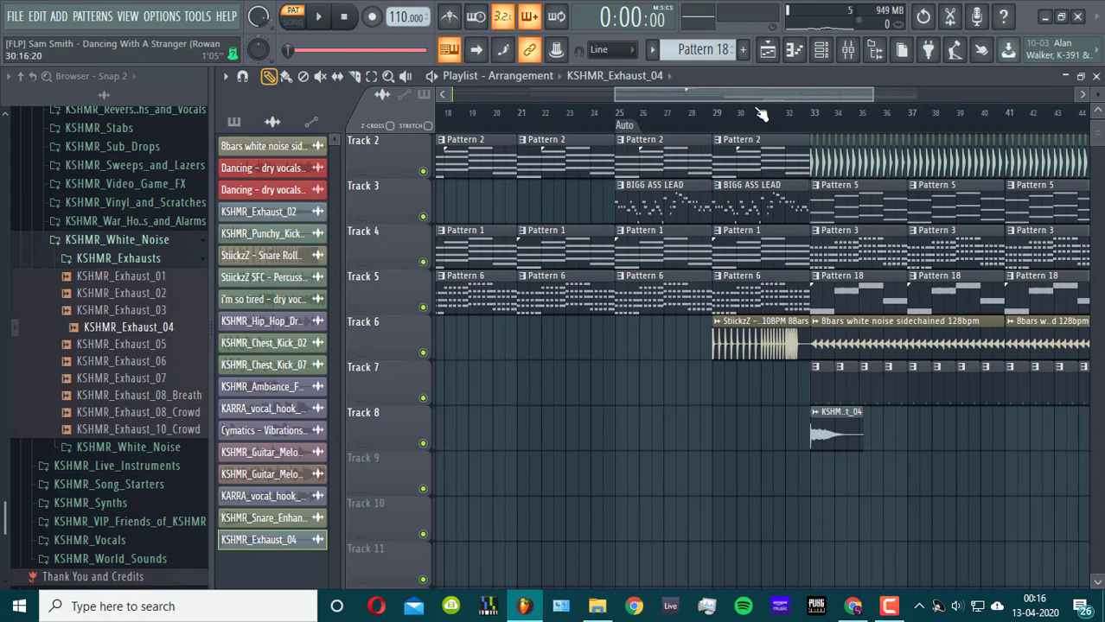
pyautogui.moveTo(795, 94); pyautogui.dragTo(886, 93)
pyautogui.moveTo(811, 442); pyautogui.dragTo(782, 448)
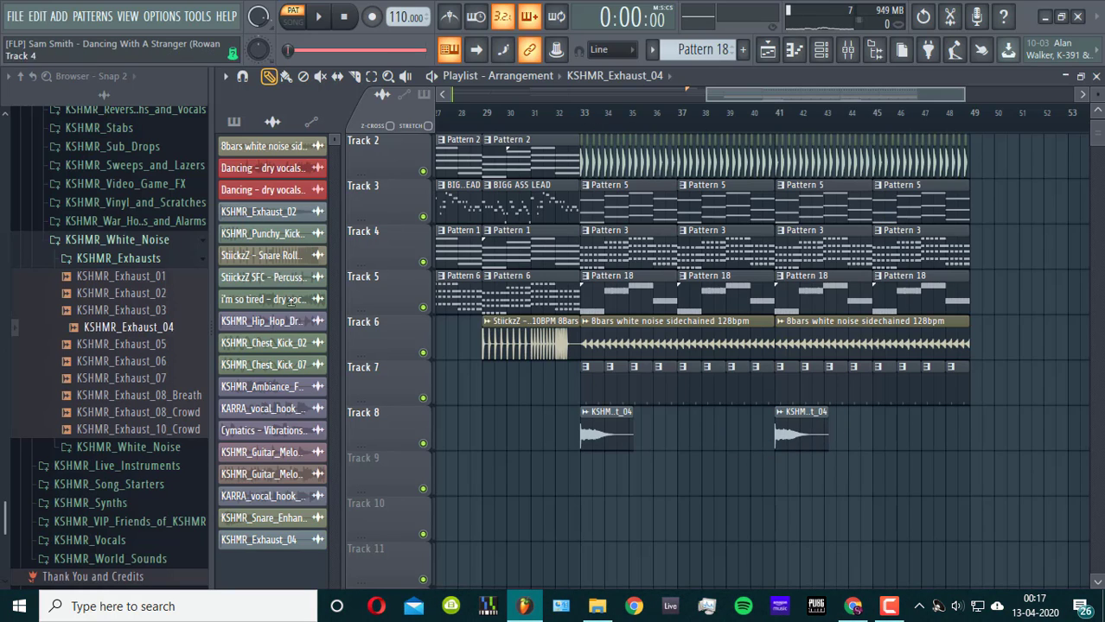
# - Listen again to other KSHMR exhaust samples, including 02 and 06, and compare them with 04
pyautogui.click(130, 294)
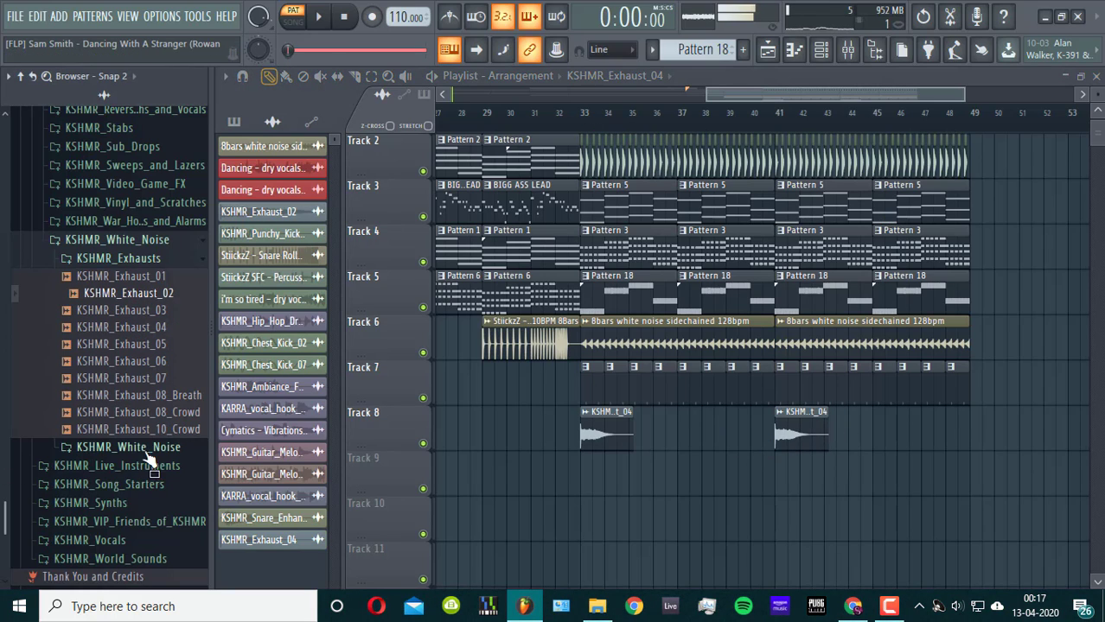
pyautogui.click(135, 381)
pyautogui.click(136, 363)
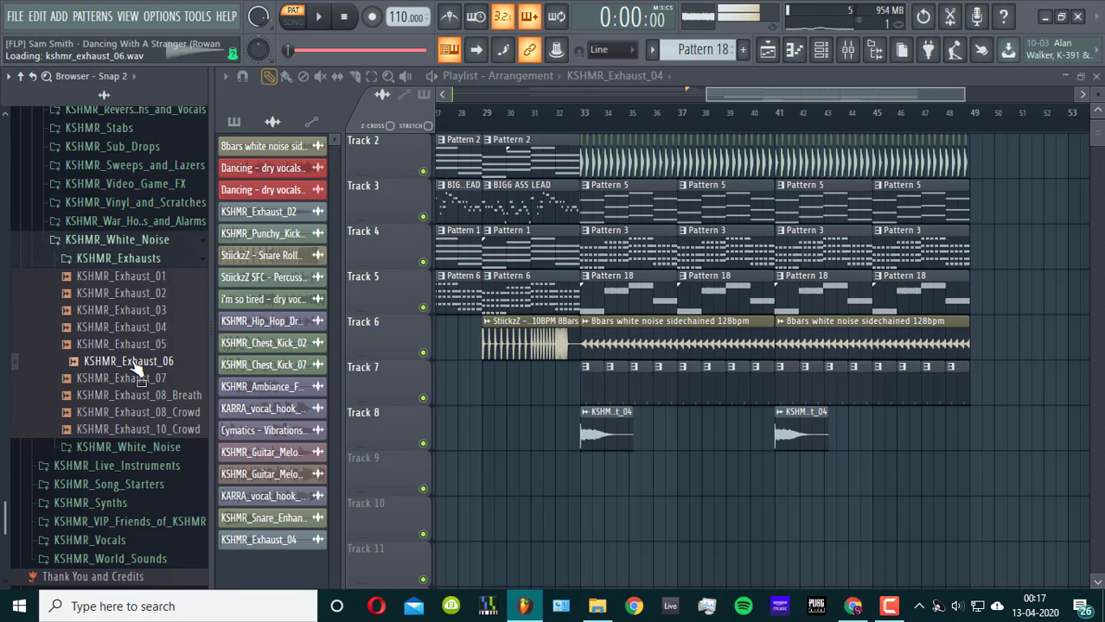
pyautogui.click(143, 350)
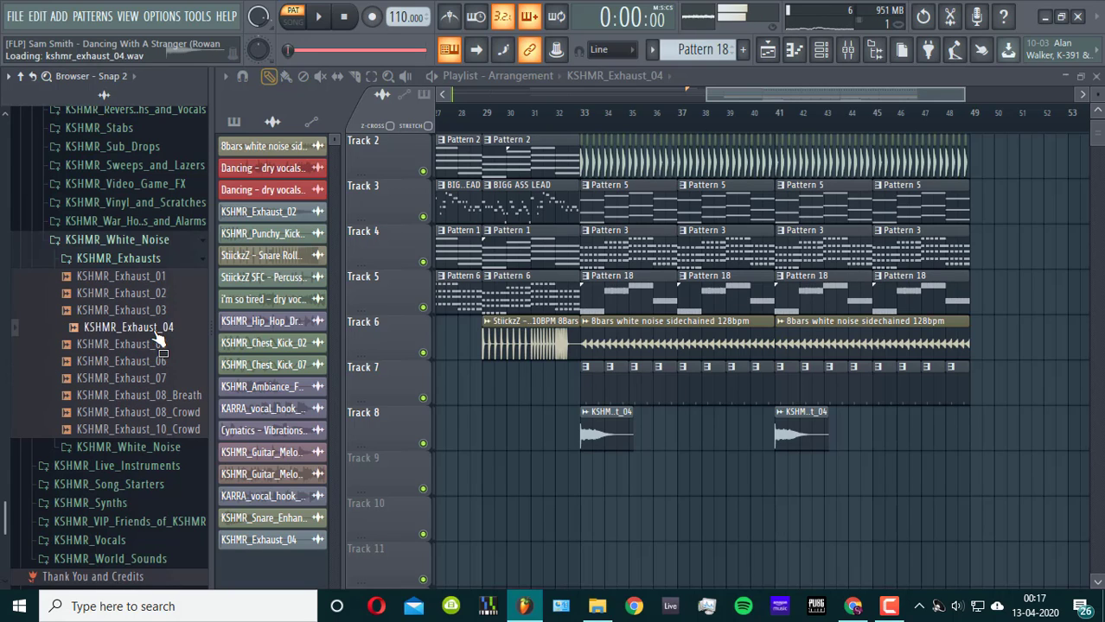
# - Find KSHMR_Crash_04 in the KSHMR_Crashes cymbals folder and place it on Track 9 at bars 33 and 41
pyautogui.scroll(6, 149, 342)
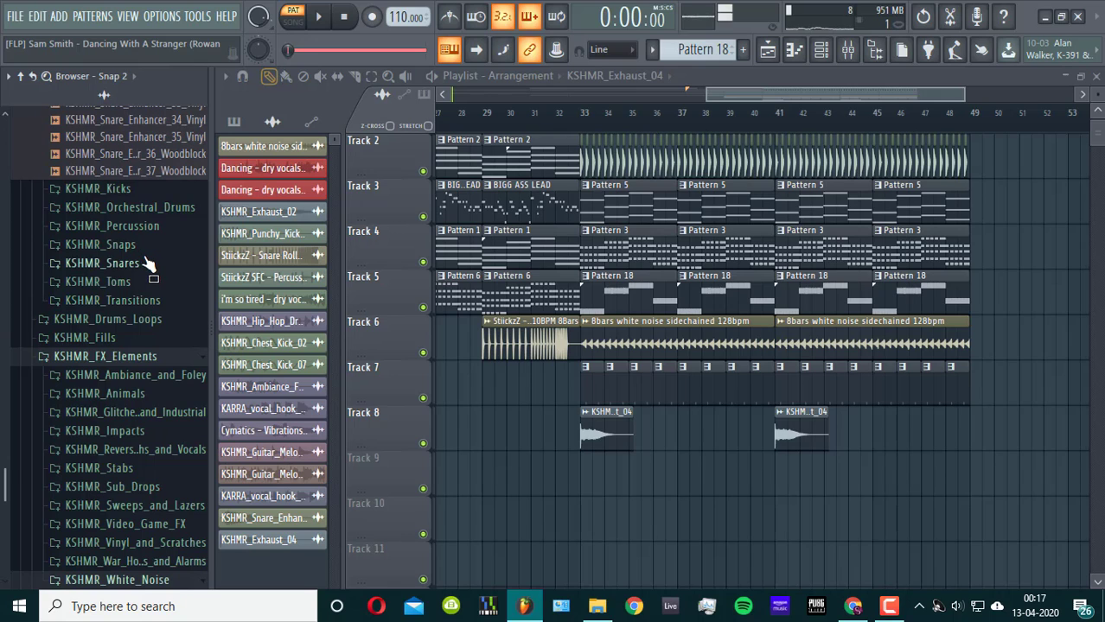
pyautogui.scroll(20, 142, 277)
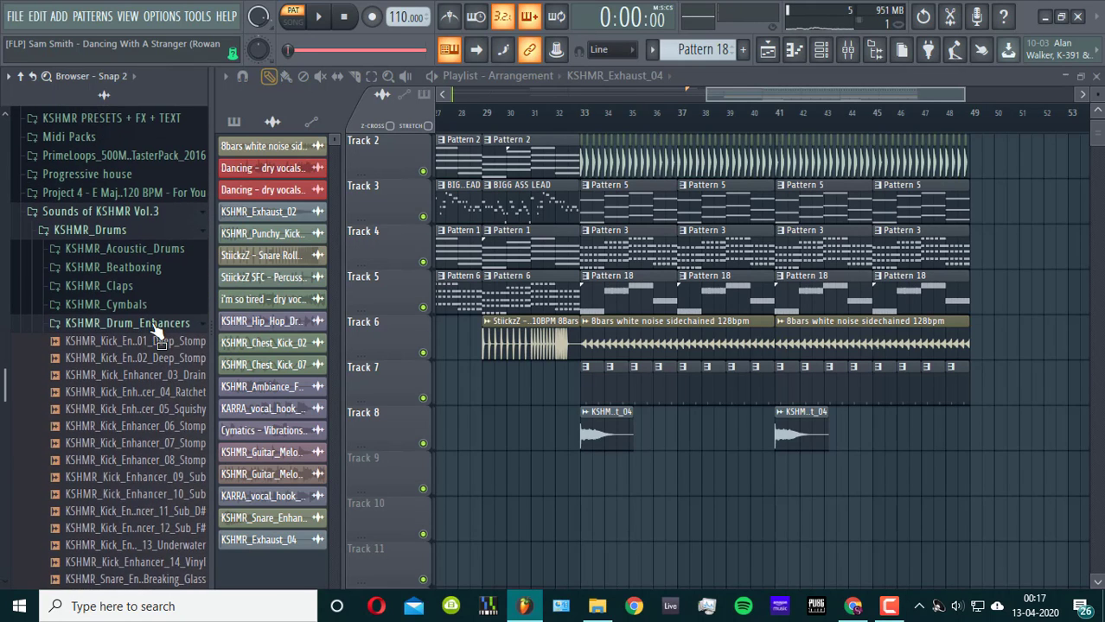
pyautogui.click(145, 322)
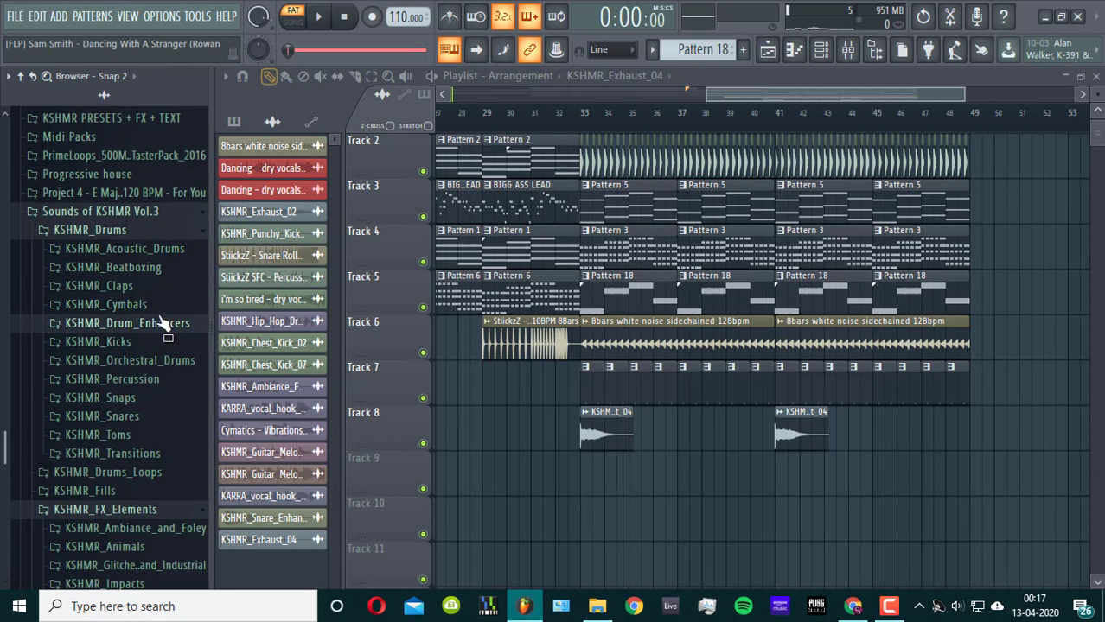
pyautogui.click(145, 308)
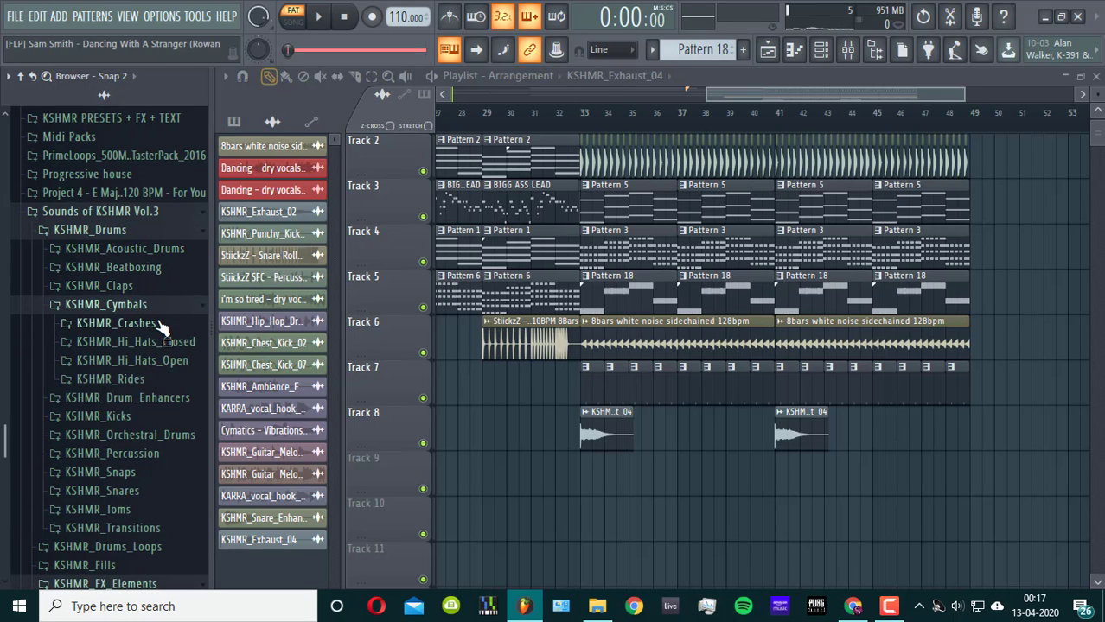
pyautogui.click(162, 321)
pyautogui.moveTo(167, 324); pyautogui.dragTo(583, 399)
pyautogui.click(783, 377)
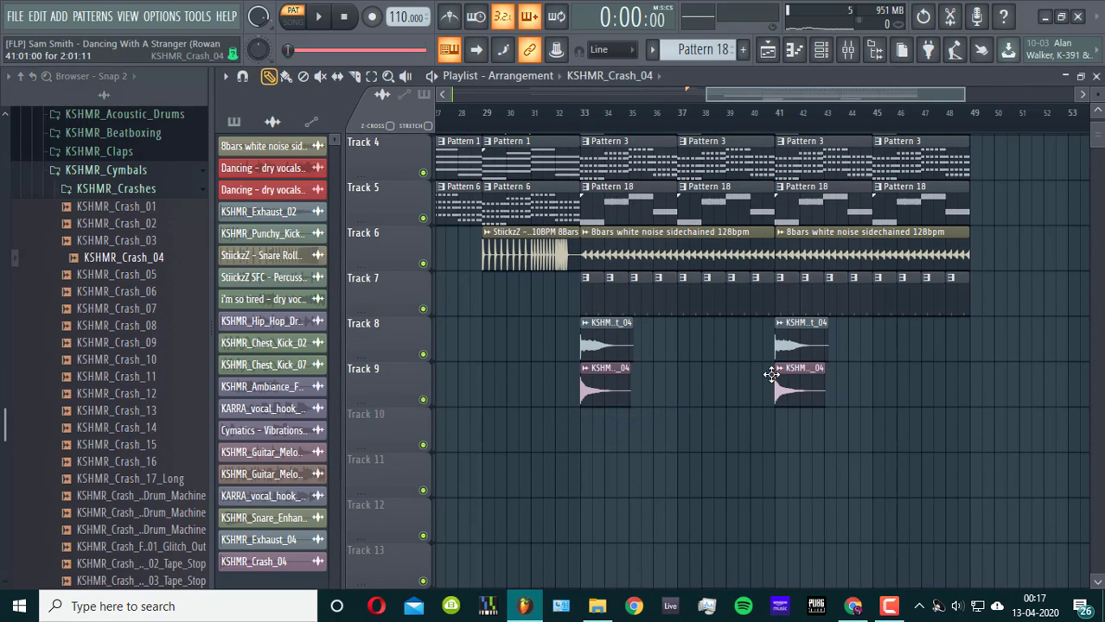
pyautogui.click(780, 323)
pyautogui.click(818, 389)
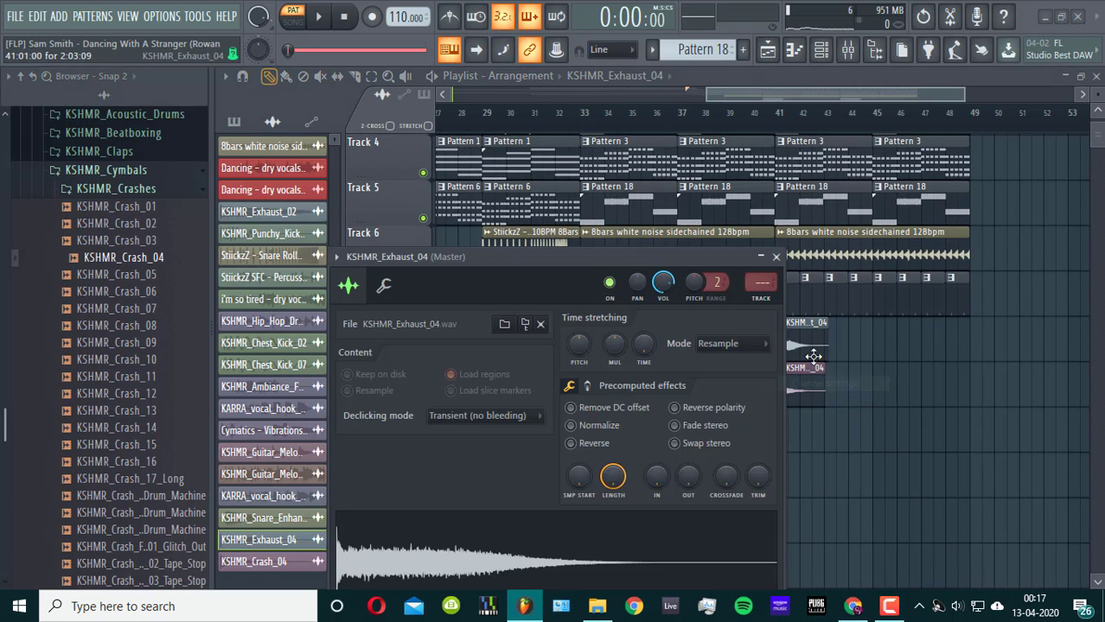
pyautogui.click(777, 257)
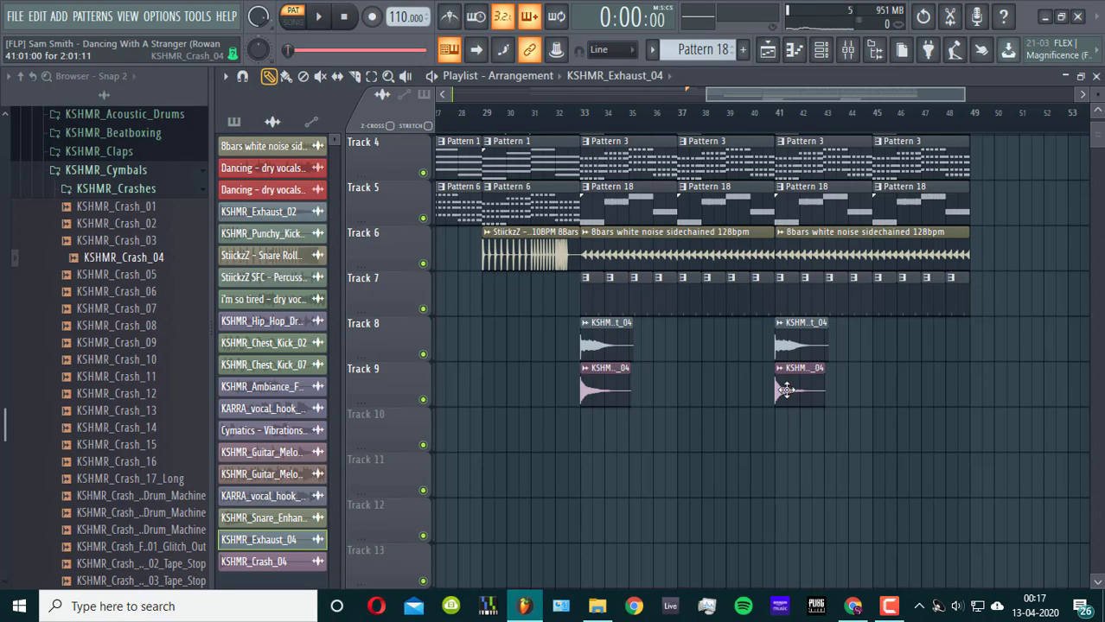
# - Add Kickstart to the mixer track of KSHMR_Crash_04, Insert 30, with its mix at 70%
pyautogui.click(787, 367)
pyautogui.click(818, 420)
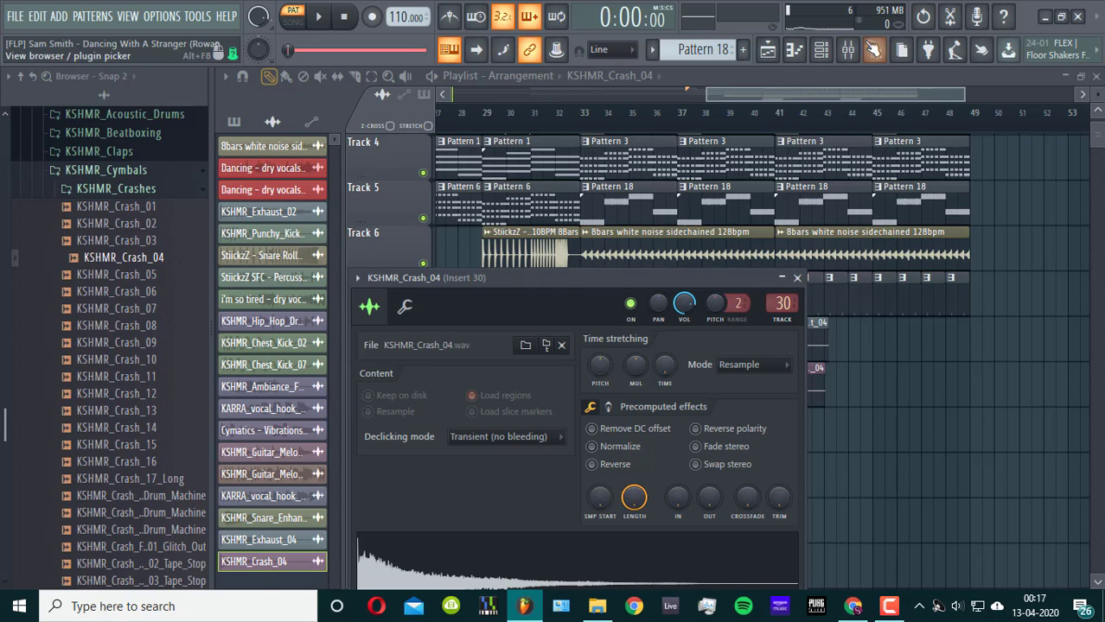
pyautogui.click(849, 49)
pyautogui.click(956, 125)
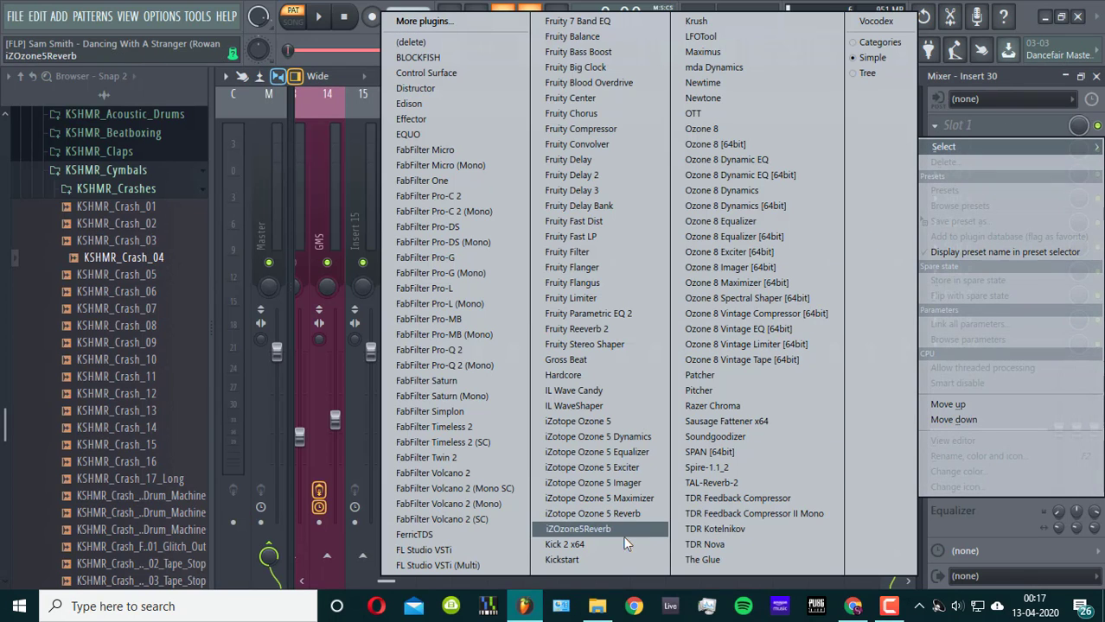
pyautogui.click(575, 560)
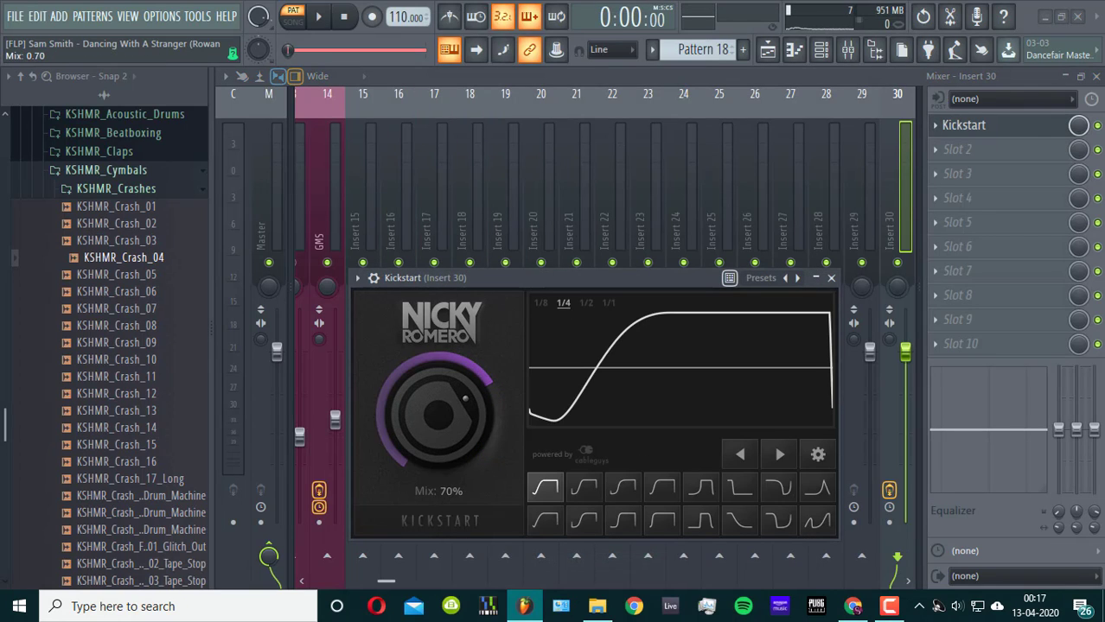
# - Play the drop in the playlist from bar 33 to check the sidechained crash and exhaust
pyautogui.click(772, 50)
pyautogui.click(589, 123)
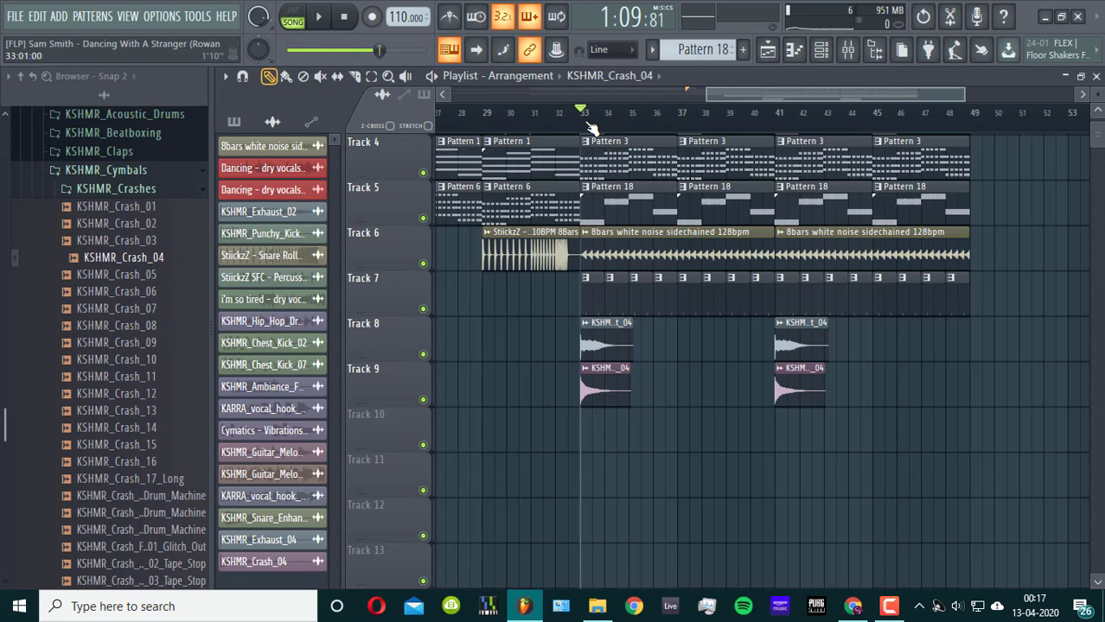
pyautogui.press('space')
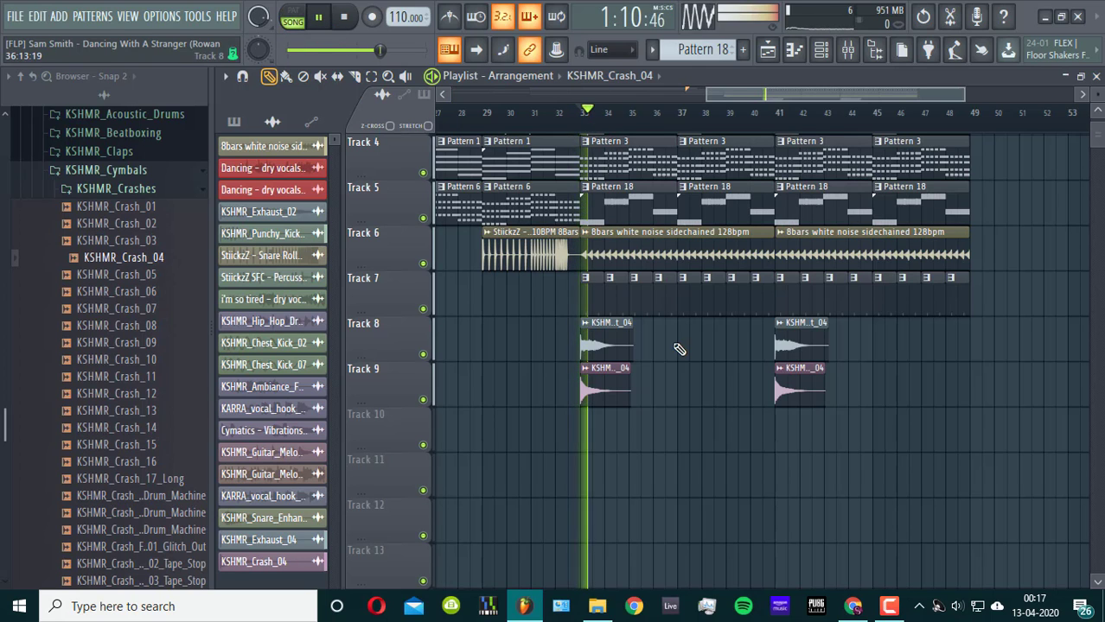
pyautogui.scroll(2, 681, 349)
pyautogui.scroll(-1, 685, 353)
pyautogui.scroll(1, 687, 355)
pyautogui.press('space')
pyautogui.press('space')
pyautogui.scroll(-2, 688, 353)
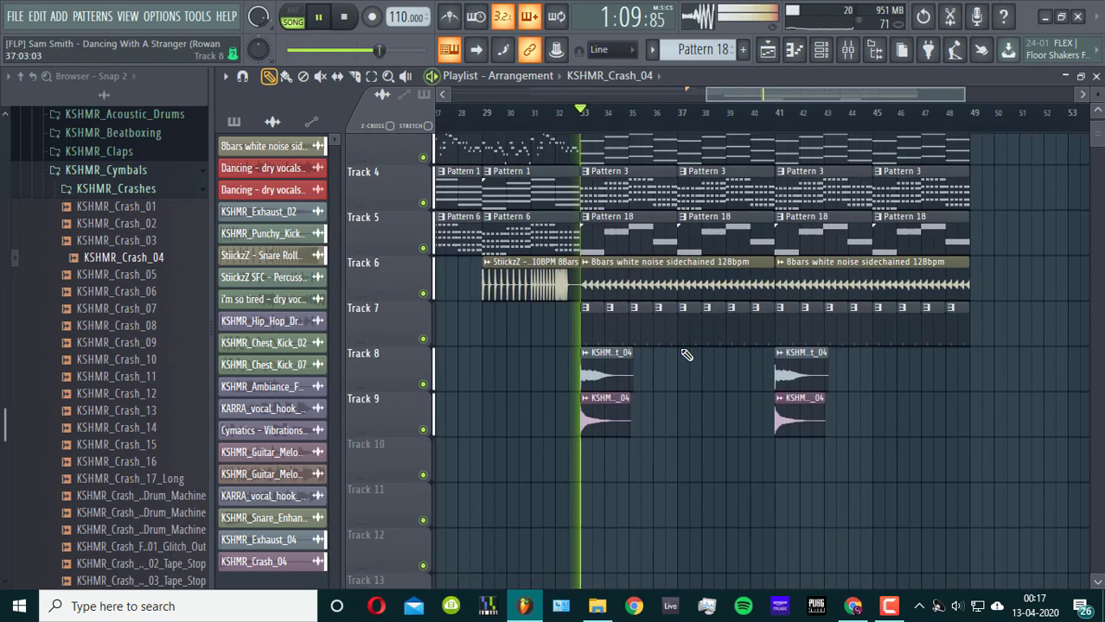
pyautogui.scroll(3, 666, 395)
pyautogui.press('space')
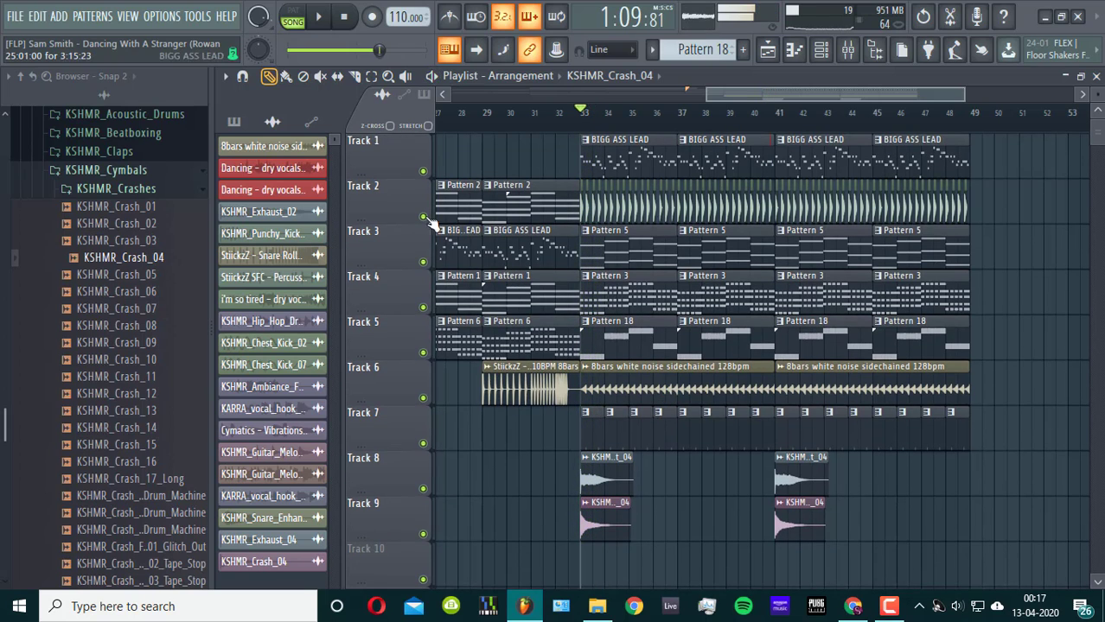
# - Insert an empty track above Track 2 and open the KSHMR_Top_Kicks folder under KSHMR_Kicks
pyautogui.rightClick(405, 180)
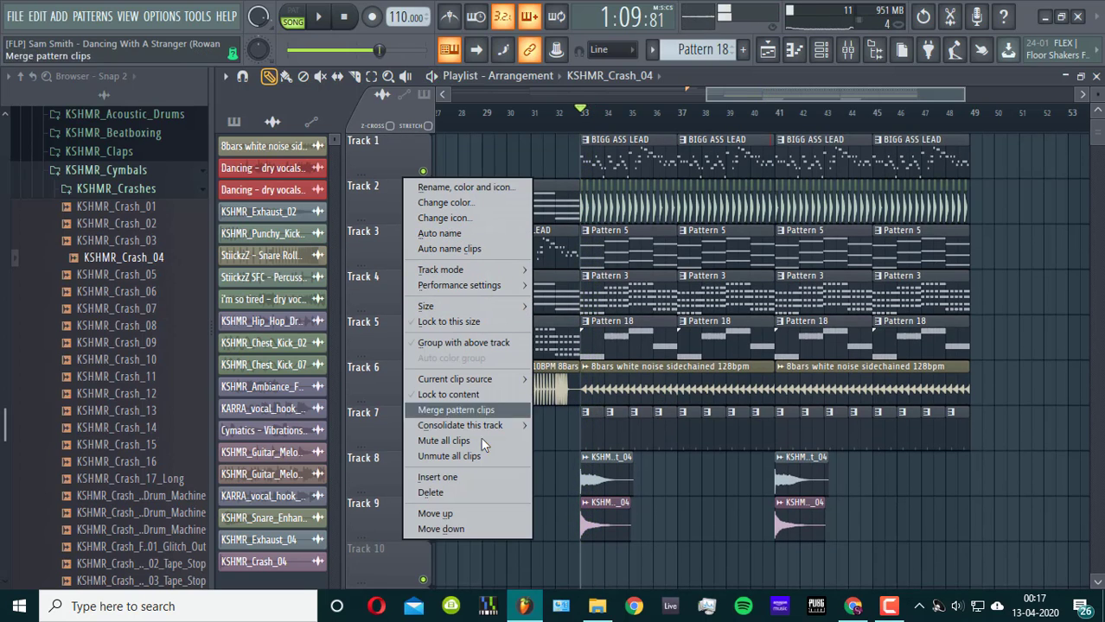
pyautogui.click(480, 480)
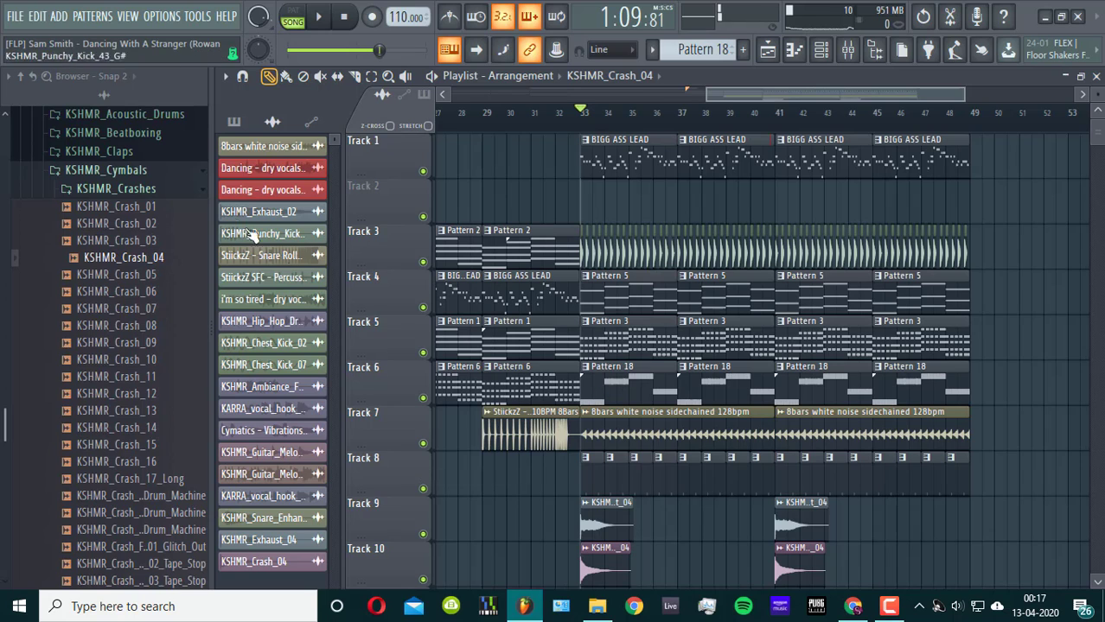
pyautogui.scroll(7, 108, 344)
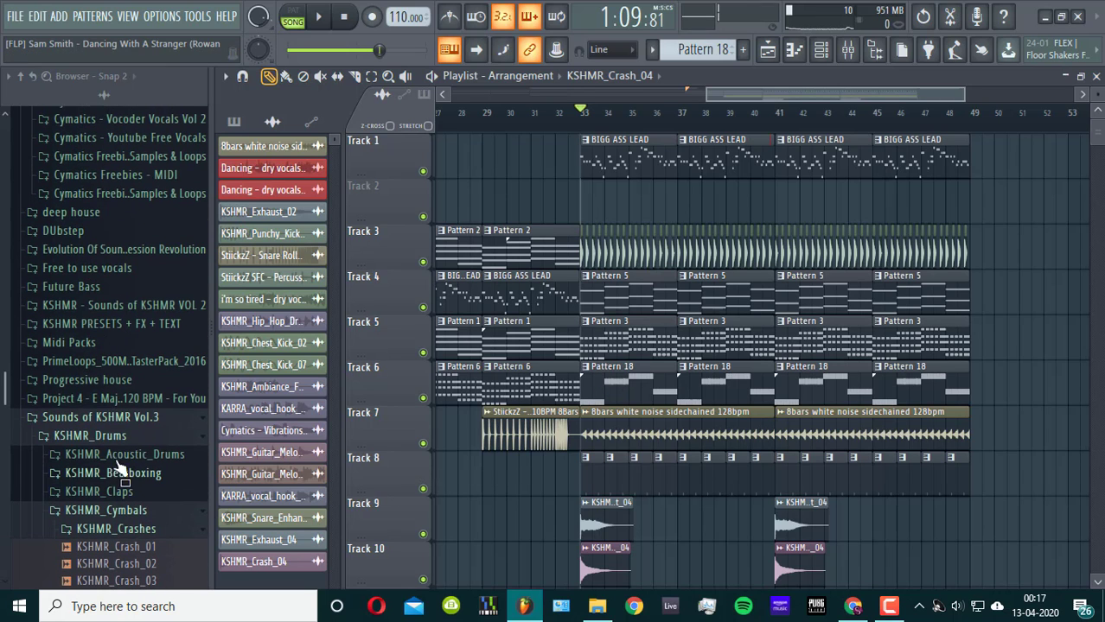
pyautogui.click(119, 438)
pyautogui.click(113, 441)
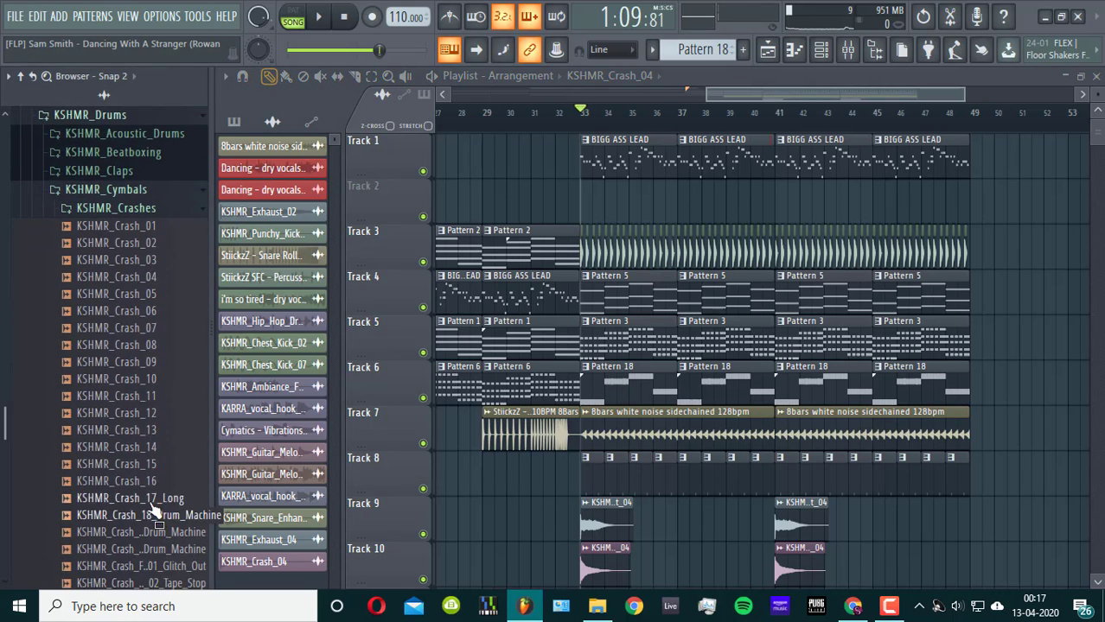
pyautogui.scroll(-20, 150, 499)
pyautogui.scroll(12, 147, 491)
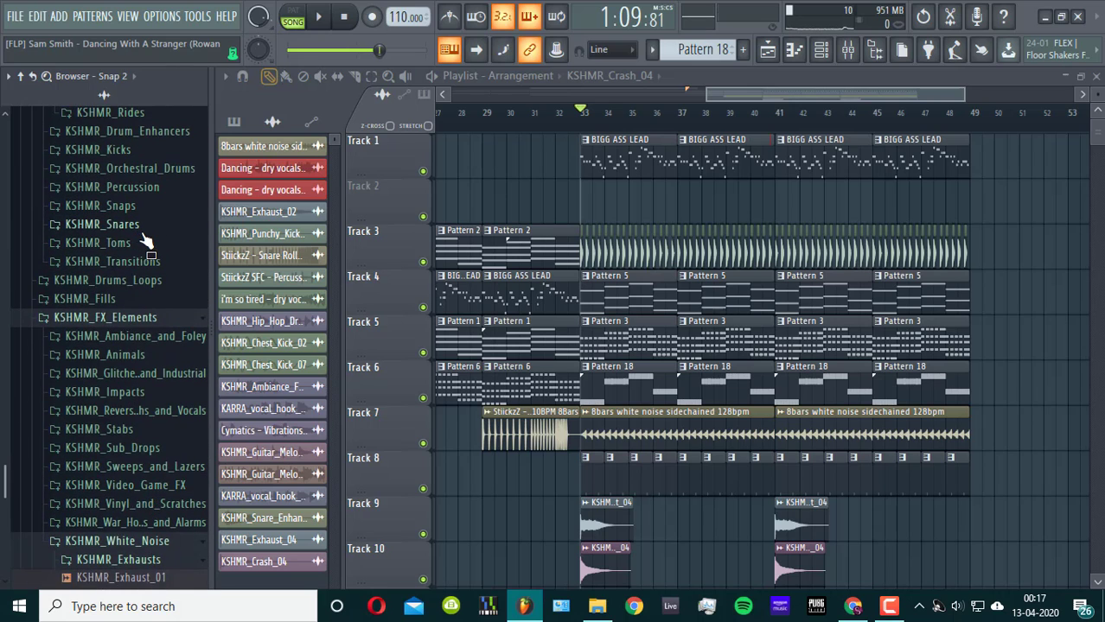
pyautogui.scroll(6, 138, 277)
pyautogui.click(130, 489)
pyautogui.scroll(-7, 143, 389)
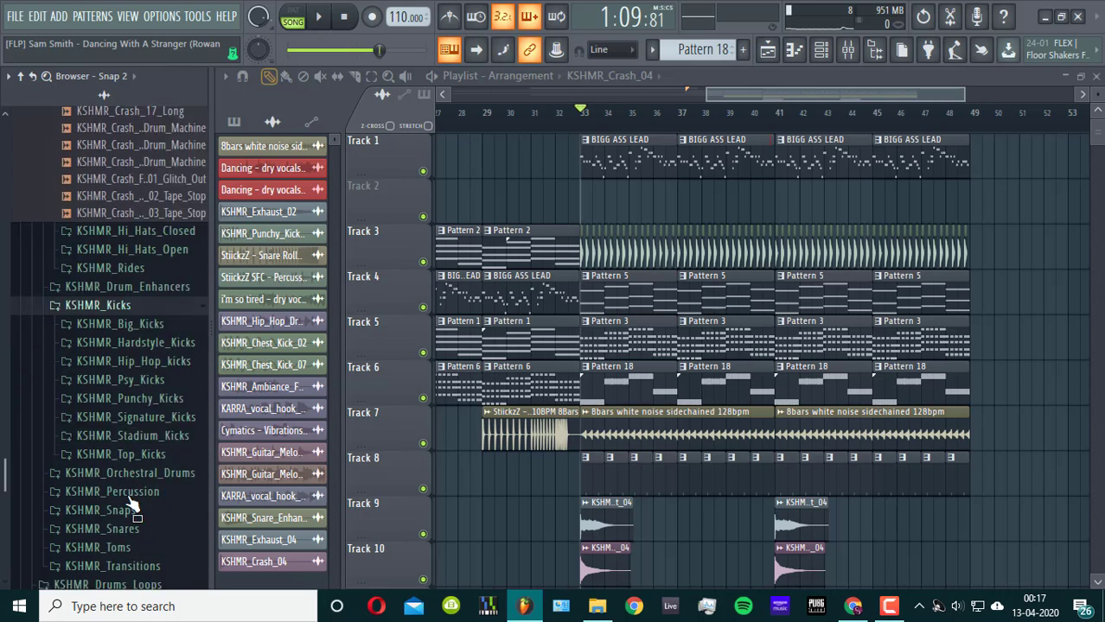
pyautogui.click(151, 243)
# - Preview the KSHMR_Top_Kick samples from 01 through 15 to compare them for layering with the kick
pyautogui.click(159, 275)
pyautogui.click(155, 260)
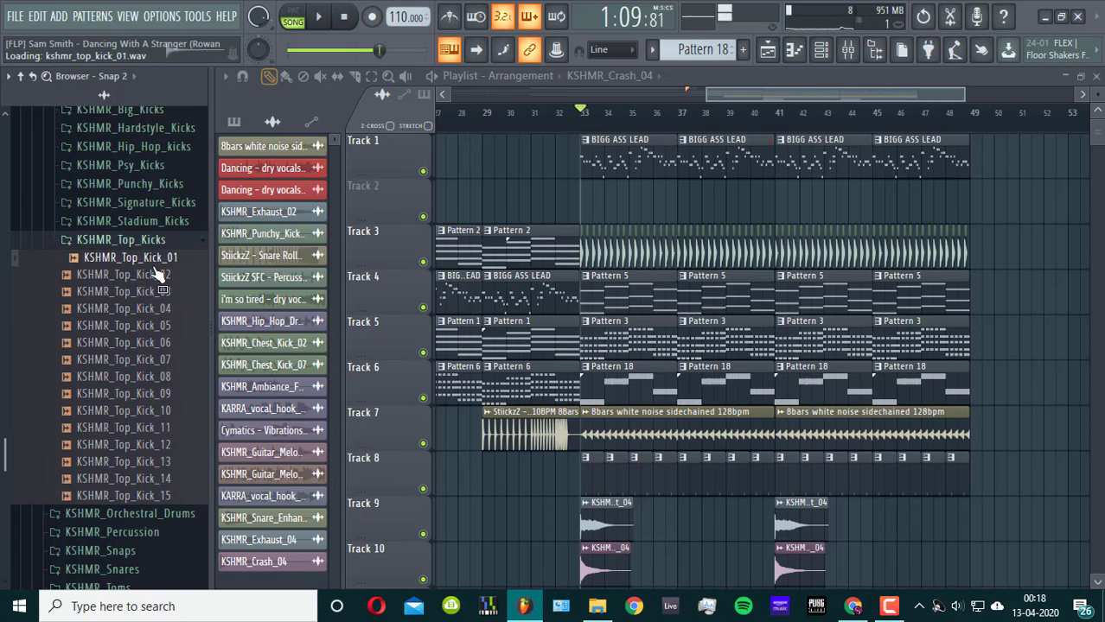
pyautogui.click(157, 294)
pyautogui.click(160, 311)
pyautogui.click(166, 343)
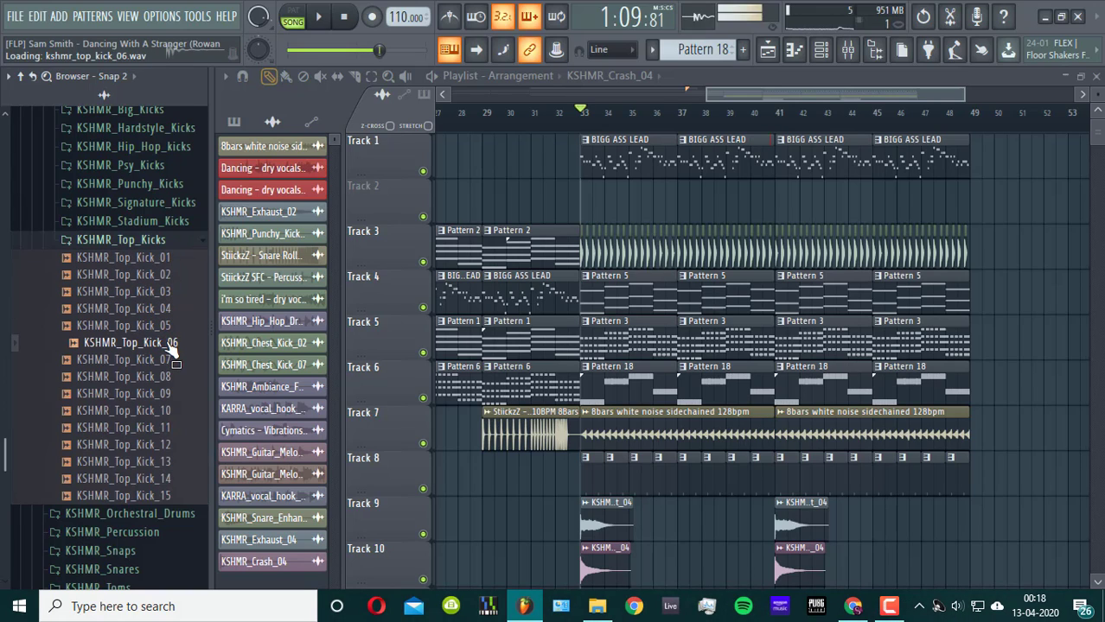
pyautogui.click(166, 360)
pyautogui.click(166, 377)
pyautogui.click(168, 393)
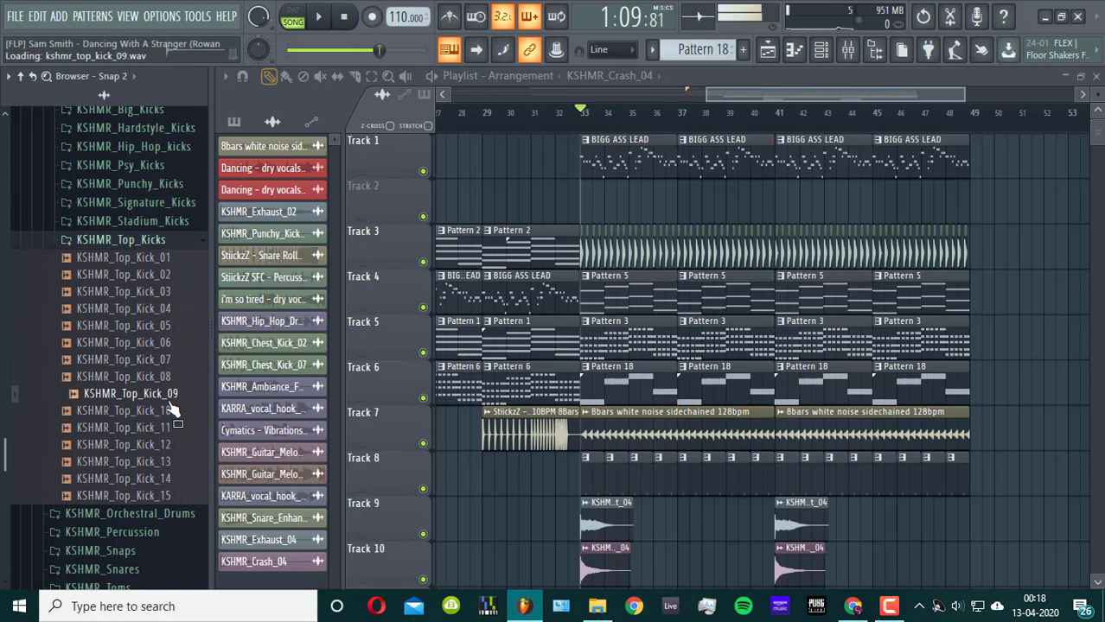
pyautogui.click(172, 411)
pyautogui.click(174, 428)
pyautogui.click(176, 445)
pyautogui.click(179, 462)
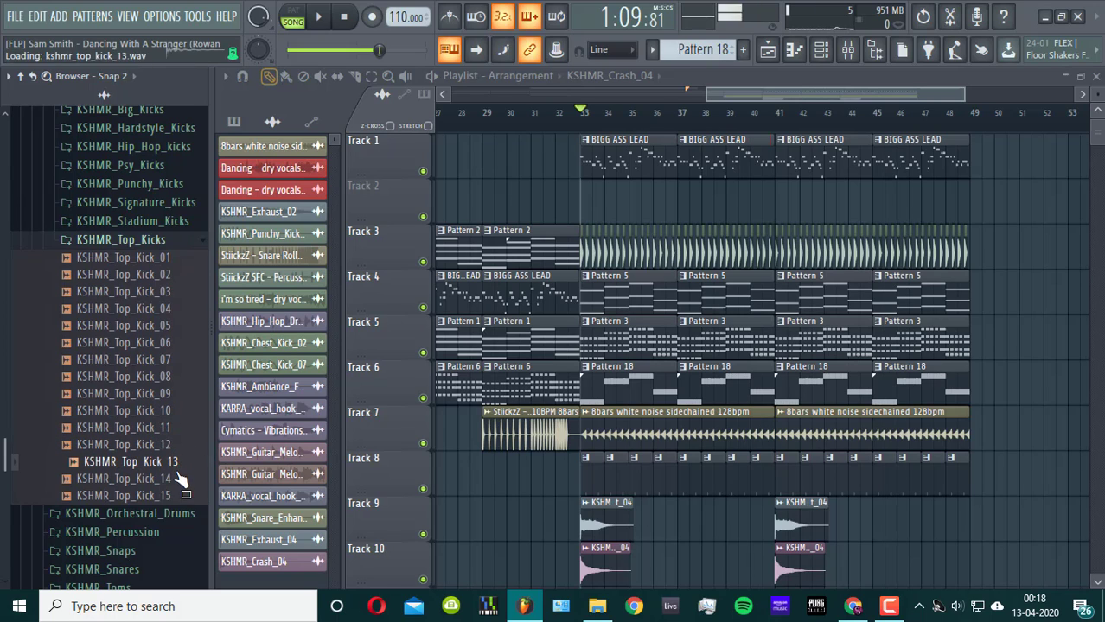
pyautogui.click(181, 480)
pyautogui.click(183, 496)
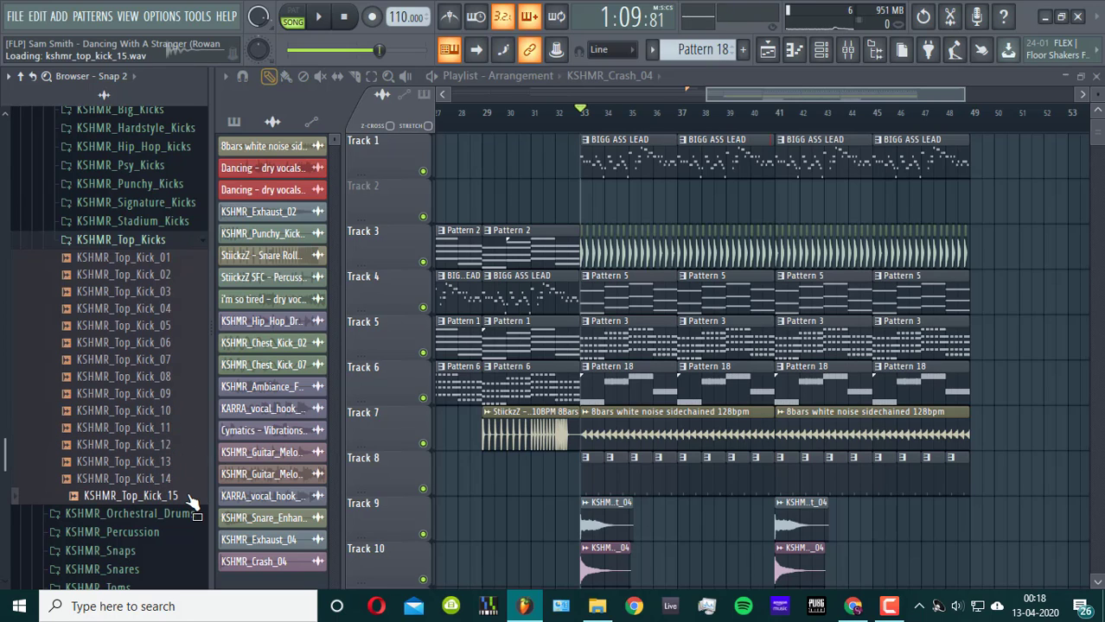
# - Place KSHMR_Top_Kick_15 on Track 2 and paint it on every beat of the drop from bar 33 to bar 49
pyautogui.moveTo(192, 504); pyautogui.dragTo(700, 142)
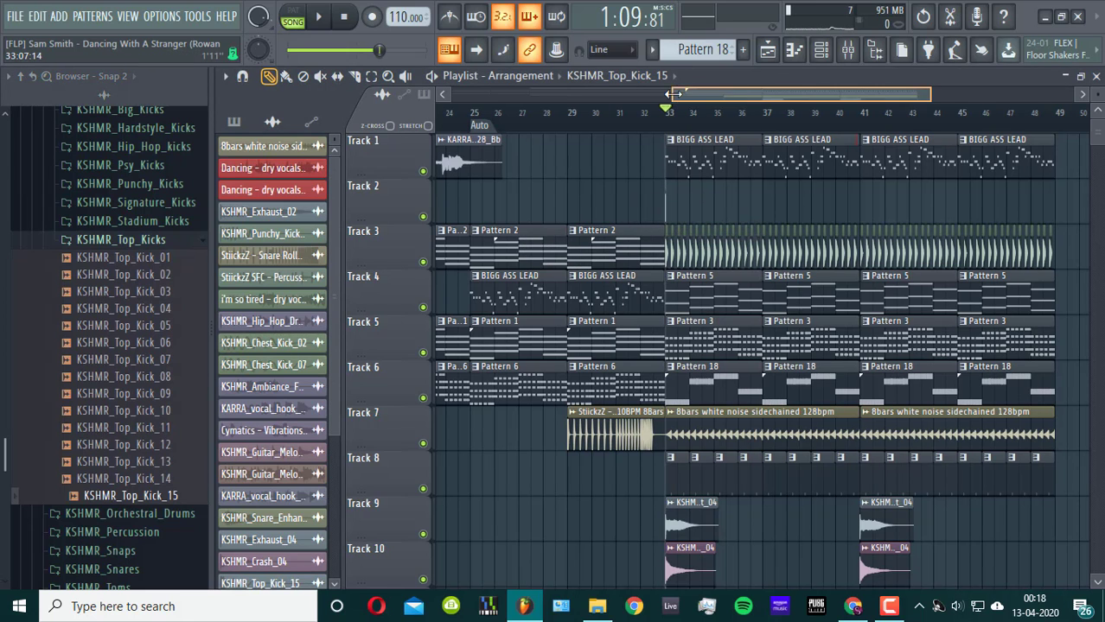
pyautogui.moveTo(673, 94); pyautogui.dragTo(801, 103)
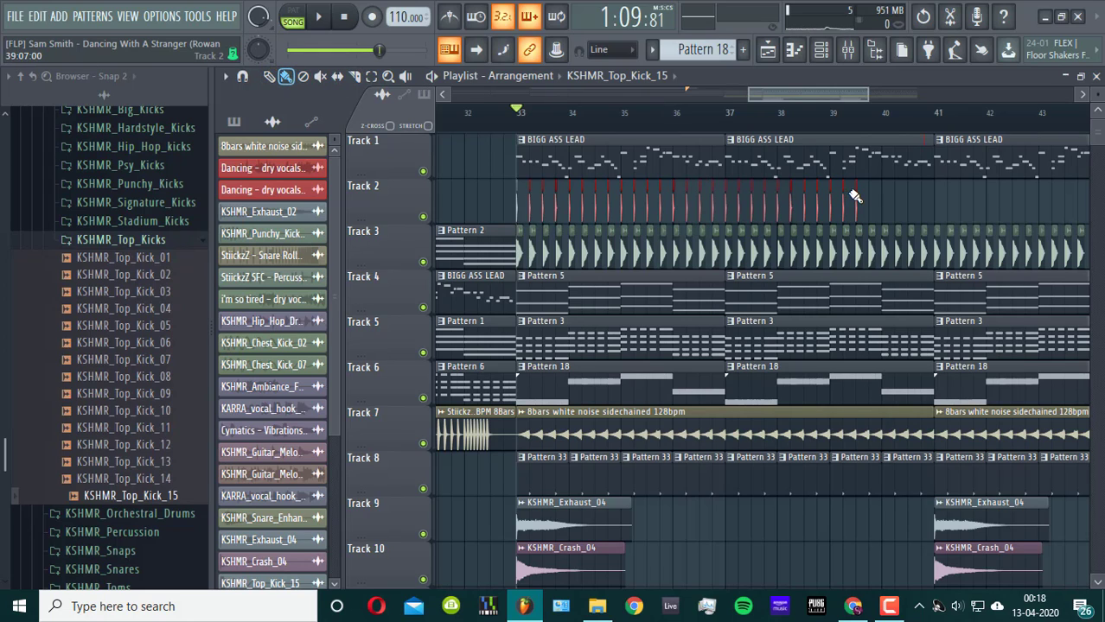
pyautogui.click(232, 121)
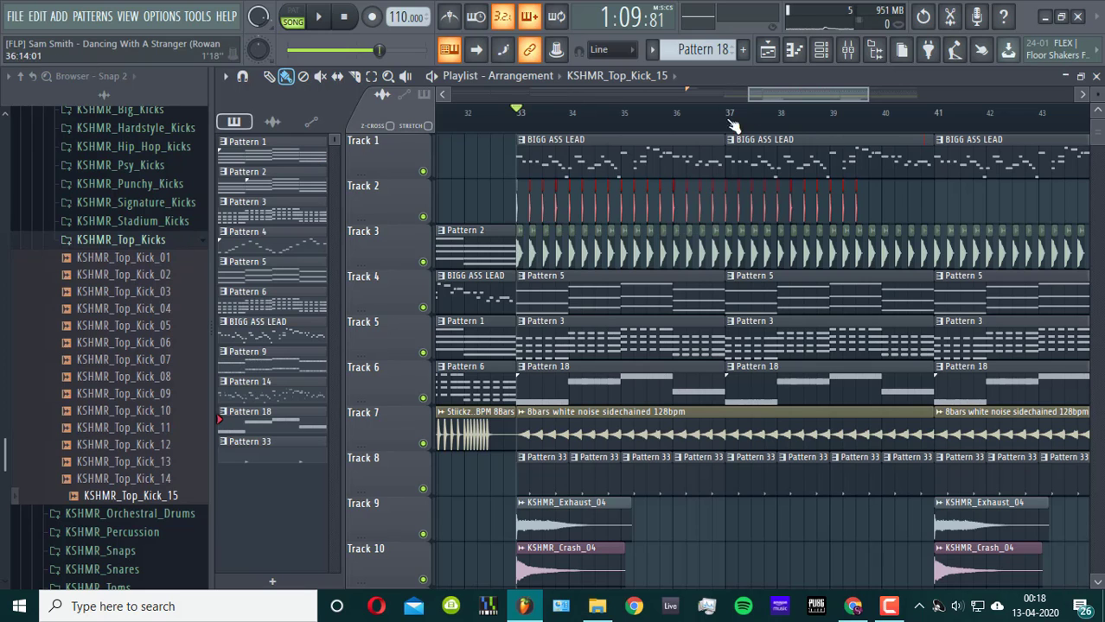
pyautogui.press('space')
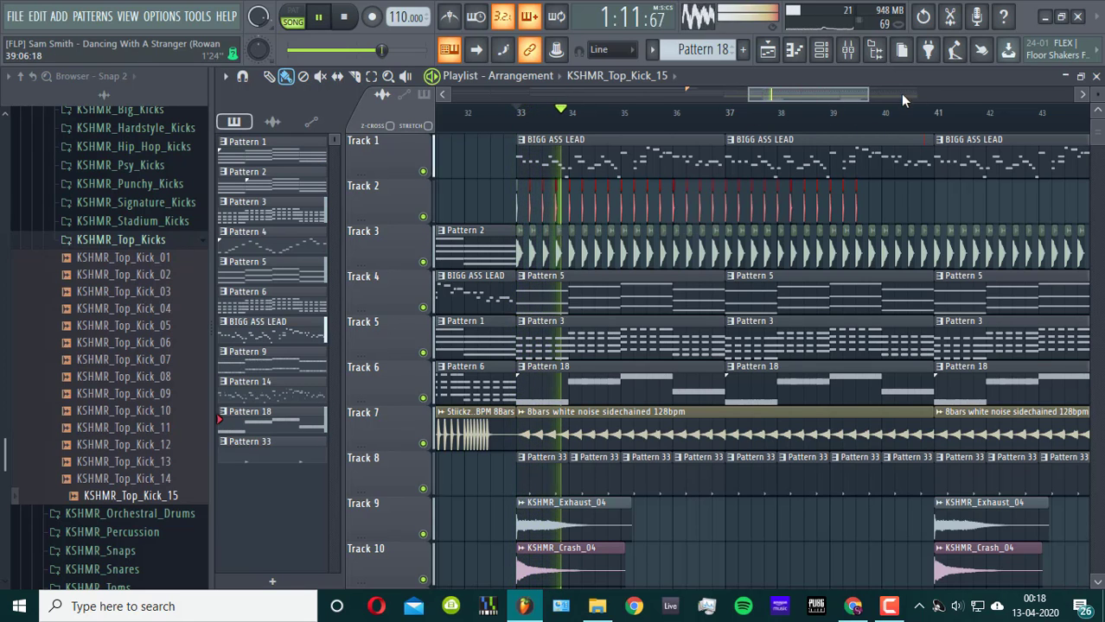
pyautogui.moveTo(865, 95); pyautogui.dragTo(935, 97)
pyautogui.moveTo(511, 204); pyautogui.dragTo(979, 221)
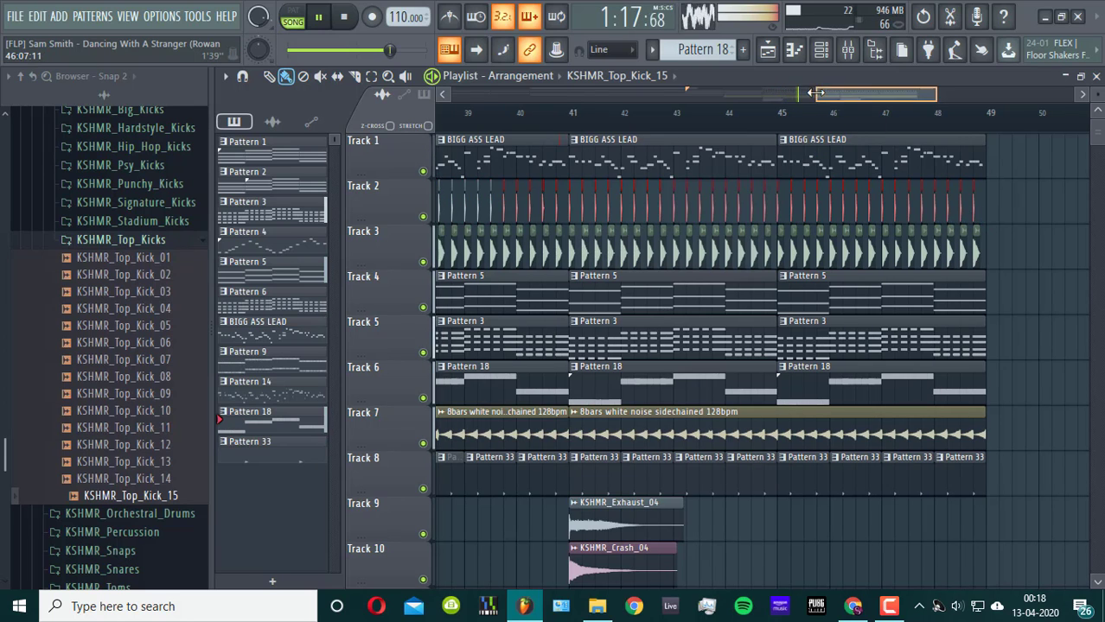
pyautogui.moveTo(815, 93); pyautogui.dragTo(696, 96)
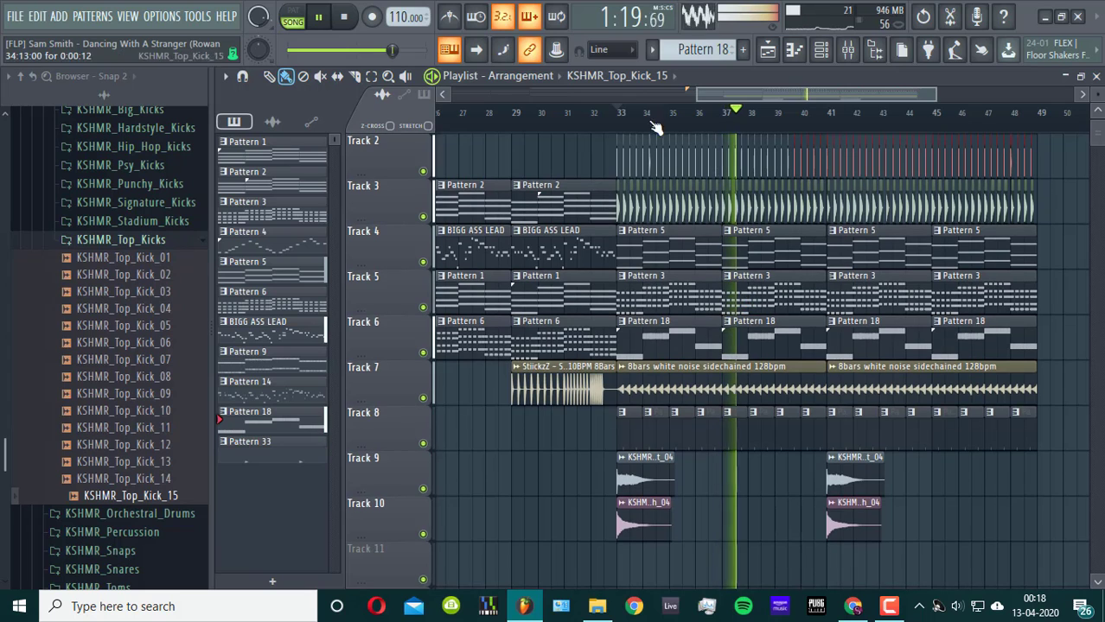
pyautogui.click(619, 113)
pyautogui.press('space')
# - Look through the Tropical House library for an impact effect, previewing LT-FX (3) in the Lovely Tropix Fx folder
pyautogui.scroll(-10, 175, 366)
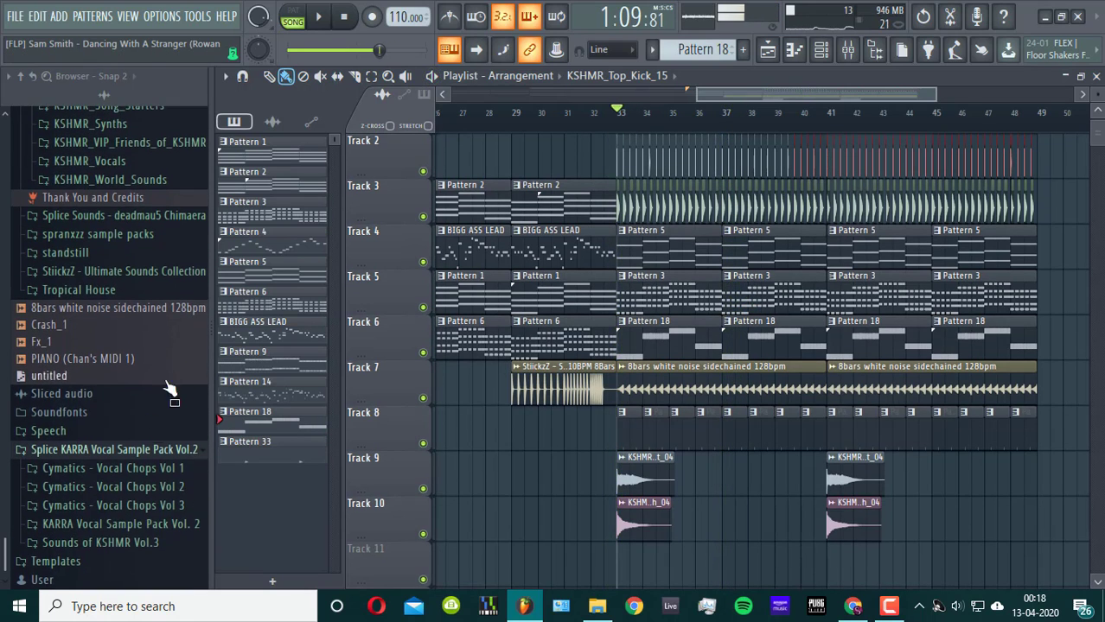
pyautogui.click(98, 453)
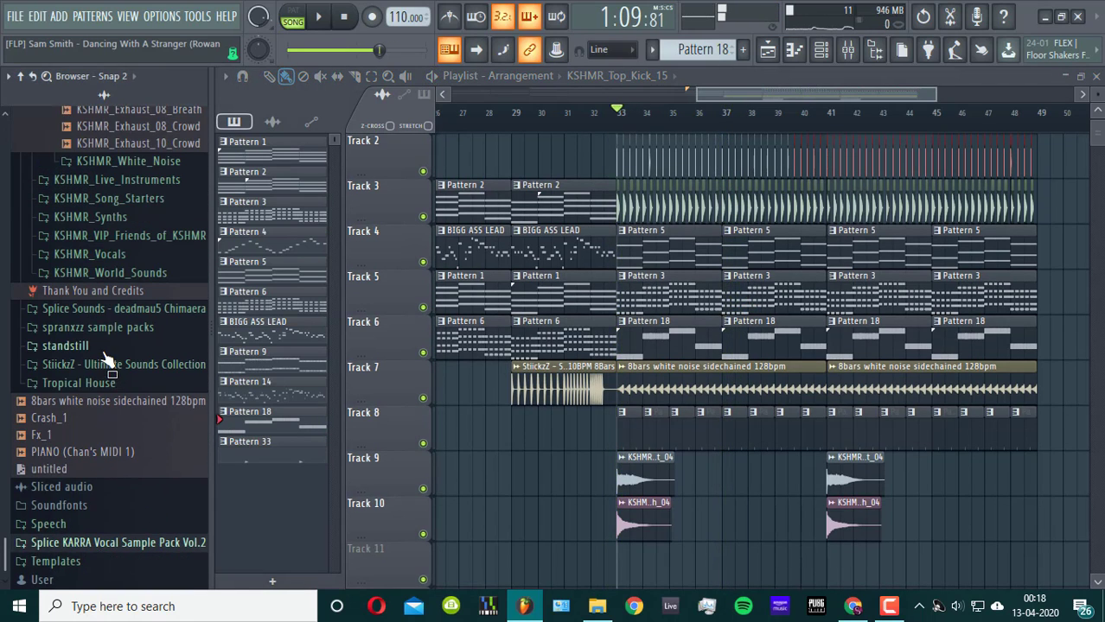
pyautogui.click(82, 383)
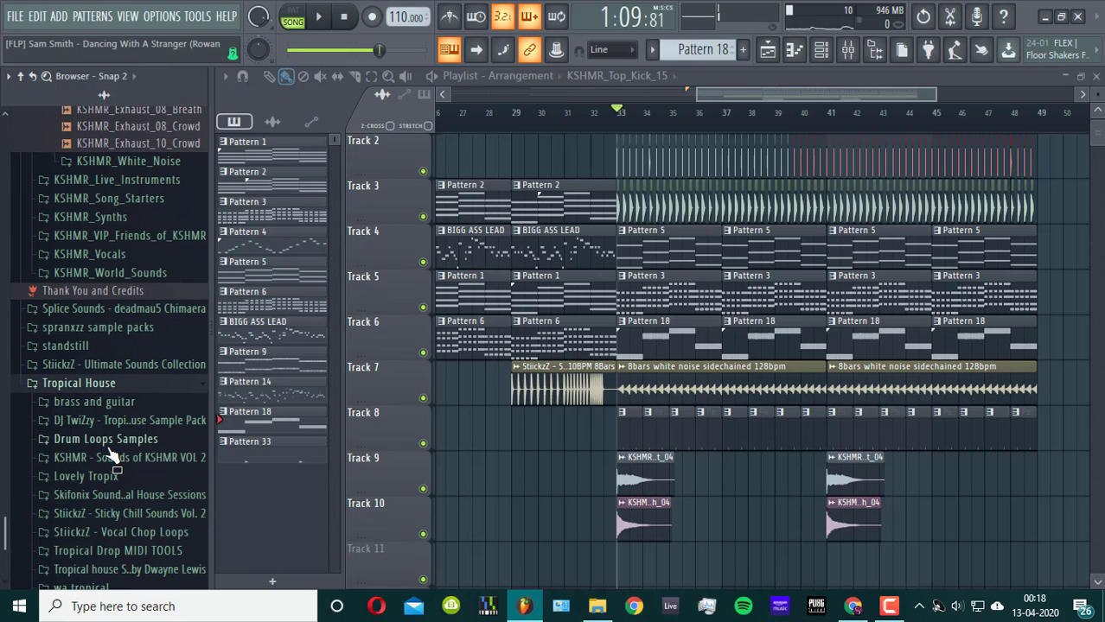
pyautogui.click(130, 478)
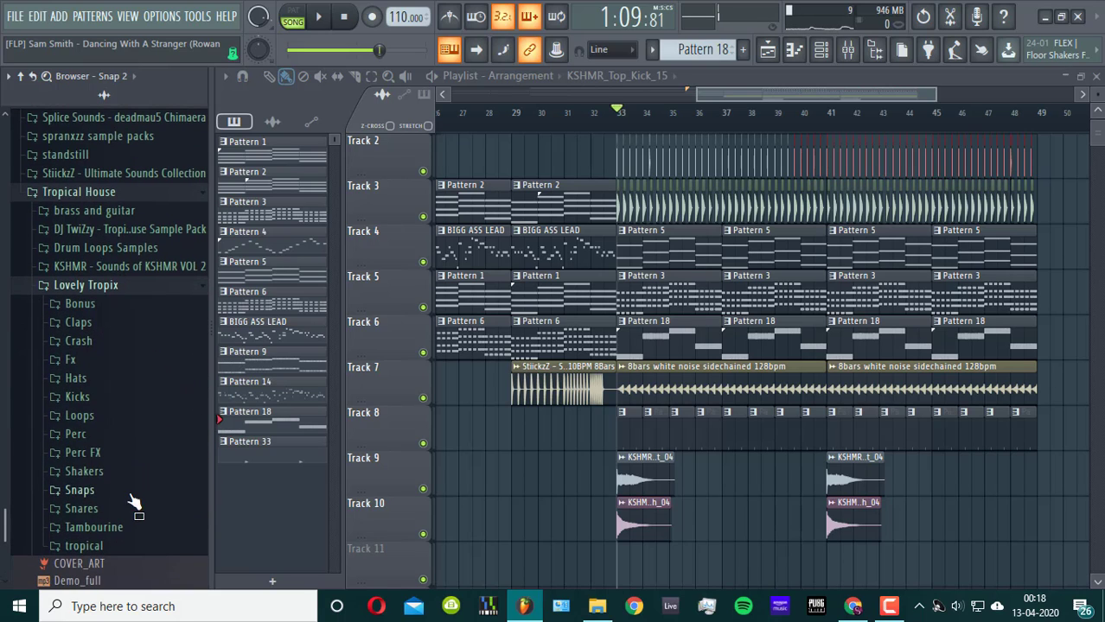
pyautogui.click(120, 364)
pyautogui.click(112, 413)
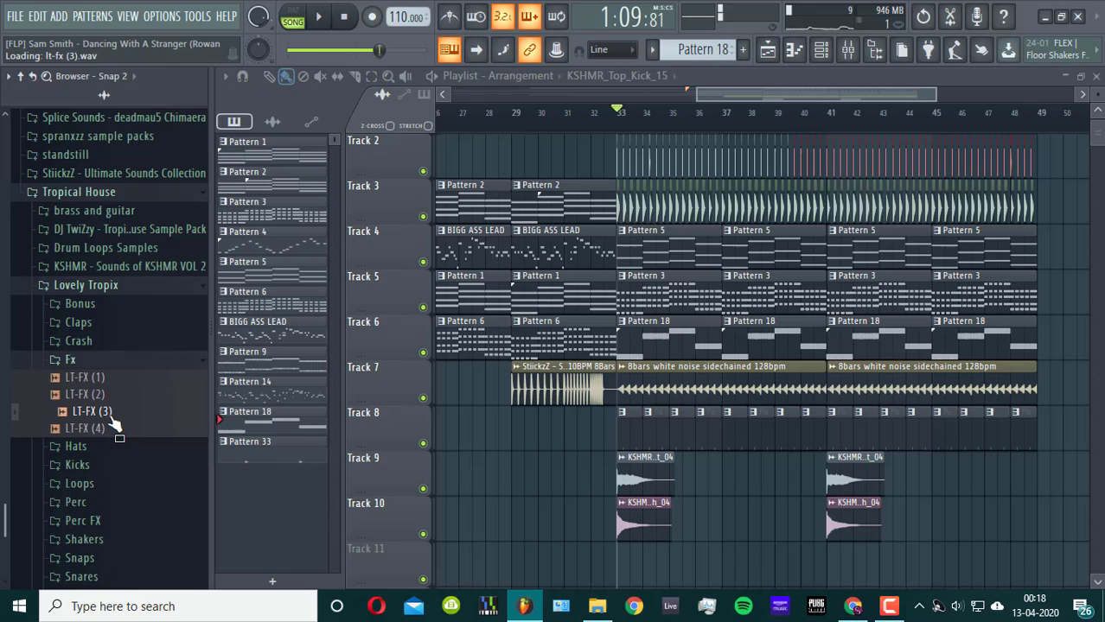
pyautogui.click(102, 192)
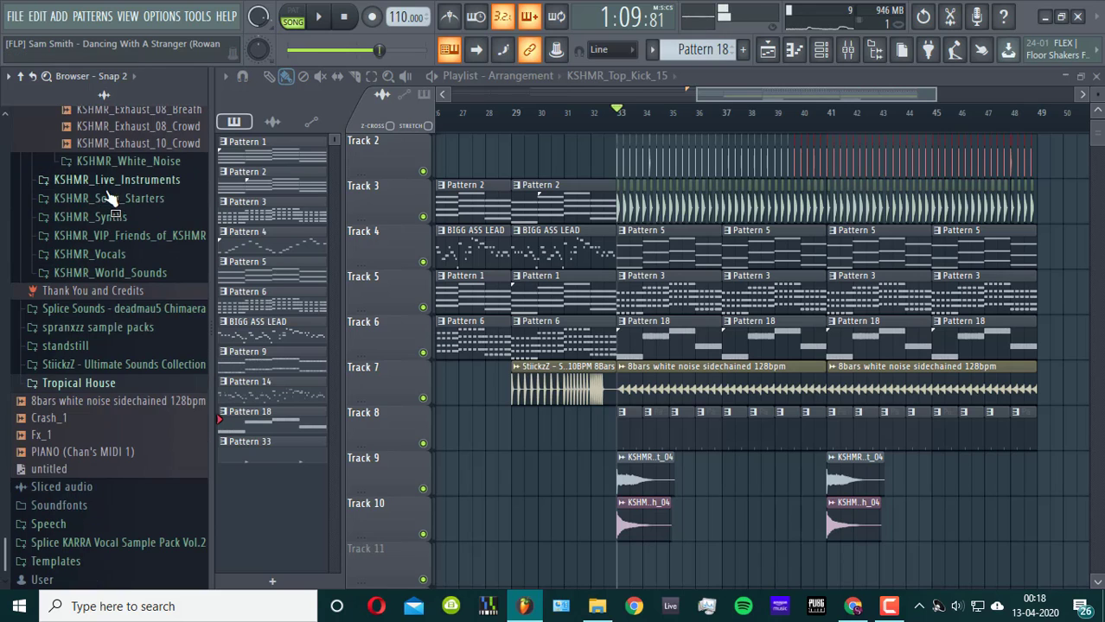
pyautogui.click(127, 381)
pyautogui.scroll(-7, 125, 389)
pyautogui.click(108, 138)
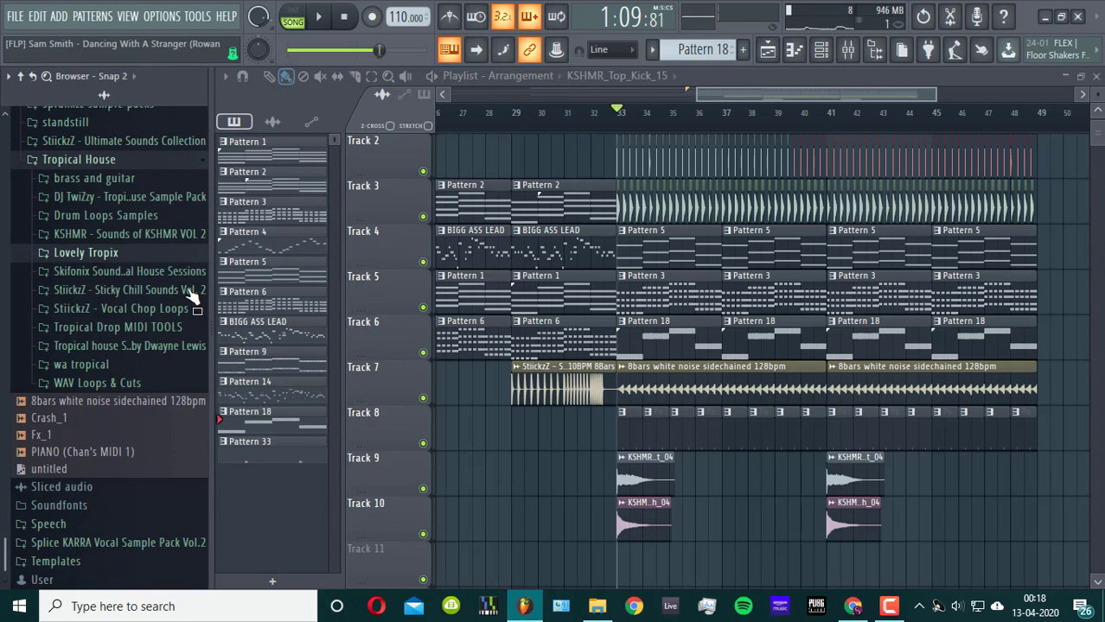
# - Replace the KSHMR_Exhaust_04 clips on Track 9 with DL - FX (4) from the Tropical house Sample Pack's FX folder
pyautogui.click(145, 345)
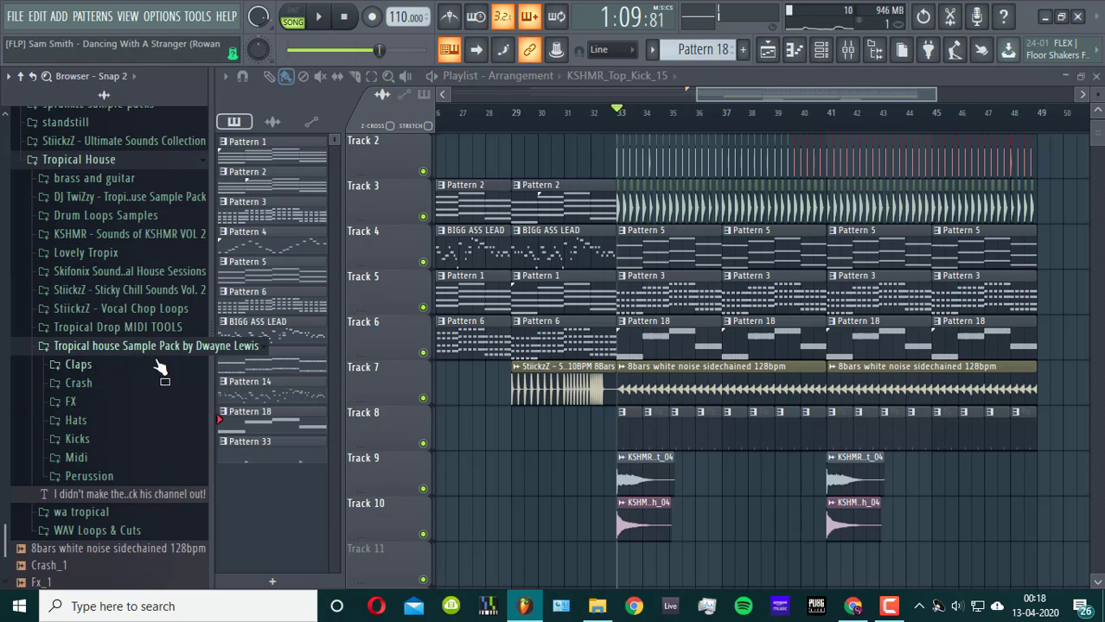
pyautogui.click(129, 402)
pyautogui.moveTo(125, 458); pyautogui.dragTo(665, 471)
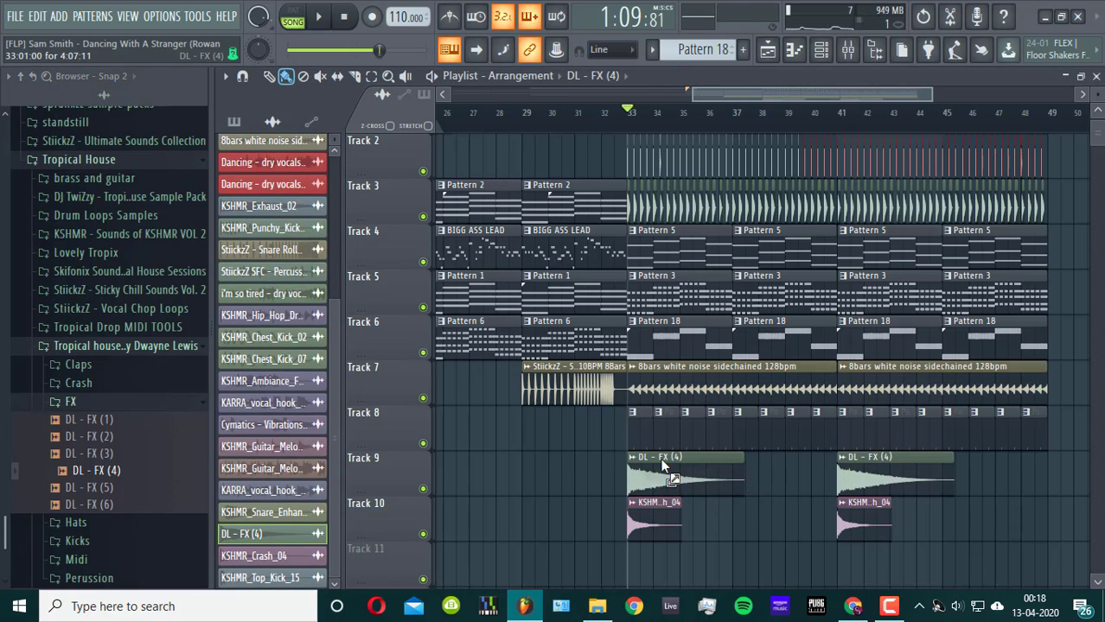
# - Shift the equalizer cut on mixer Insert 30 to about 4.0k at about -4.7 while the song plays
pyautogui.click(233, 121)
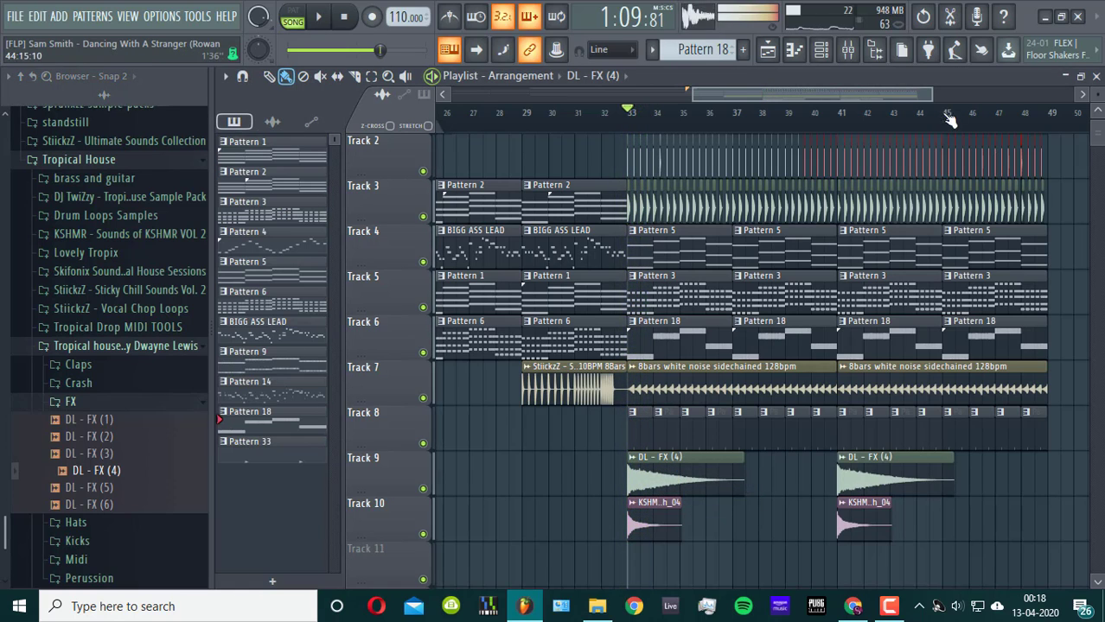
pyautogui.click(821, 50)
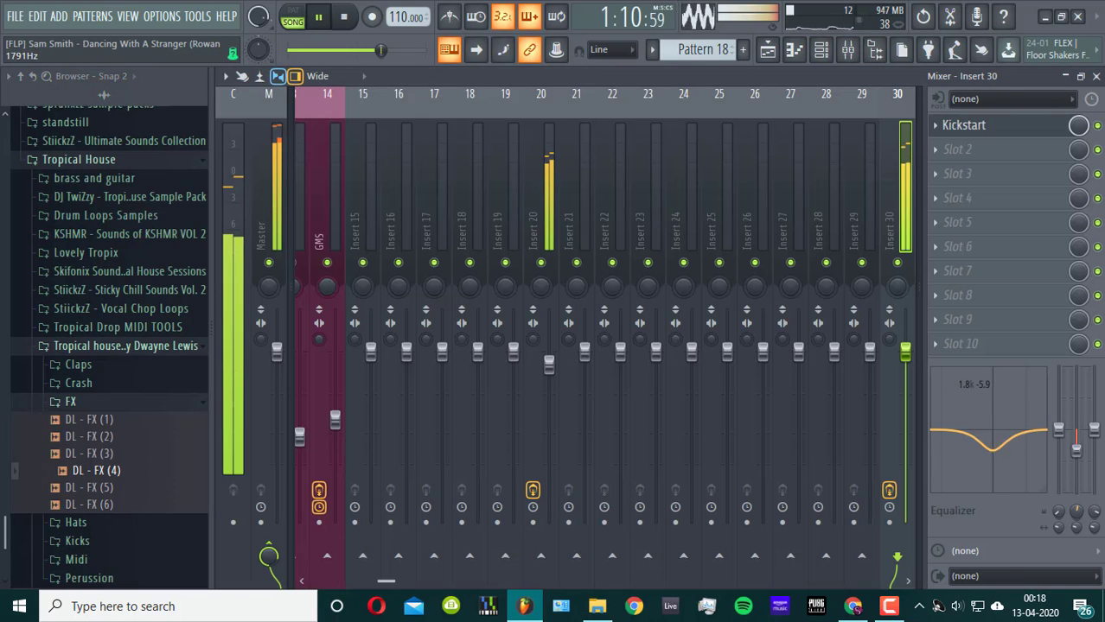
pyautogui.moveTo(996, 445); pyautogui.dragTo(1011, 447)
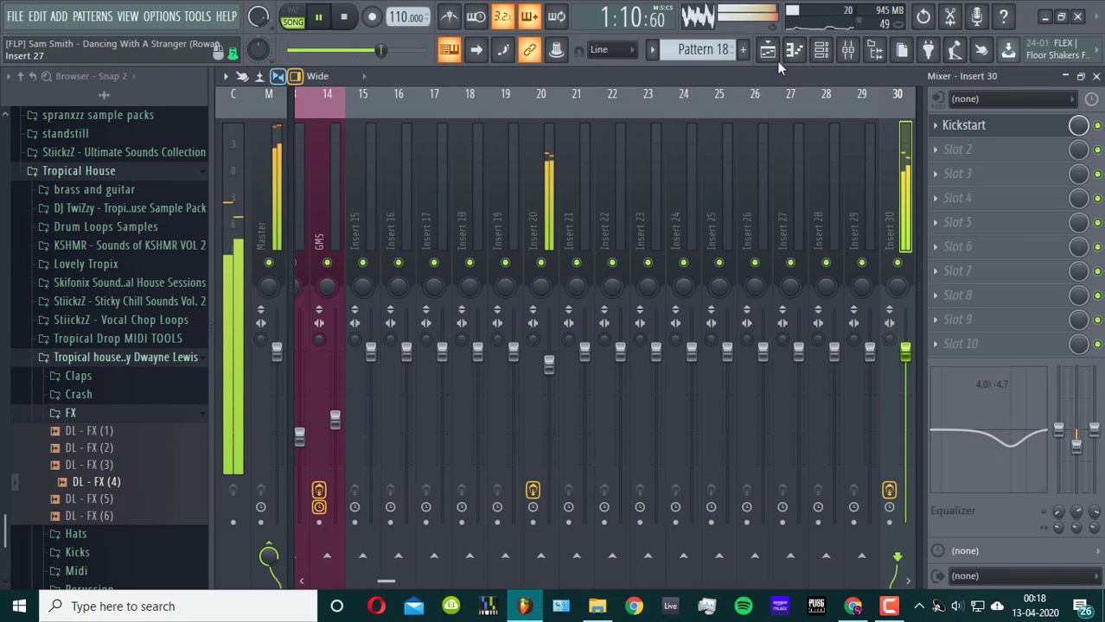
pyautogui.click(770, 52)
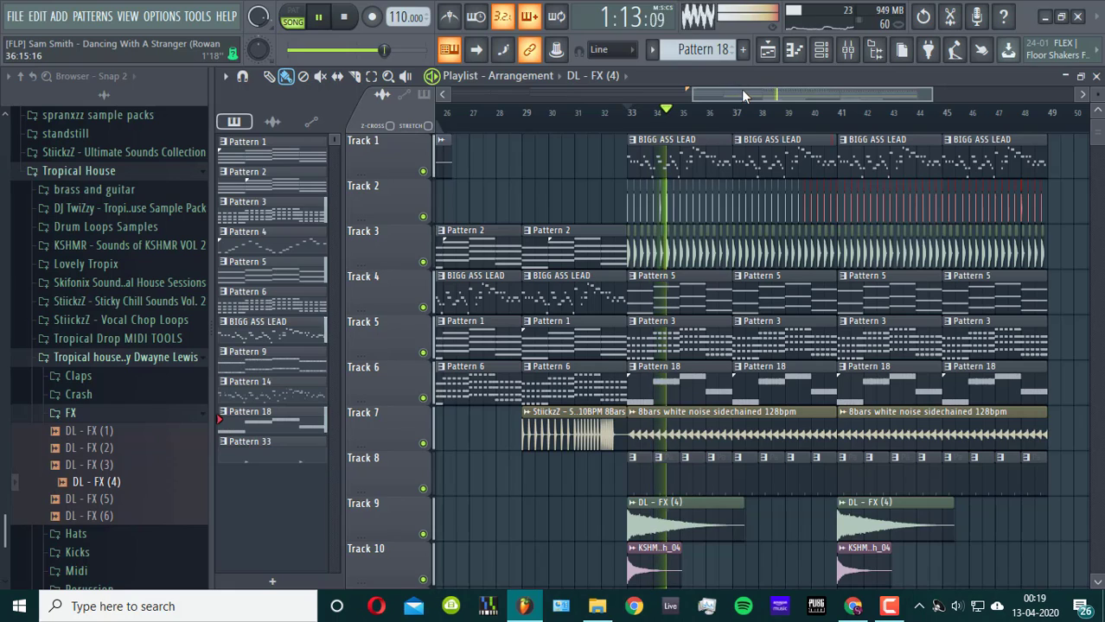
# - Play Pattern 3 on its own and load another Fruity Parametric EQ 2 into slot 4 of the inst 6 mixer track
pyautogui.click(608, 346)
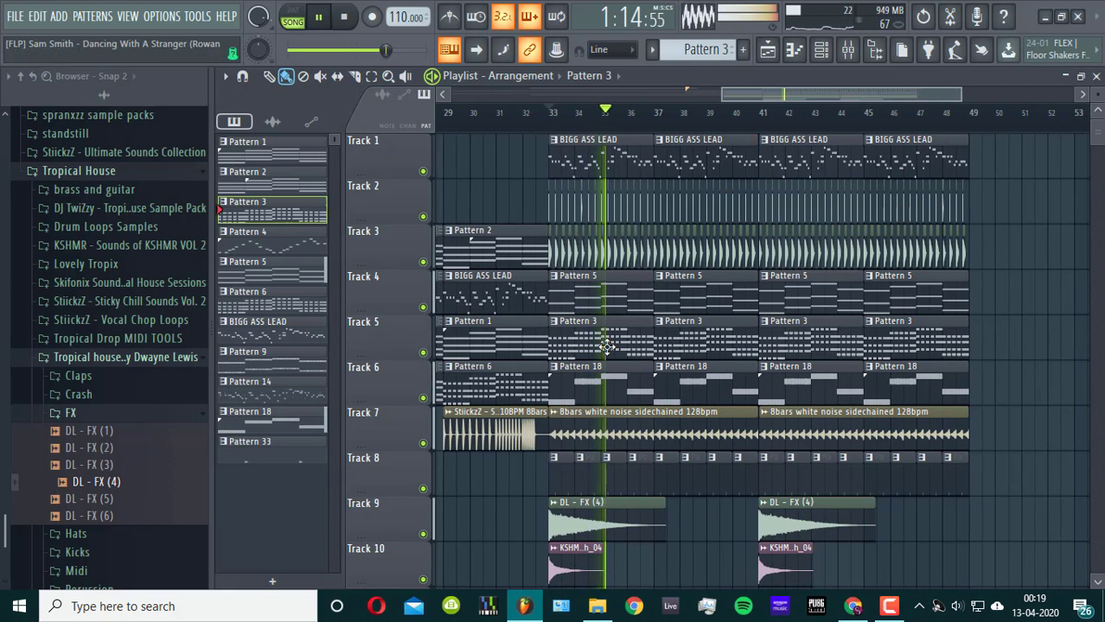
pyautogui.click(296, 19)
pyautogui.click(848, 50)
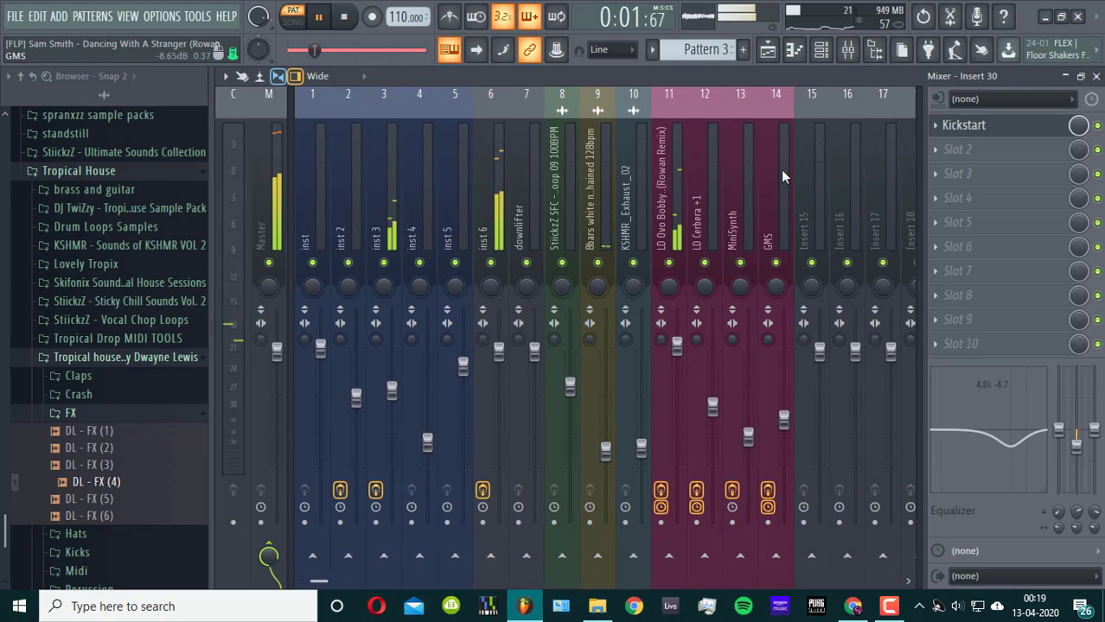
pyautogui.click(499, 268)
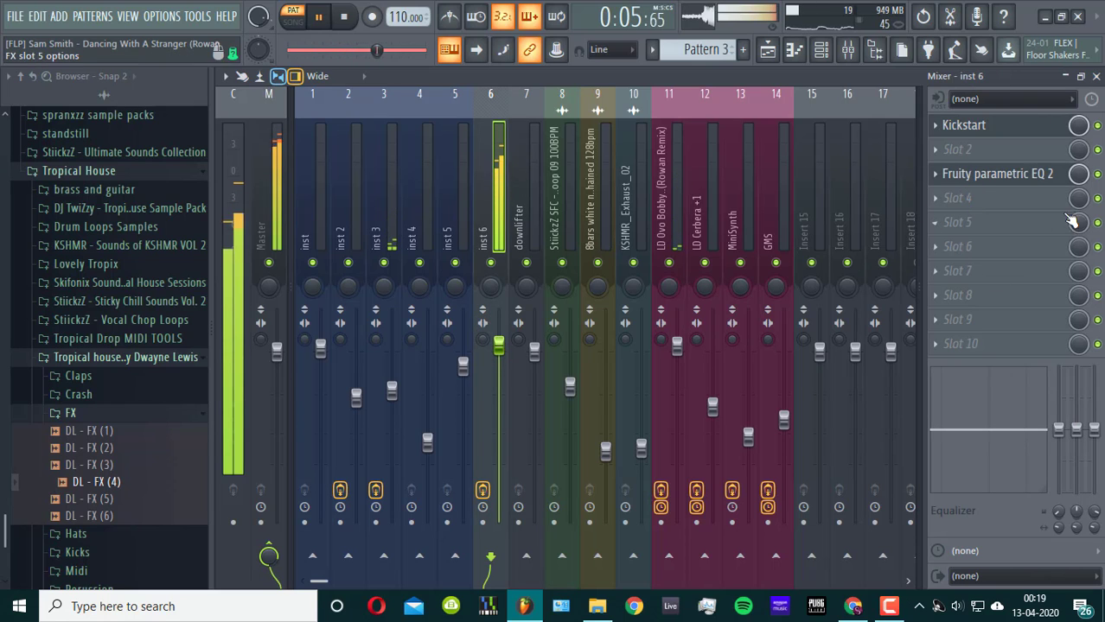
pyautogui.click(973, 201)
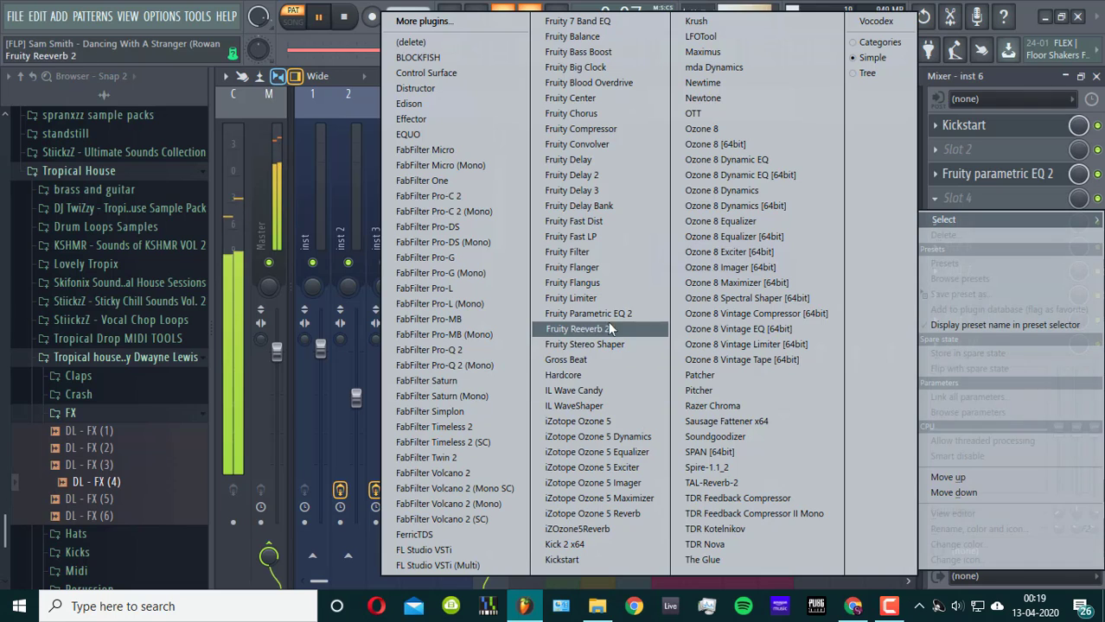
pyautogui.click(588, 314)
pyautogui.click(251, 172)
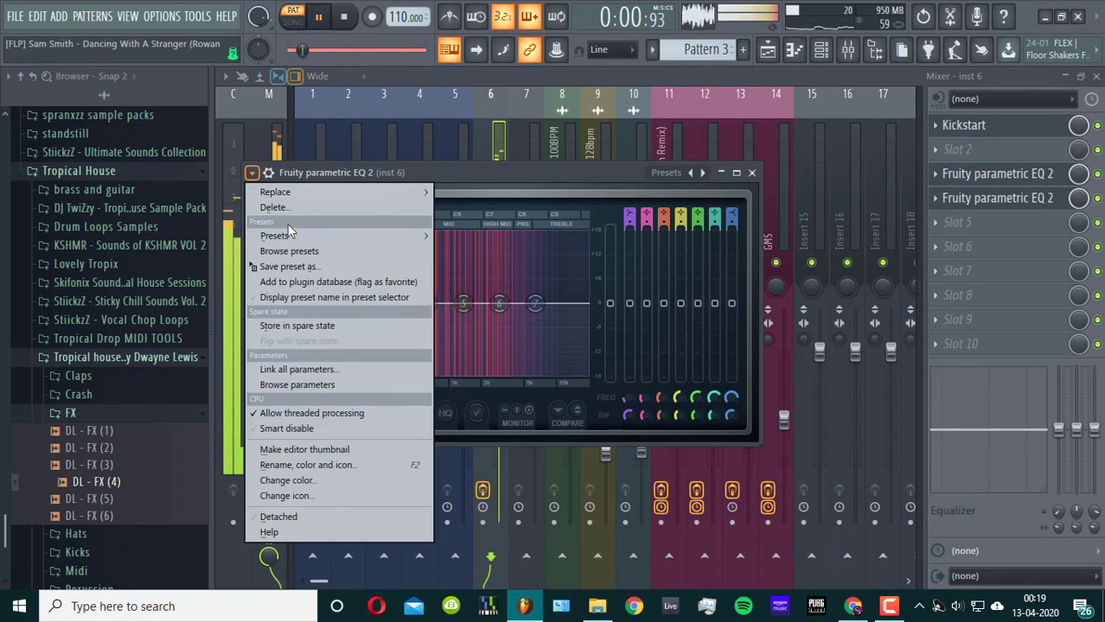
pyautogui.click(306, 212)
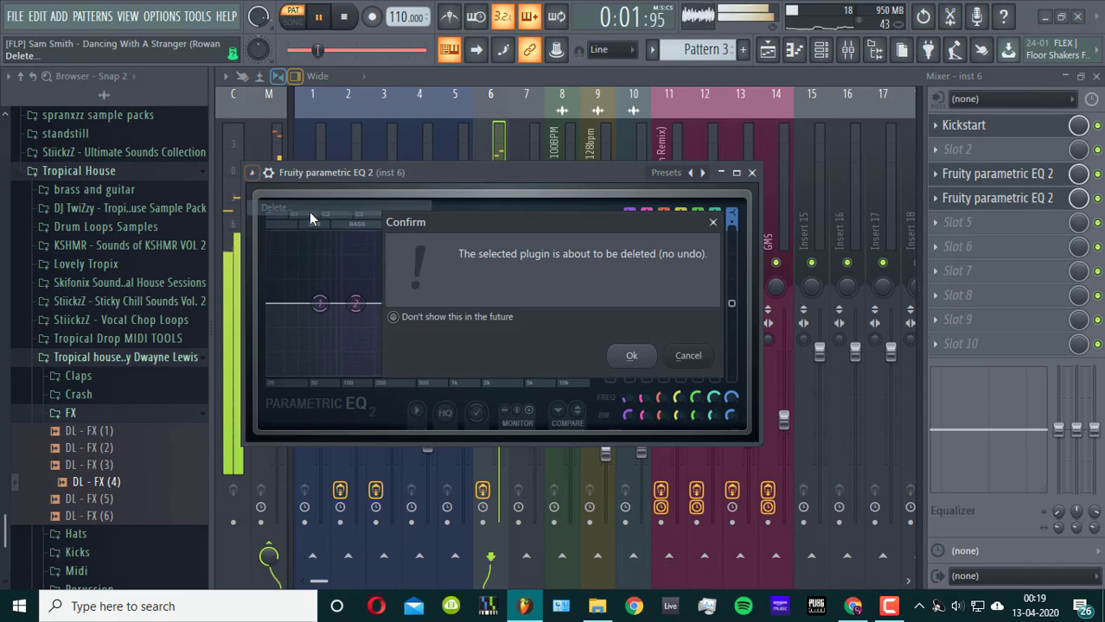
pyautogui.click(714, 222)
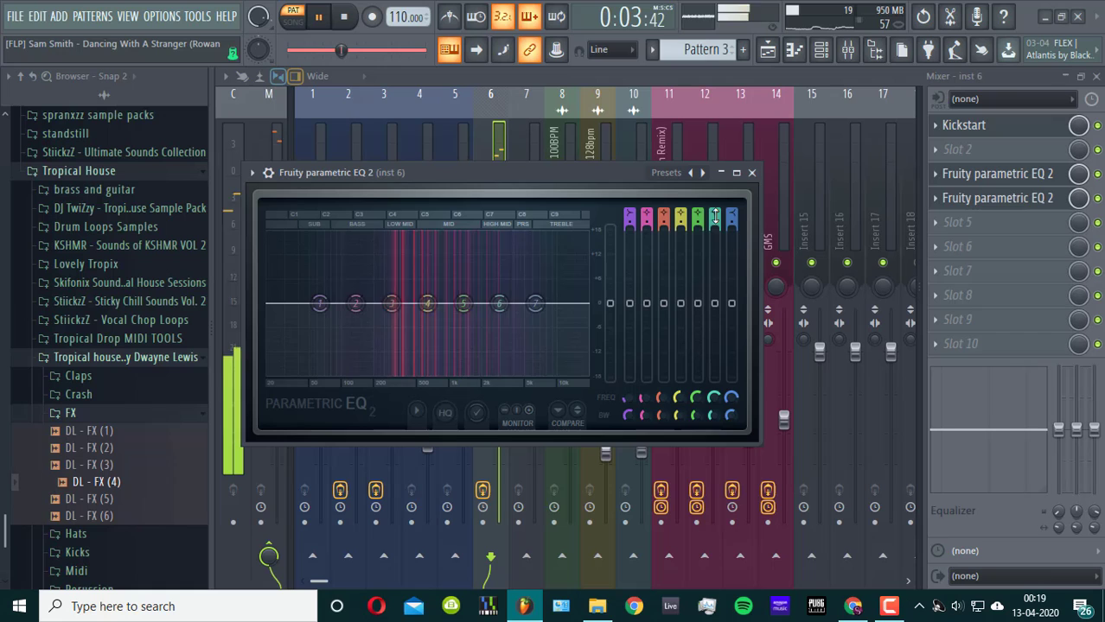
pyautogui.click(252, 172)
# - Load the OTT compressor into slot 5 of the inst 6 mixer track and adjust its Depth
pyautogui.click(992, 230)
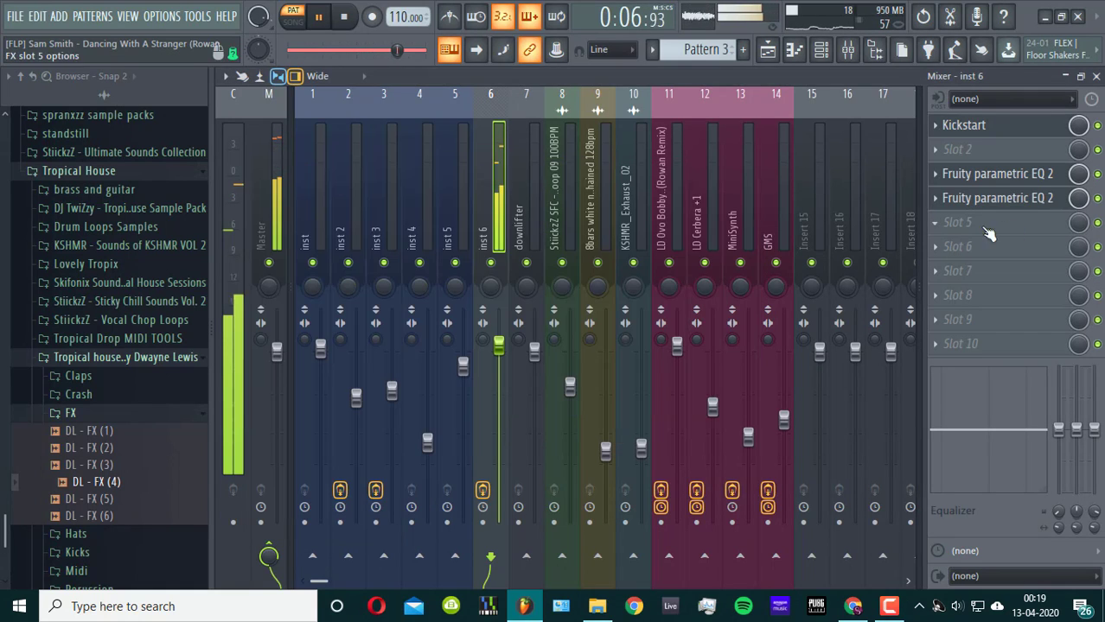
pyautogui.click(1003, 232)
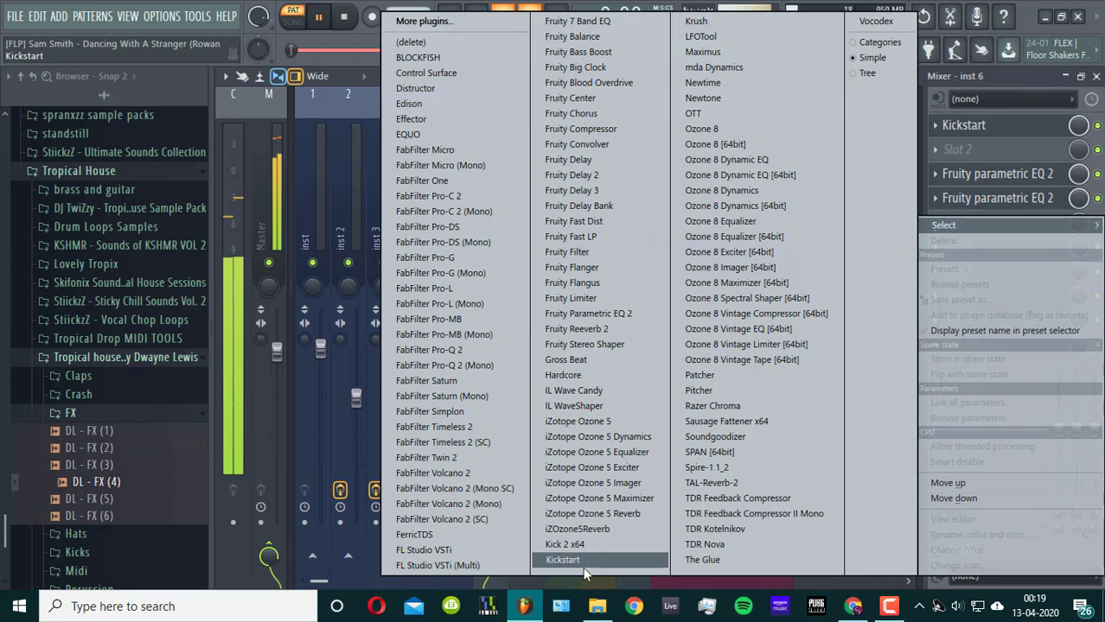
pyautogui.click(697, 119)
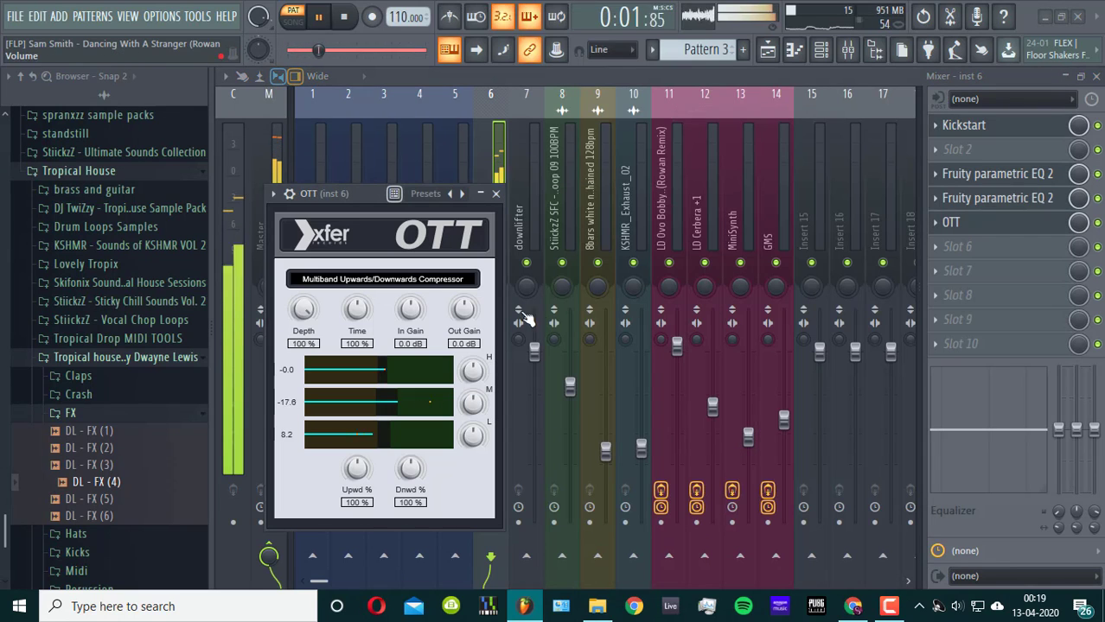
pyautogui.moveTo(304, 310); pyautogui.dragTo(358, 511)
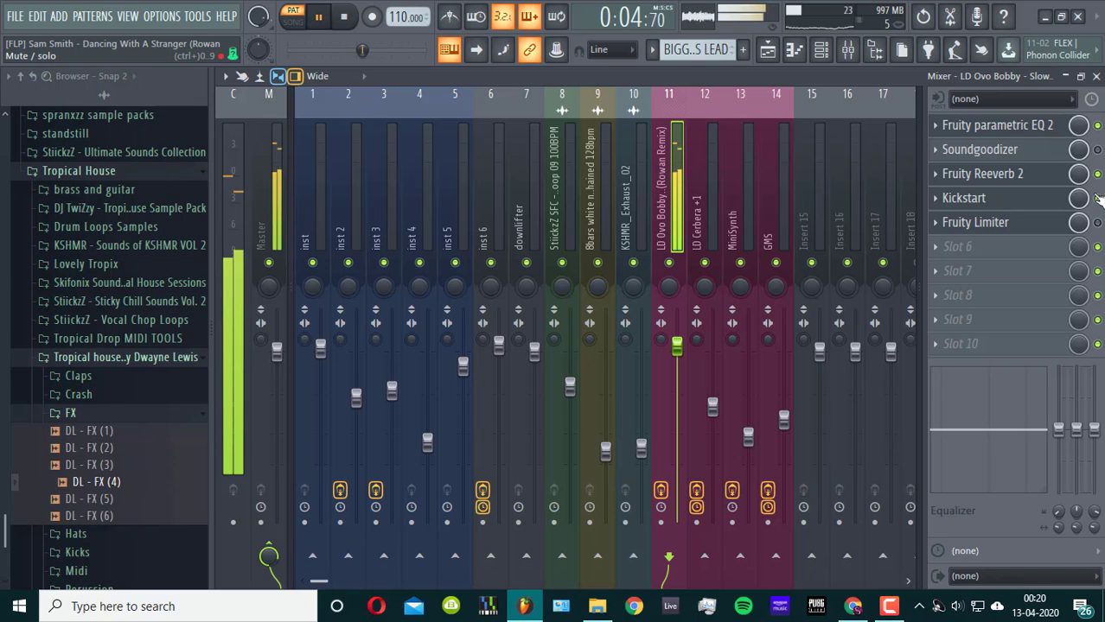
# - Enable the Fruity Limiter on the LD Ovo Bobby mixer track and check its parametric EQ and Kickstart settings
pyautogui.click(1038, 125)
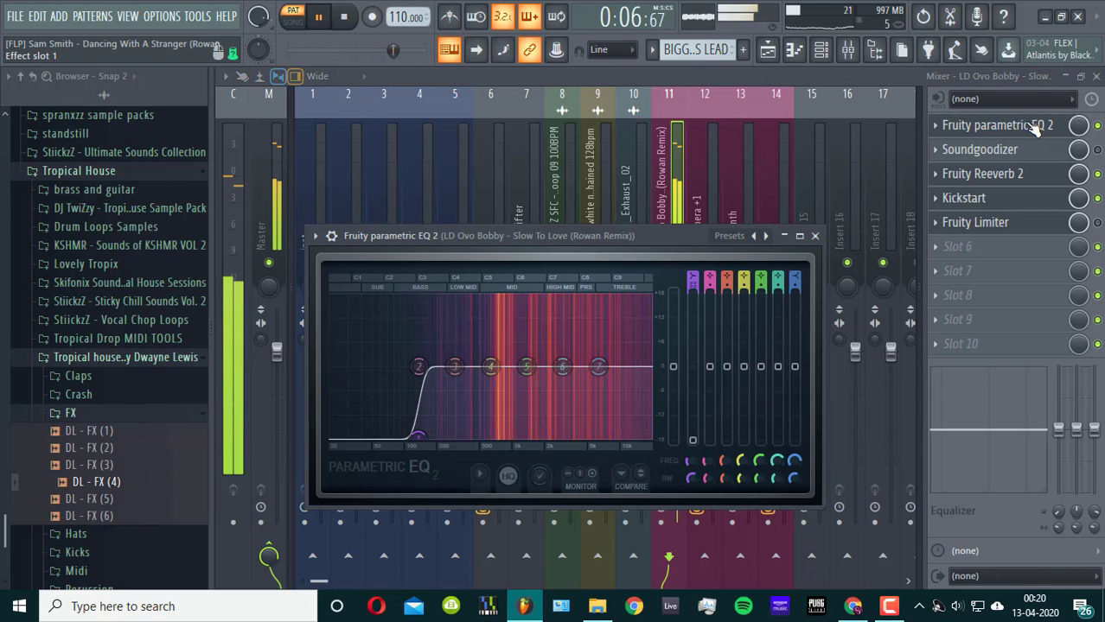
pyautogui.click(1097, 223)
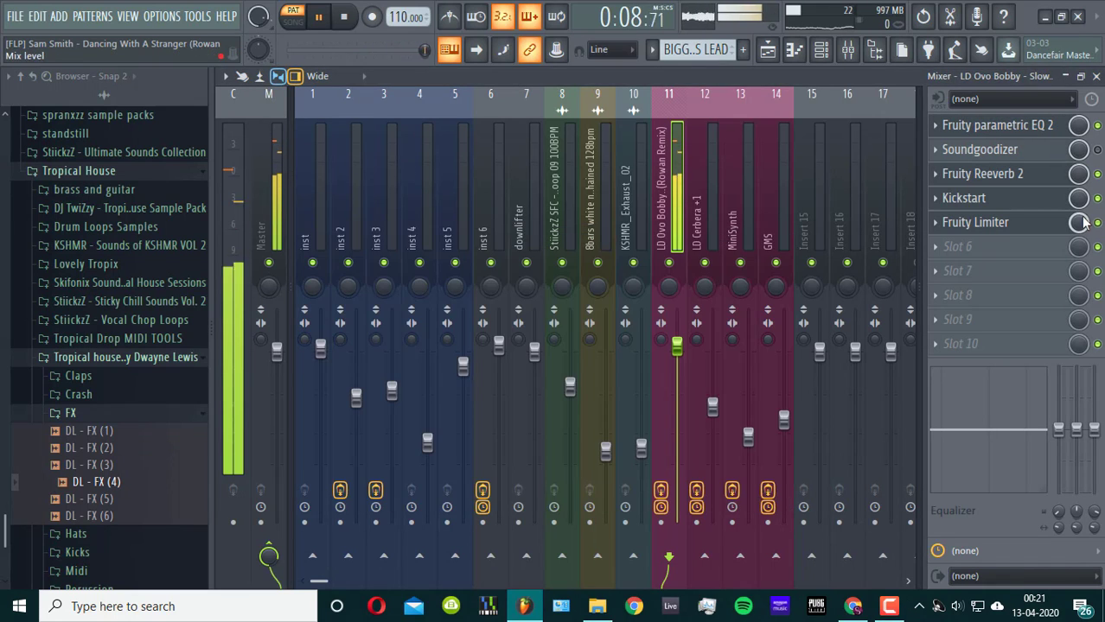
pyautogui.click(1036, 204)
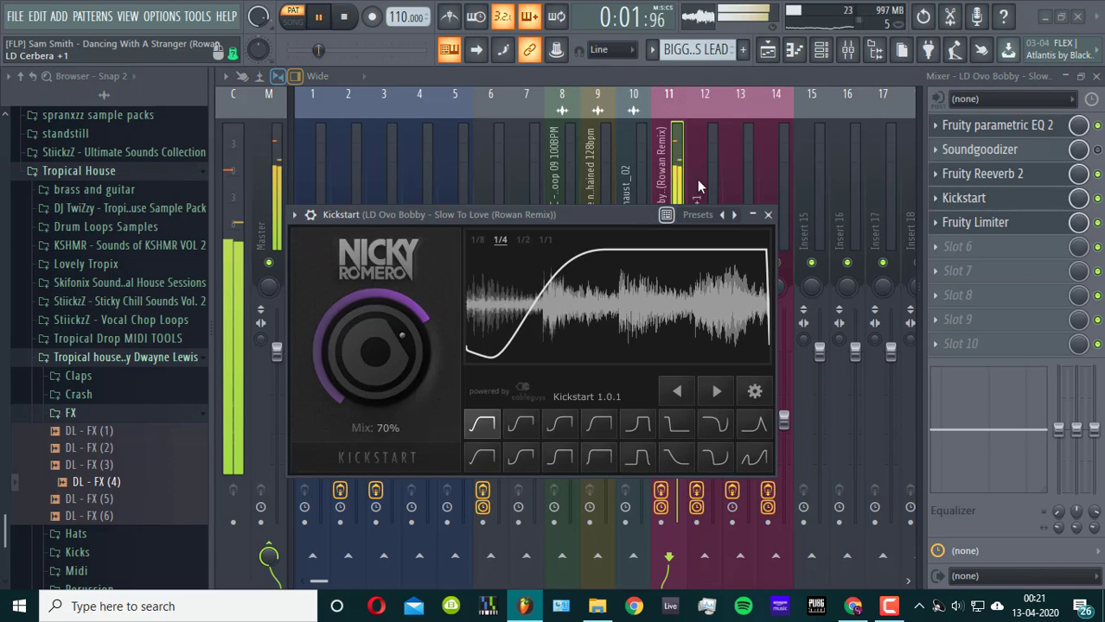
pyautogui.click(677, 190)
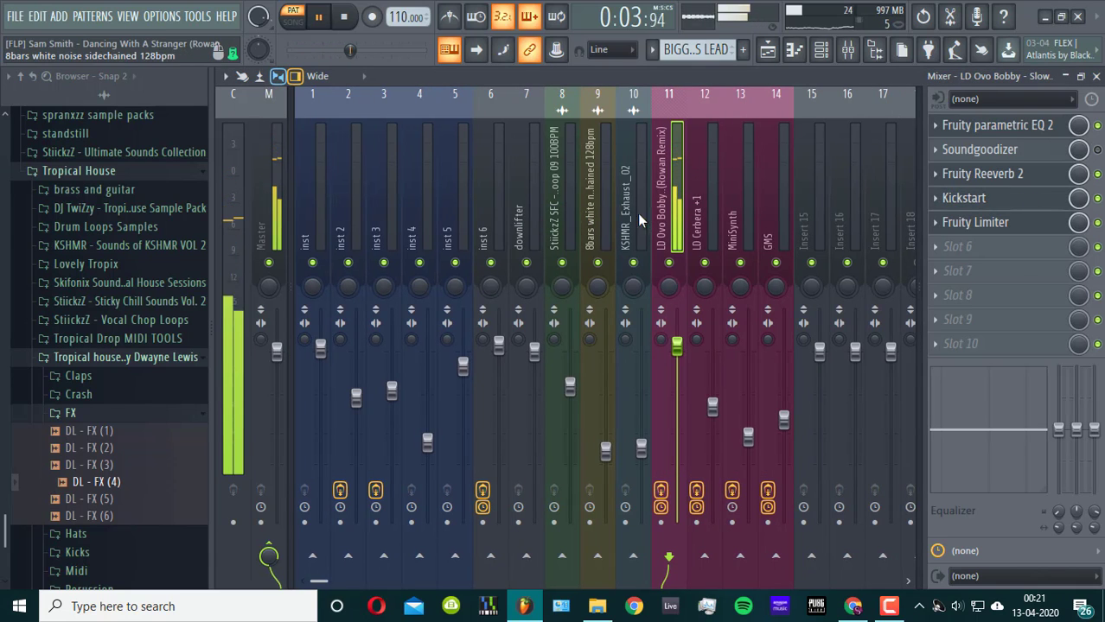
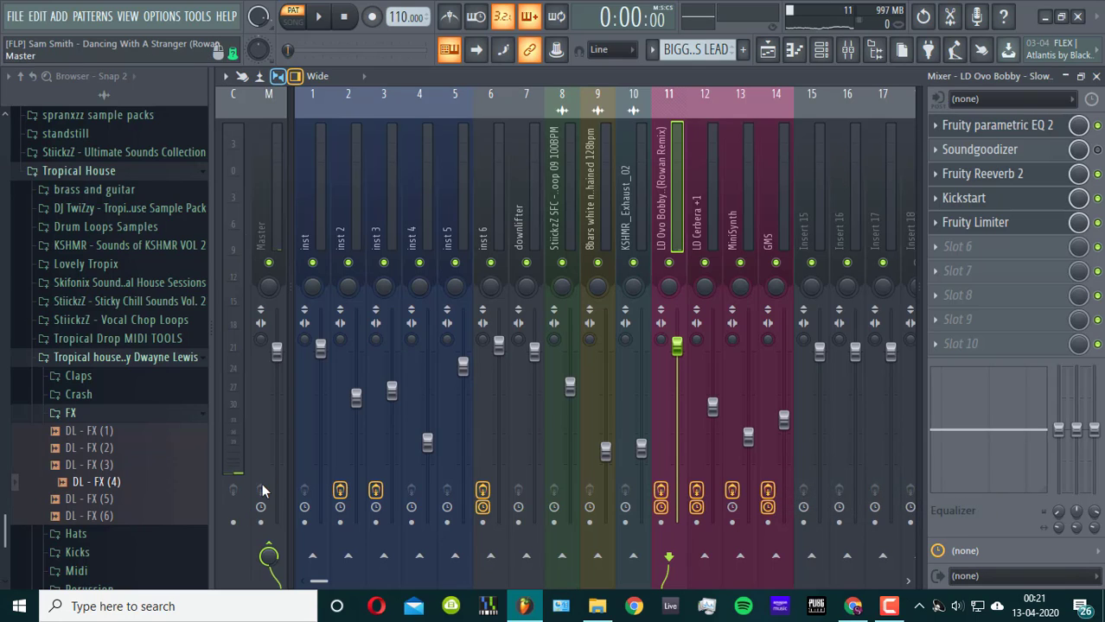
# - Check the Master mixer track with playback and return to the playlist
pyautogui.click(277, 235)
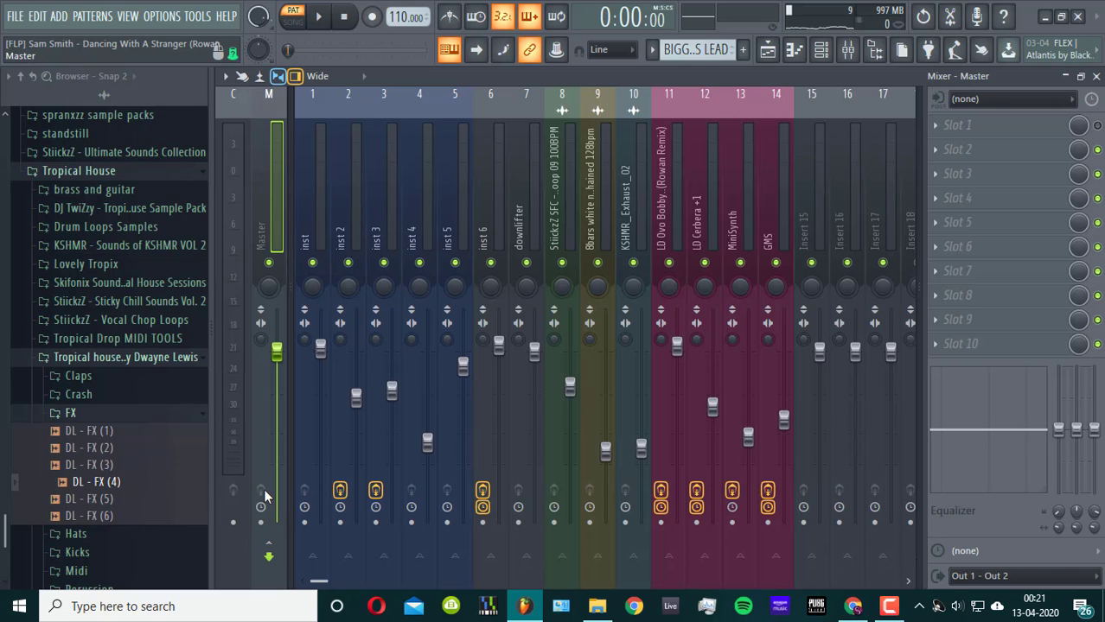
pyautogui.press('space')
pyautogui.click(768, 52)
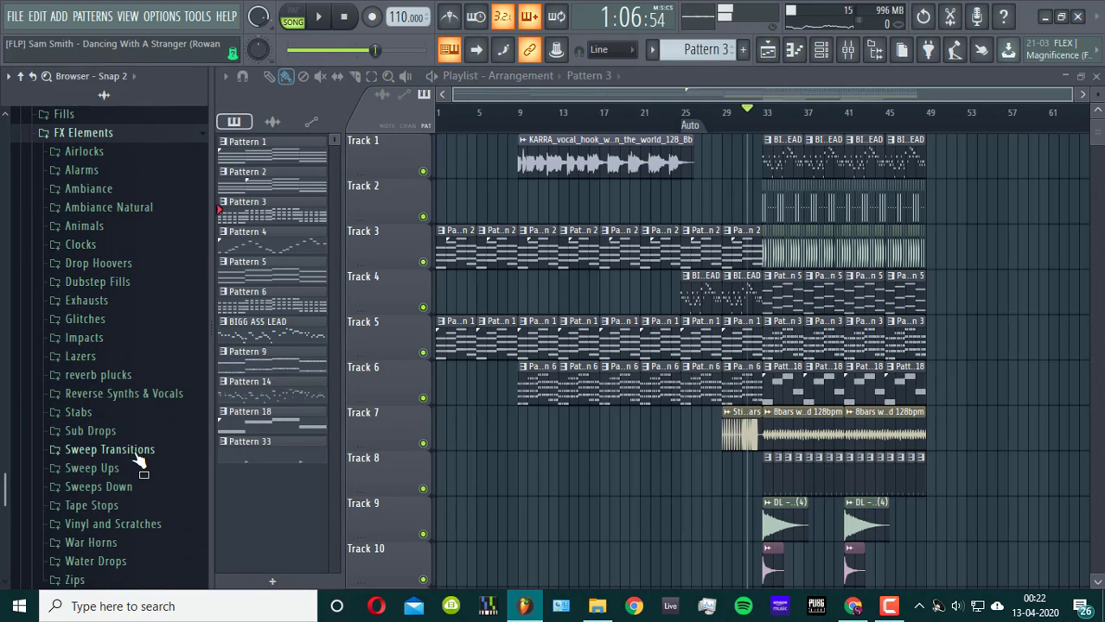
# - Place KSHMR Long Sweep 01 from the Sweep Ups Long Sweeps folder on Track 8 at bar 25
pyautogui.scroll(5, 138, 481)
pyautogui.scroll(-5, 137, 467)
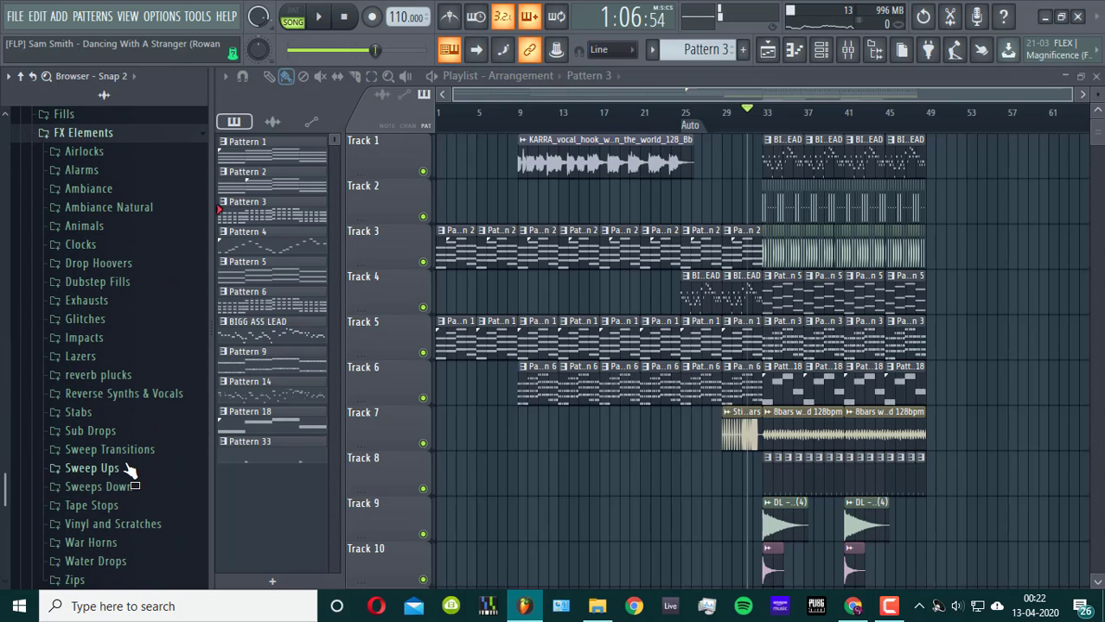
pyautogui.click(128, 468)
pyautogui.click(108, 487)
pyautogui.moveTo(138, 394); pyautogui.dragTo(710, 412)
# - Fit the KSHMR Long Sweep 01 clip to the project tempo from 128 BPM and listen to the lead-in to the drop
pyautogui.click(685, 380)
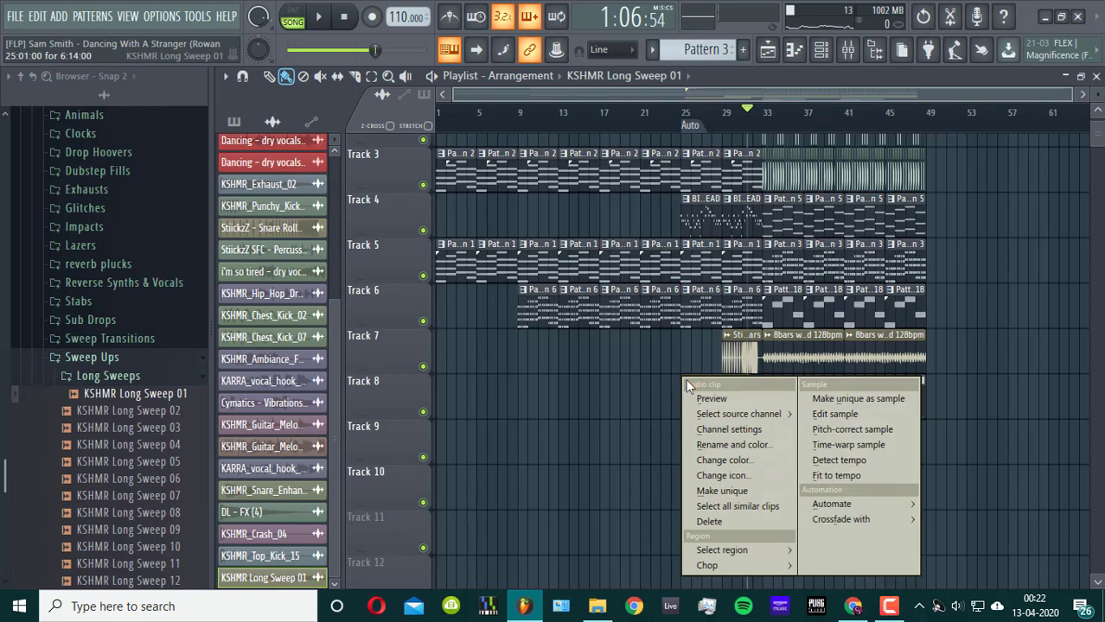
pyautogui.click(834, 475)
pyautogui.click(554, 459)
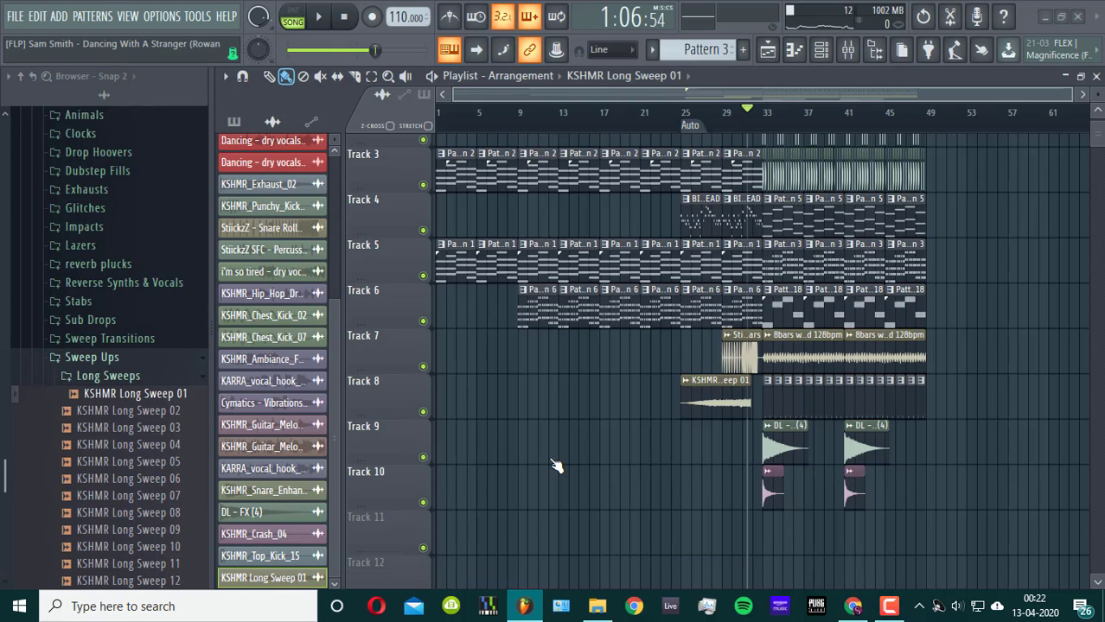
pyautogui.write('128')
pyautogui.press('Return')
pyautogui.press('space')
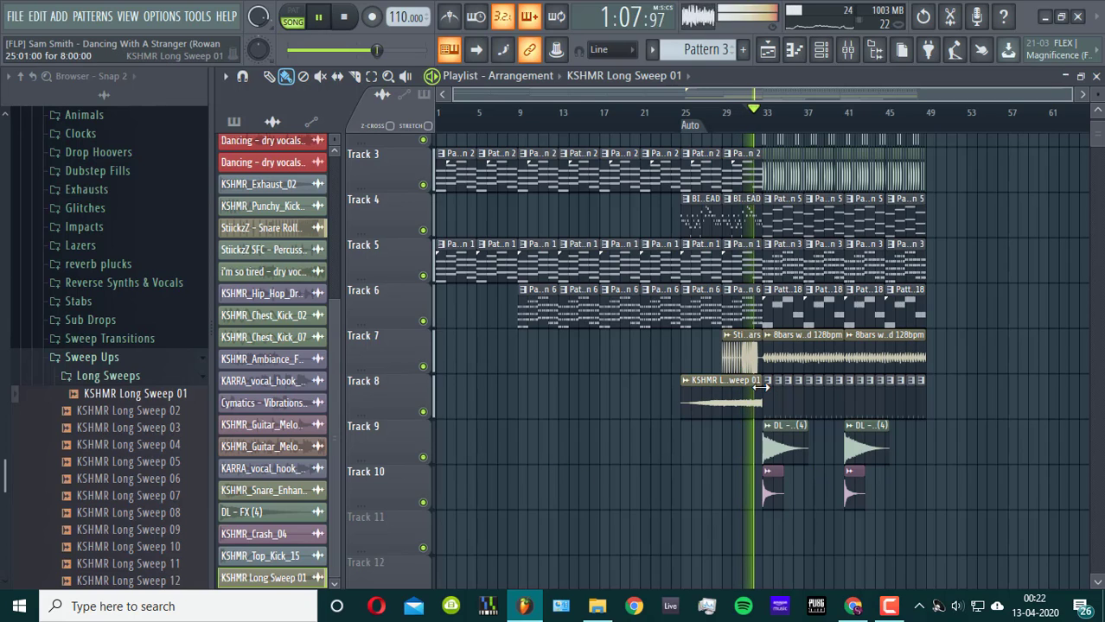
pyautogui.press('space')
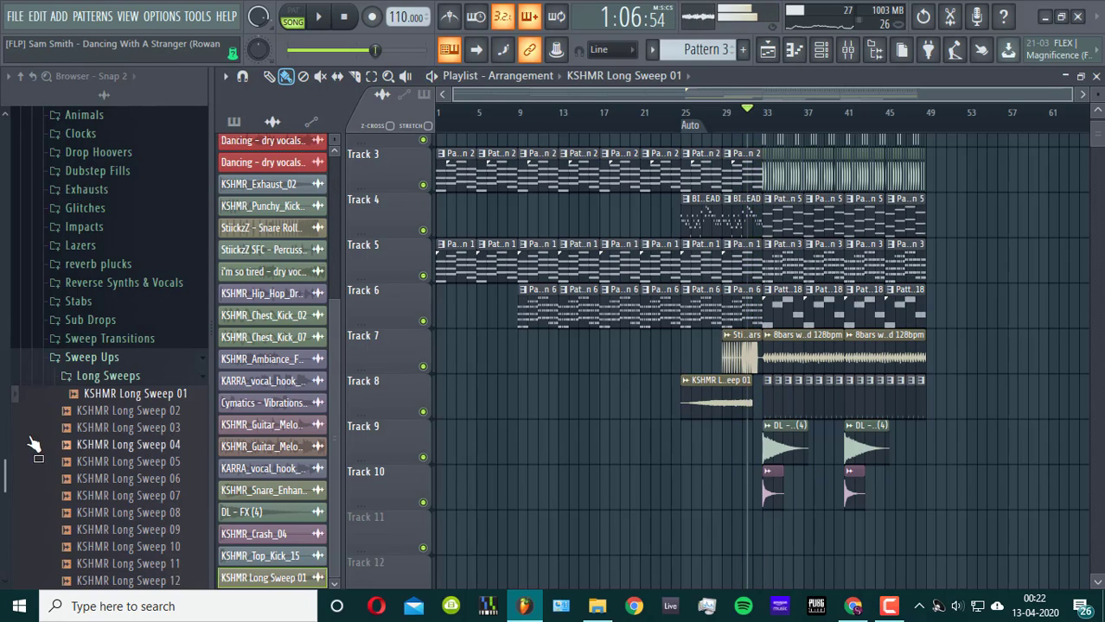
# - Place Bonus_fill_105 from the Lovely Tropix Bonus folder on Track 9 at bar 31, ahead of the drop
pyautogui.scroll(-10, 52, 435)
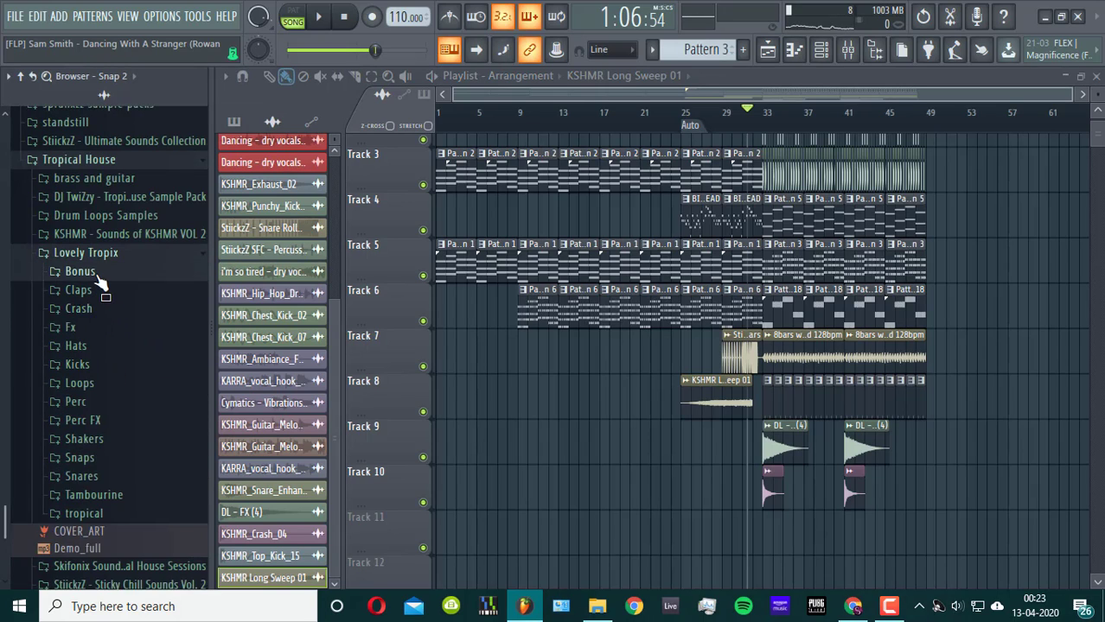
pyautogui.click(97, 273)
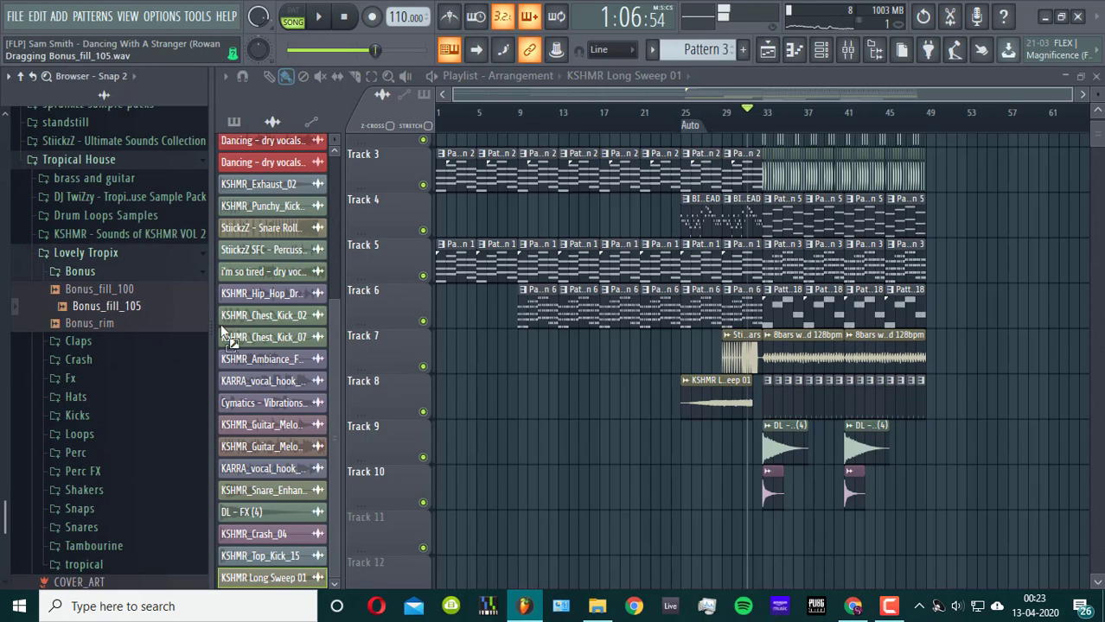
pyautogui.moveTo(223, 333); pyautogui.dragTo(747, 445)
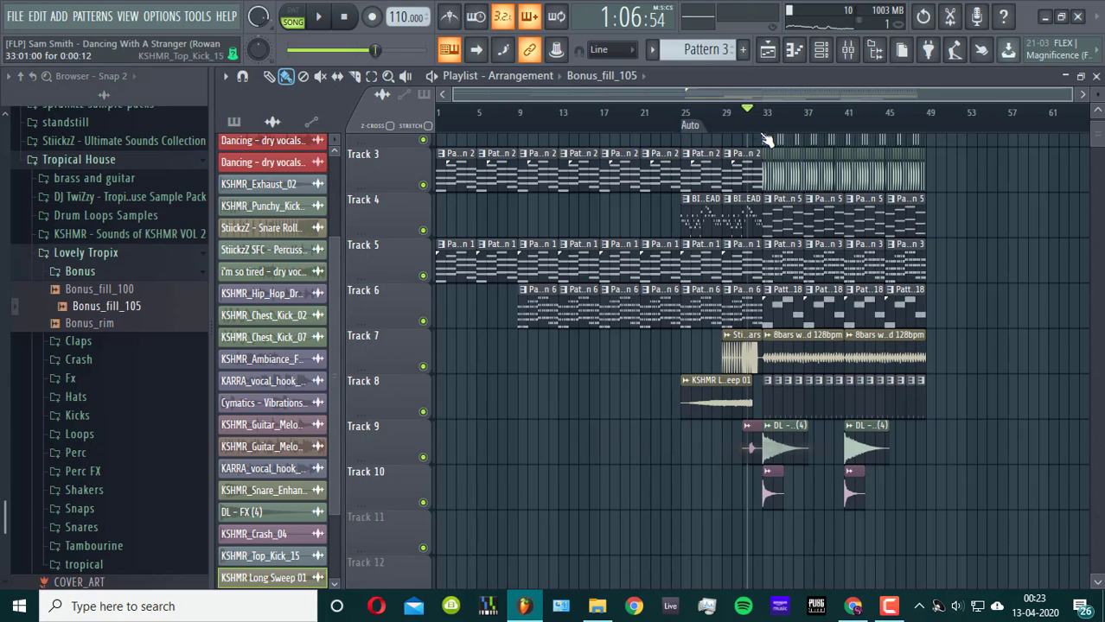
# - Fit the Bonus_fill_105 clip to the project tempo using the estimated 104.864 BPM
pyautogui.moveTo(448, 92); pyautogui.dragTo(692, 95)
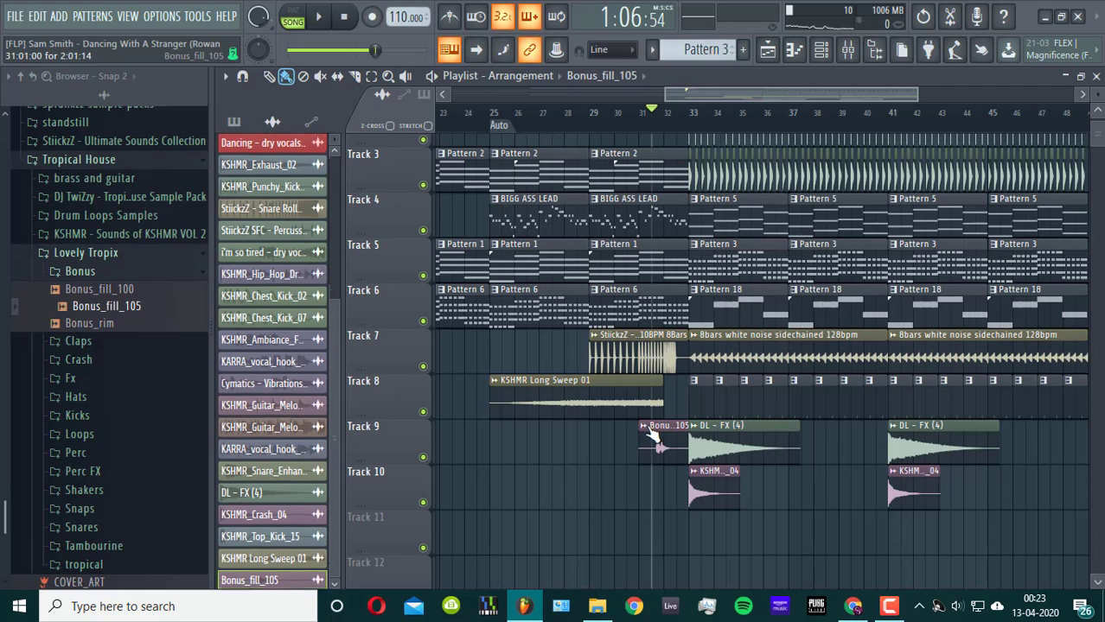
pyautogui.click(644, 425)
pyautogui.click(824, 475)
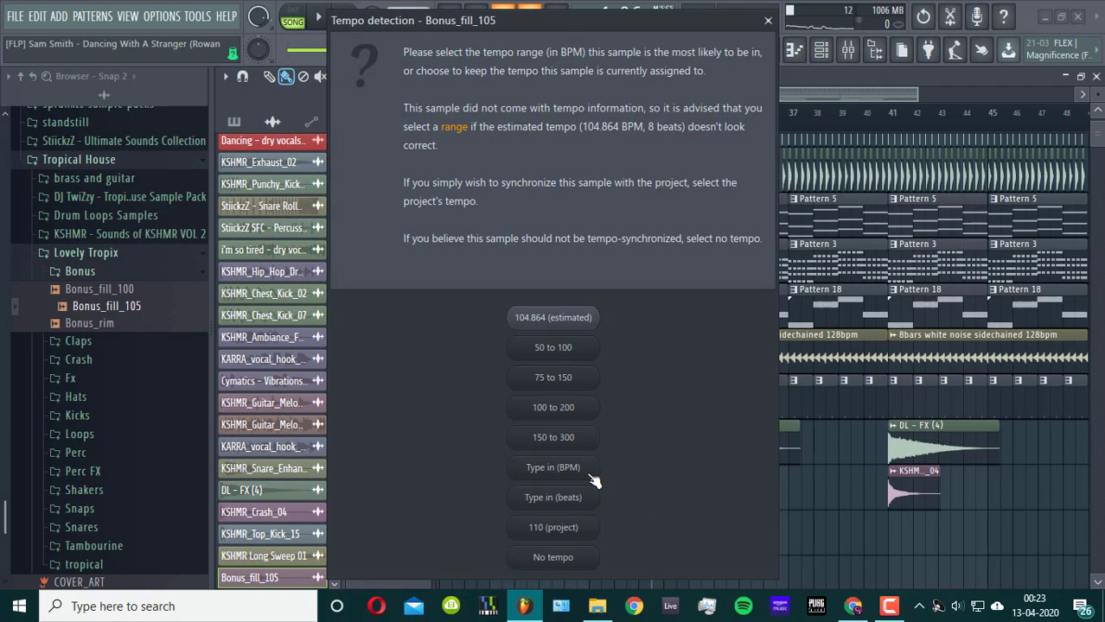
pyautogui.click(538, 319)
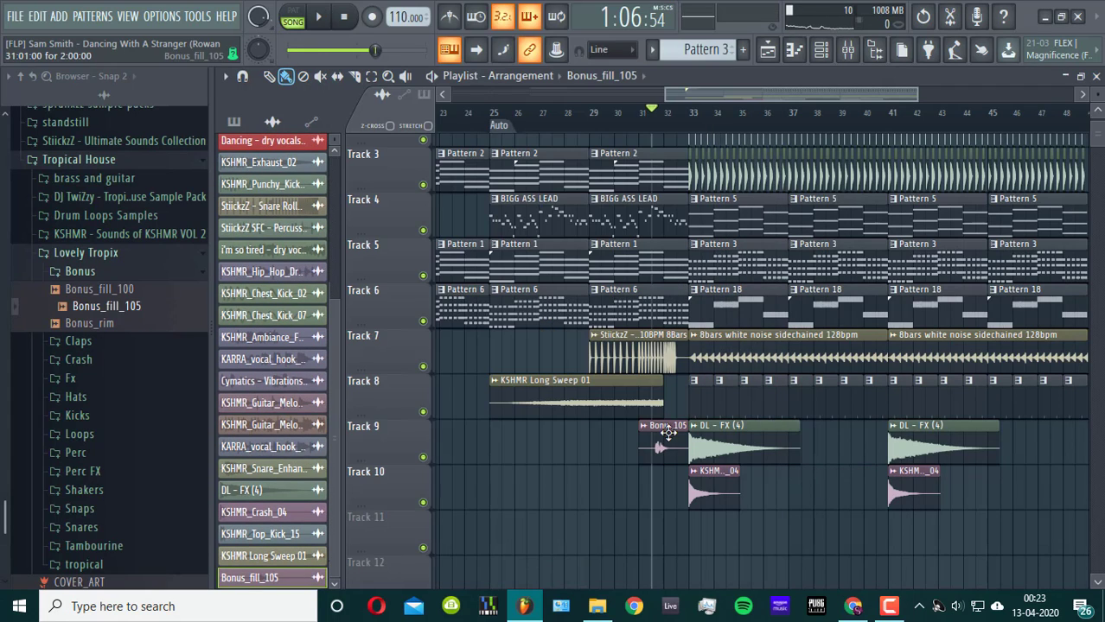
# - Move the Bonus_fill_105 clip on Track 9 to bar 32 and listen to it leading into the drop
pyautogui.press('space')
pyautogui.moveTo(677, 443); pyautogui.dragTo(686, 440)
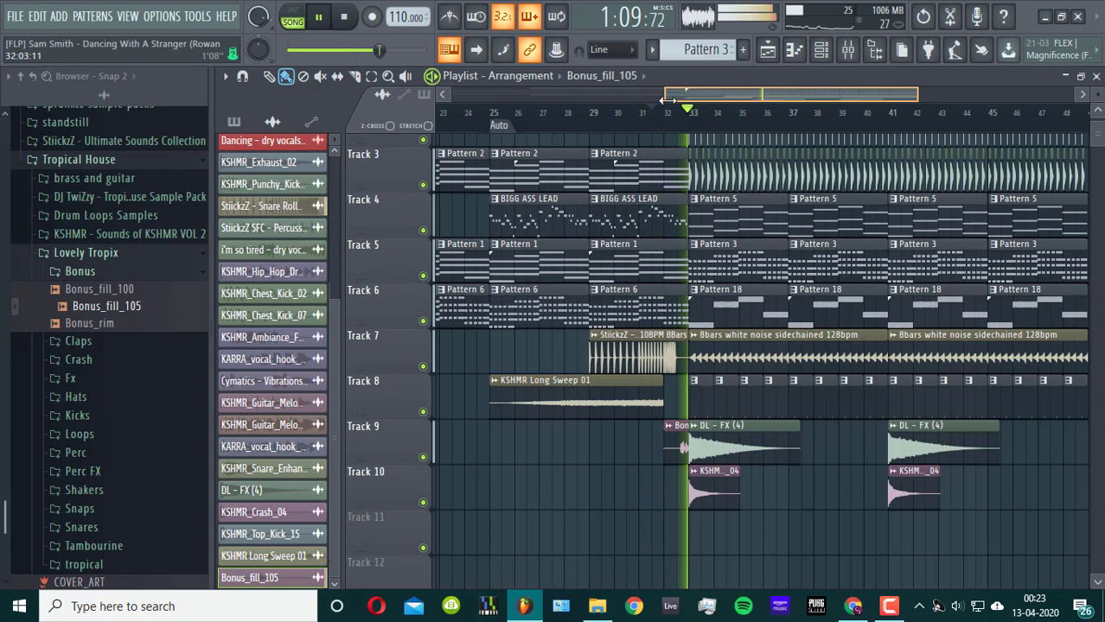
pyautogui.moveTo(670, 100); pyautogui.dragTo(749, 95)
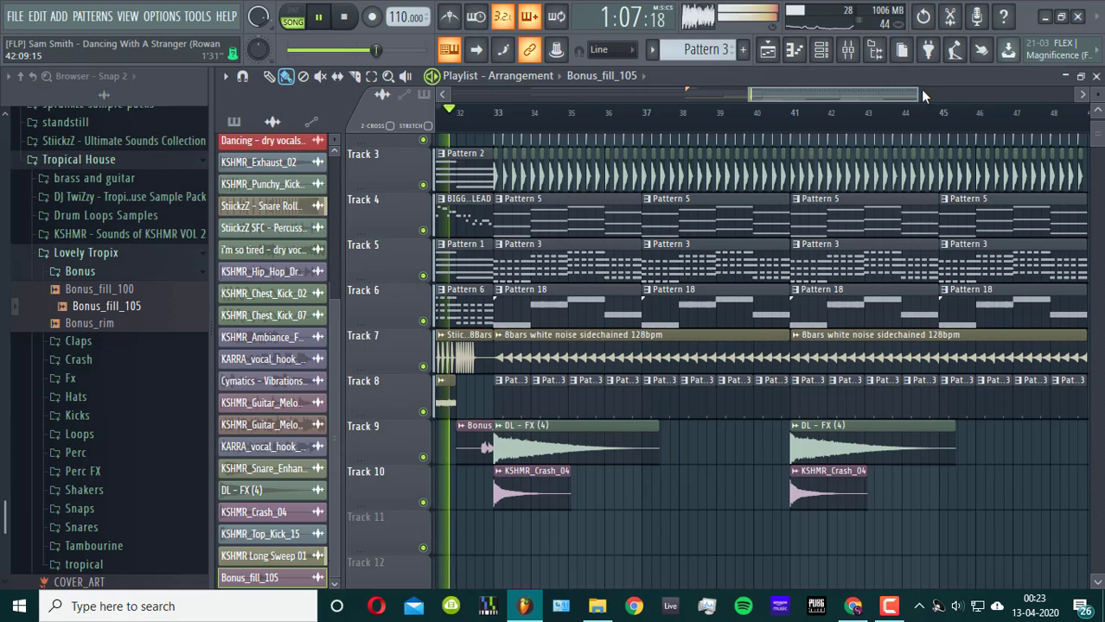
# - Normalize the Bonus_fill_105 sample, set its channel volume to 57% and listen to it leading into the drop
pyautogui.moveTo(920, 89); pyautogui.dragTo(834, 91)
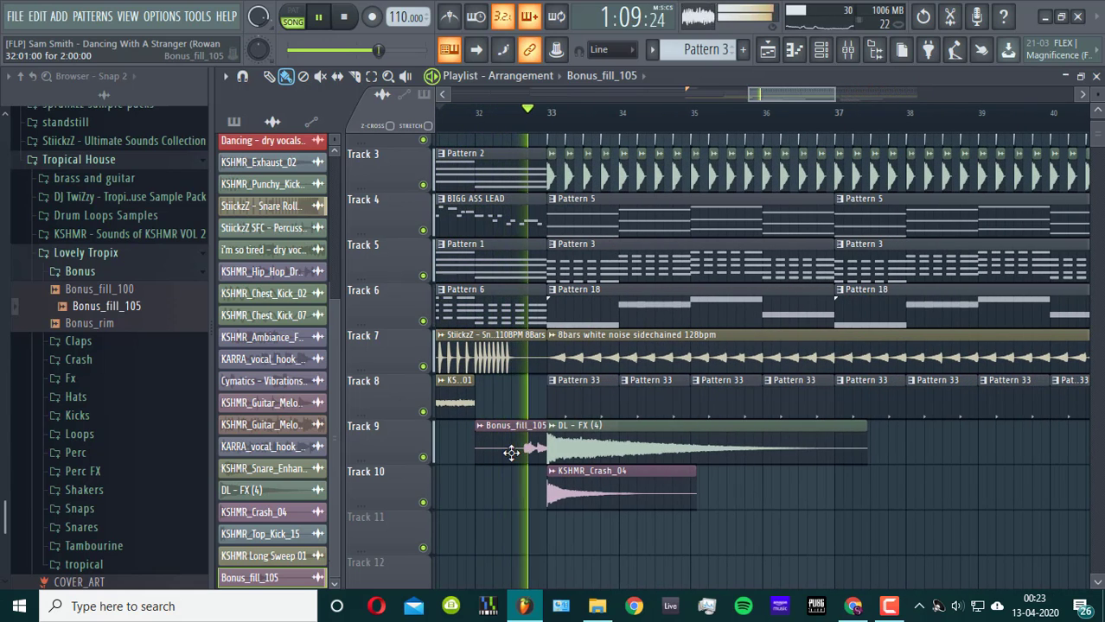
pyautogui.press('space')
pyautogui.click(481, 426)
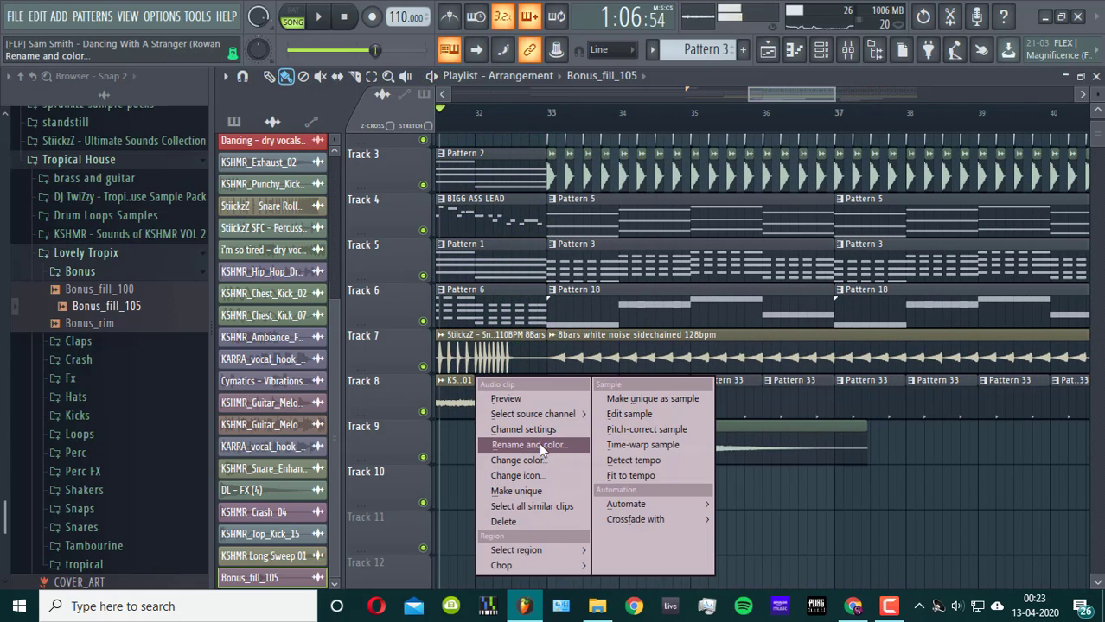
pyautogui.click(523, 430)
pyautogui.click(529, 383)
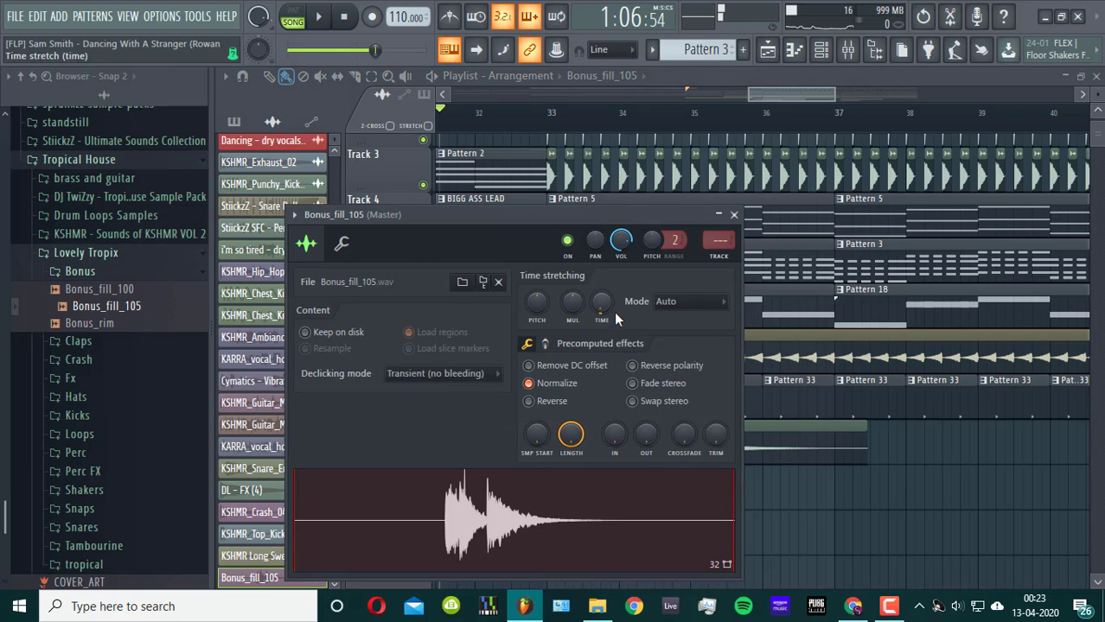
pyautogui.press('space')
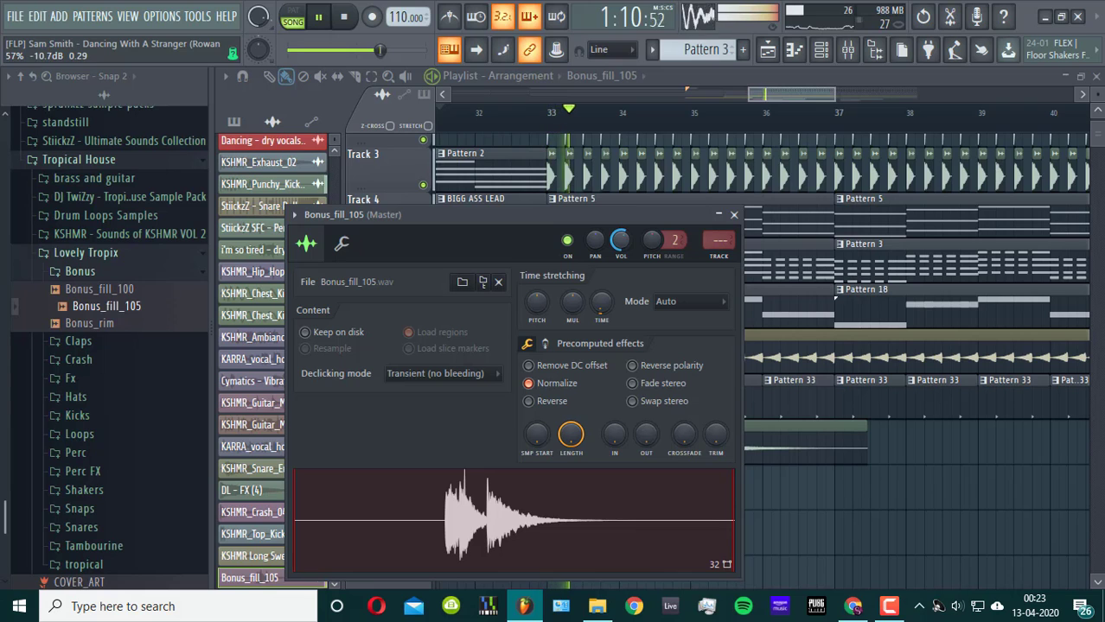
pyautogui.click(735, 215)
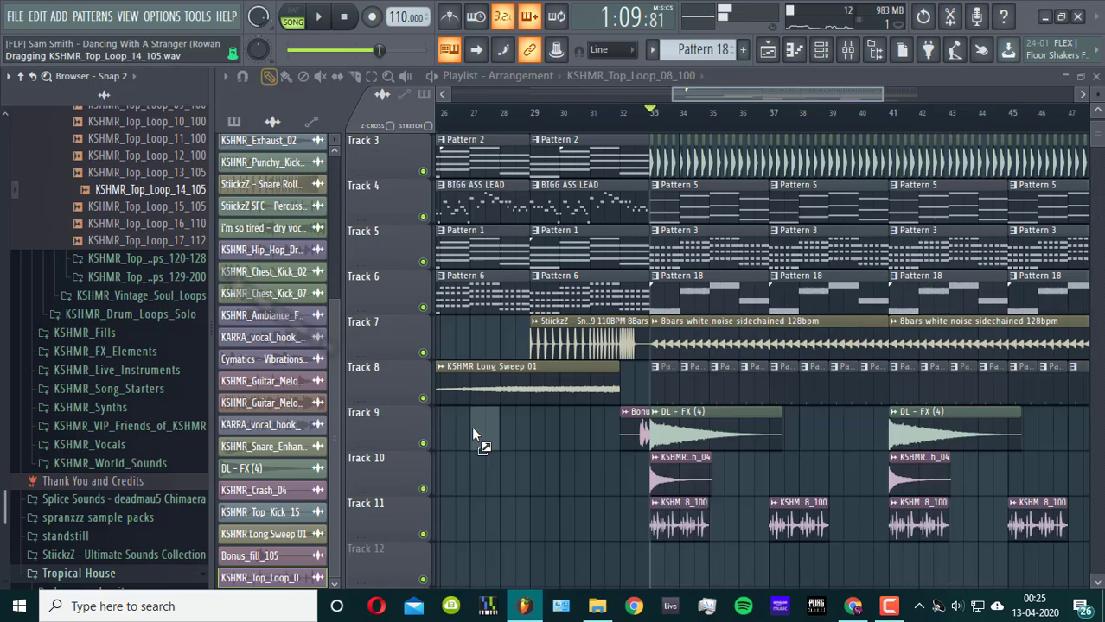
# - Replace the KSHMR_Top_Loop_08_100 clips on Track 11 with KSHMR_Top_Loop_14_105 and fit it to the project tempo from the estimated 105 BPM
pyautogui.moveTo(471, 427); pyautogui.dragTo(759, 517)
pyautogui.press('space')
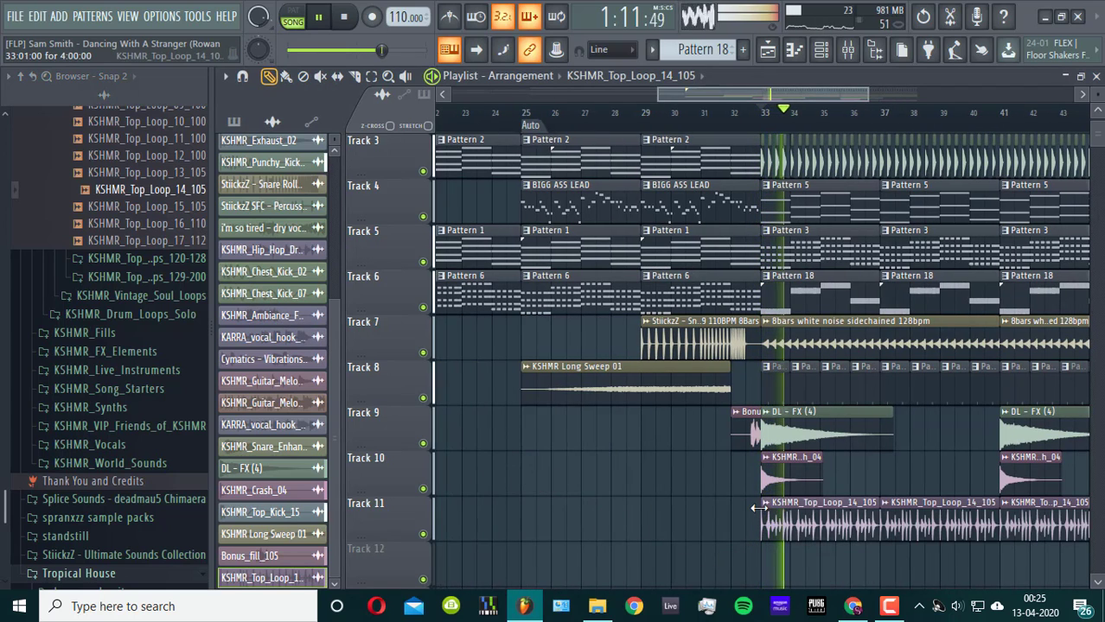
pyautogui.rightClick(759, 509)
pyautogui.click(935, 480)
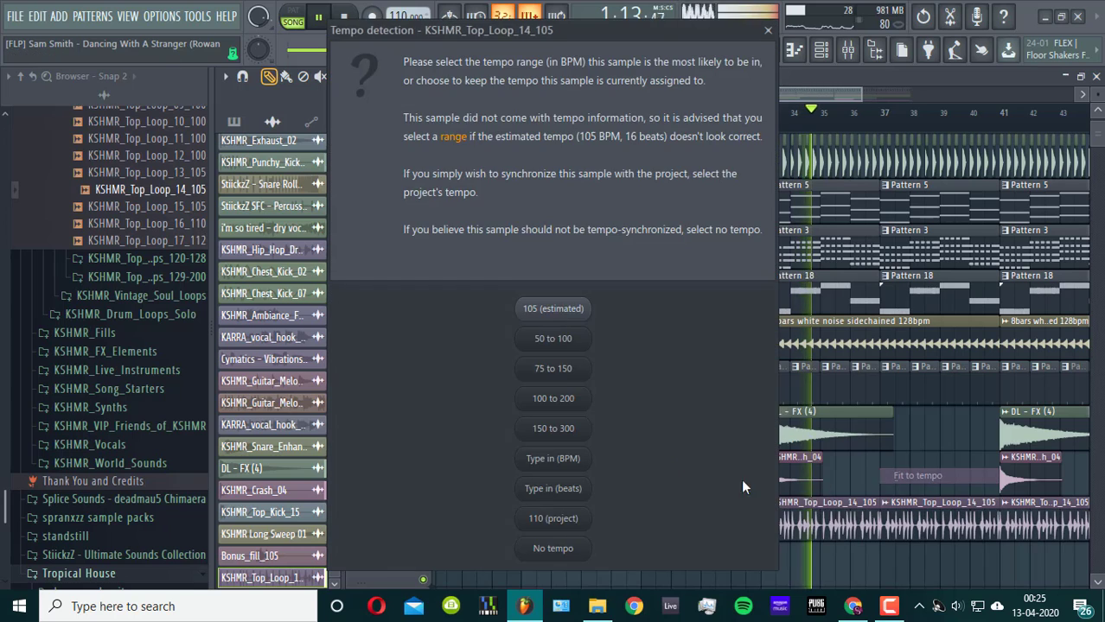
pyautogui.click(562, 310)
pyautogui.press('space')
pyautogui.press('space')
# - Set the KSHMR_Top_Loop_14_105 channel volume to 49% and listen to the loop through the drop
pyautogui.click(767, 505)
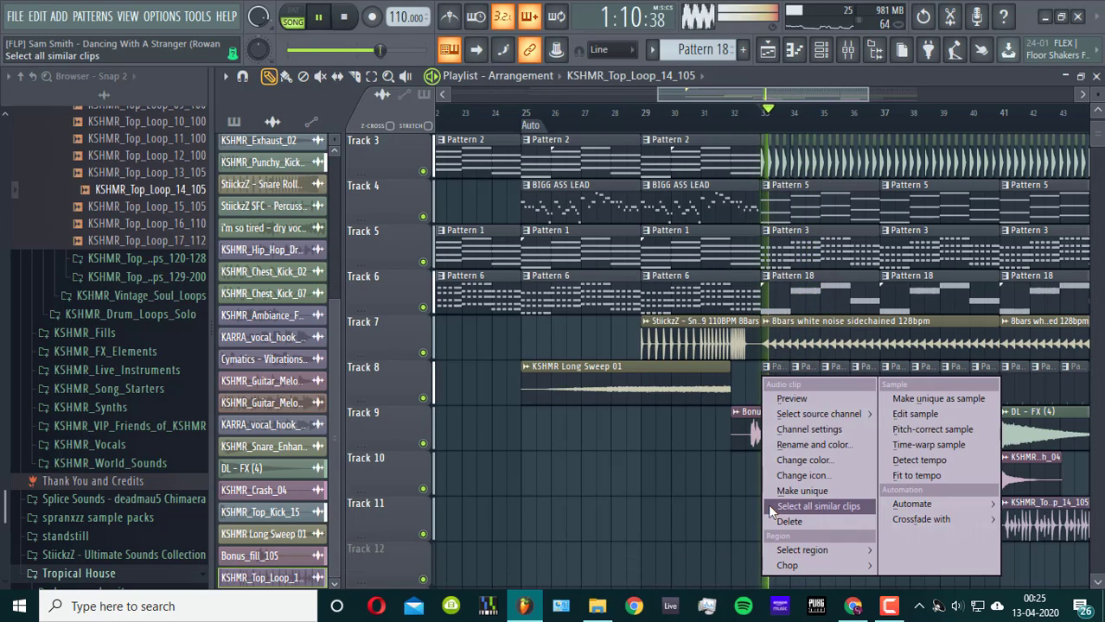
pyautogui.click(808, 428)
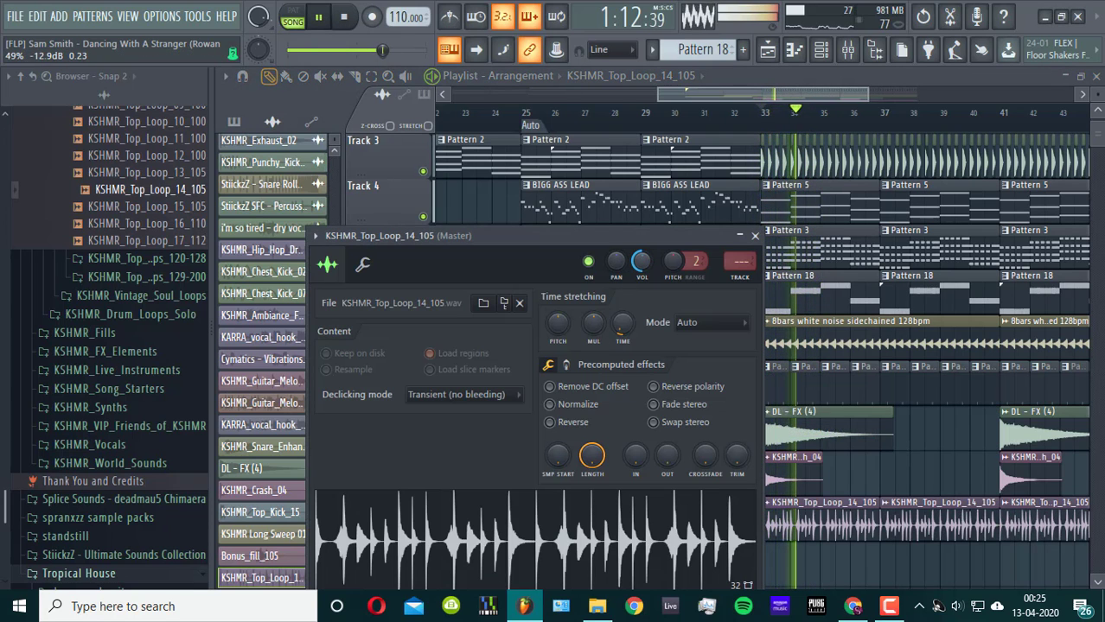
pyautogui.moveTo(693, 96); pyautogui.dragTo(753, 111)
pyautogui.scroll(1, 733, 459)
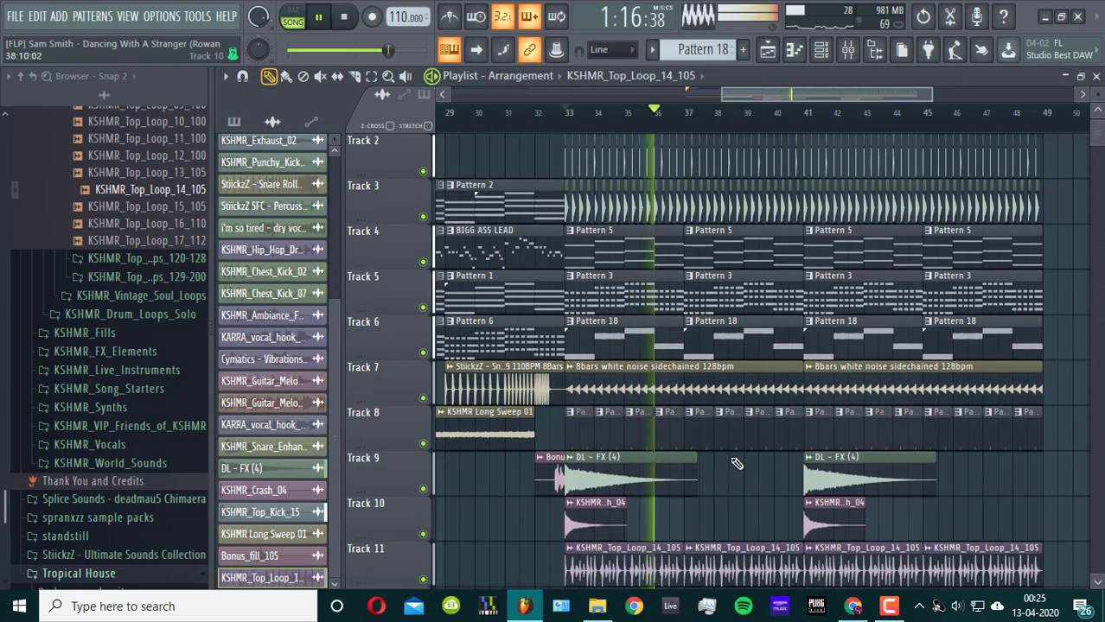
pyautogui.scroll(1, 735, 464)
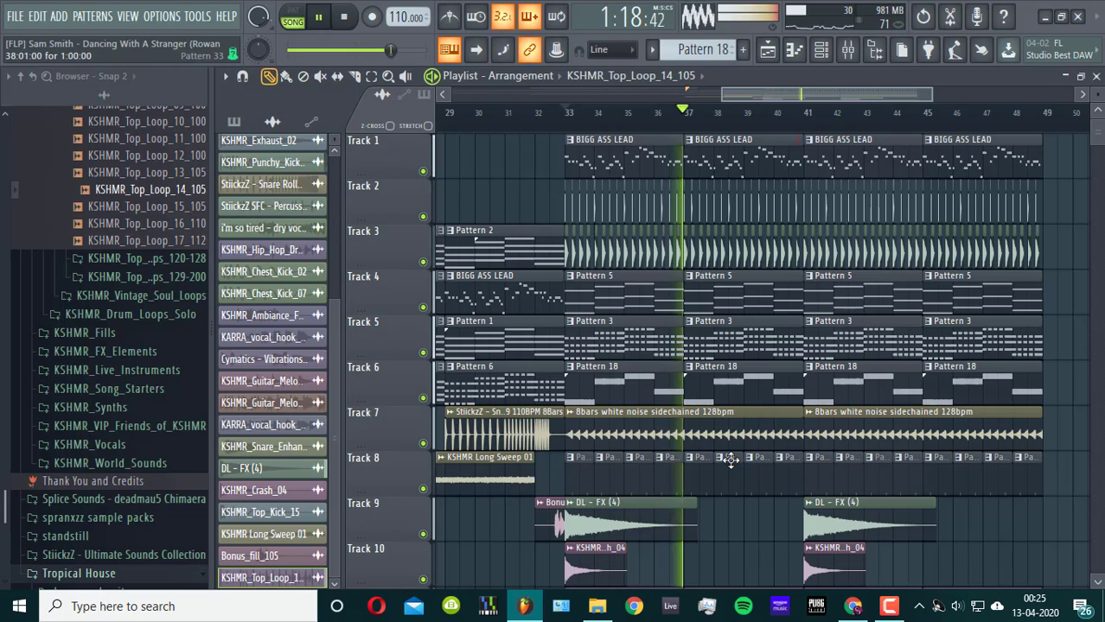
pyautogui.scroll(-1, 732, 525)
pyautogui.scroll(1, 732, 526)
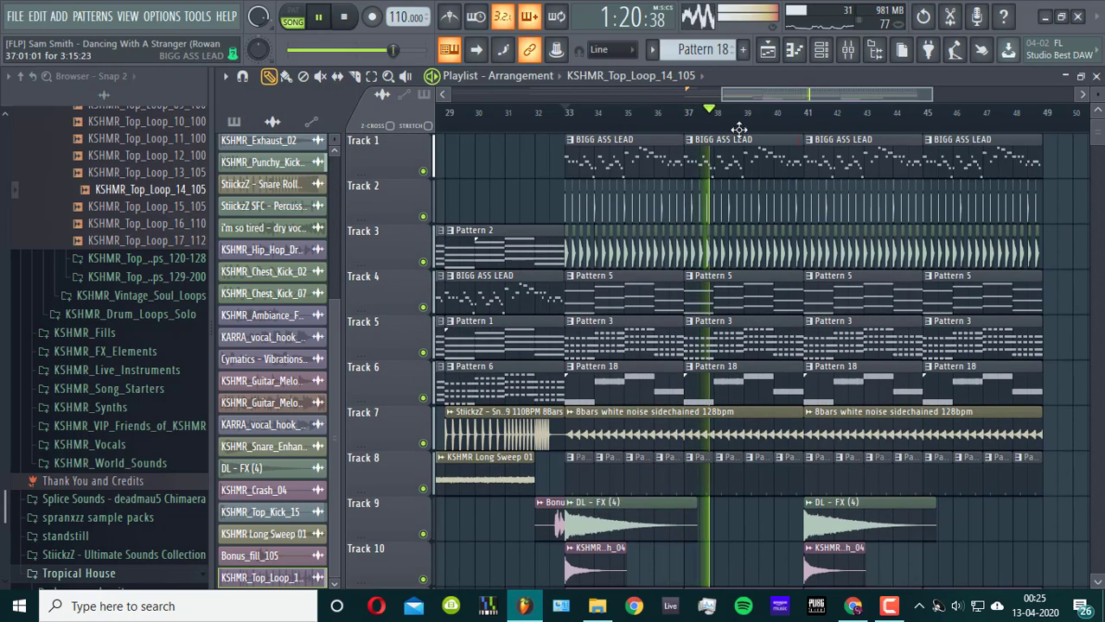
pyautogui.moveTo(728, 98); pyautogui.dragTo(667, 134)
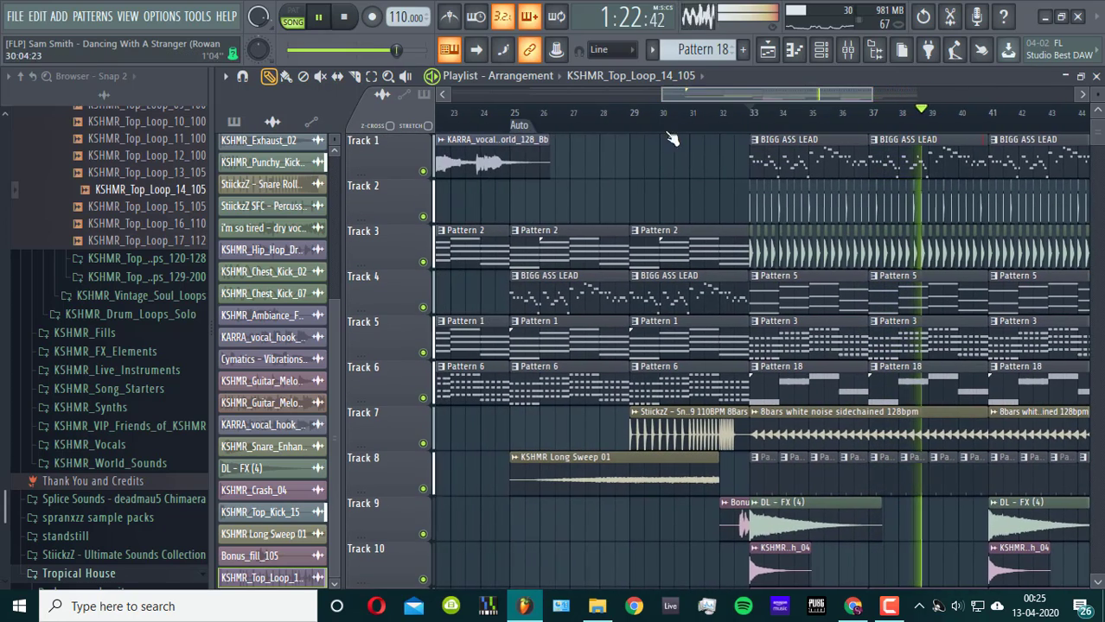
# - Play the arrangement from bar 25 and review the tracks from the build-up through the end of the drop
pyautogui.click(517, 115)
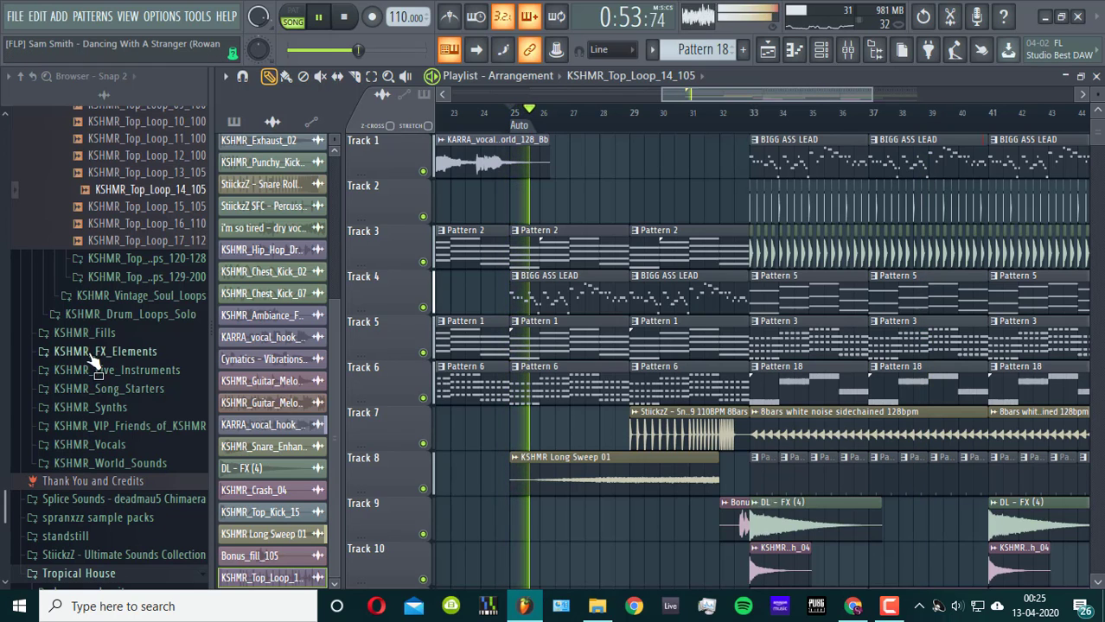
pyautogui.scroll(-1, 635, 500)
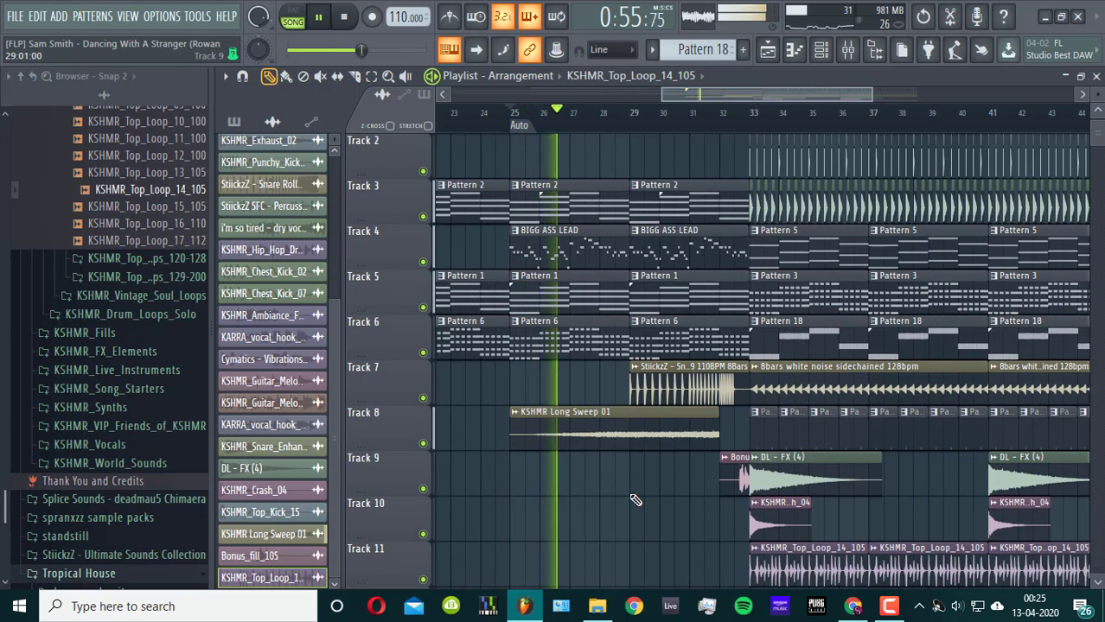
pyautogui.scroll(-1, 636, 501)
pyautogui.scroll(2, 636, 503)
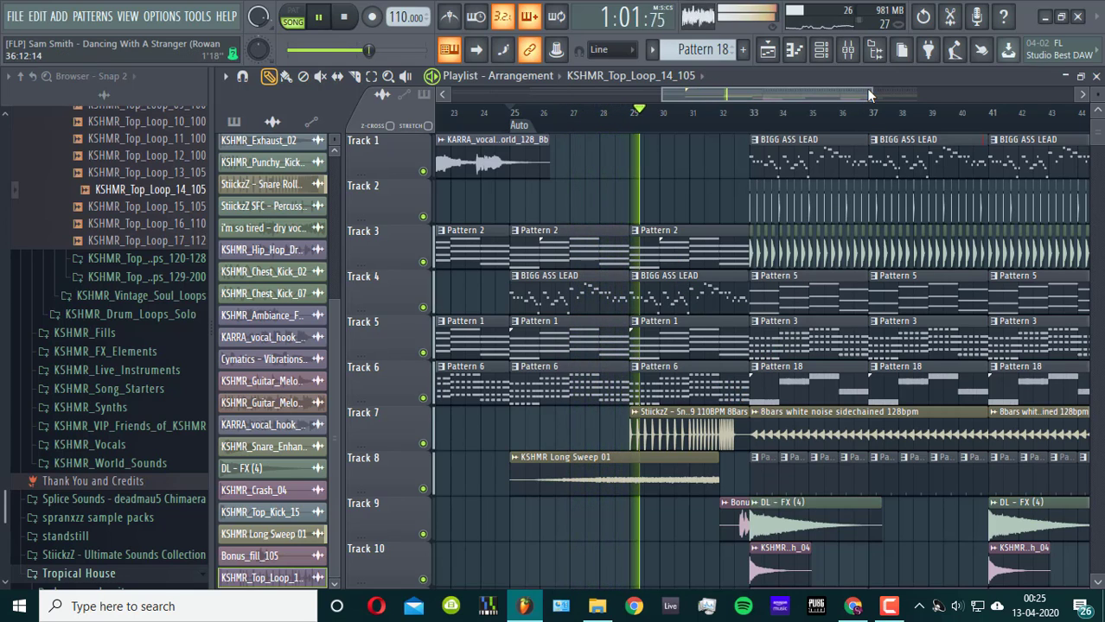
pyautogui.moveTo(869, 91); pyautogui.dragTo(989, 94)
pyautogui.scroll(-2, 998, 303)
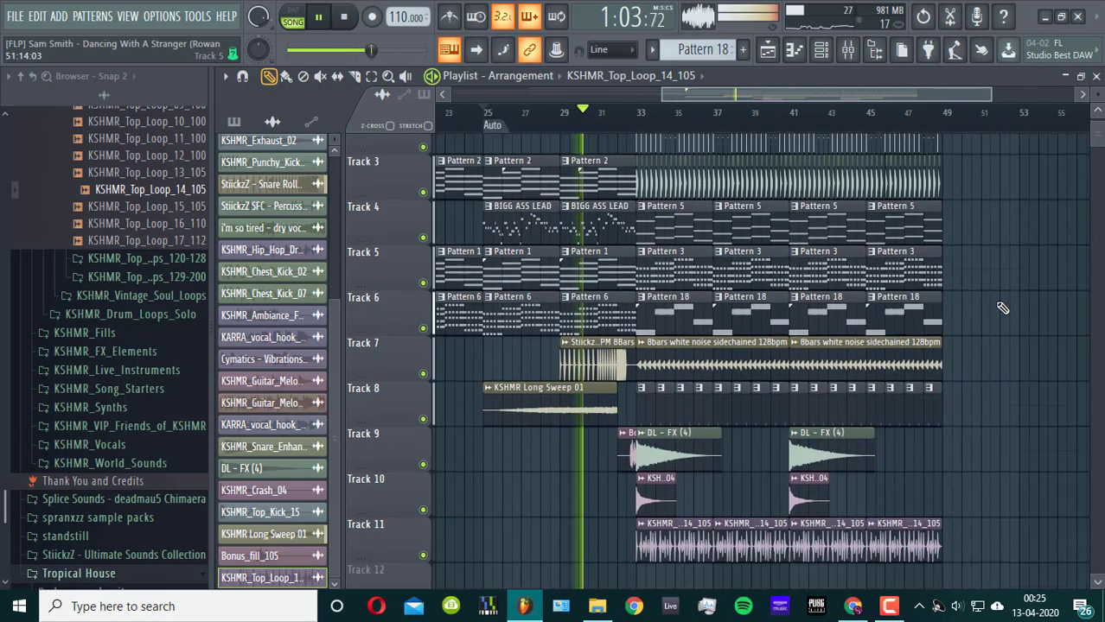
pyautogui.scroll(-2, 1003, 307)
# - Copy all of Pattern 1's Nexus #3 chord notes and paste them into the same instrument in Pattern 17
pyautogui.click(529, 185)
pyautogui.click(293, 17)
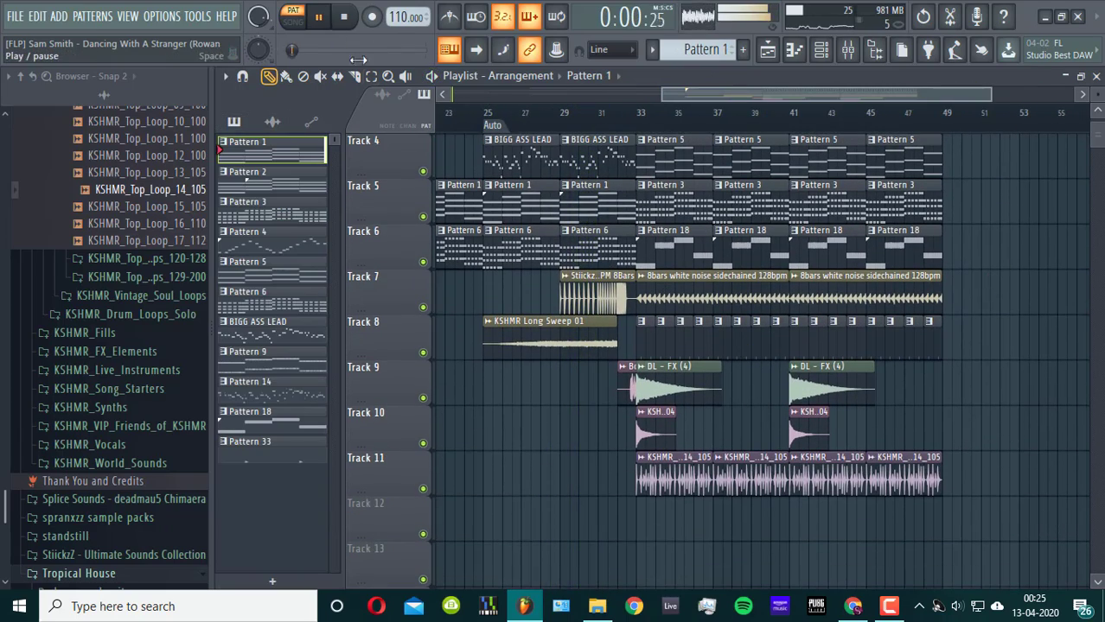
pyautogui.doubleClick(603, 214)
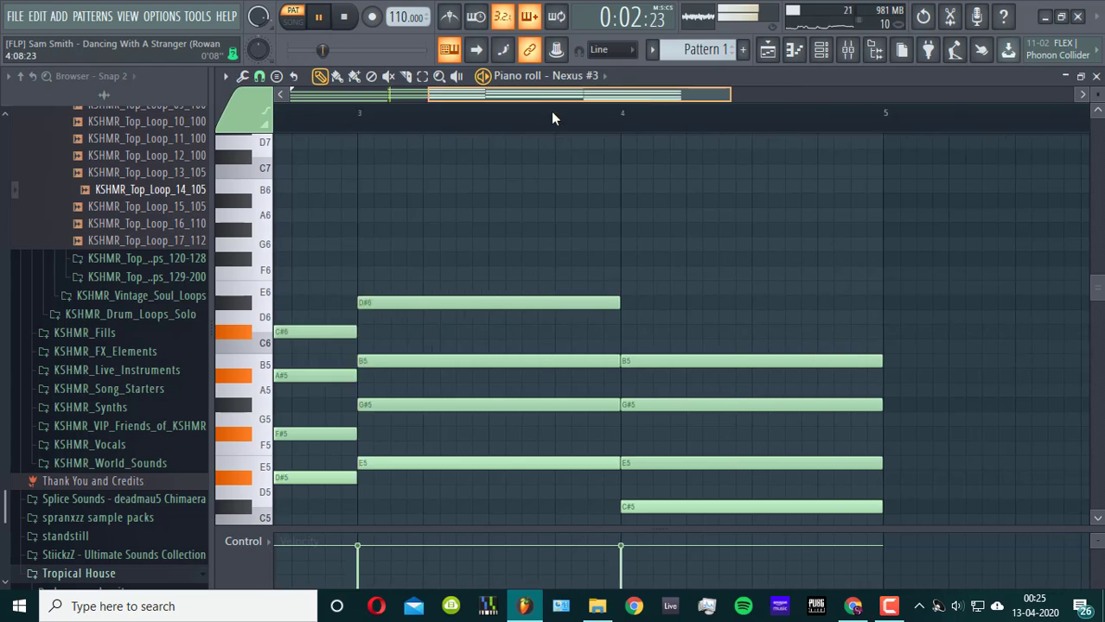
pyautogui.moveTo(588, 99); pyautogui.dragTo(785, 99)
pyautogui.scroll(-2, 745, 294)
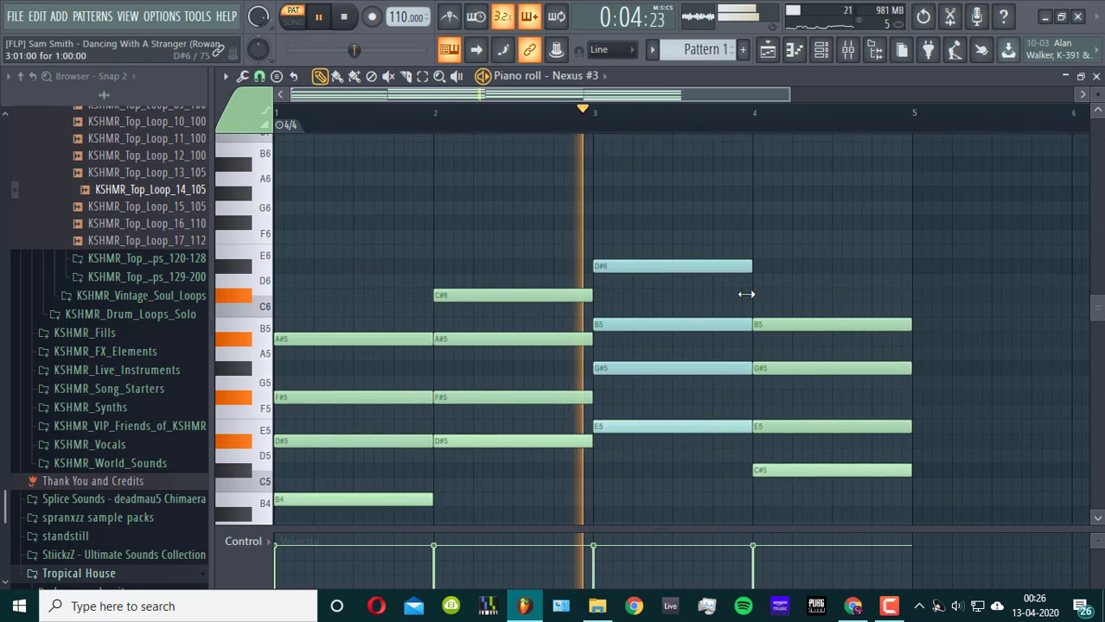
pyautogui.hotkey('ctrl', 'a')
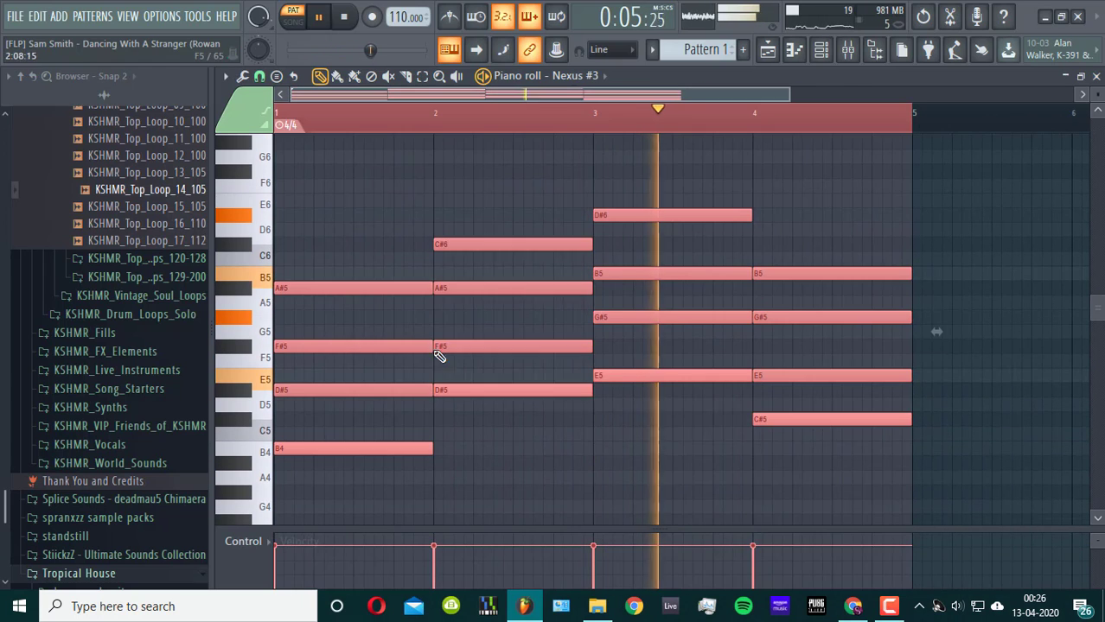
pyautogui.click(42, 18)
pyautogui.click(63, 75)
pyautogui.moveTo(695, 52); pyautogui.dragTo(692, 92)
pyautogui.hotkey('ctrl', 'v')
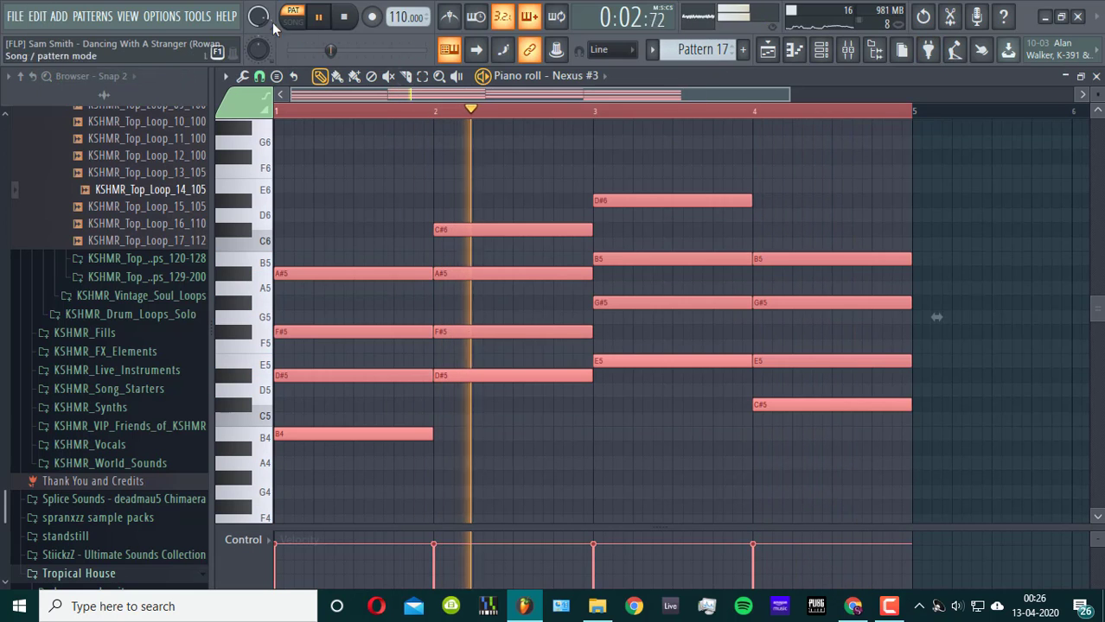
# - Show all channels in the channel rack and find the mixer track that Nexus #3 is routed to
pyautogui.click(822, 49)
pyautogui.scroll(-3, 769, 328)
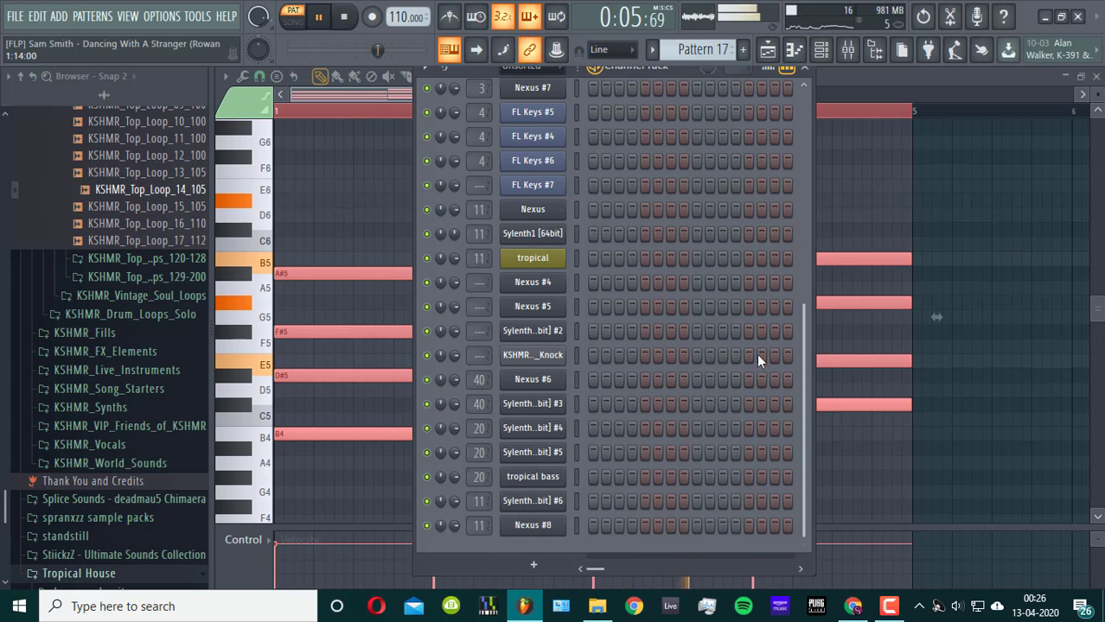
pyautogui.click(532, 69)
pyautogui.click(524, 85)
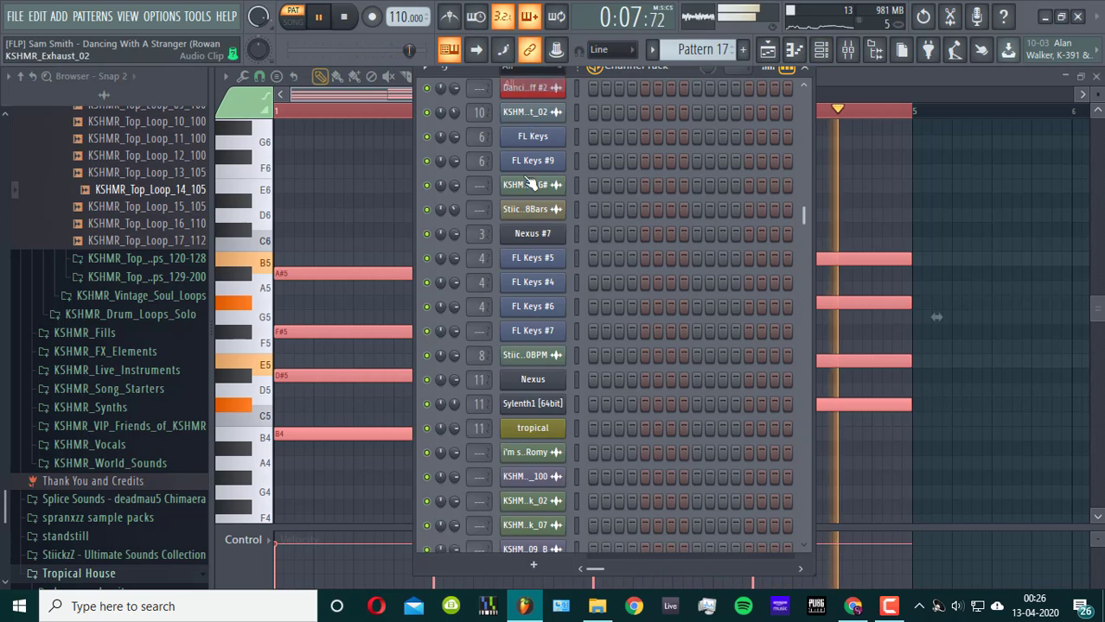
pyautogui.scroll(-10, 540, 225)
pyautogui.scroll(10, 580, 362)
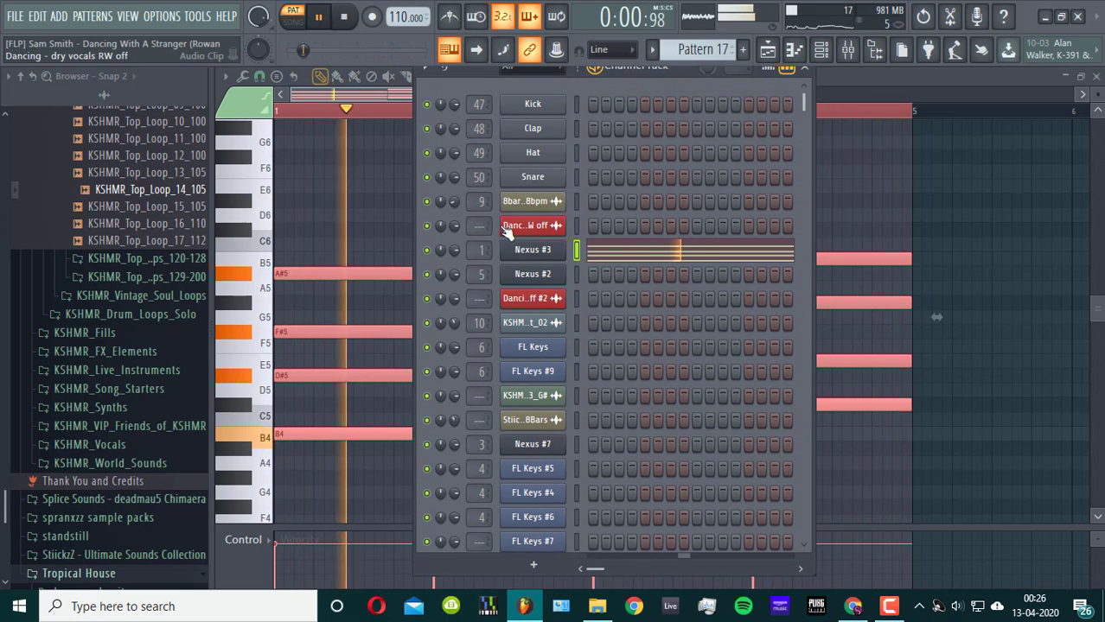
# - Load Kickstart into effect slot 2 of mixer insert 1 and set its mix to 70%
pyautogui.click(851, 49)
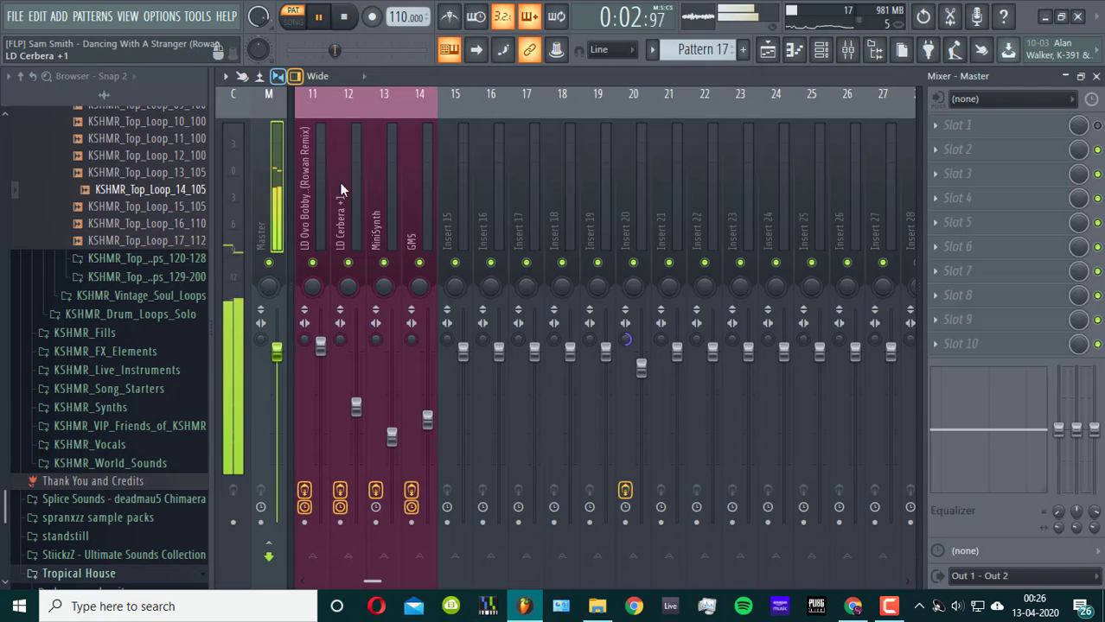
pyautogui.hscroll(-5, 339, 182)
pyautogui.click(322, 238)
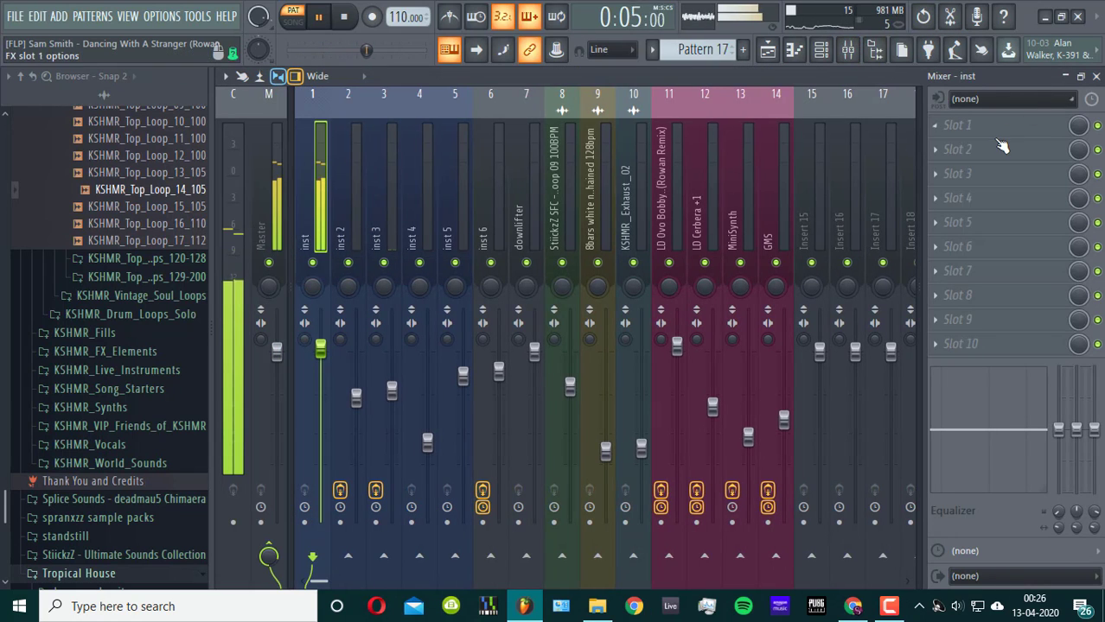
pyautogui.click(1001, 147)
pyautogui.click(594, 563)
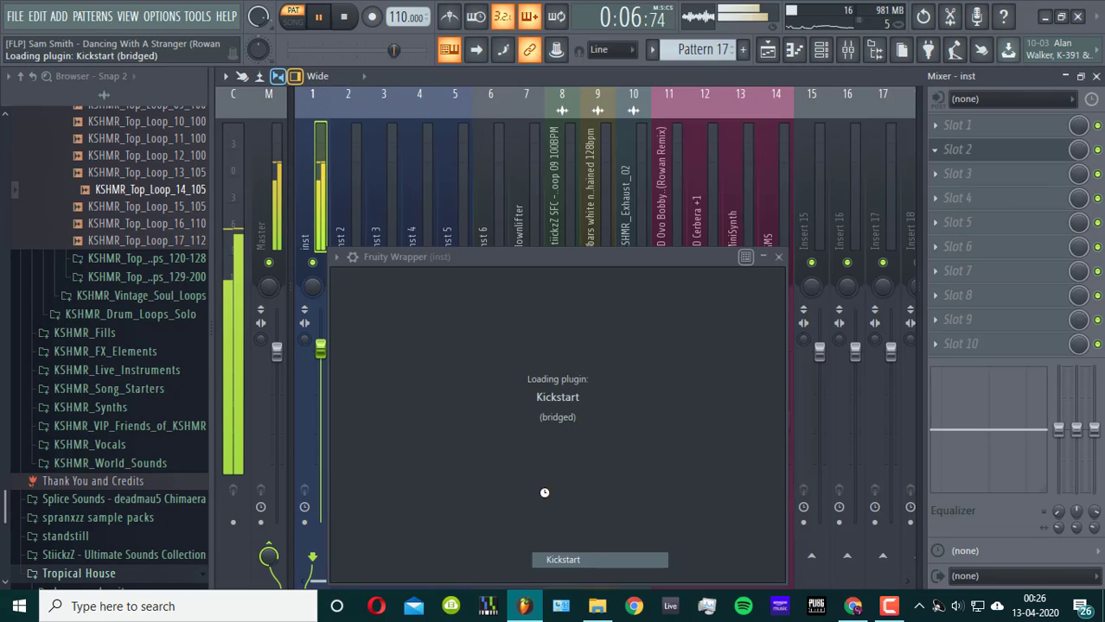
pyautogui.moveTo(423, 398); pyautogui.dragTo(424, 435)
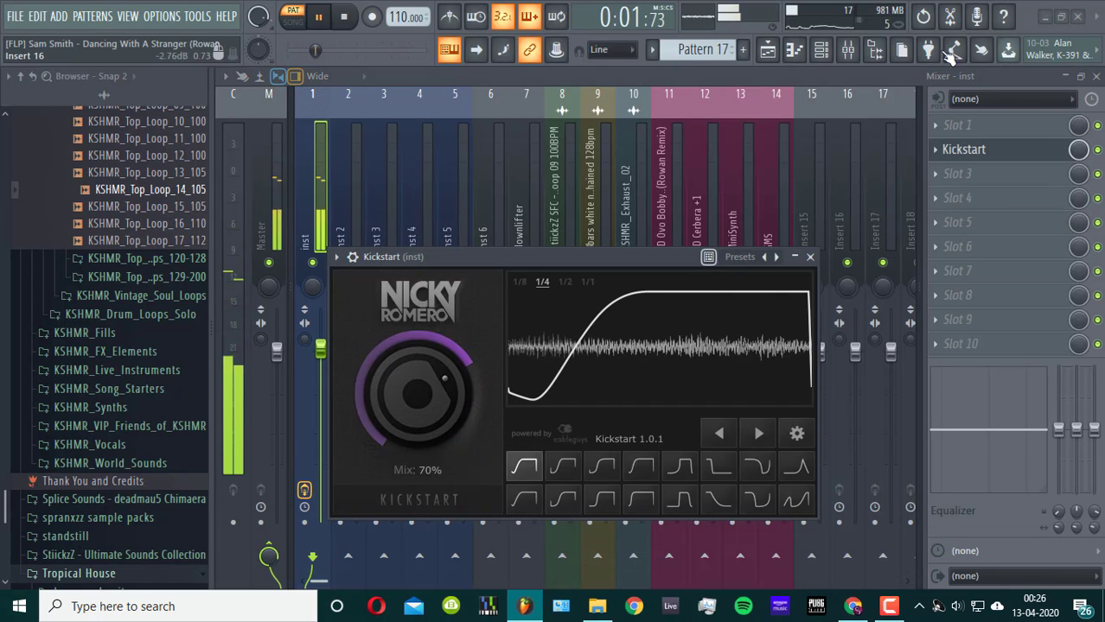
# - Place Pattern 17 on Track 12 of the playlist at bars 33 and 37
pyautogui.click(768, 52)
pyautogui.scroll(-3, 819, 350)
pyautogui.moveTo(680, 402); pyautogui.dragTo(636, 400)
pyautogui.click(742, 384)
# - Insert an empty playlist track at Track 4, above the BIGG ASS LEAD and Pattern 5 clips
pyautogui.scroll(2, 728, 394)
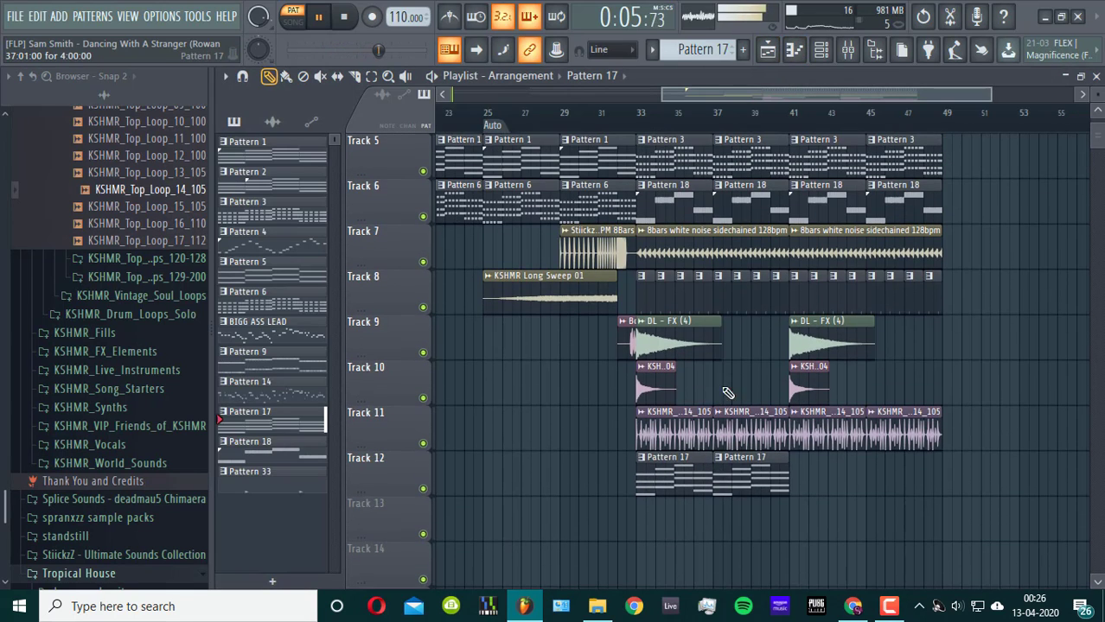
pyautogui.scroll(4, 722, 472)
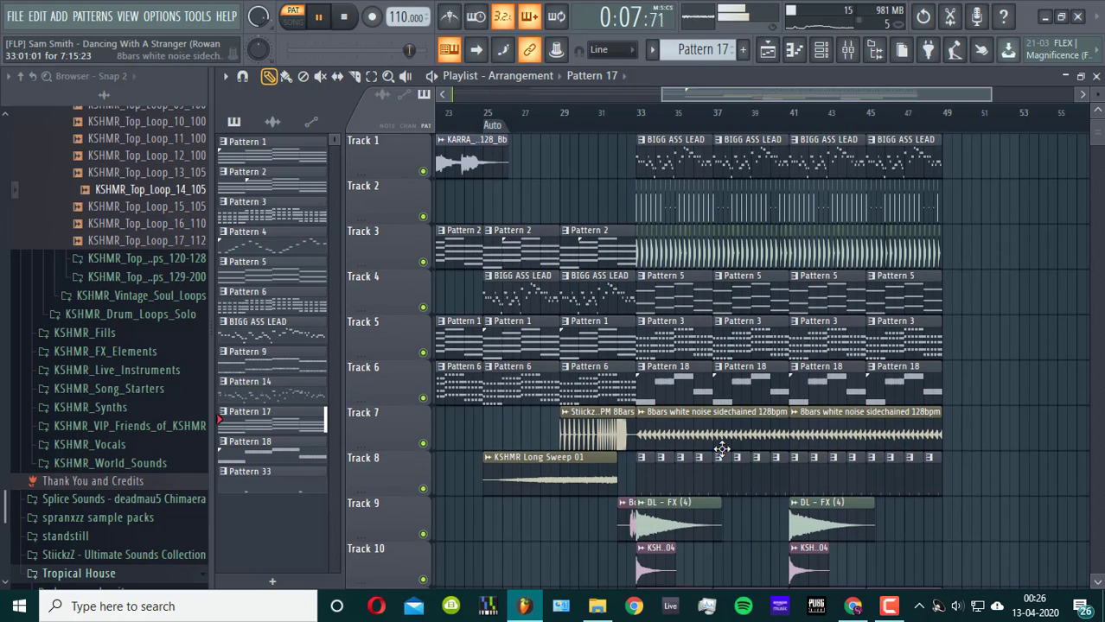
pyautogui.rightClick(420, 296)
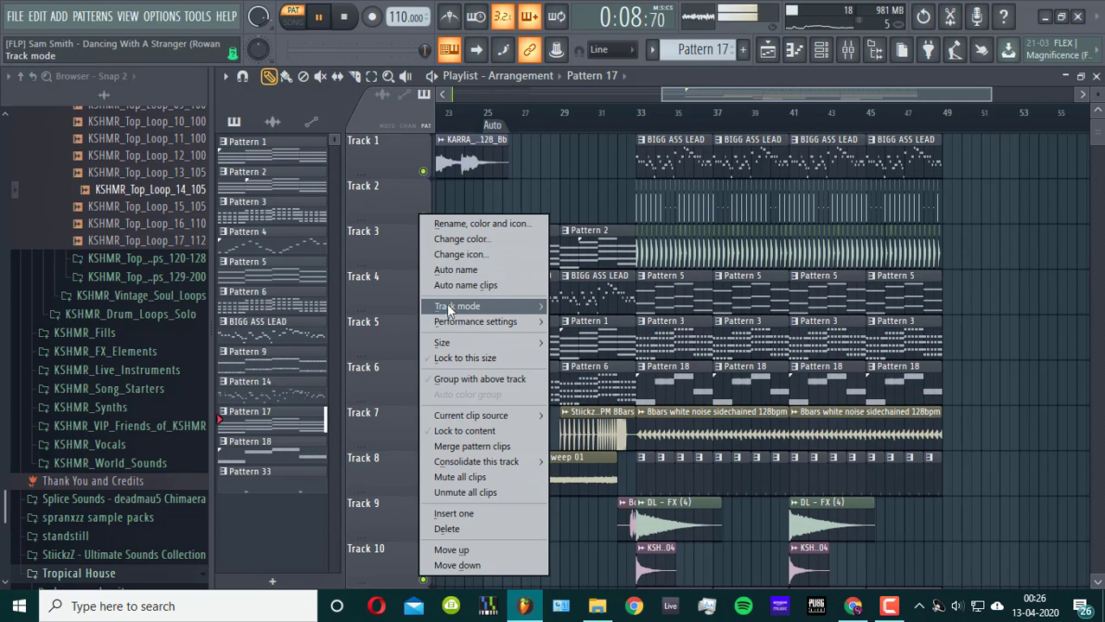
pyautogui.click(485, 514)
# - Place Pattern 17 on the new Track 4 at bars 33, 37, 41 and 45 to cover the whole drop
pyautogui.click(670, 296)
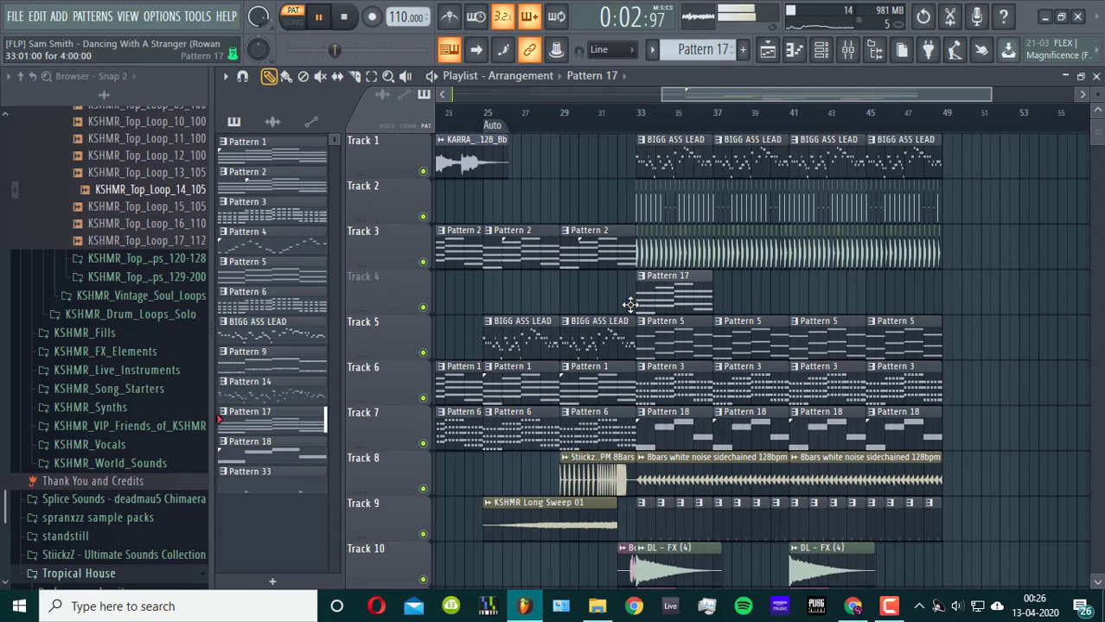
pyautogui.click(746, 297)
pyautogui.click(795, 306)
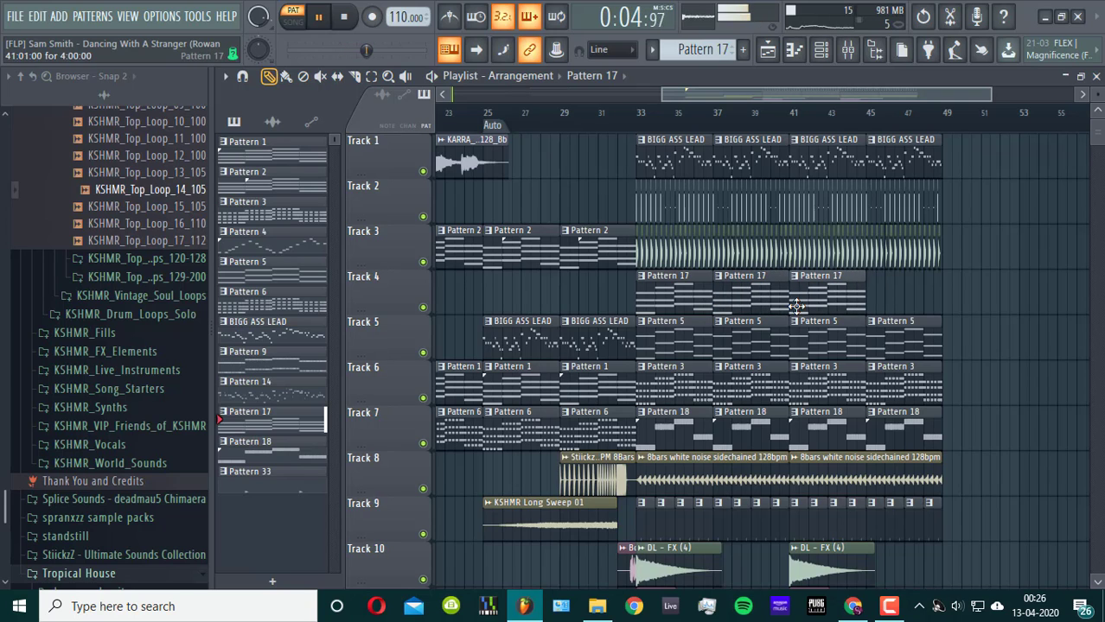
pyautogui.click(860, 306)
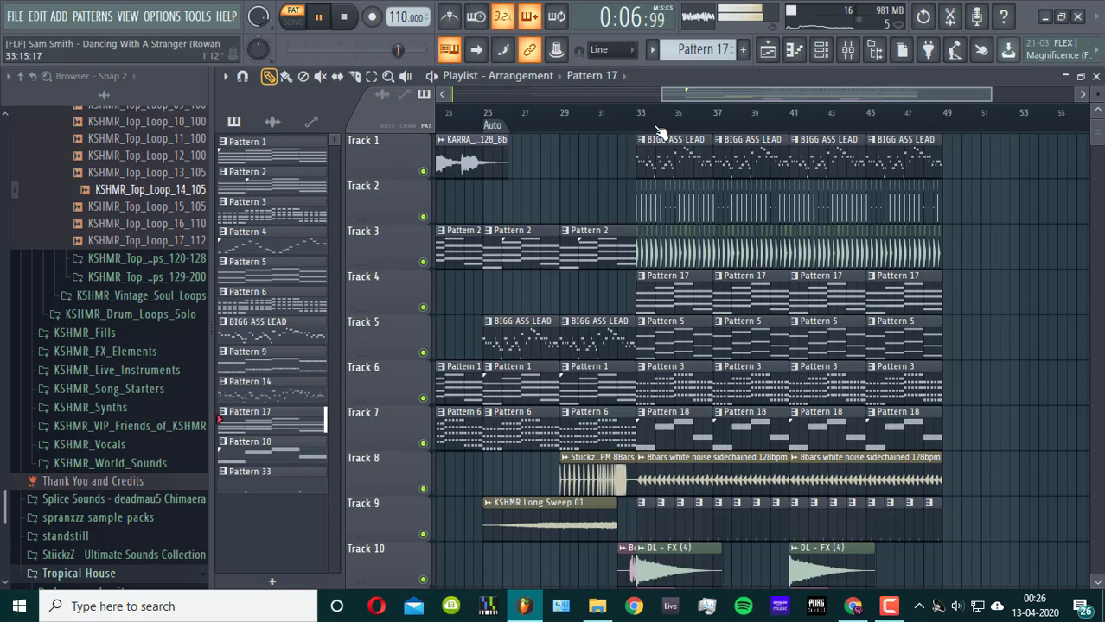
# - Play the song from the start of the drop at bar 33 and review its layered clips
pyautogui.click(644, 113)
pyautogui.scroll(-3, 721, 329)
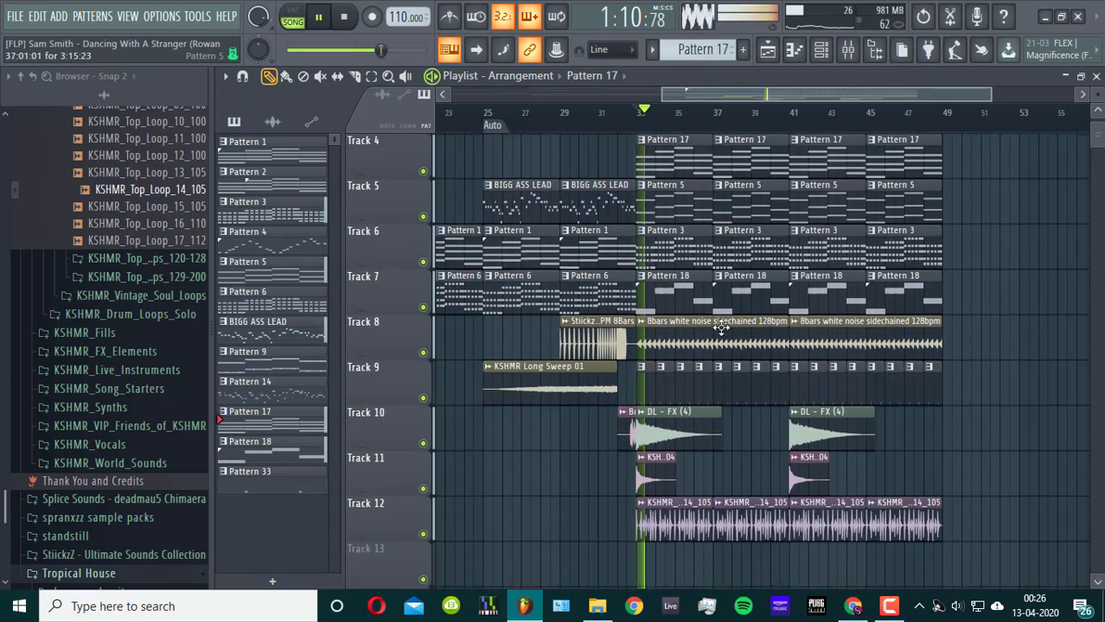
pyautogui.scroll(3, 721, 328)
pyautogui.scroll(-4, 771, 381)
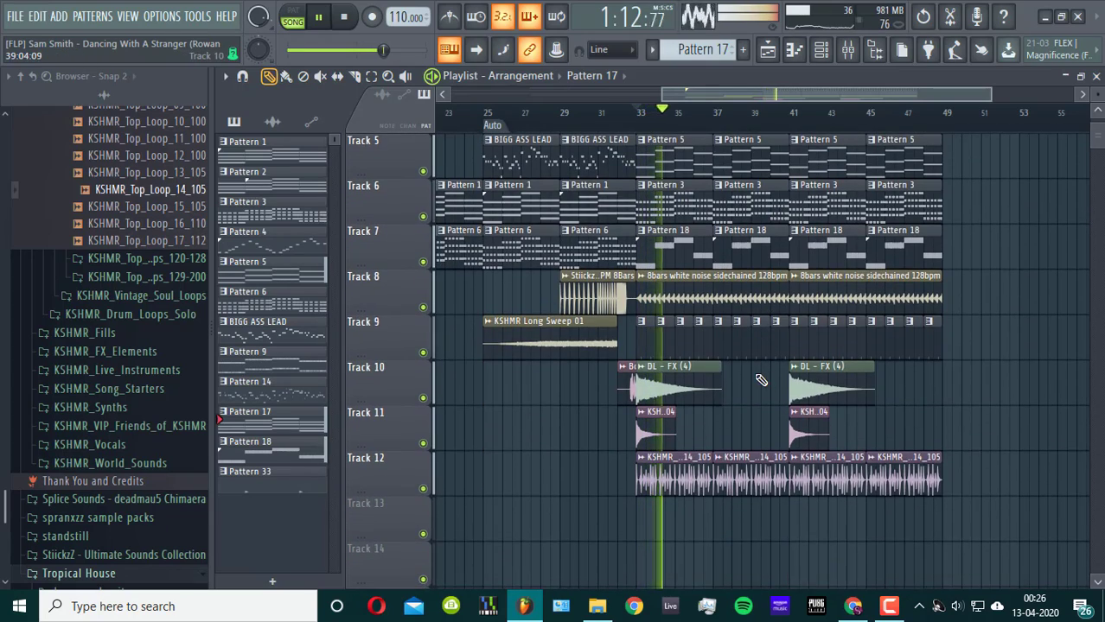
pyautogui.press('space')
pyautogui.press('space')
# - Check the channel settings of the KSHMR_Top_Loop_14_105 clip on Track 12, close them and review the drop during playback
pyautogui.rightClick(649, 467)
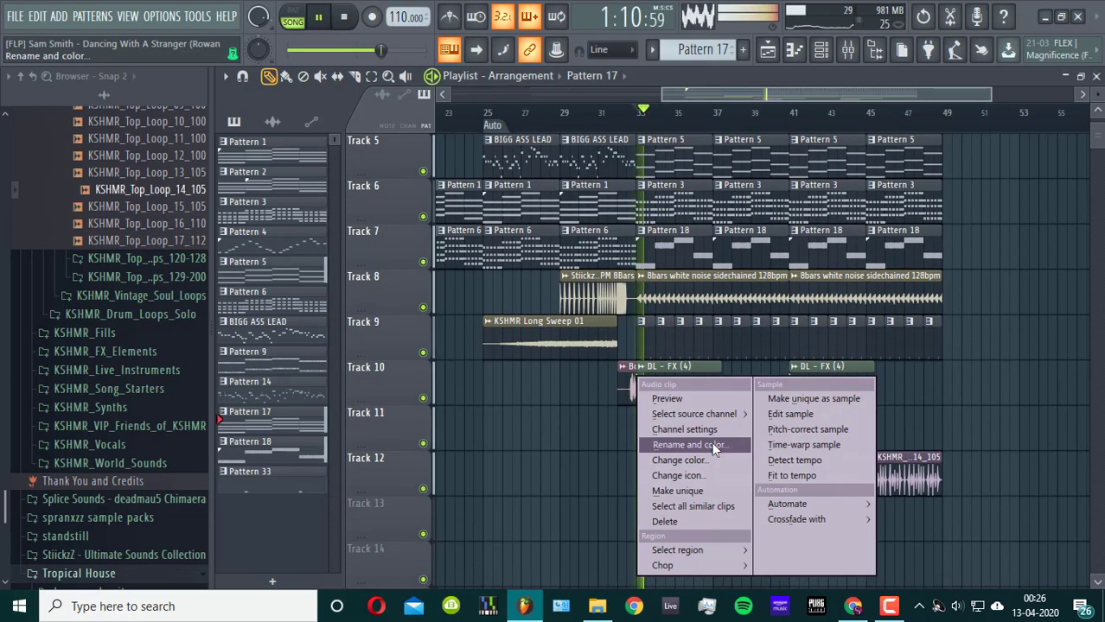
pyautogui.click(674, 428)
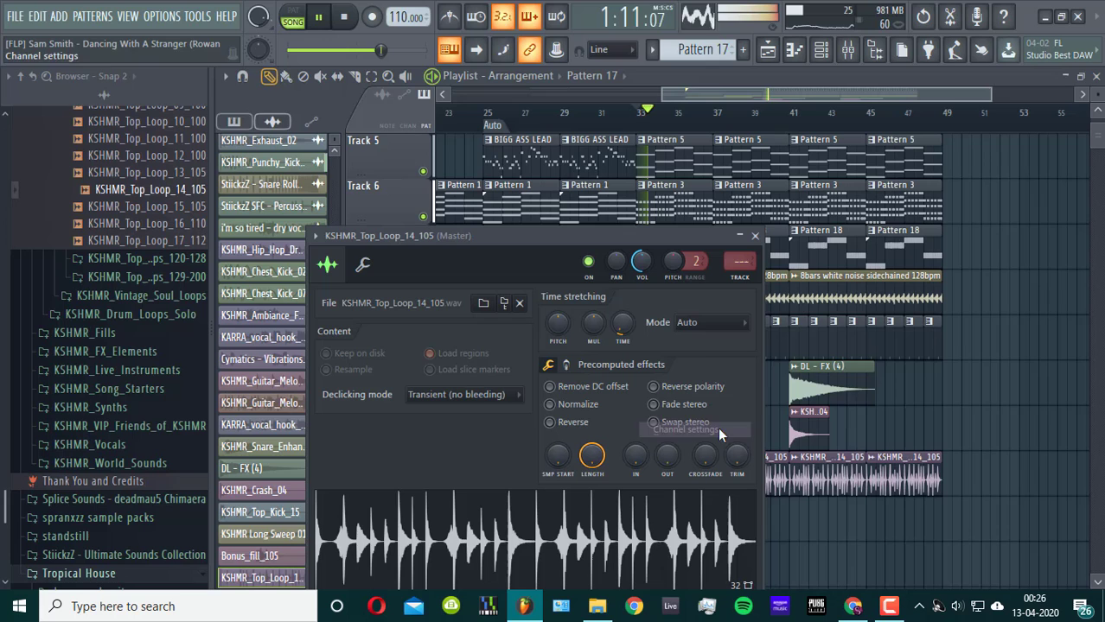
pyautogui.click(755, 236)
pyautogui.scroll(2, 769, 415)
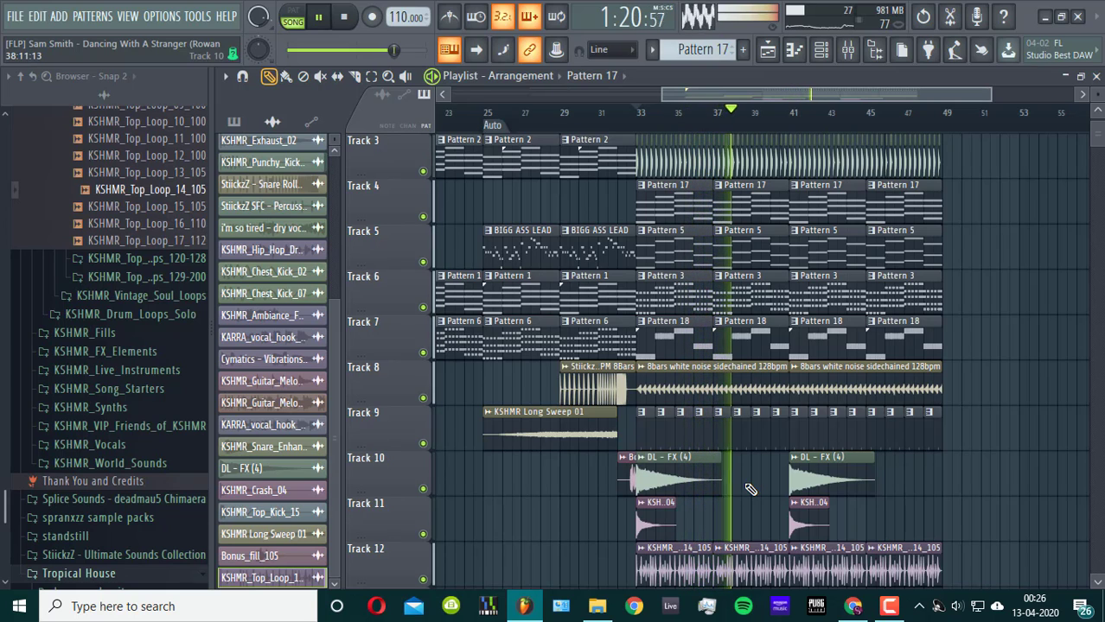
pyautogui.scroll(2, 750, 489)
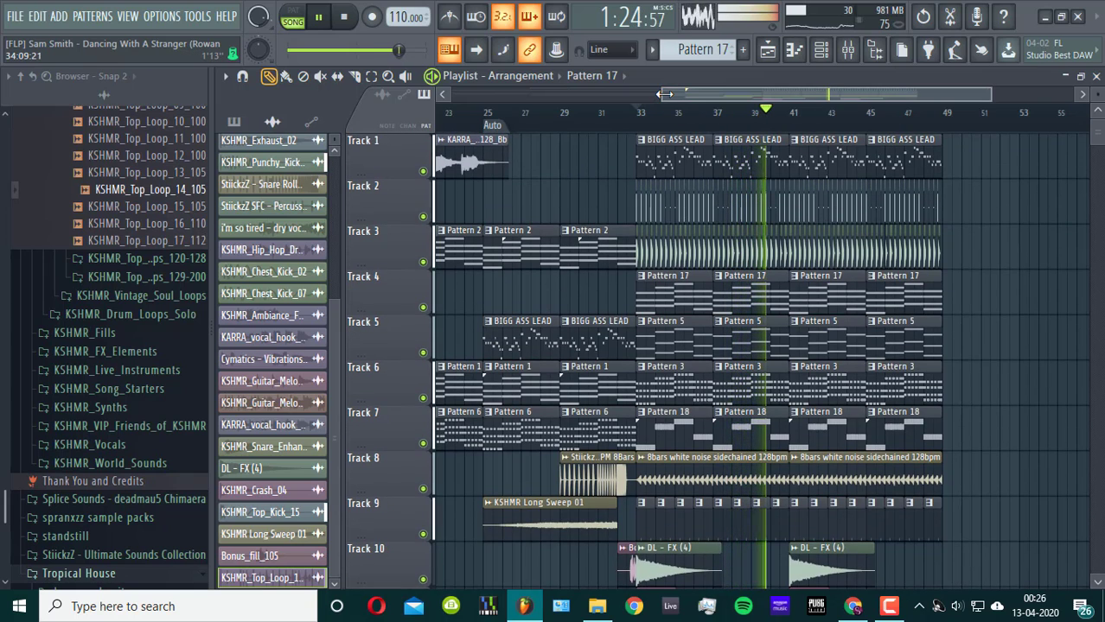
pyautogui.scroll(-2, 696, 295)
pyautogui.scroll(-2, 696, 295)
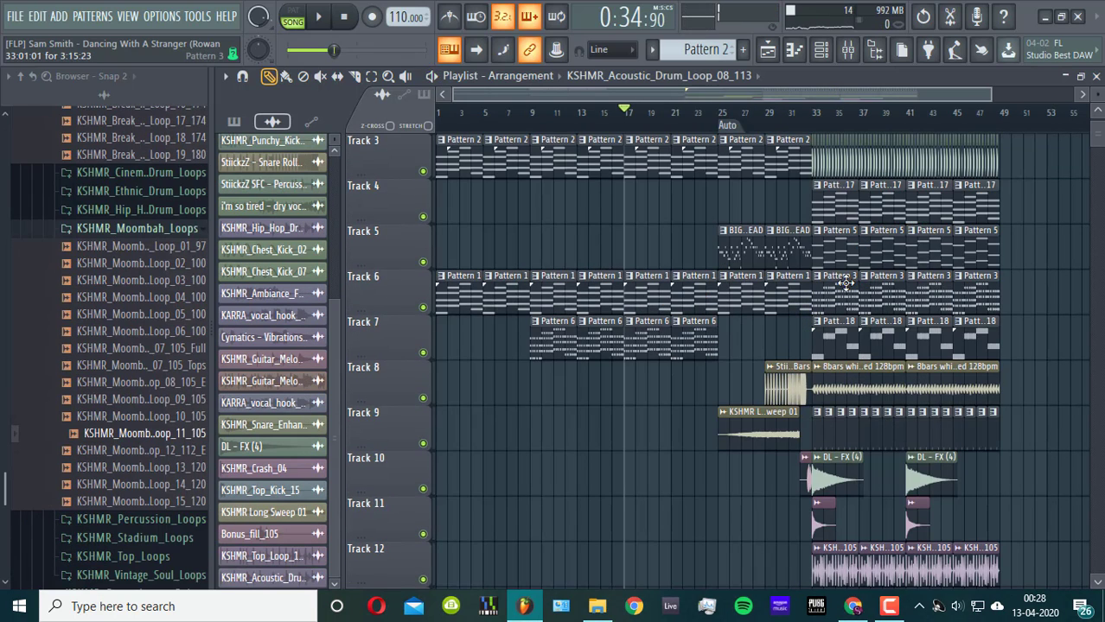
# - Place Pattern 3 on Track 7 at bars 25 and 29 to fill the build-up before the drop
pyautogui.click(846, 283)
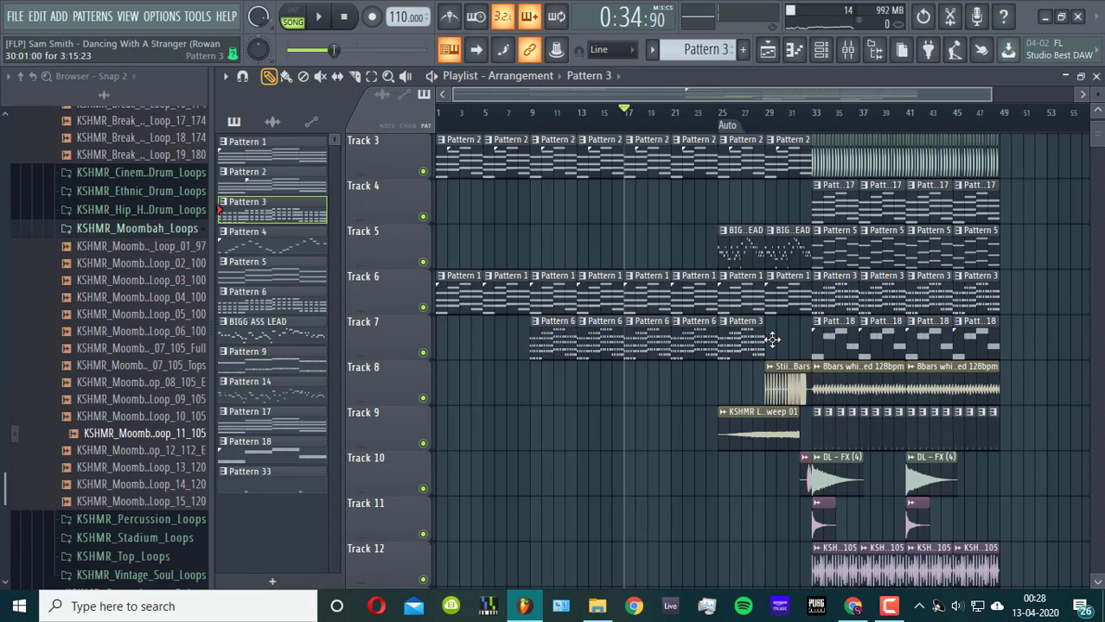
pyautogui.scroll(2, 757, 346)
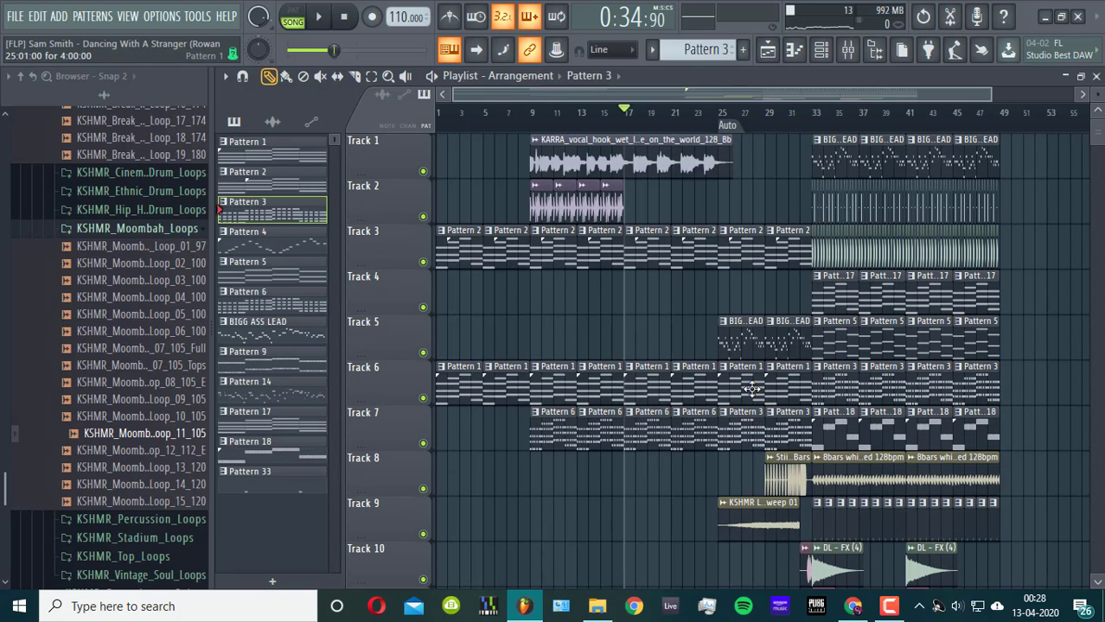
# - Remove the Pattern 2 clips at bars 25 and 29 from Track 3 and play the arrangement from bar 9
pyautogui.rightClick(778, 251)
pyautogui.moveTo(725, 121); pyautogui.dragTo(559, 154)
pyautogui.press('space')
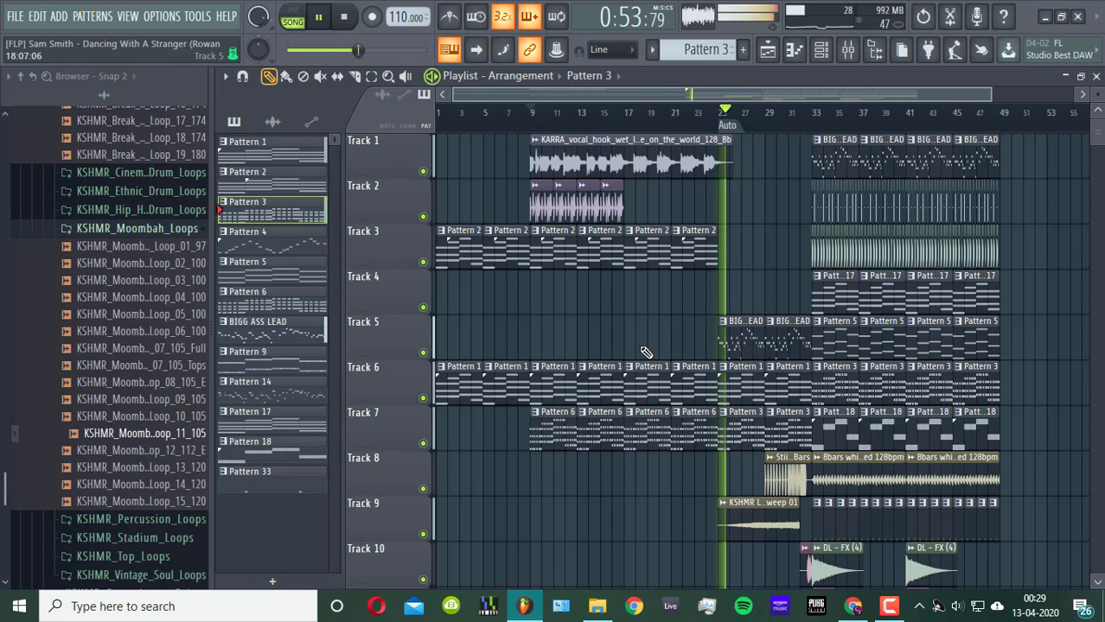
# - Shorten the BIGG ASS LEAD clip at bar 29 on Track 5 to end about half a bar before bar 33
pyautogui.scroll(-1, 741, 340)
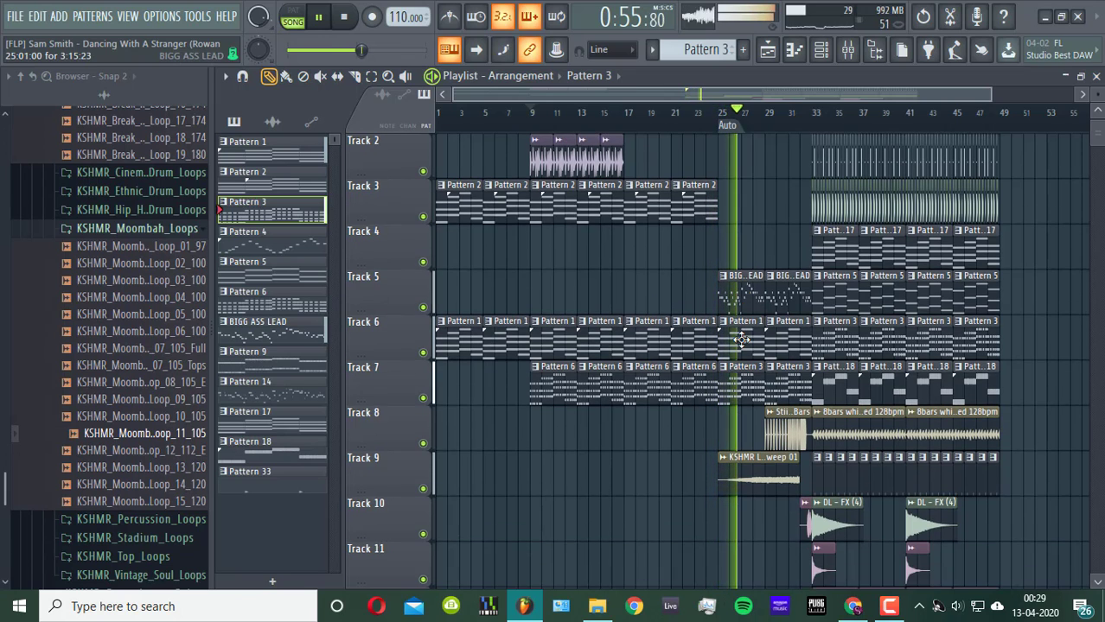
pyautogui.scroll(1, 741, 339)
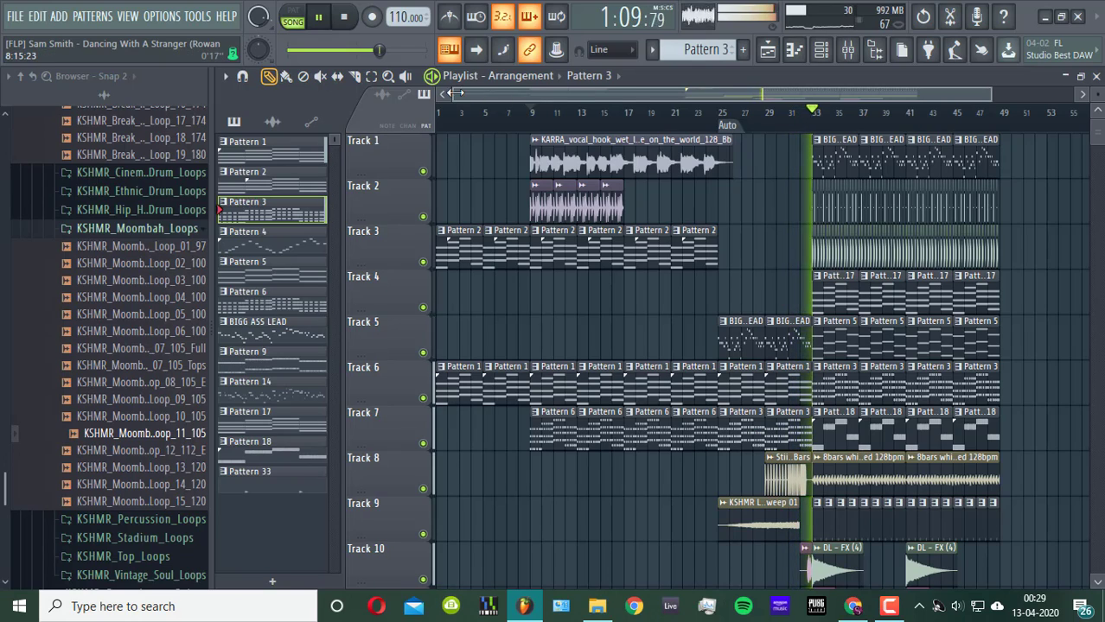
pyautogui.moveTo(455, 92); pyautogui.dragTo(722, 93)
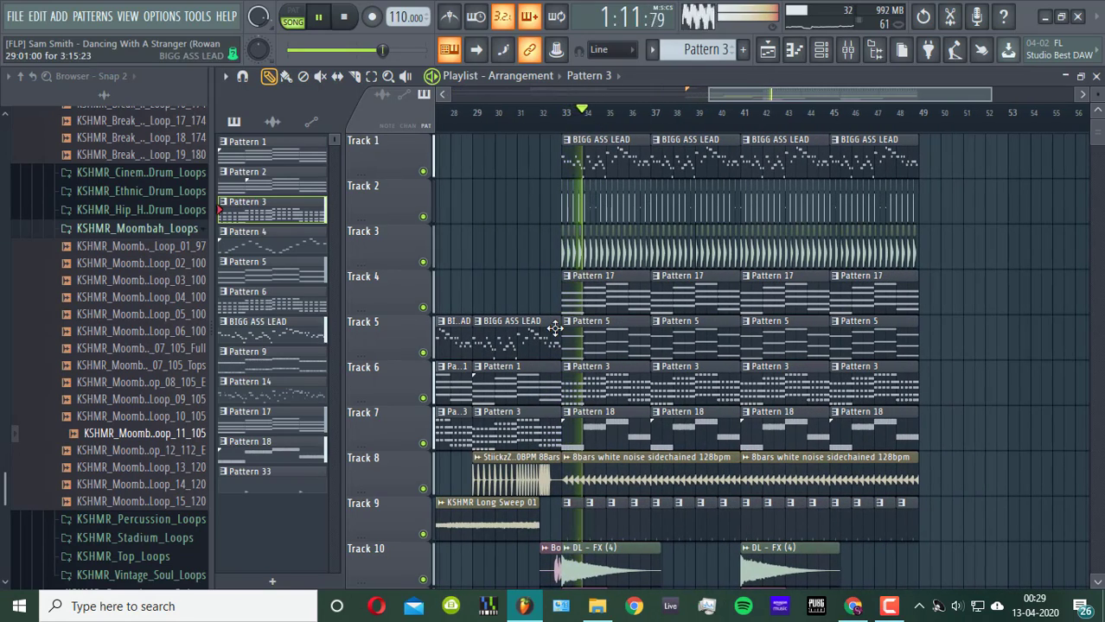
pyautogui.scroll(-2, 558, 337)
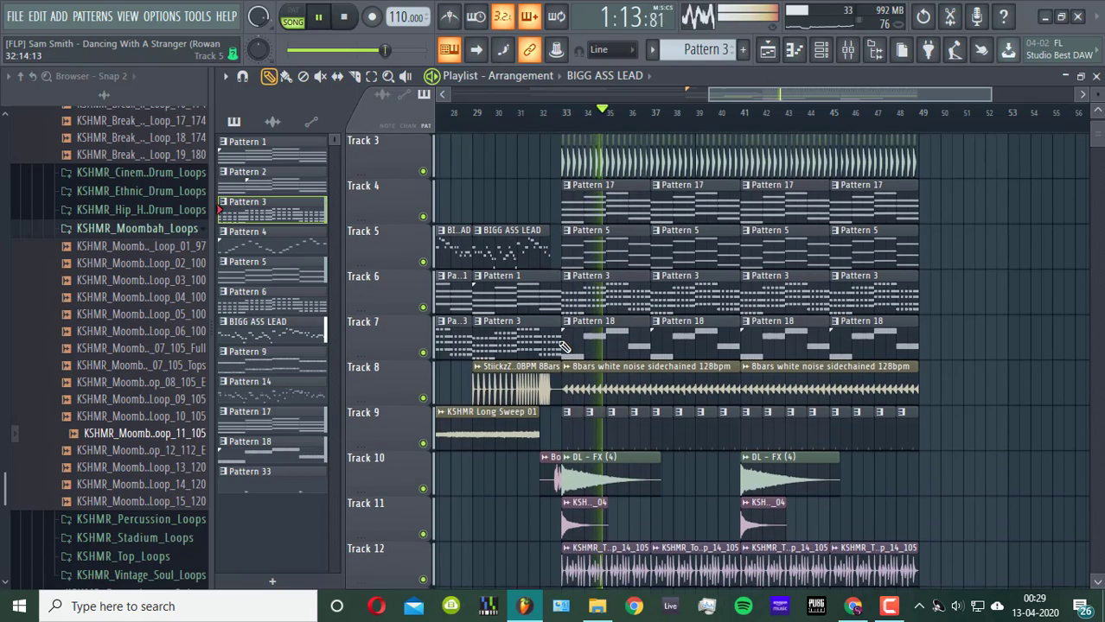
# - Listen to the drop after bar 33 and review the clips across all of its tracks
pyautogui.scroll(-3, 560, 345)
pyautogui.scroll(4, 650, 418)
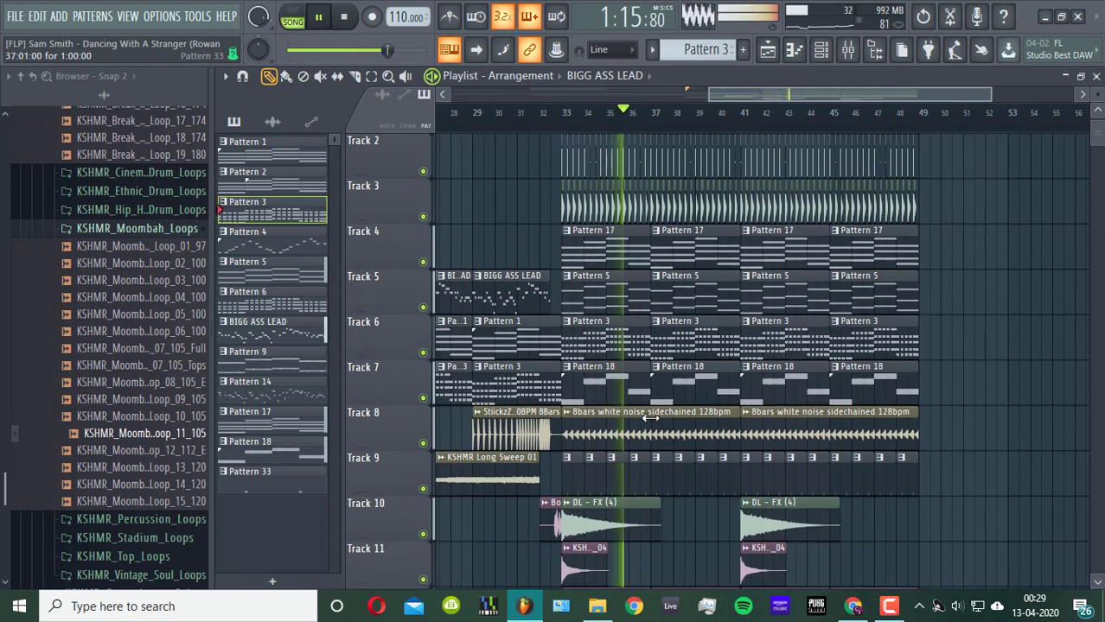
pyautogui.scroll(1, 650, 418)
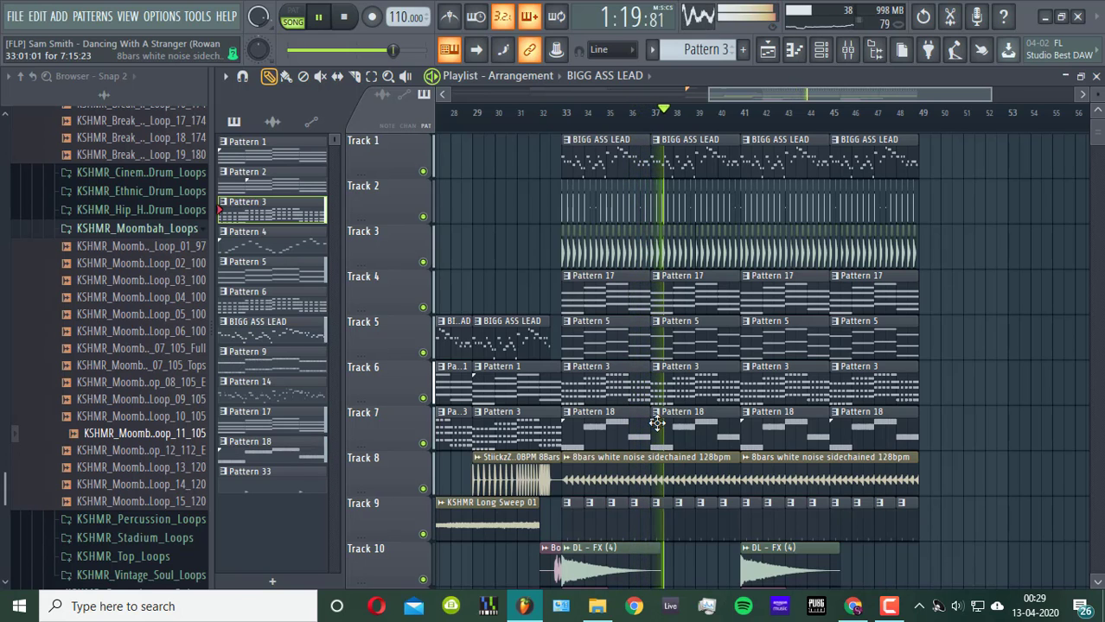
pyautogui.scroll(-2, 806, 451)
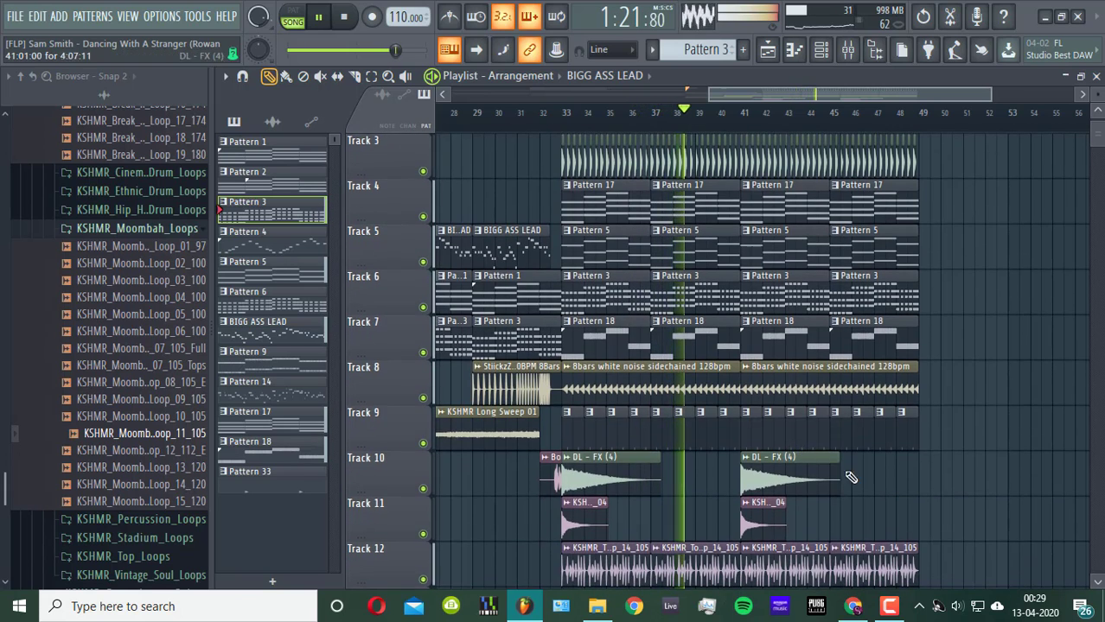
pyautogui.scroll(-3, 851, 474)
pyautogui.scroll(5, 855, 486)
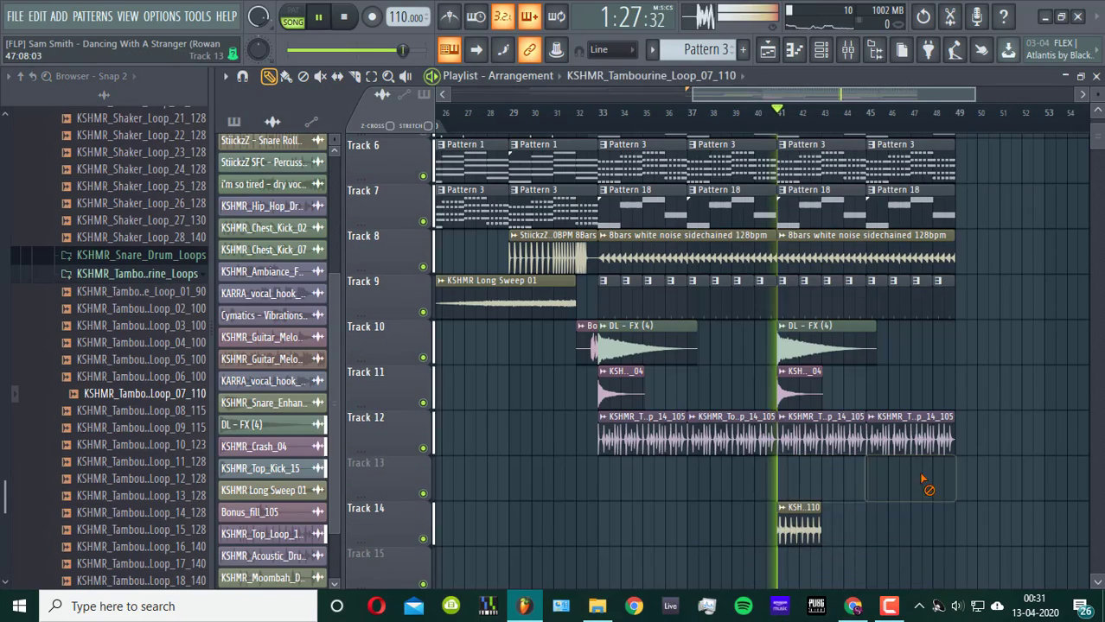
# - Place KSHMR_Tambourine_Loop_07_110 on Track 14 at bars 43, 45 and 47 to extend it through the end of the drop
pyautogui.click(833, 523)
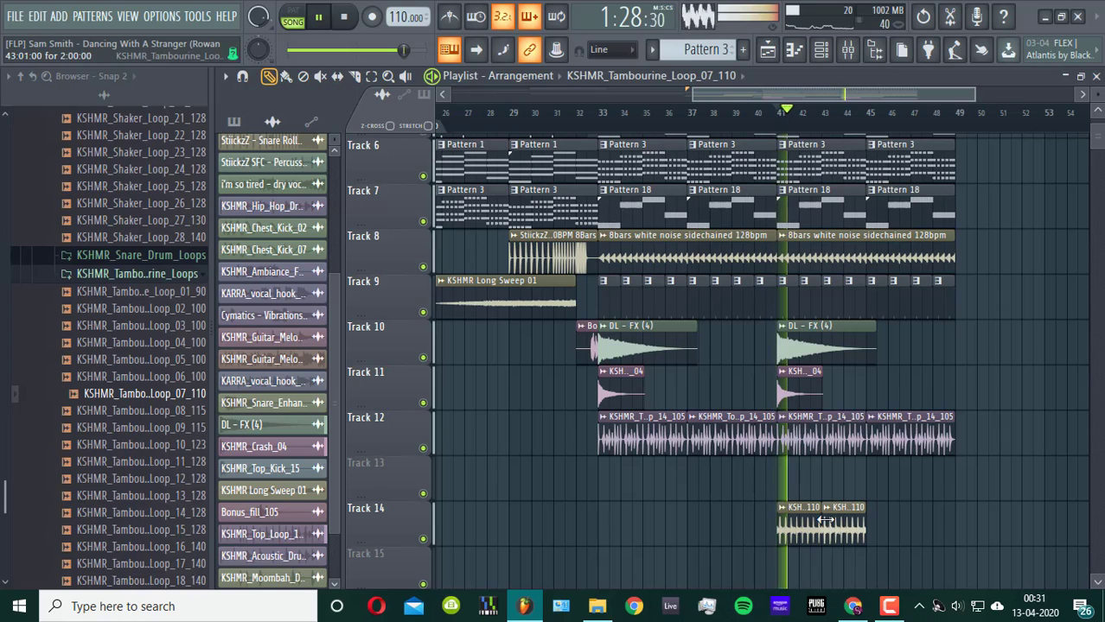
pyautogui.click(872, 525)
pyautogui.click(922, 526)
pyautogui.moveTo(915, 527); pyautogui.dragTo(904, 529)
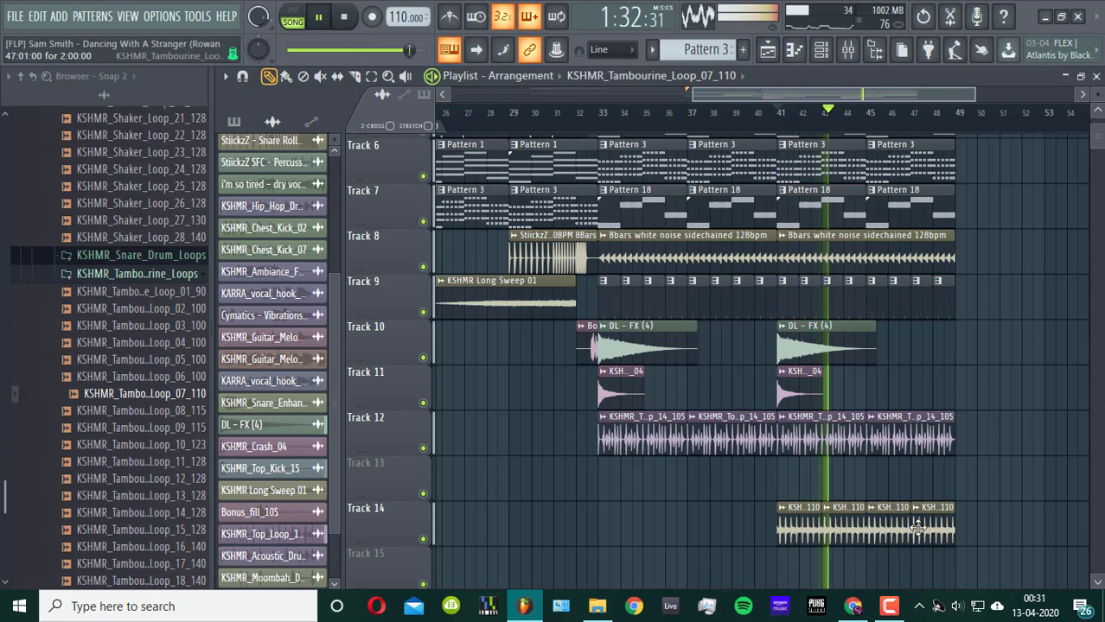
# - Listen to the second half of the drop with the tambourine loop and review the finished arrangement
pyautogui.scroll(3, 937, 478)
pyautogui.scroll(-3, 939, 478)
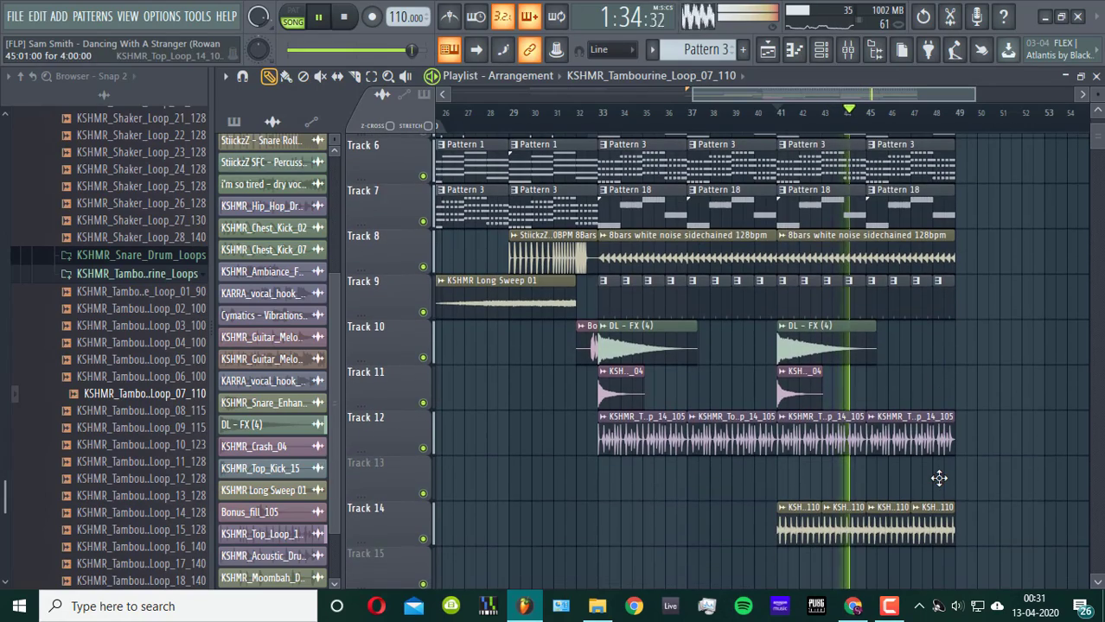
pyautogui.scroll(2, 847, 466)
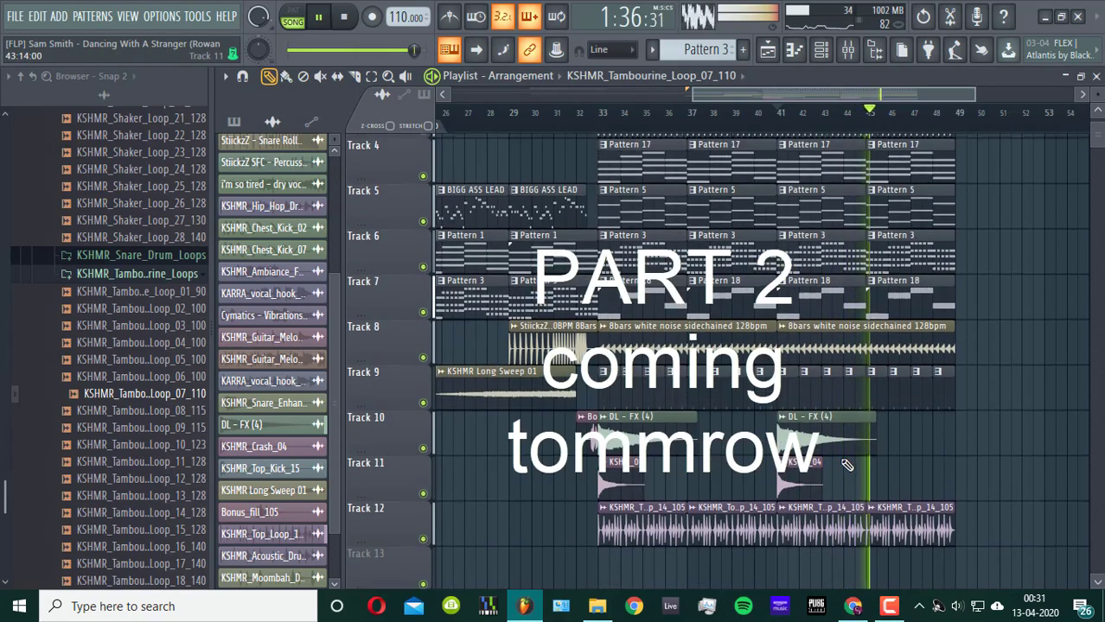
pyautogui.scroll(3, 848, 465)
pyautogui.scroll(-1, 847, 466)
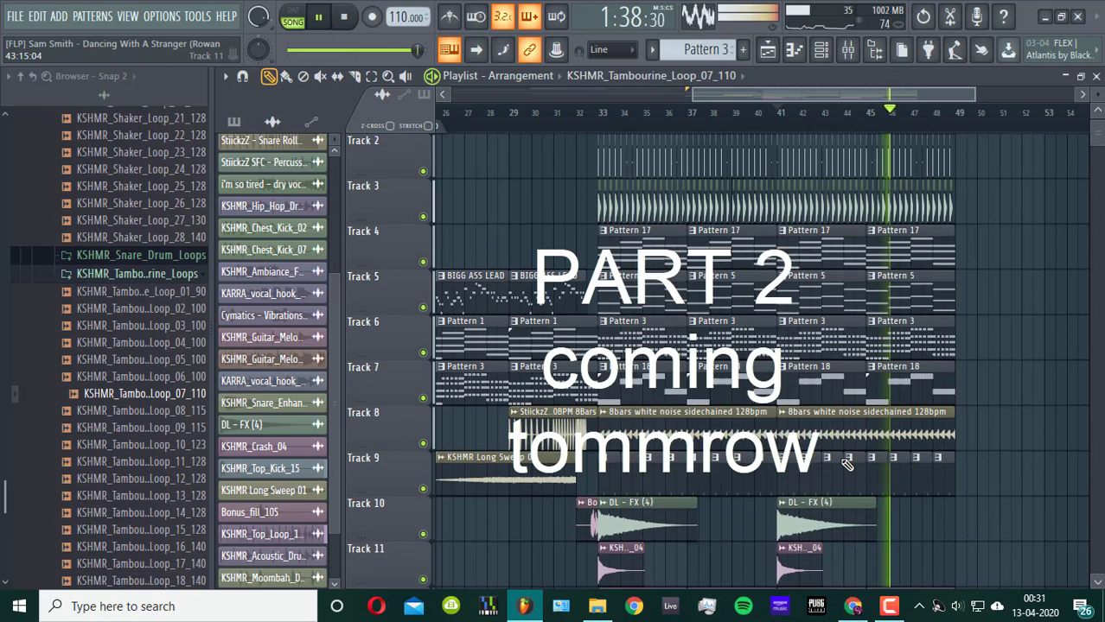
pyautogui.scroll(1, 847, 465)
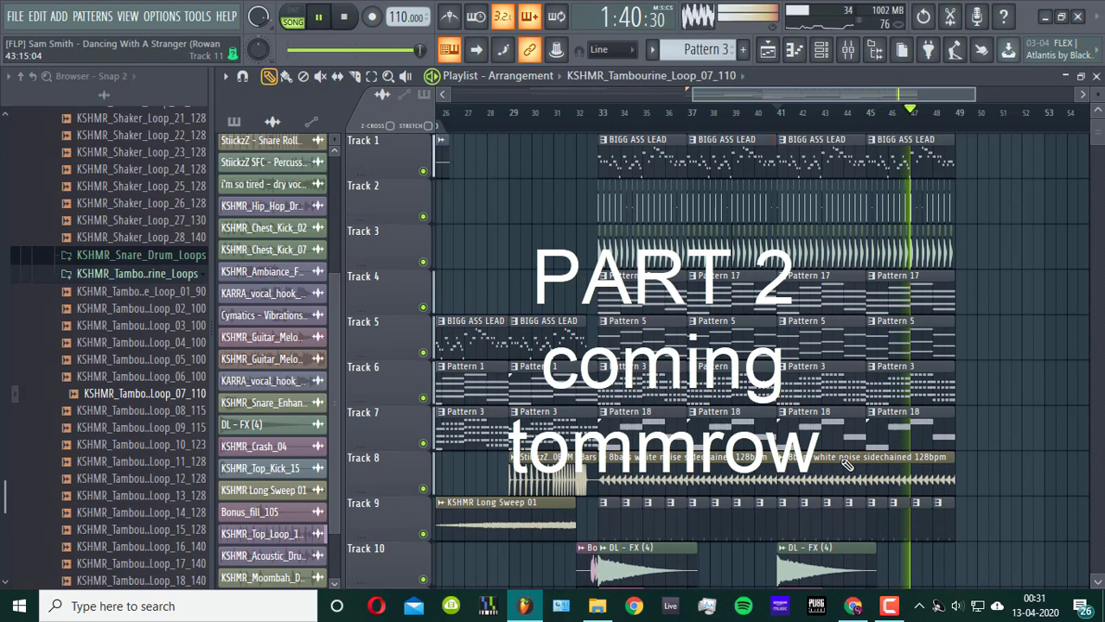